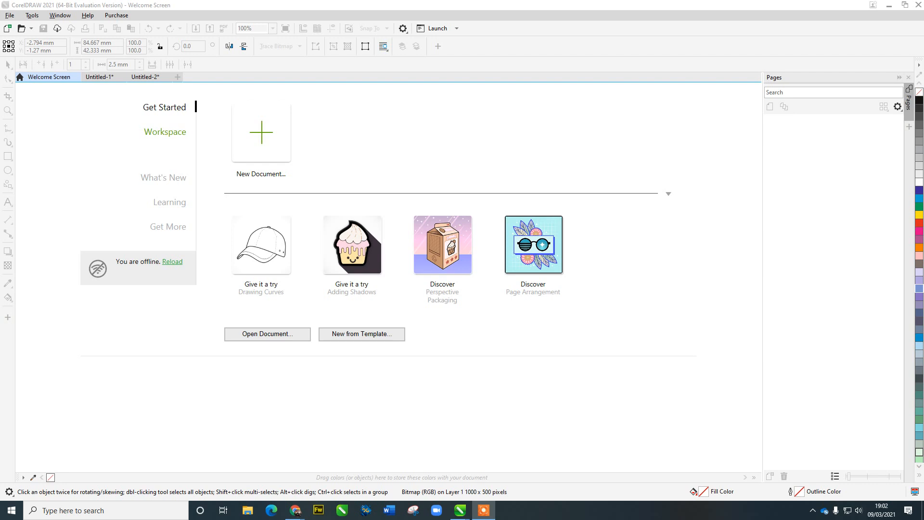
key(alt+Tab)
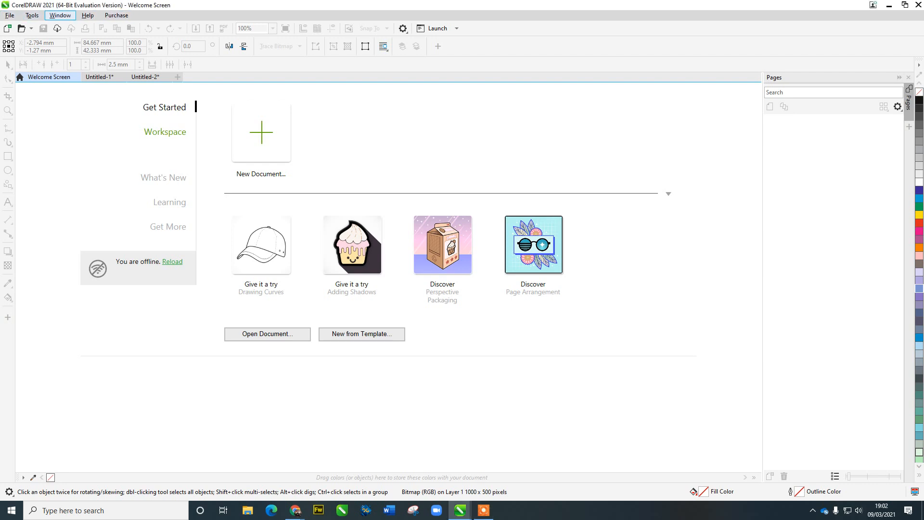
click(9, 15)
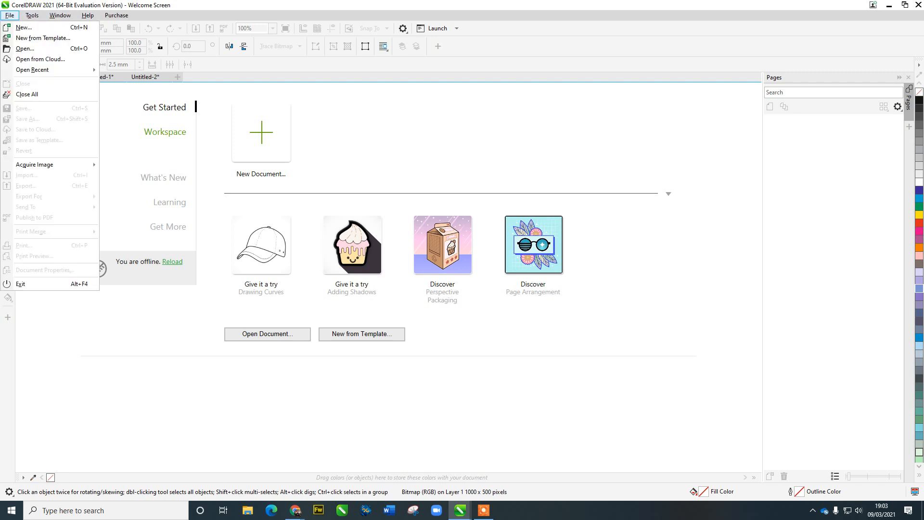
mouse_move(32, 15)
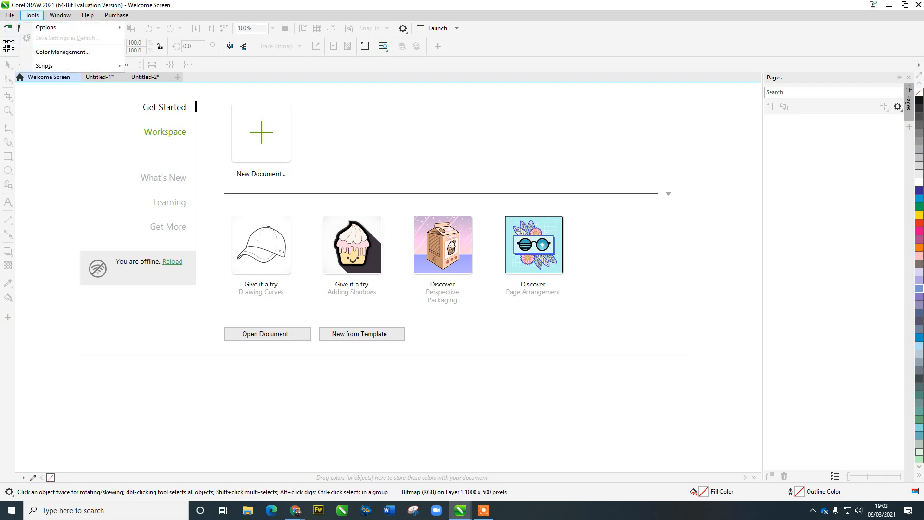
mouse_move(60, 15)
key(Escape)
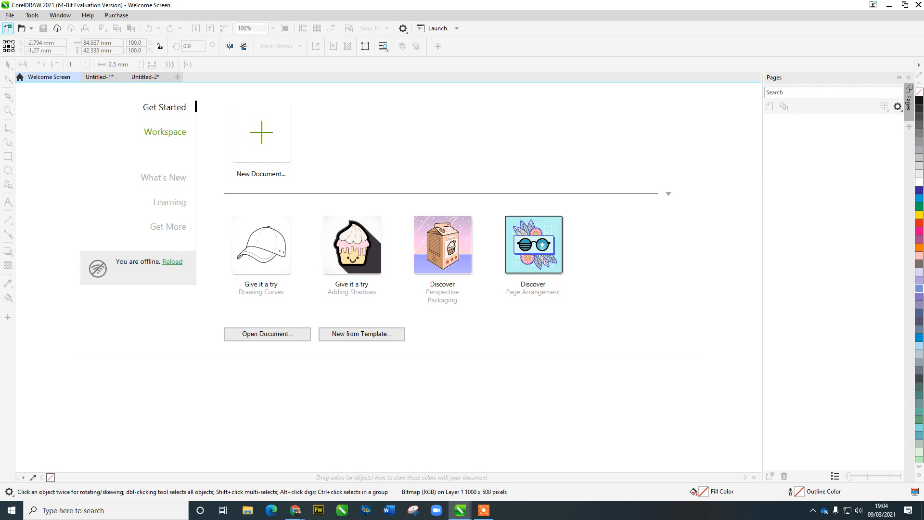
Step: Start a new document and name it "Test Corel 2021", keeping the Custom preset
click(9, 15)
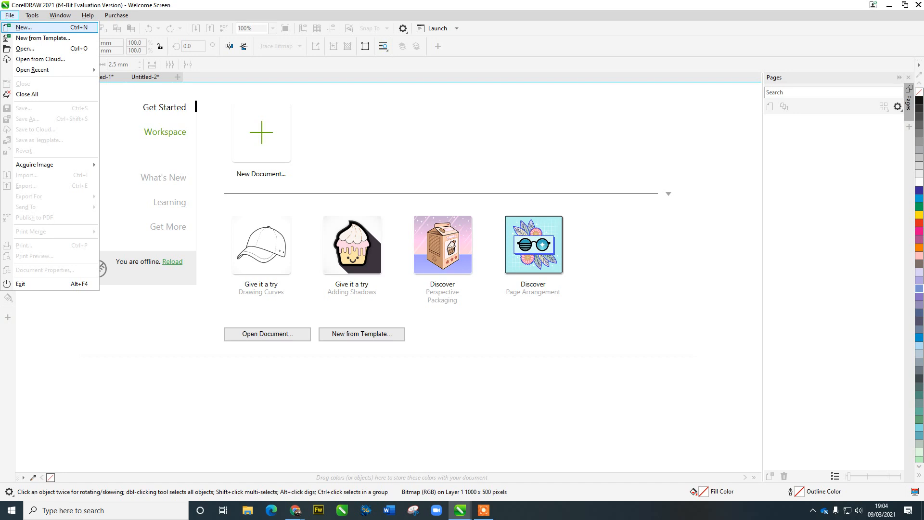
click(24, 28)
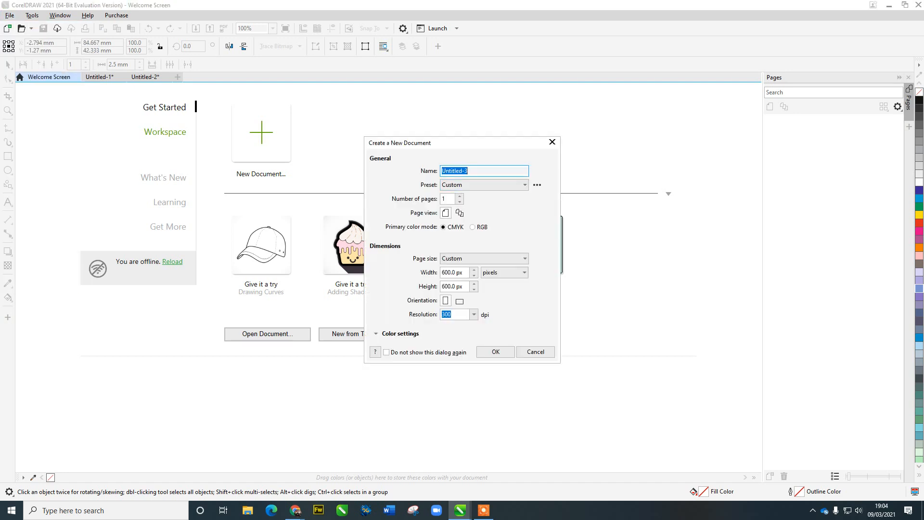
text(Test)
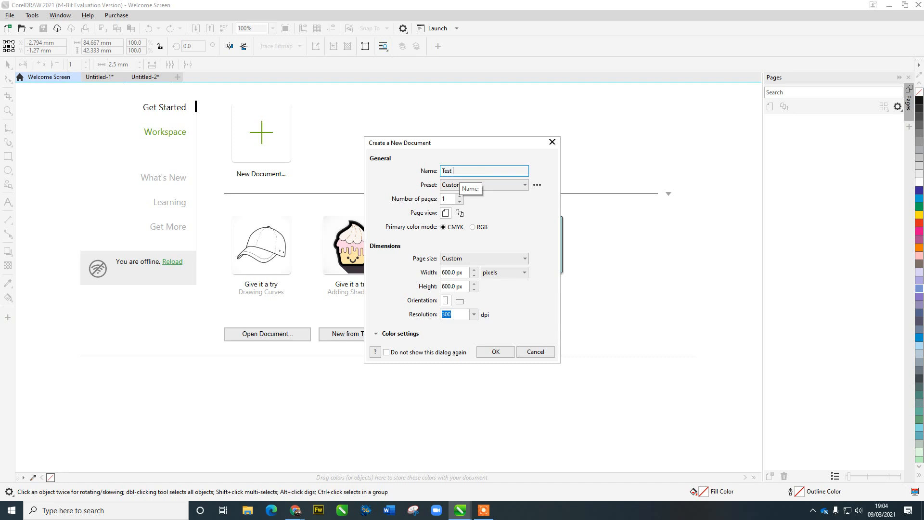
text( Corel 2021)
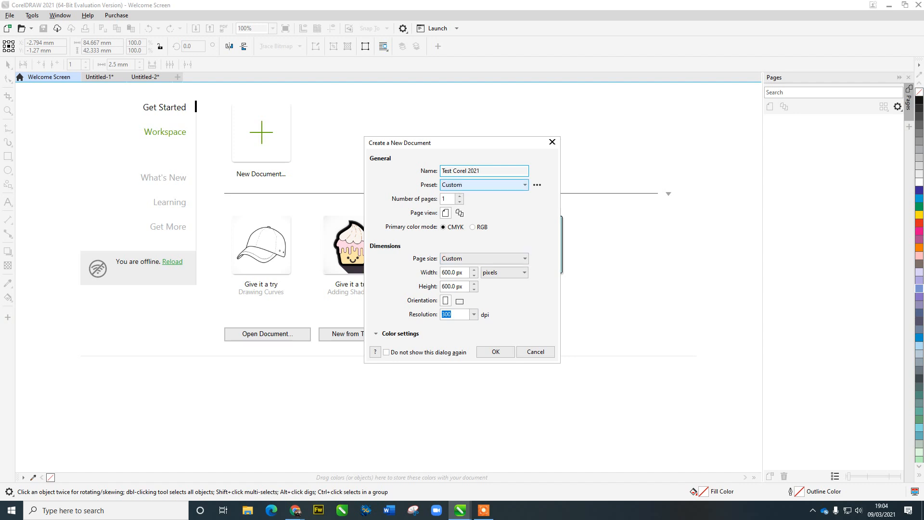
click(478, 185)
click(478, 185)
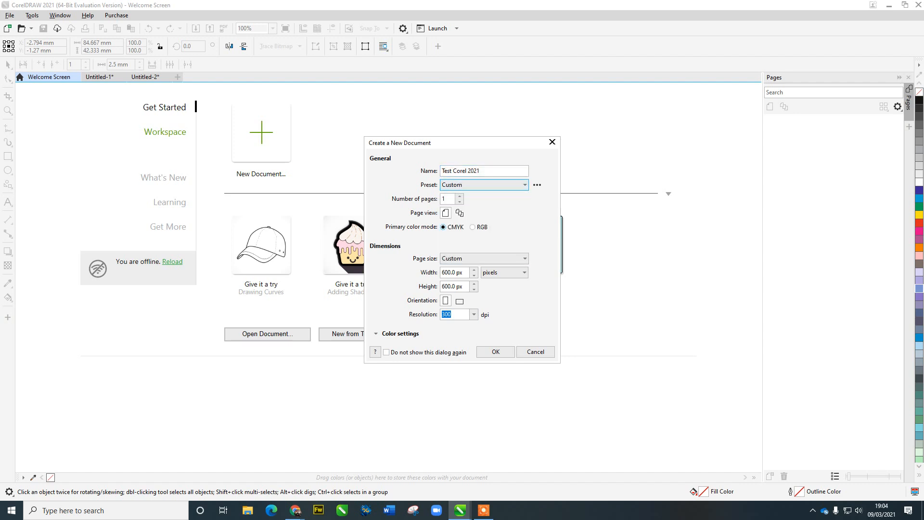
Step: Create the document with A4 page size in millimetres and turn its page to landscape orientation
click(481, 259)
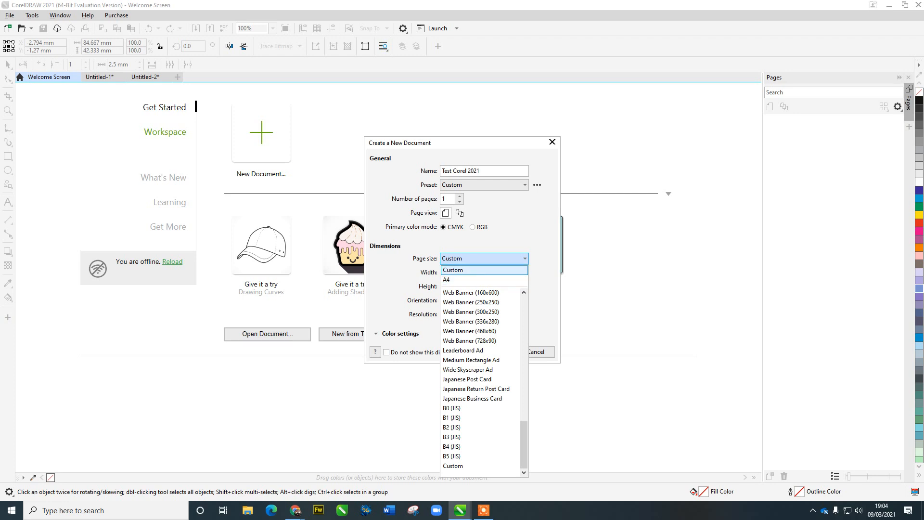
key(Down)
key(Return)
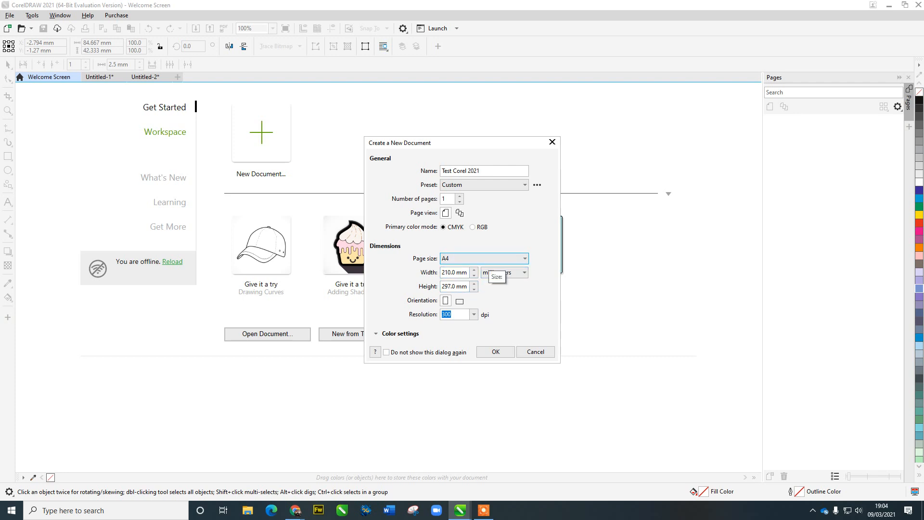
click(488, 259)
click(522, 275)
click(524, 272)
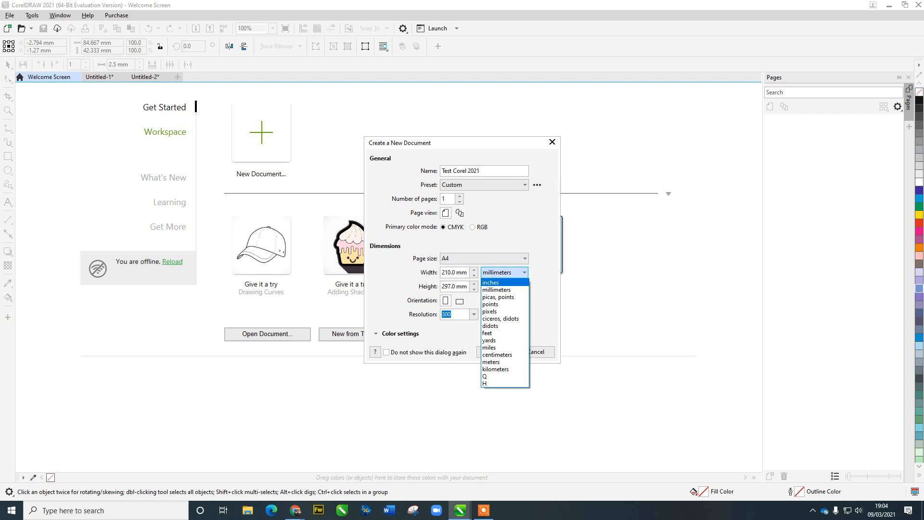
key(Escape)
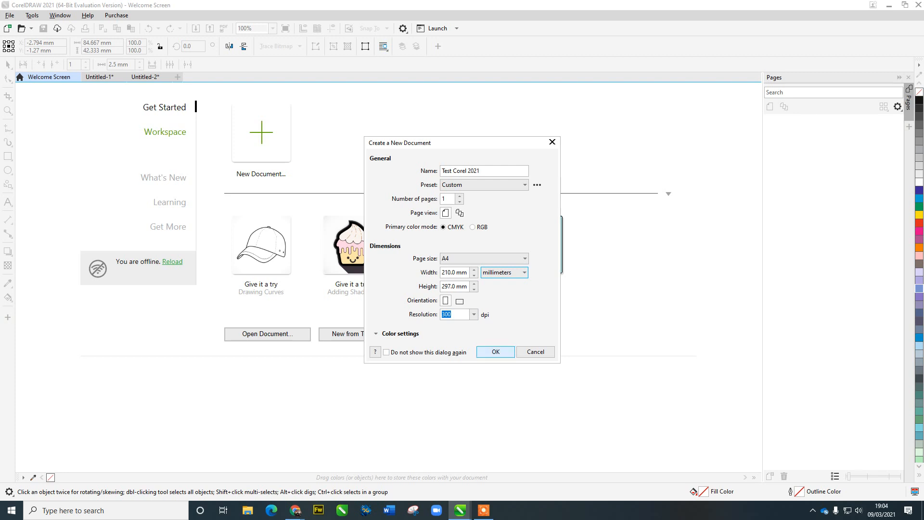
click(495, 351)
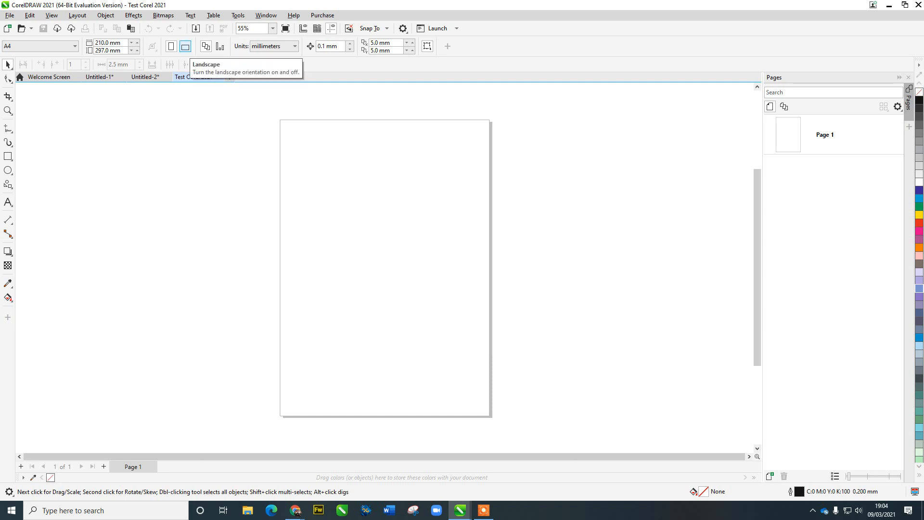
click(185, 47)
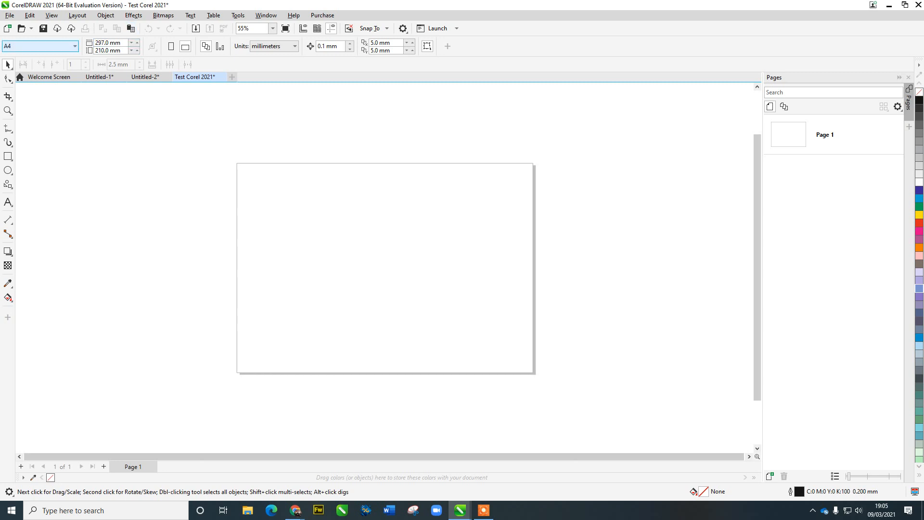
click(74, 46)
click(63, 46)
click(62, 46)
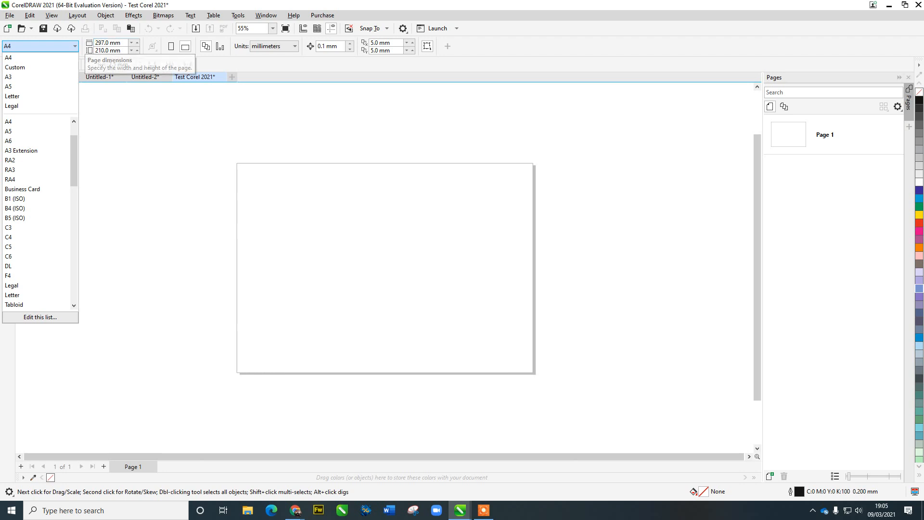
key(Escape)
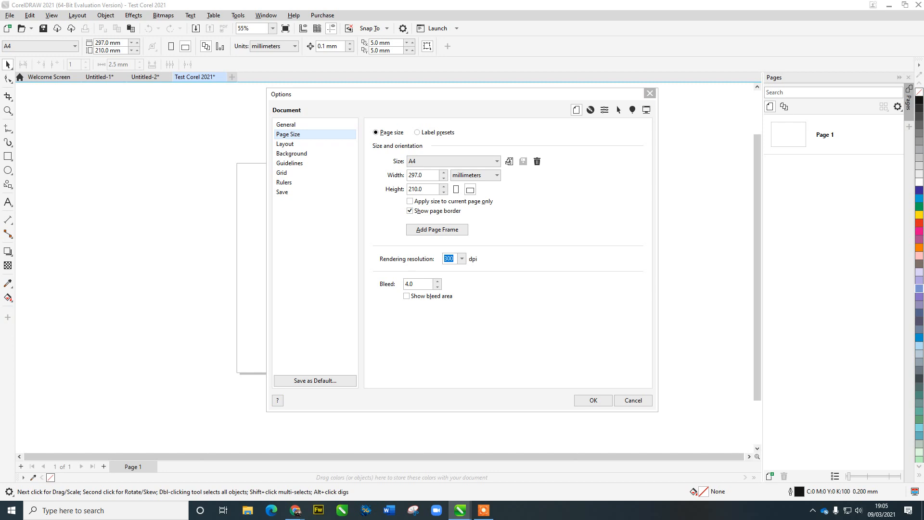
click(634, 400)
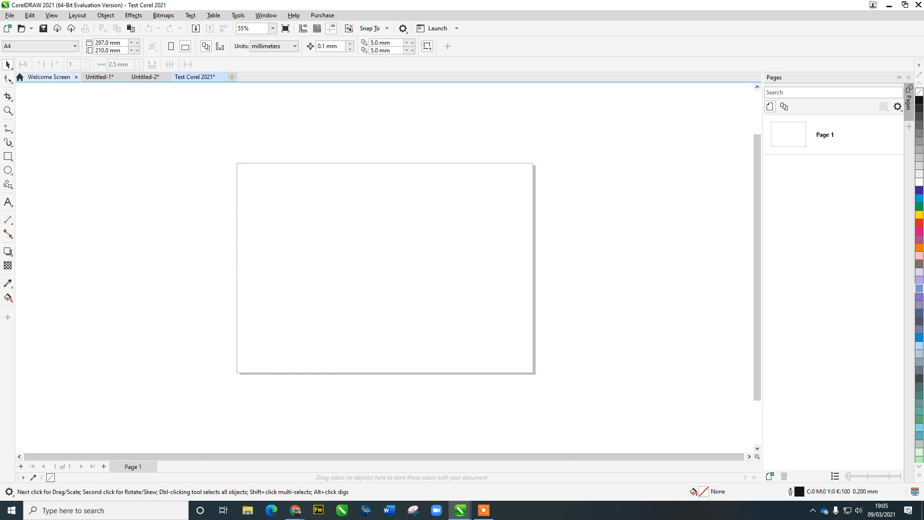
click(8, 64)
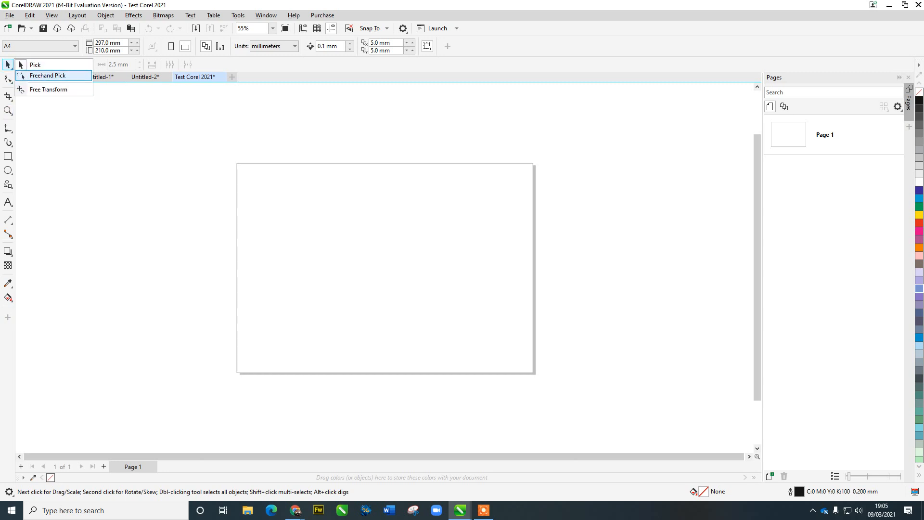
click(47, 75)
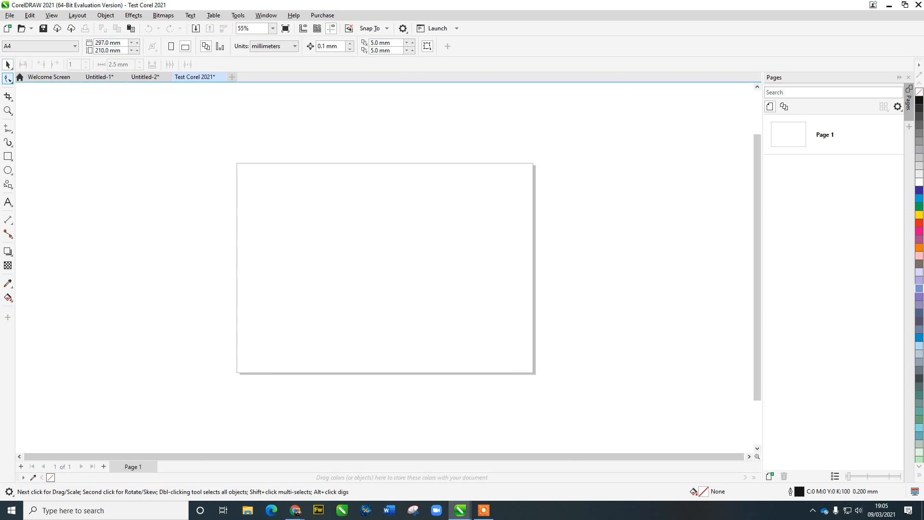
click(7, 79)
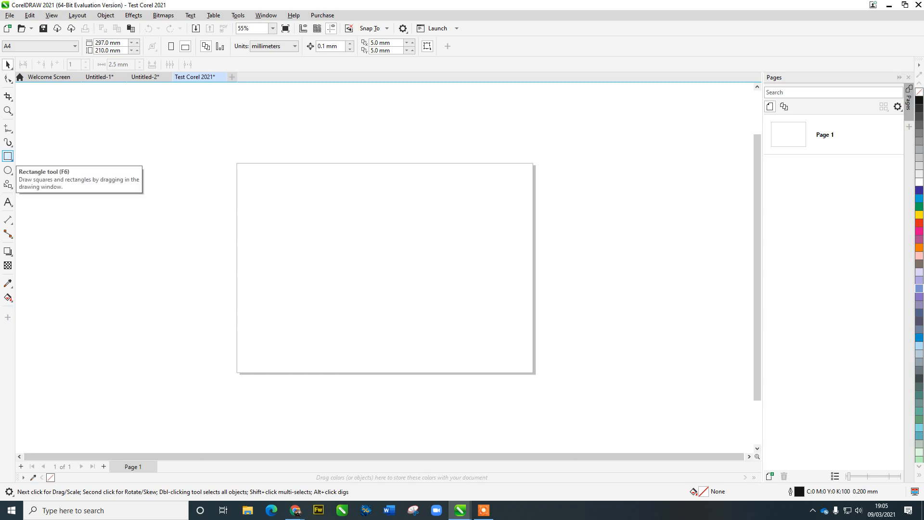
Step: Draw a rectangle in the upper-left part of the page and stretch it to about 126 mm wide by 104 mm high
click(8, 156)
drag(268, 198, 431, 291)
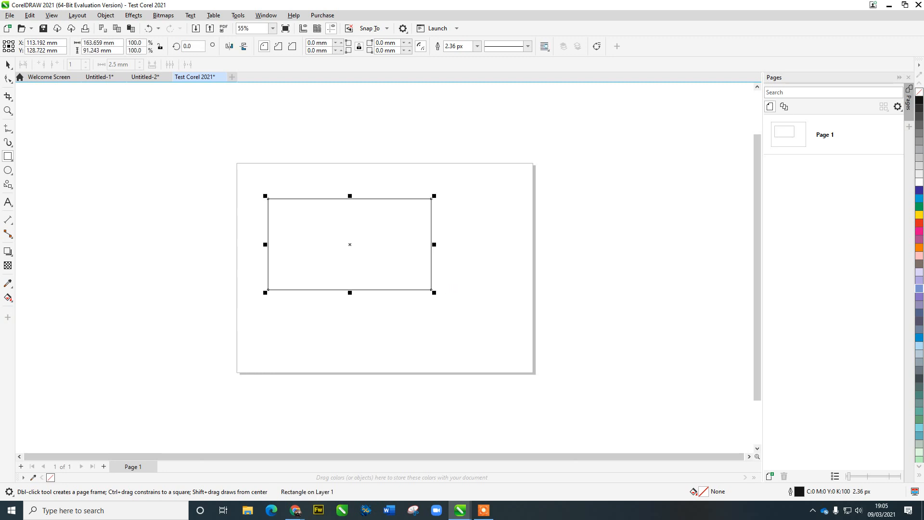
mouse_move(350, 292)
mouse_down()
mouse_move(350, 276)
mouse_move(349, 303)
mouse_up()
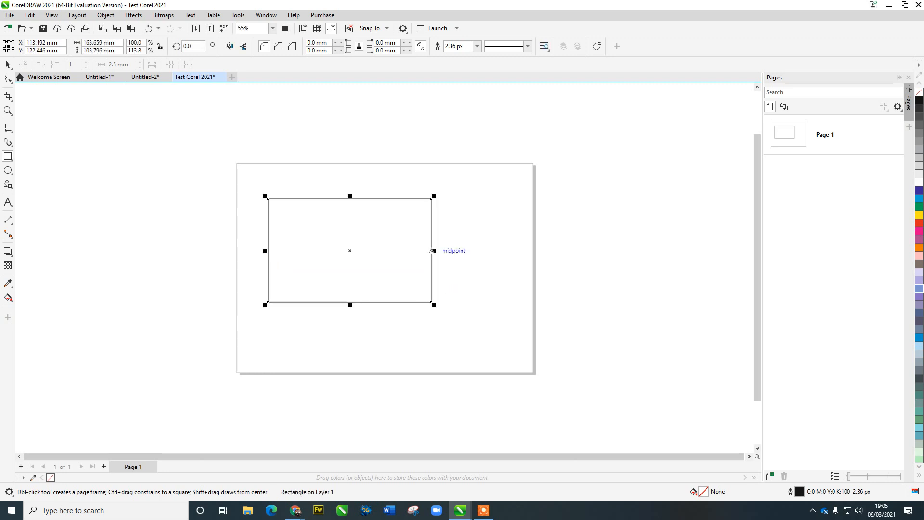
drag(434, 250, 396, 250)
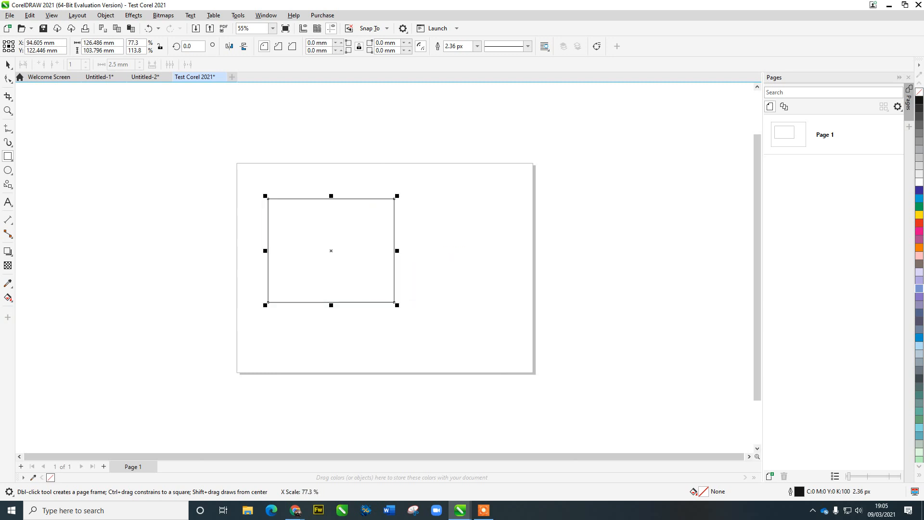
Step: Move the rectangle to near the page centre and set its size to 120 mm wide by 100 mm high
click(8, 64)
drag(331, 250, 382, 255)
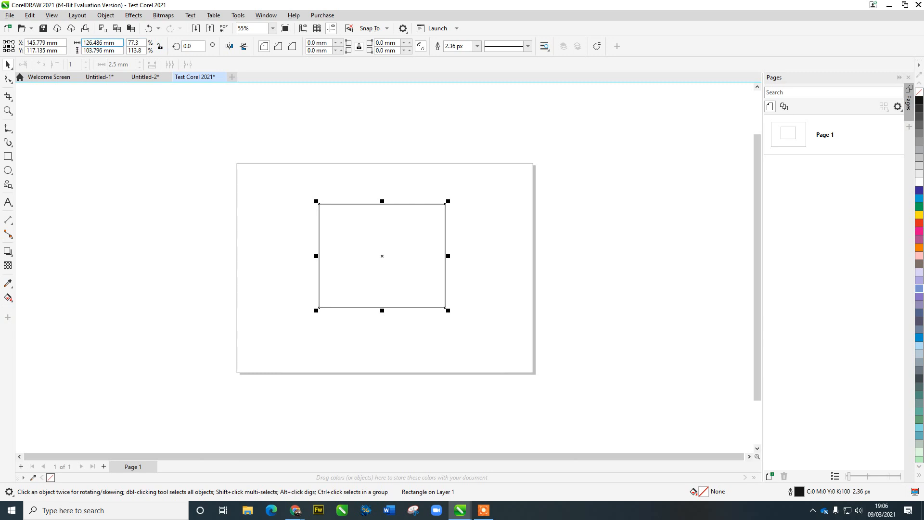
click(98, 42)
text(120)
double_click(89, 50)
text(100)
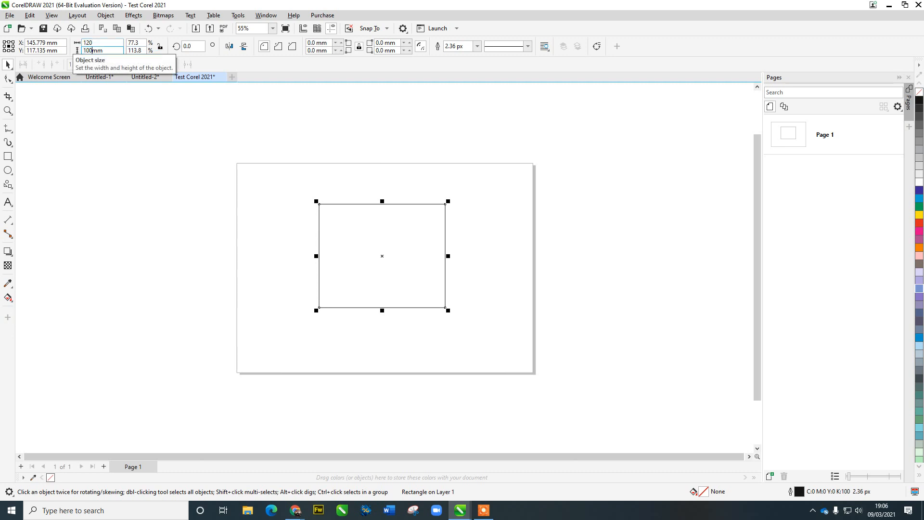
key(Return)
key(Escape)
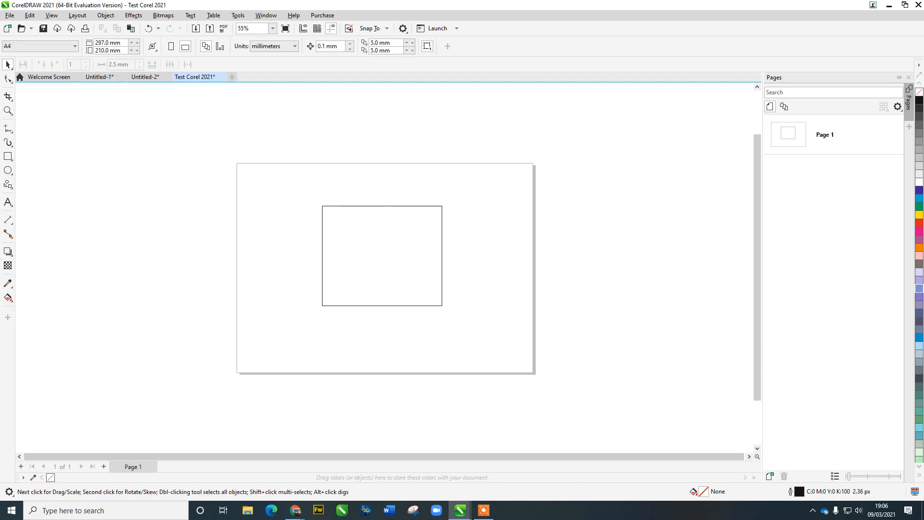
Step: Round all four corners of the rectangle with the Shape tool to a radius of about 25.5 mm
click(360, 206)
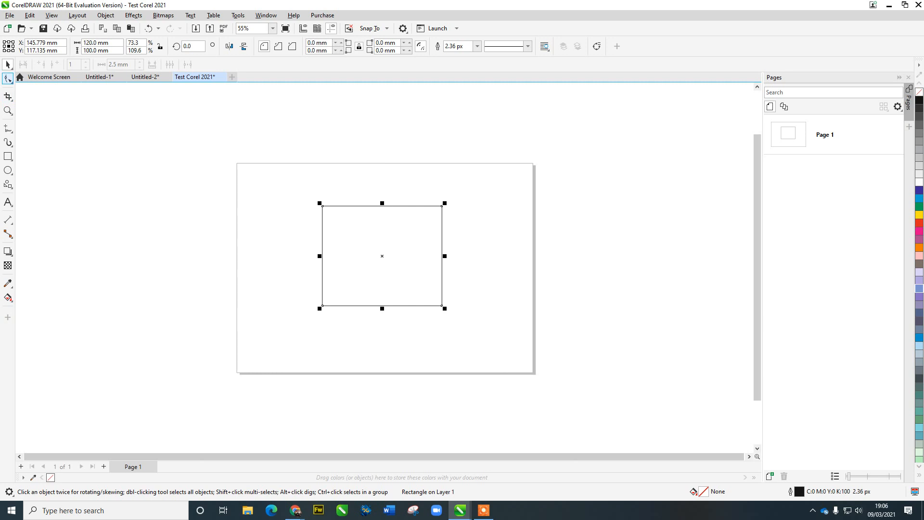
click(8, 78)
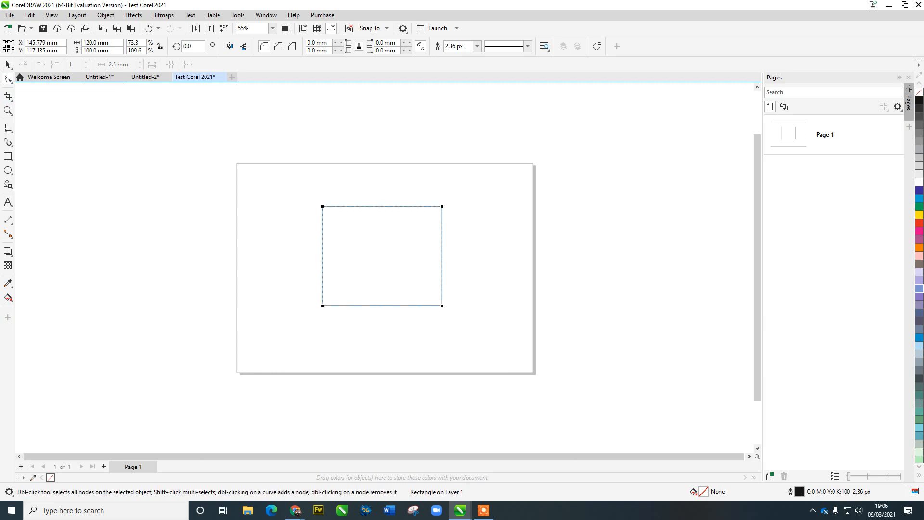
scroll(319, 207, up, 1)
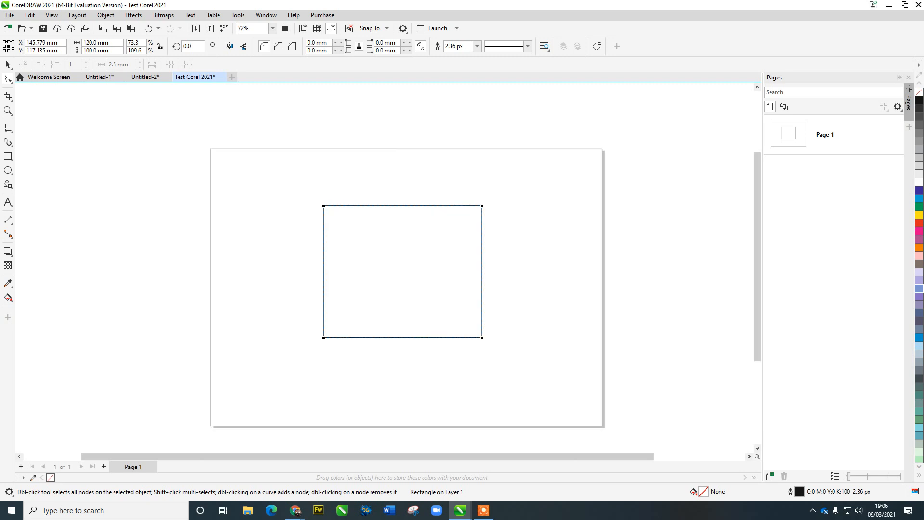
drag(324, 205, 357, 205)
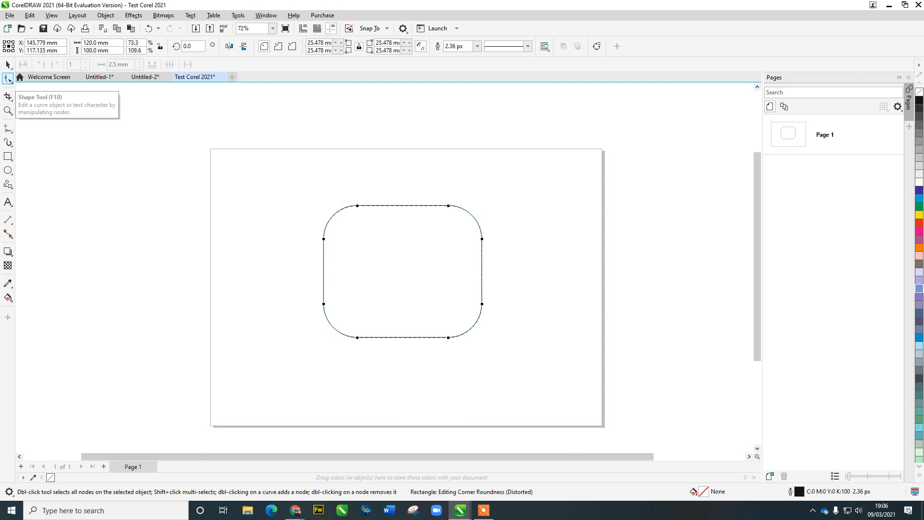
click(8, 79)
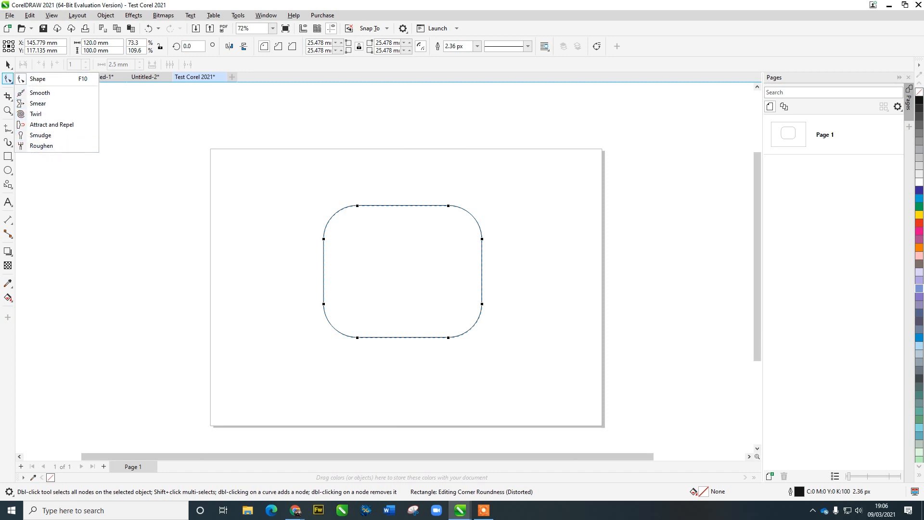
click(8, 97)
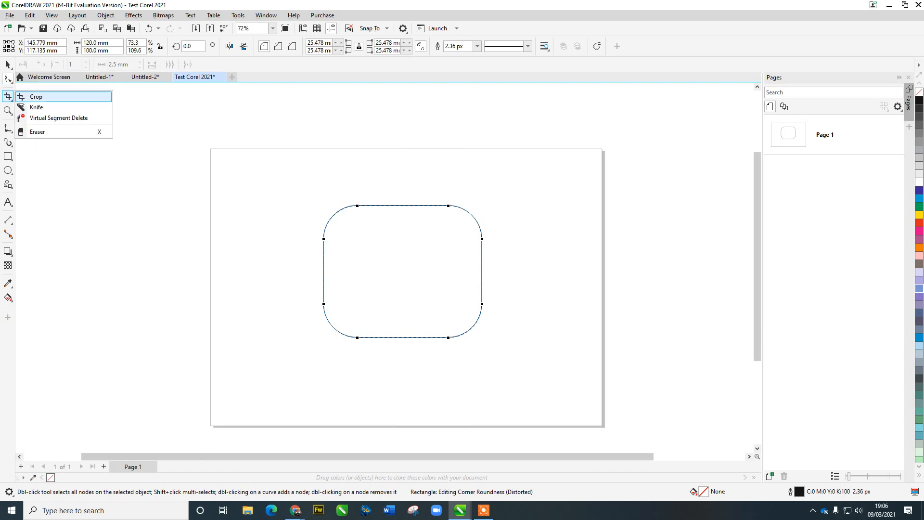
click(7, 110)
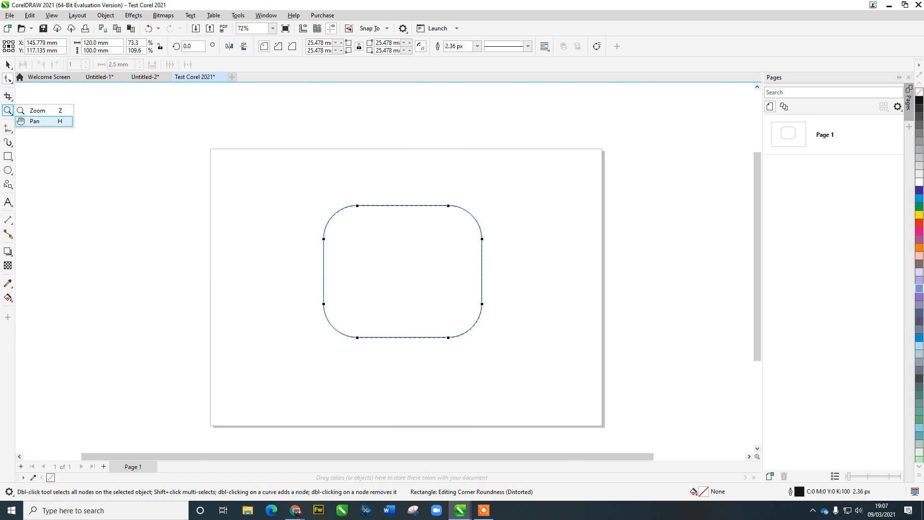
key(Escape)
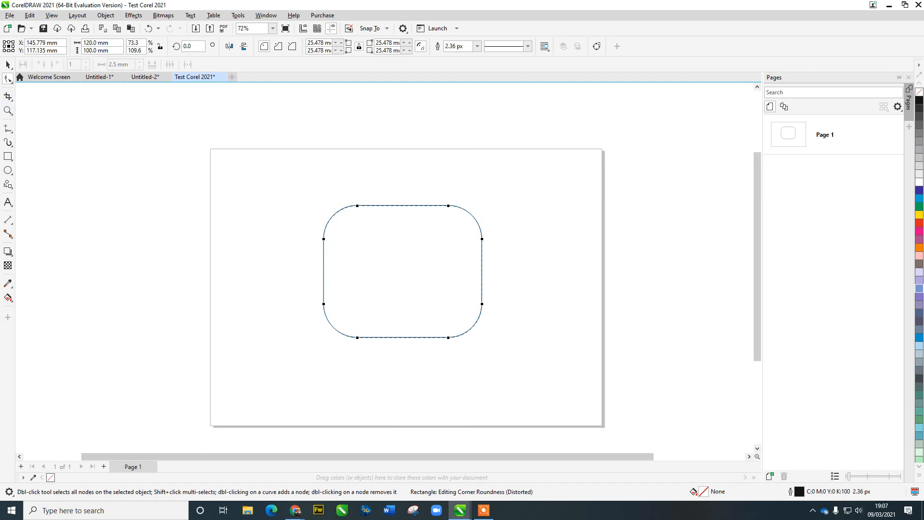
drag(448, 206, 457, 168)
drag(391, 229, 365, 247)
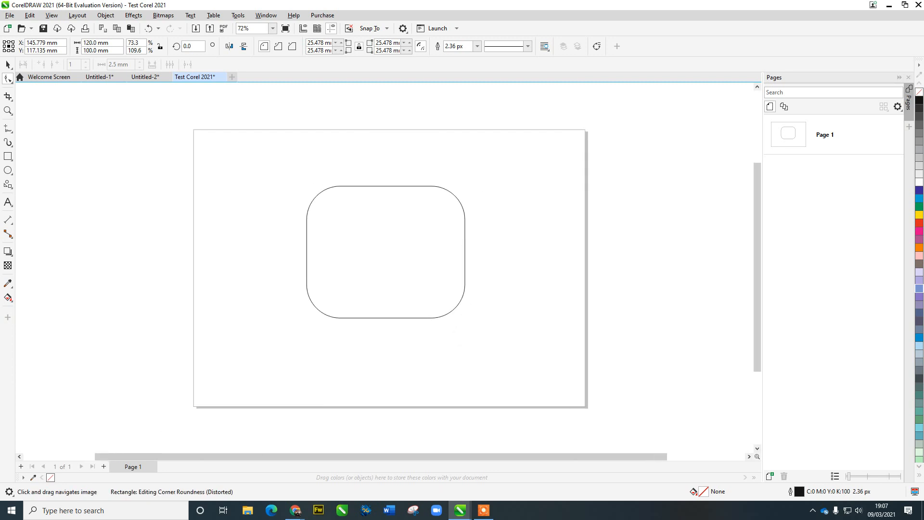
scroll(365, 247, up, 3)
scroll(366, 247, down, 4)
scroll(368, 246, up, 4)
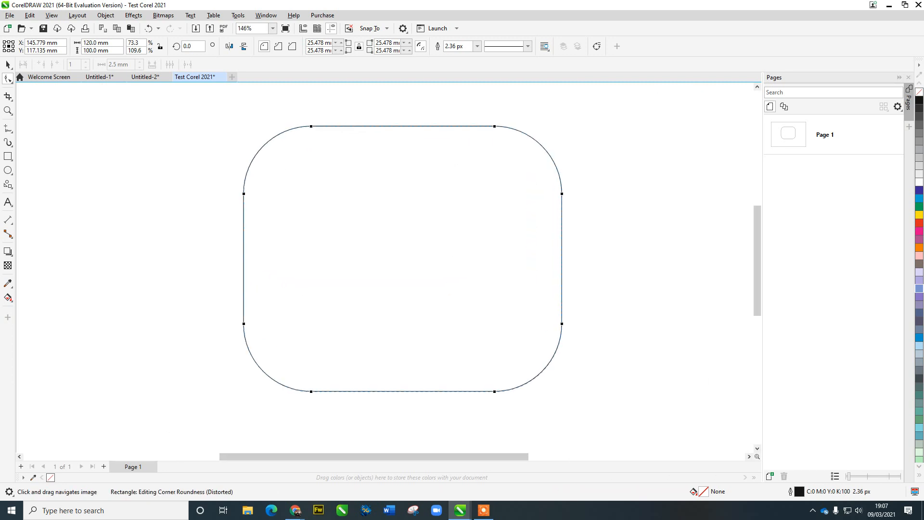
scroll(368, 246, down, 2)
click(238, 15)
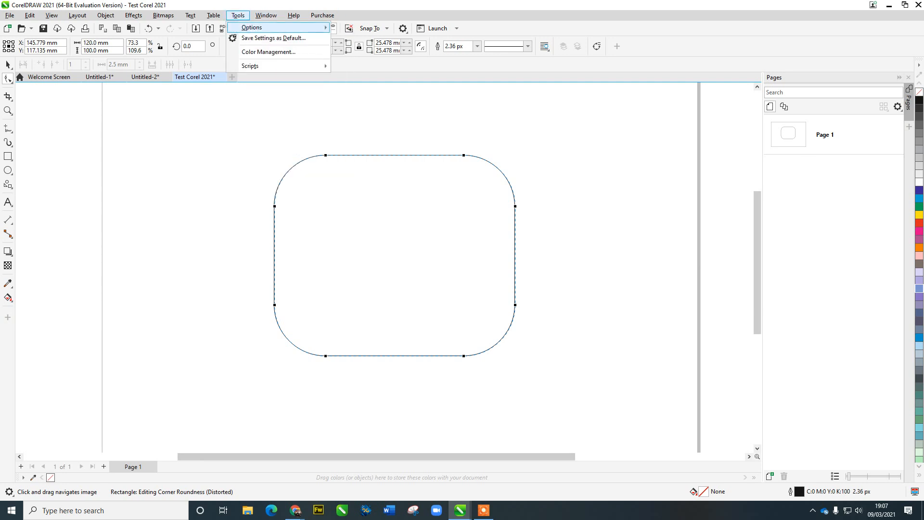
mouse_move(260, 27)
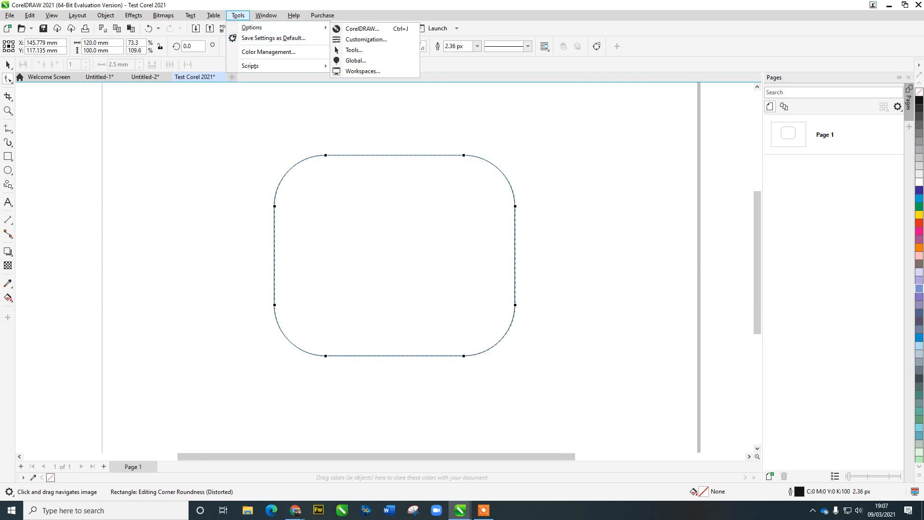
key(Escape)
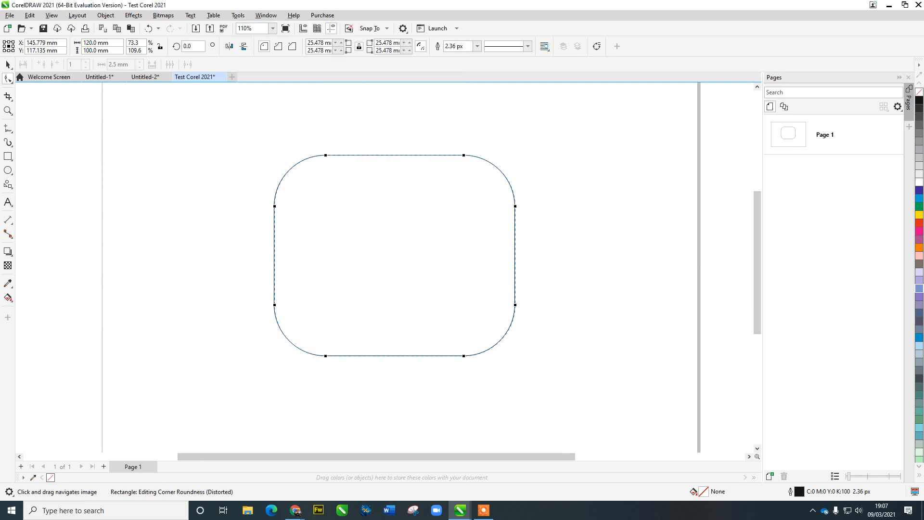
click(9, 130)
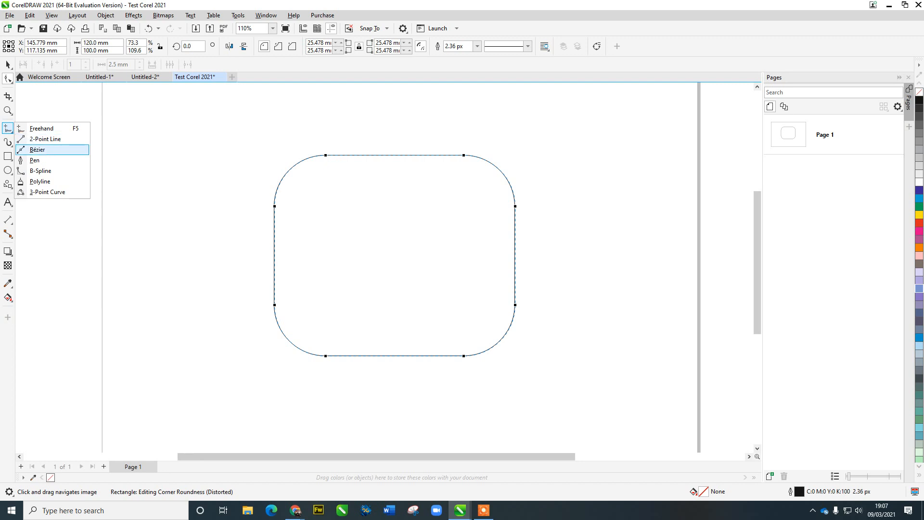
Step: Deselect the rounded rectangle, paste the copied linear perspective worksheet bitmap, and reposition it over the page
click(8, 65)
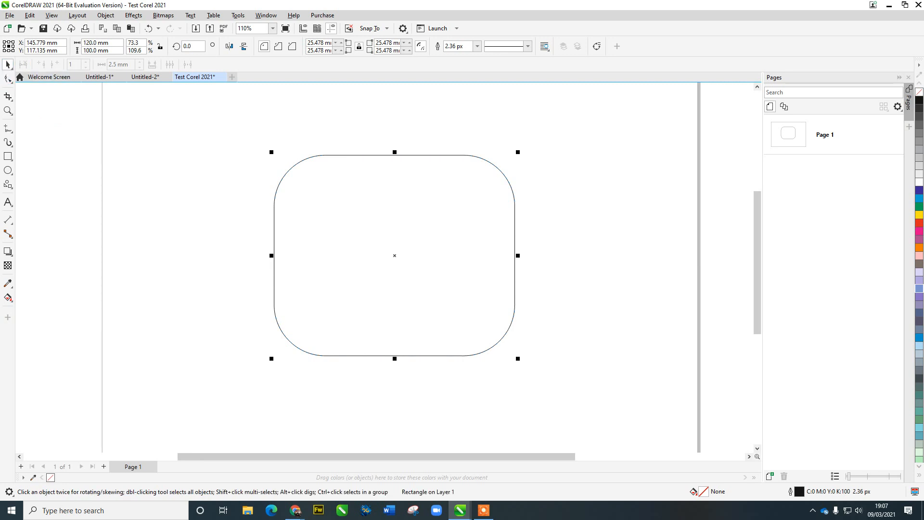
key(Escape)
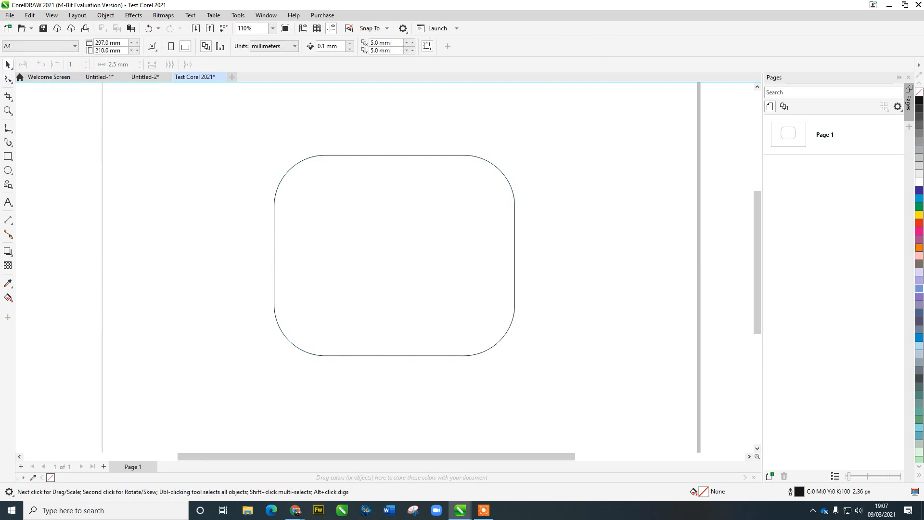
key(ctrl+v)
scroll(576, 210, down, 3)
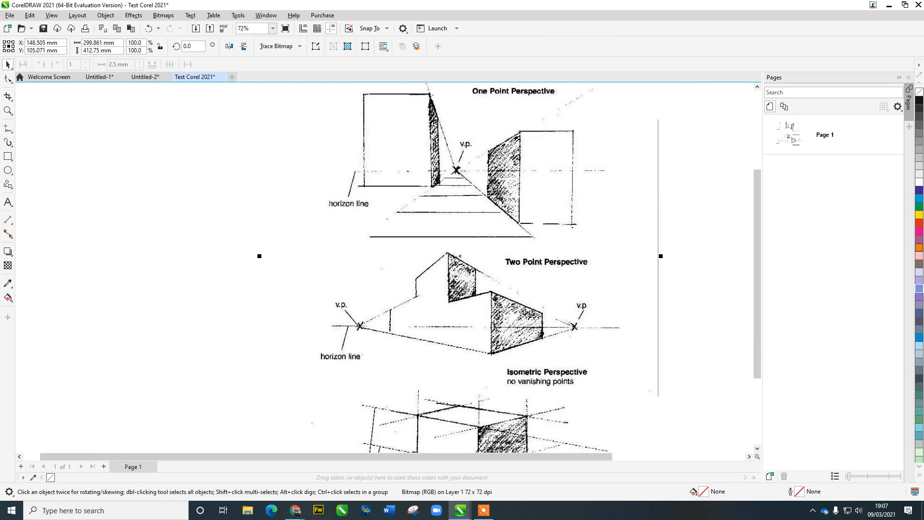
drag(460, 256, 410, 303)
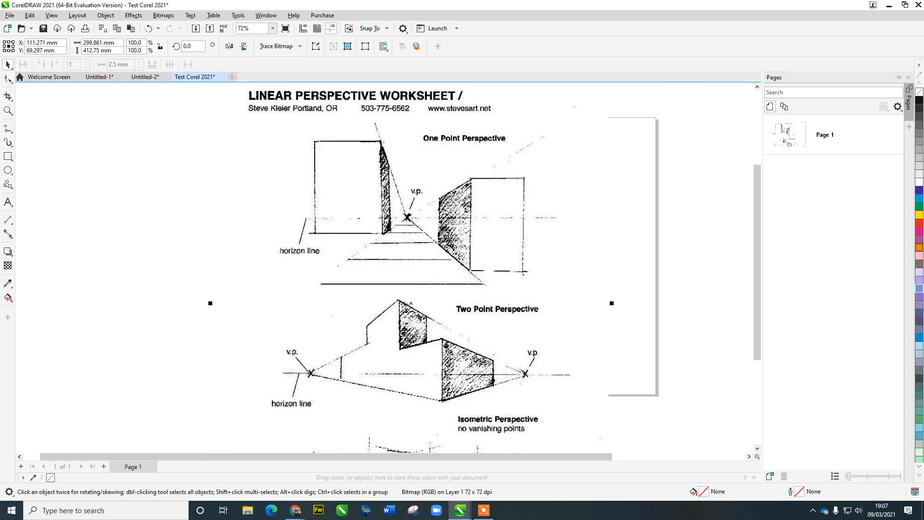
drag(411, 303, 405, 269)
Step: Lock the pasted worksheet bitmap in place
right_click(444, 187)
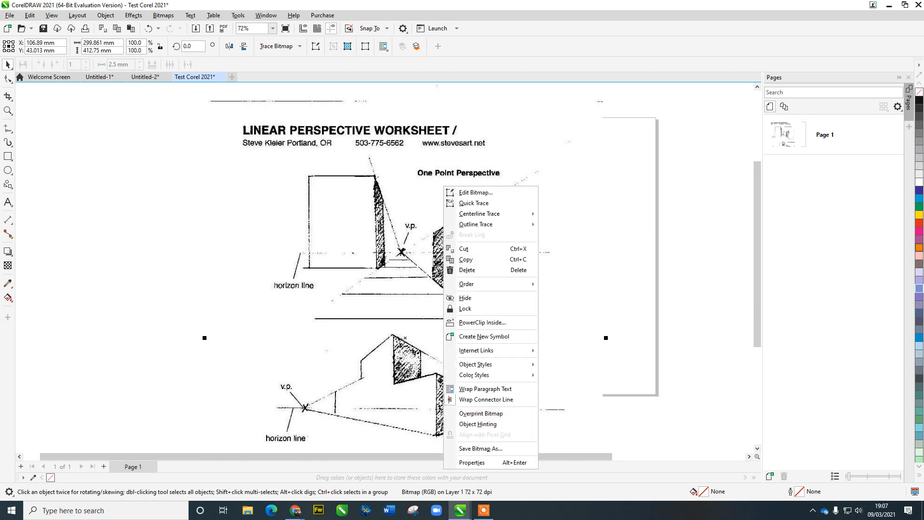
mouse_move(481, 284)
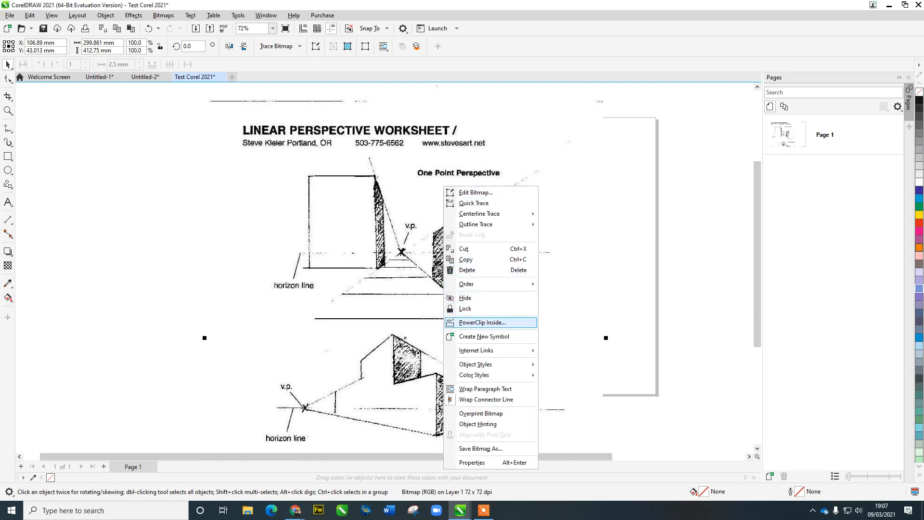
click(481, 308)
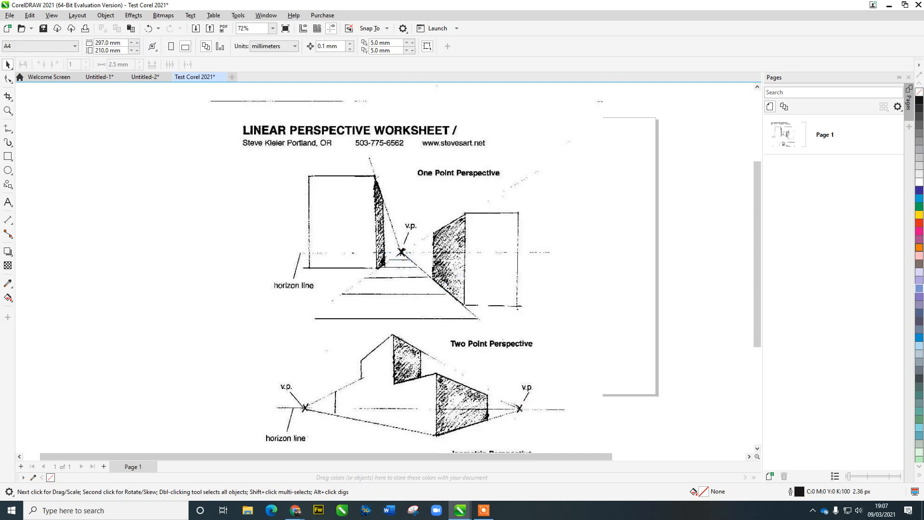
Step: Trace around the worksheet's upper-left block with straight Bézier segments through the vanishing point, closing back at the starting corner
click(8, 128)
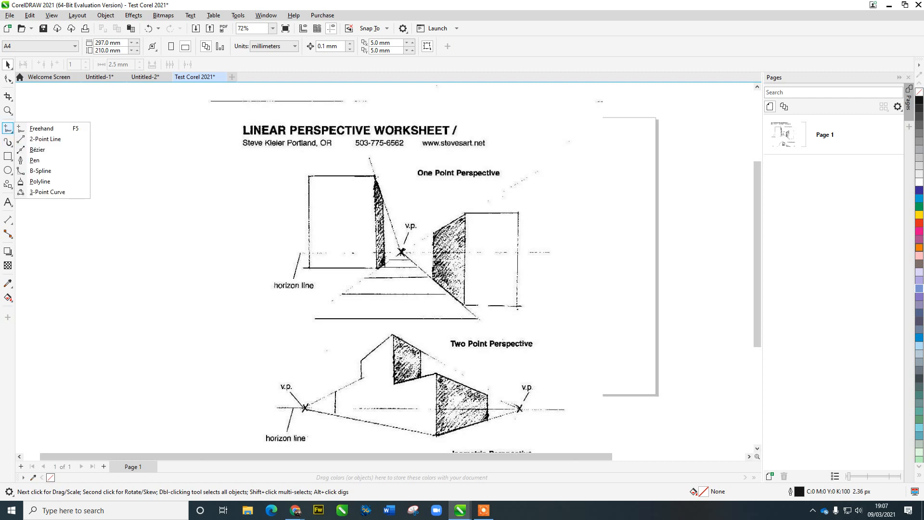
click(37, 149)
scroll(316, 177, up, 1)
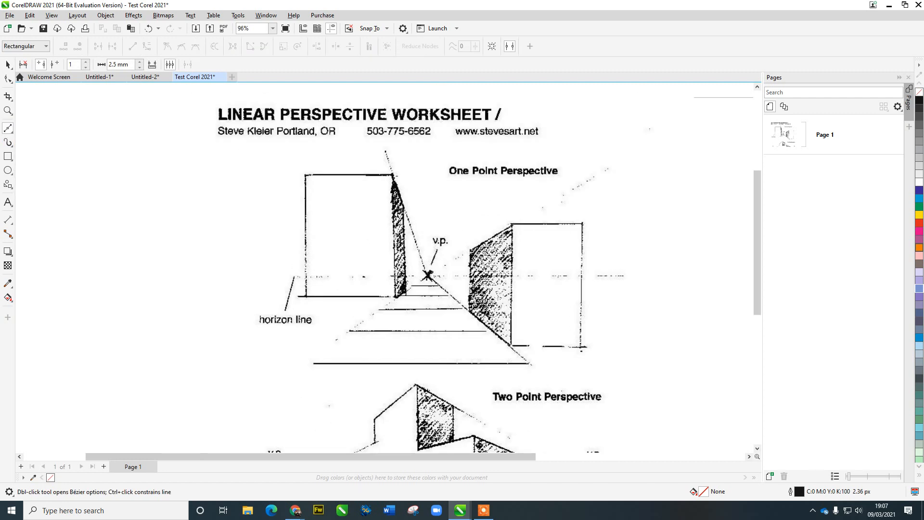
click(306, 174)
click(392, 174)
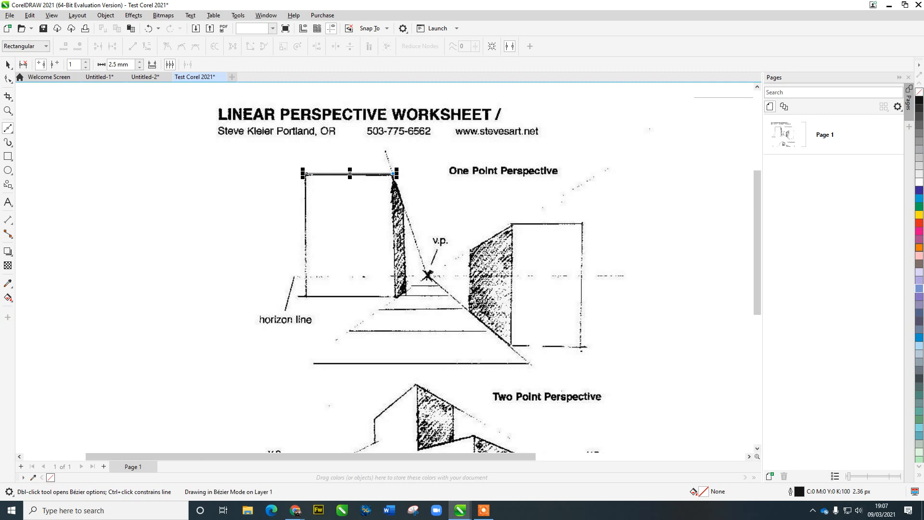
click(428, 273)
click(397, 296)
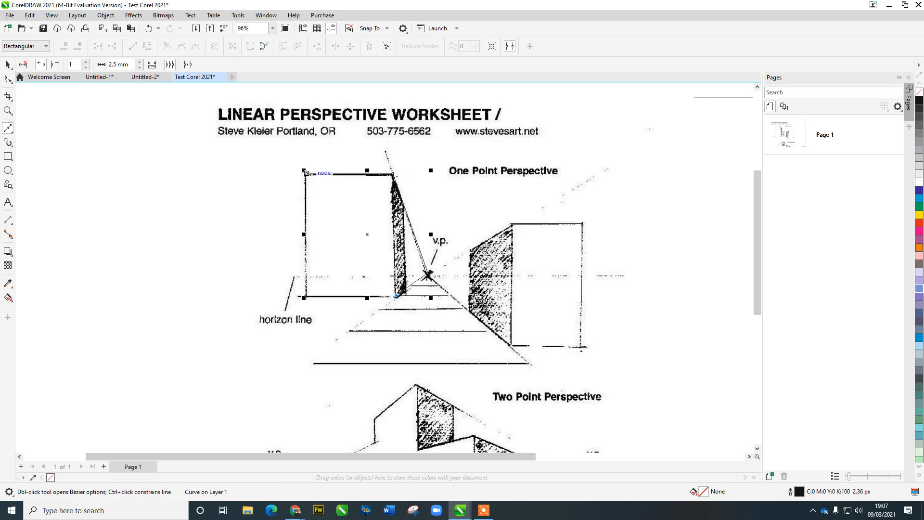
click(306, 173)
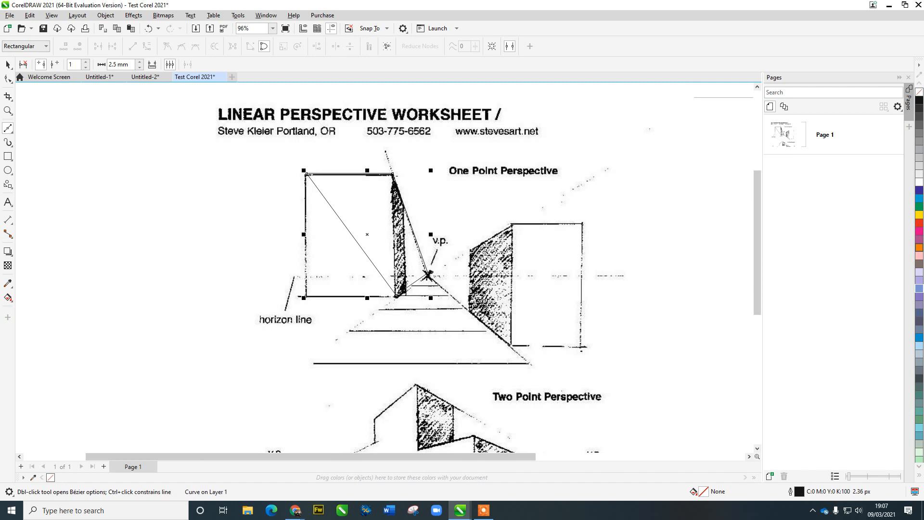
Step: Undo the diagonal closing segment, extend the outline to the block's lower-left corner, and try closing it again
key(ctrl+z)
click(311, 296)
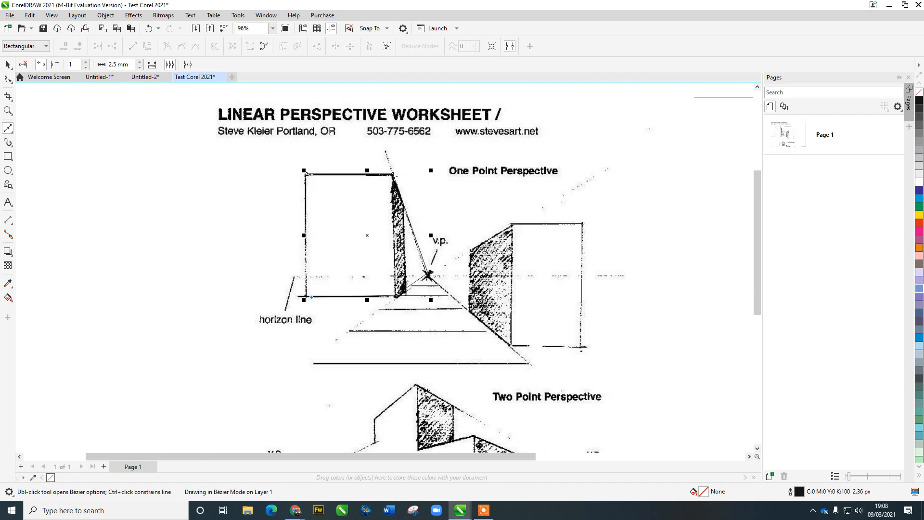
click(306, 174)
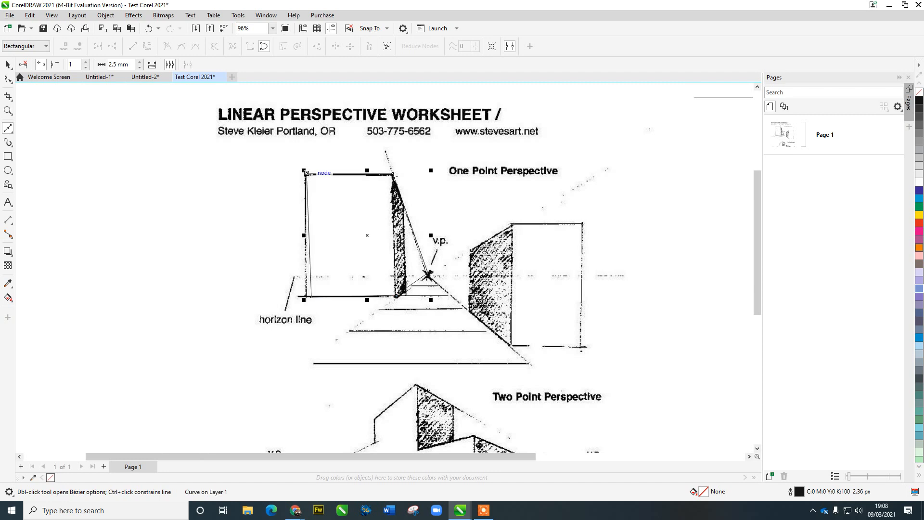
key(ctrl+z)
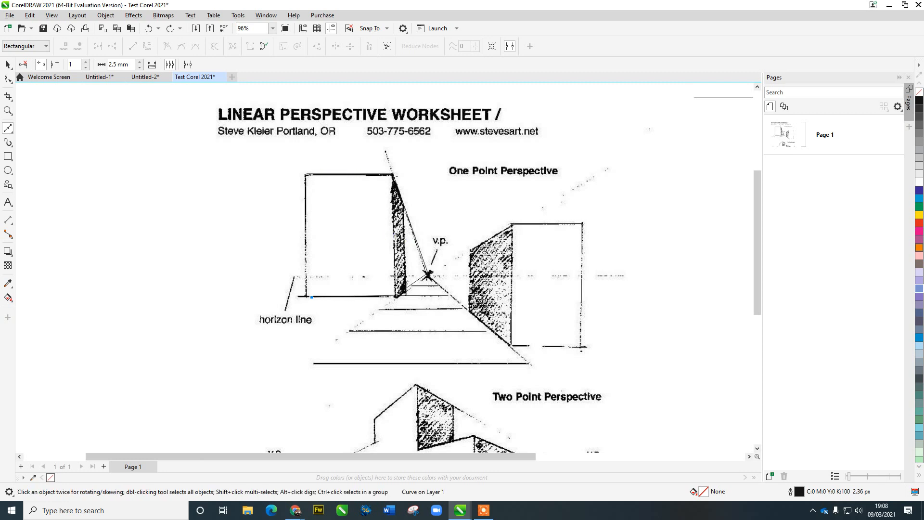
Step: Place the traced outline left of the block, close it with a curved segment, and fill it blue (C:100 M:100 Y:0 K:0)
drag(367, 235, 212, 237)
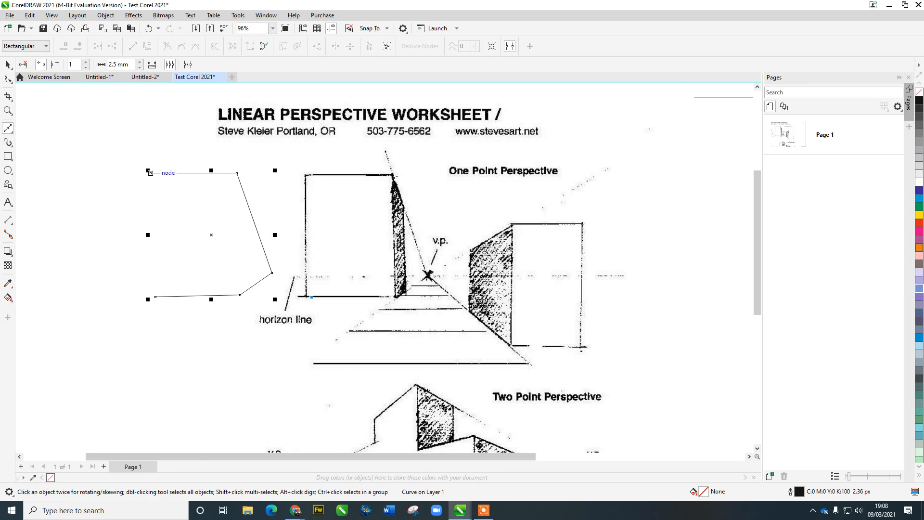
click(151, 173)
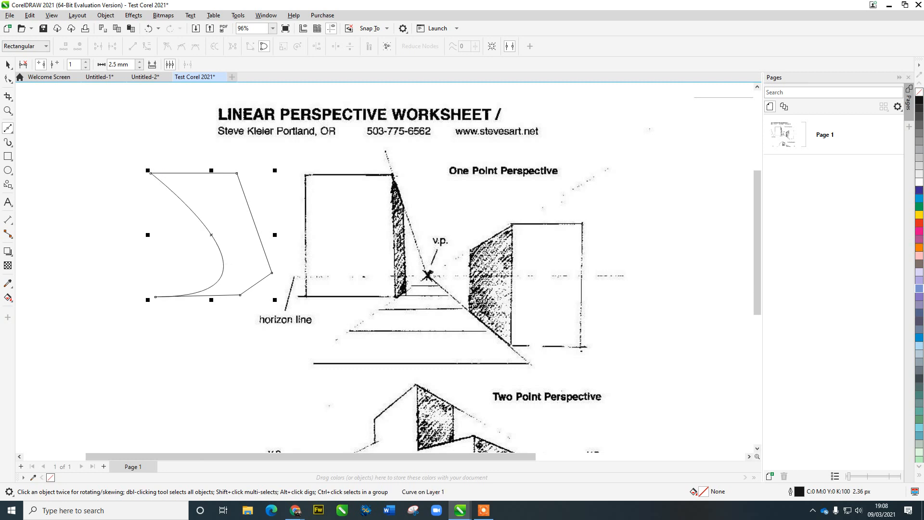
click(919, 189)
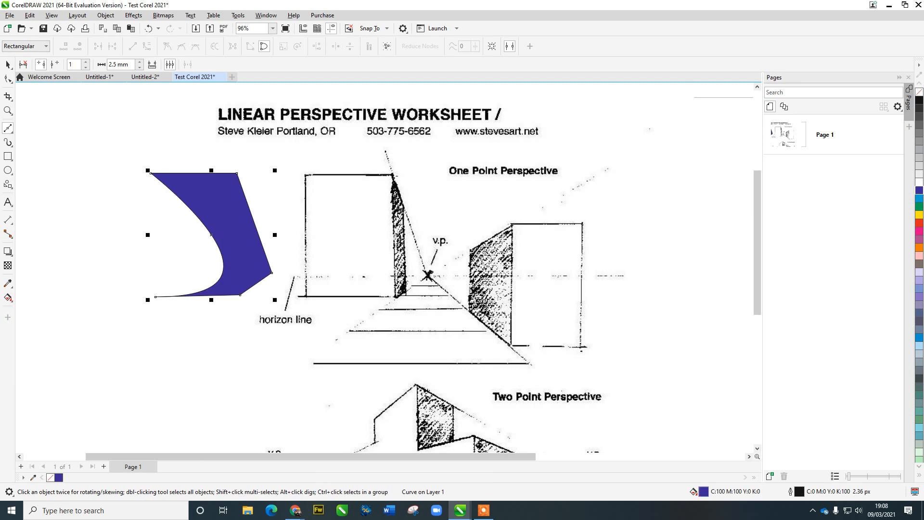
Step: Delete the blue filled Bézier shape
click(7, 65)
key(Escape)
click(236, 231)
key(Delete)
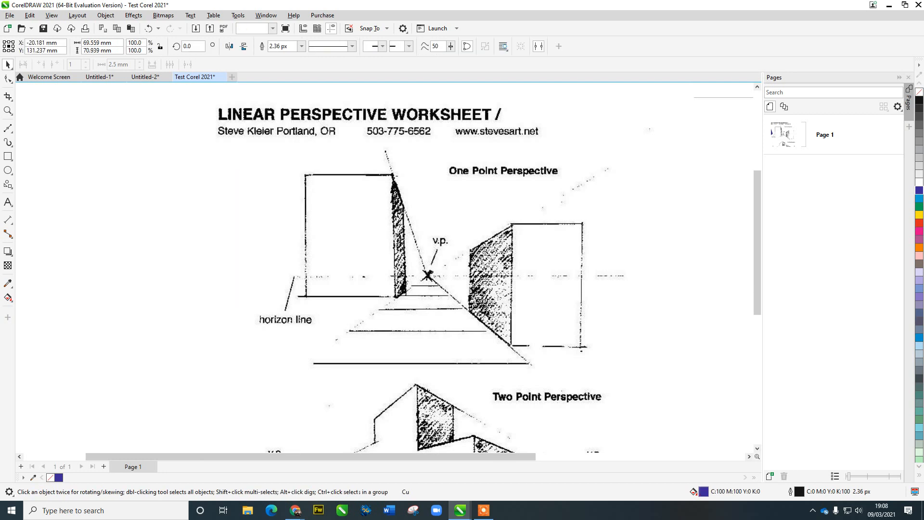
Step: Unlock the perspective worksheet bitmap and delete it
right_click(354, 288)
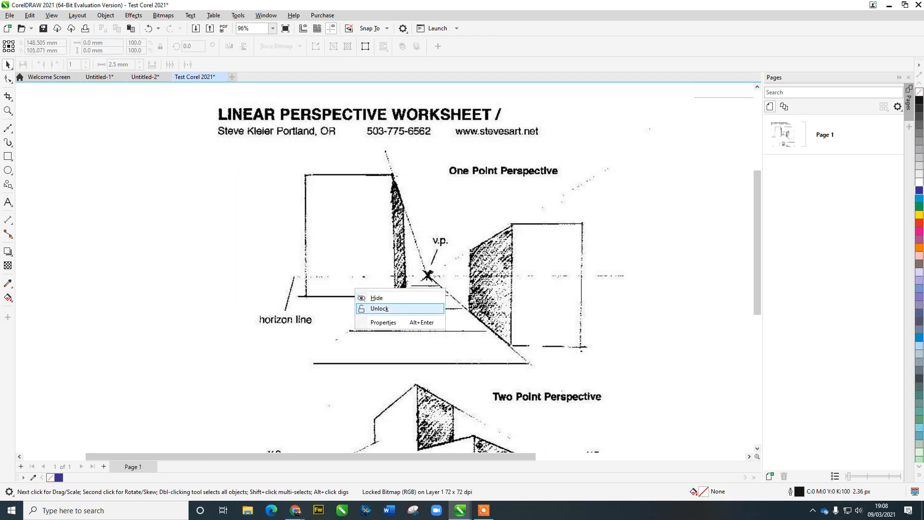
click(380, 309)
key(Delete)
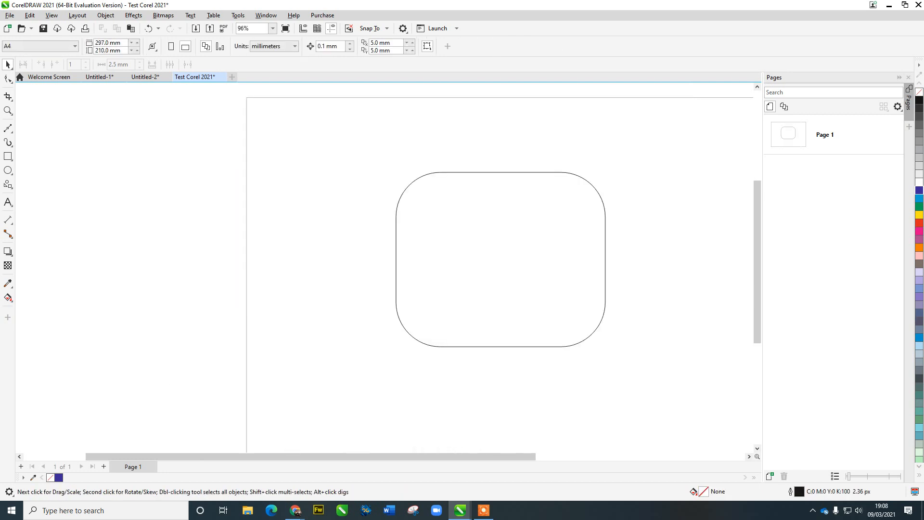
Step: Draw an open Bézier path left of the rounded rectangle, with curved arches followed by short straight segments rising across the page's left edge
click(8, 128)
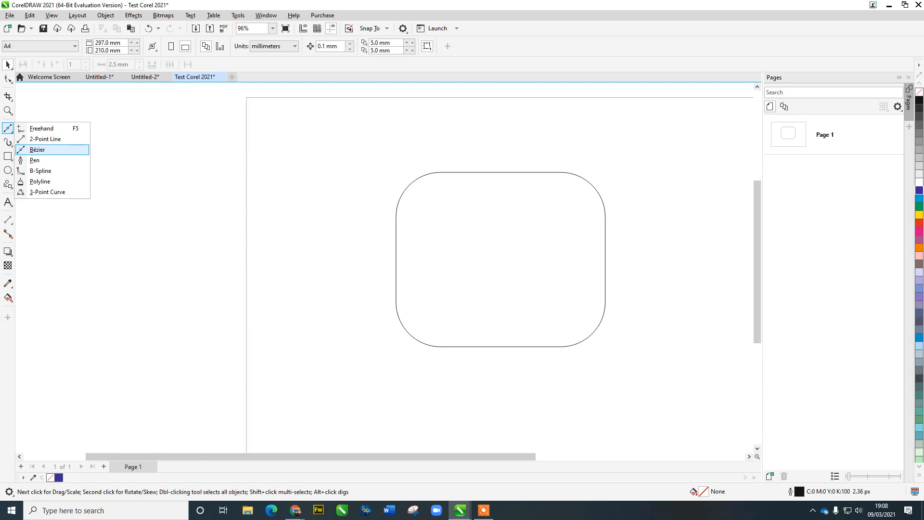
click(37, 149)
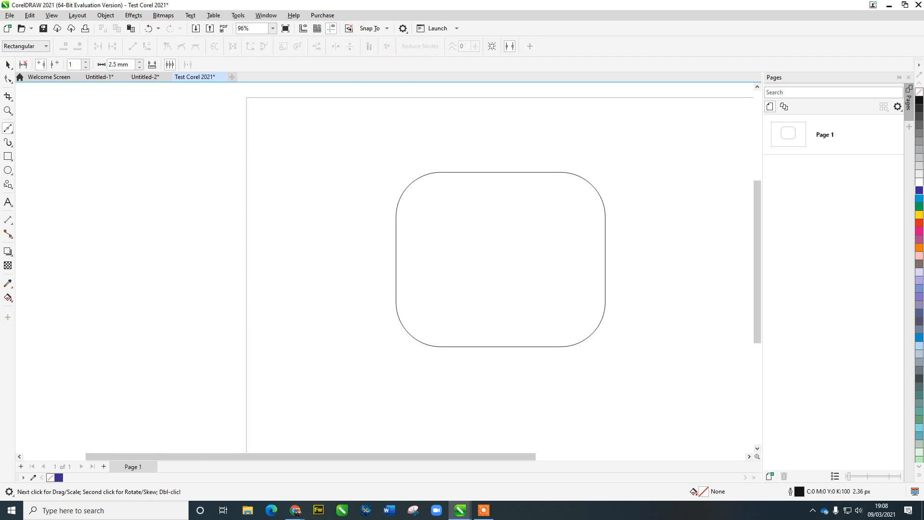
click(115, 296)
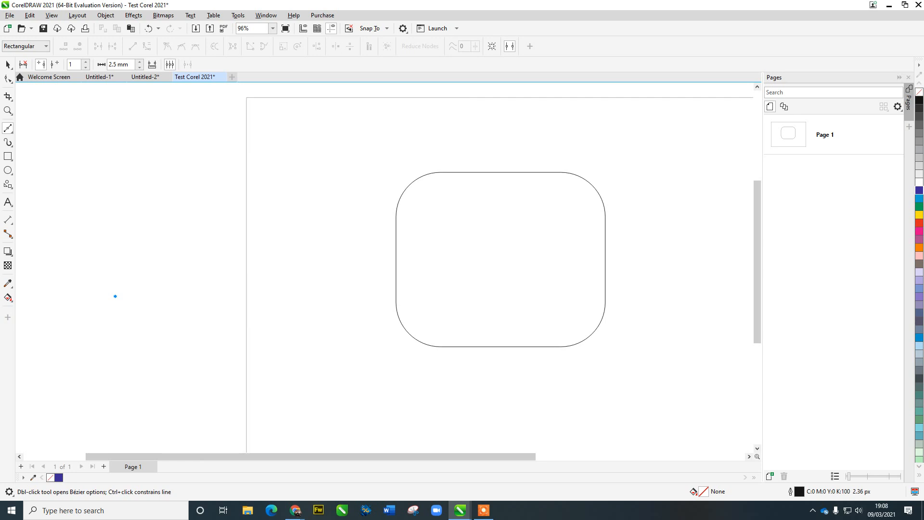
drag(155, 156, 231, 155)
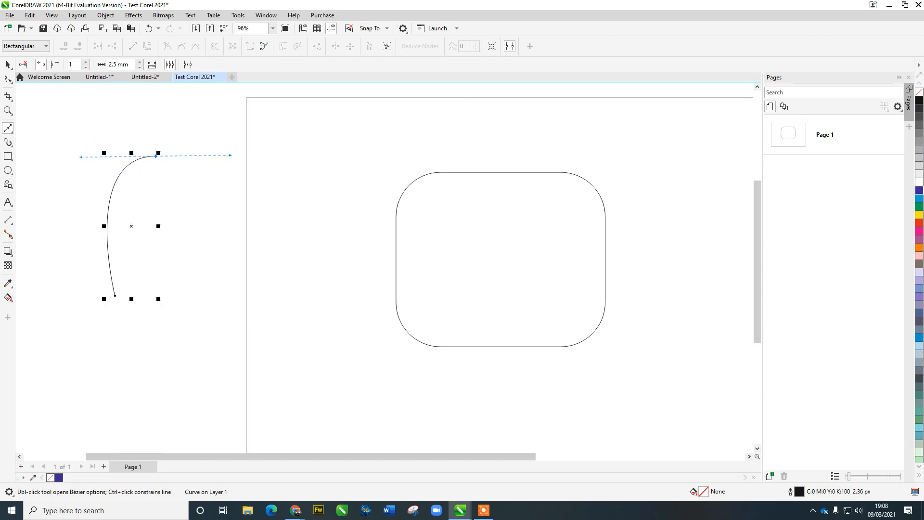
click(221, 235)
drag(193, 313, 238, 347)
drag(289, 331, 308, 304)
click(301, 252)
click(277, 227)
click(264, 204)
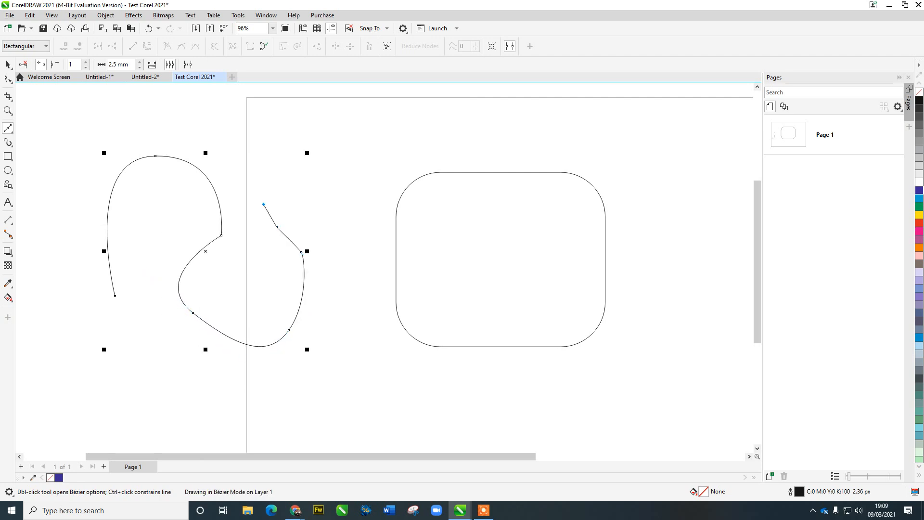
Step: Continue the Bézier path with an outer curve over the arch and close it into a shape about 127 mm wide by 137 mm high
drag(149, 118, 94, 163)
drag(86, 243, 133, 332)
click(99, 302)
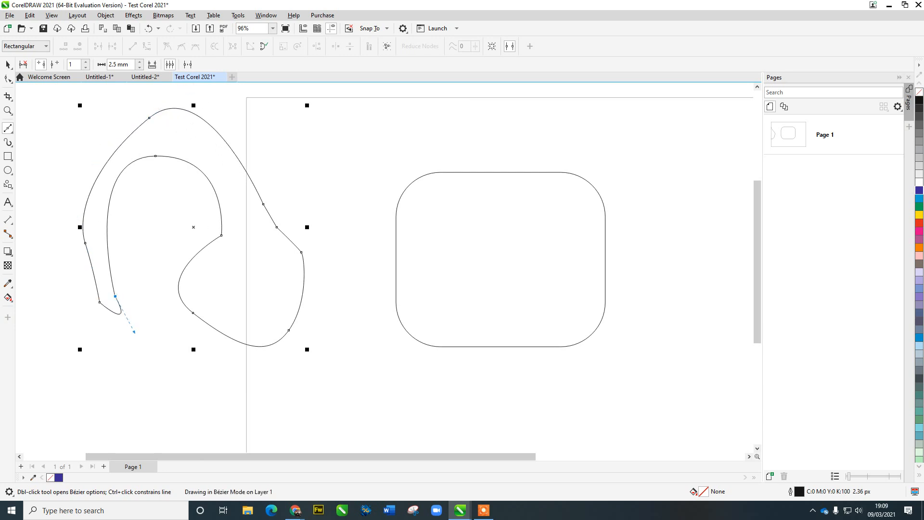
Step: Try lighter greys on the closed Bézier shape and settle on a dark grey fill of C:0 M:0 Y:0 K:80
click(918, 158)
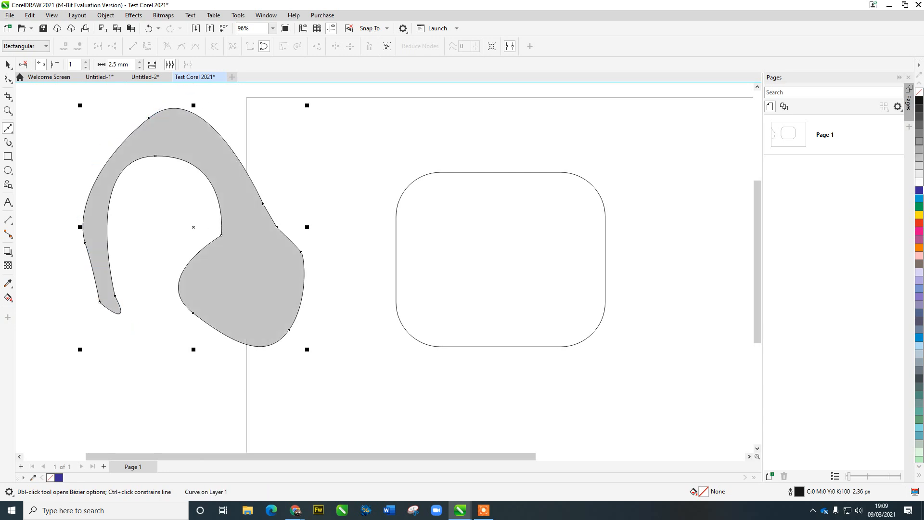
click(918, 141)
click(918, 117)
click(8, 65)
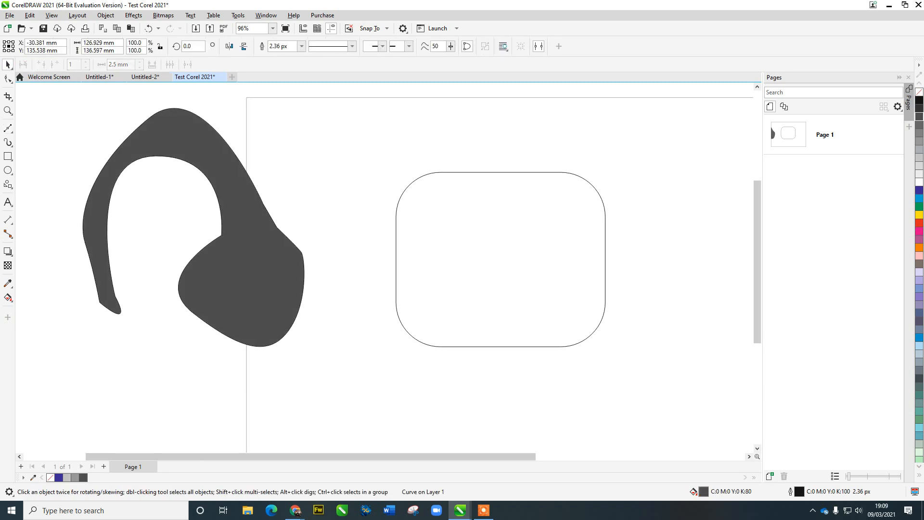
Step: Delete the dark grey Bézier shape and draw a circle about 47 mm in diameter in the empty area left of the page
click(241, 270)
key(Delete)
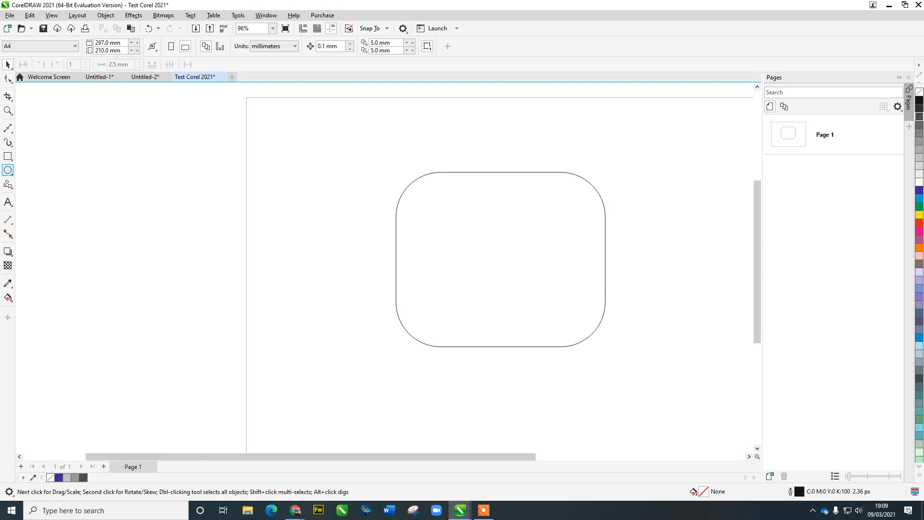
click(8, 170)
click(8, 170)
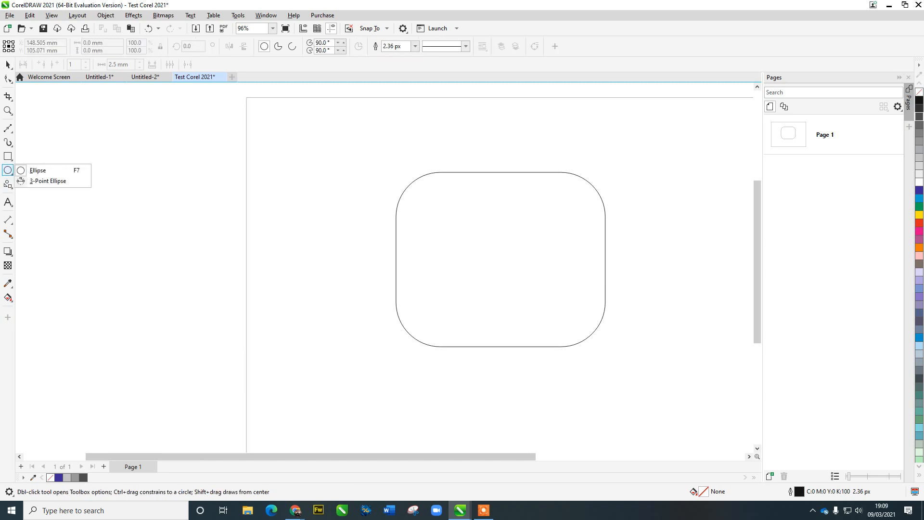
click(38, 170)
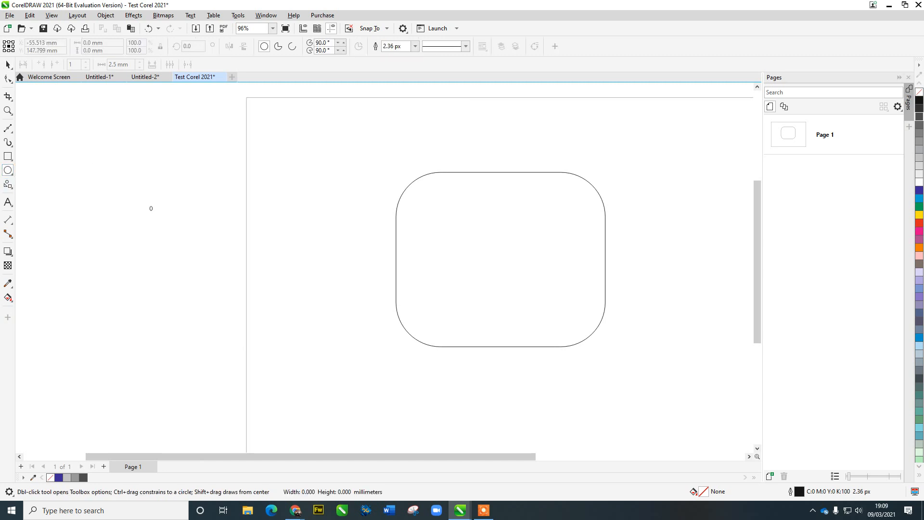
drag(149, 206, 232, 288)
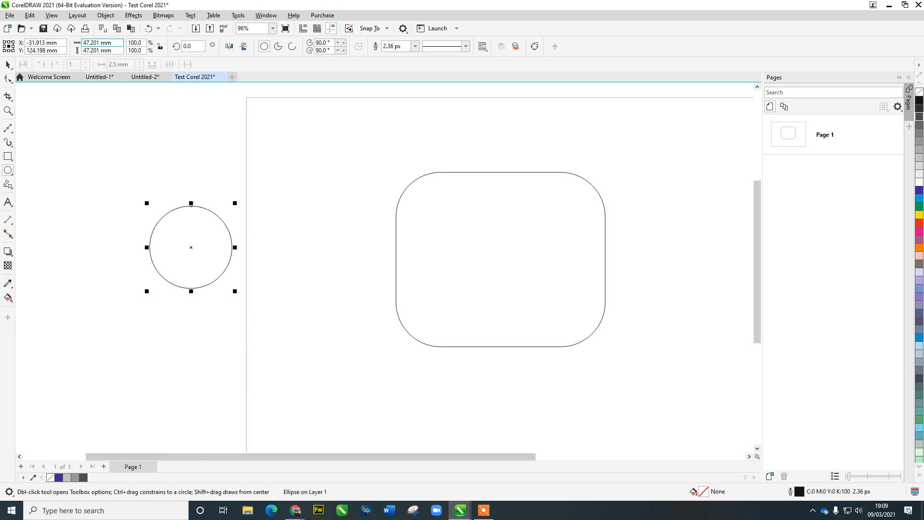
Step: Resize the circle to 30 mm in diameter and move it into the middle of the rounded rectangle
click(8, 65)
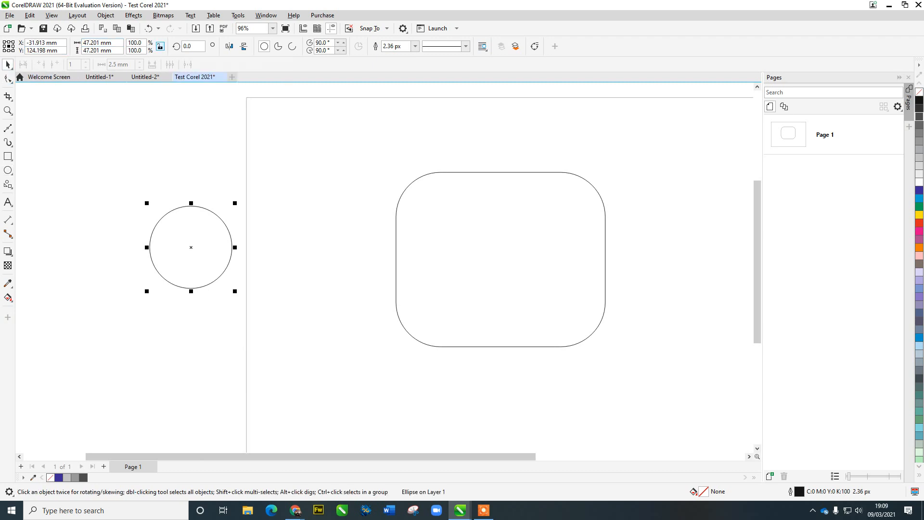
click(101, 42)
text(30)
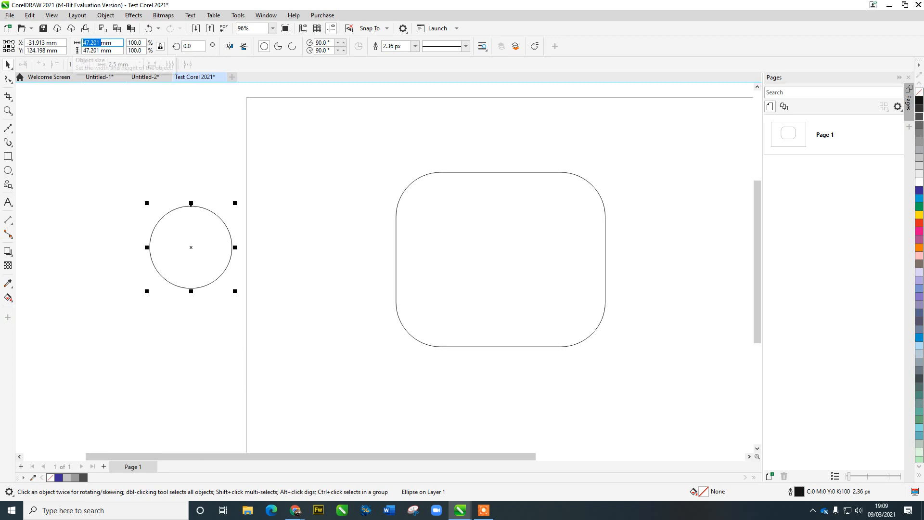
key(Return)
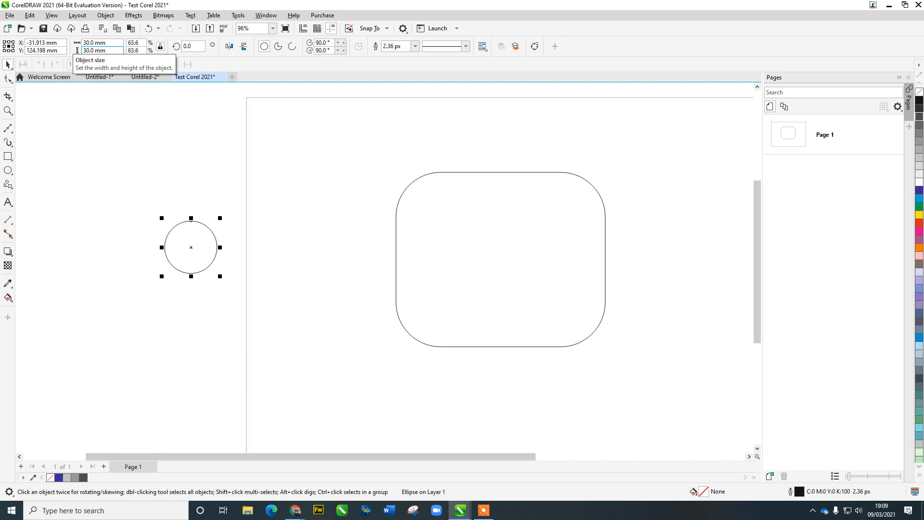
drag(216, 239, 534, 239)
key(Escape)
Step: Try the pie and arc forms on the circle and return it to a full ellipse
click(342, 230)
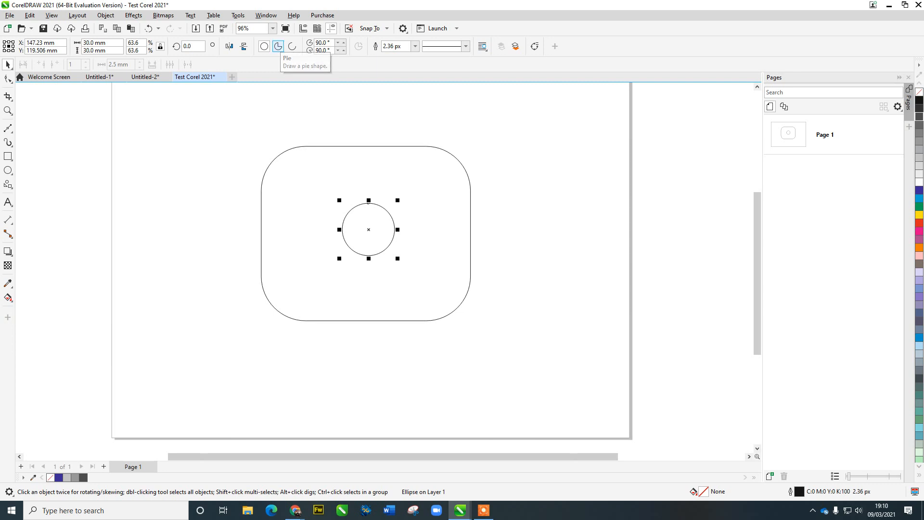
click(278, 46)
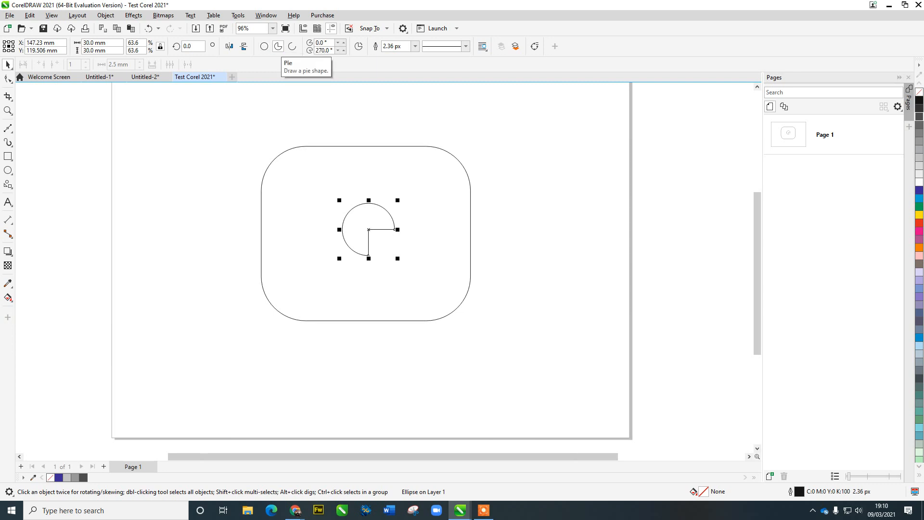
click(292, 47)
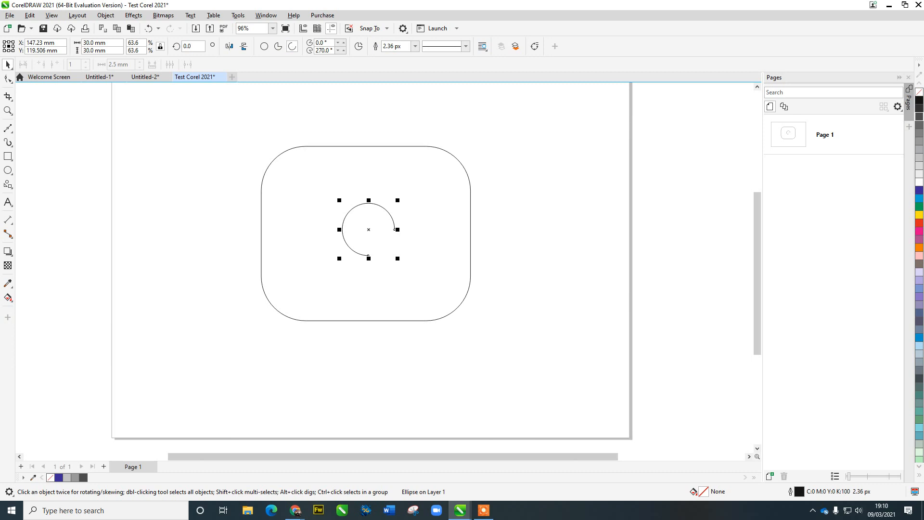
click(278, 47)
click(264, 46)
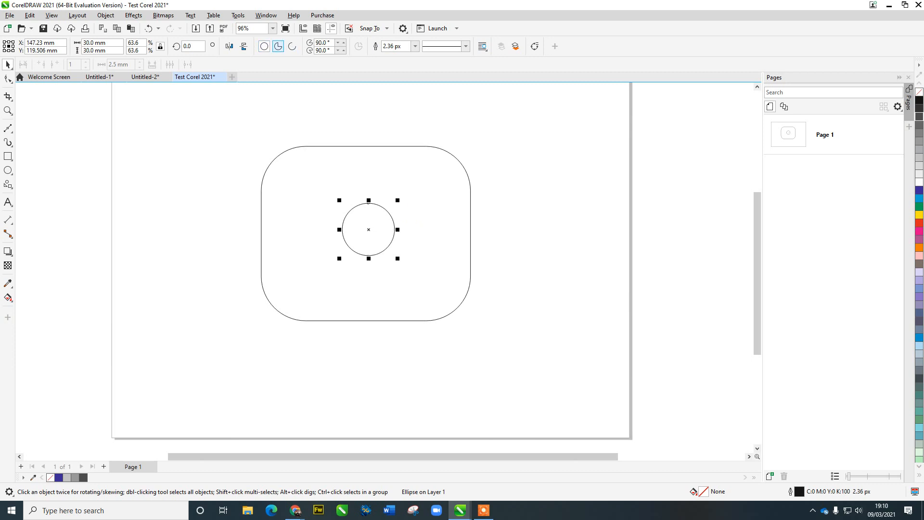
Step: Turn the circle into a pie and set its ending angle to 0°
click(278, 46)
double_click(326, 50)
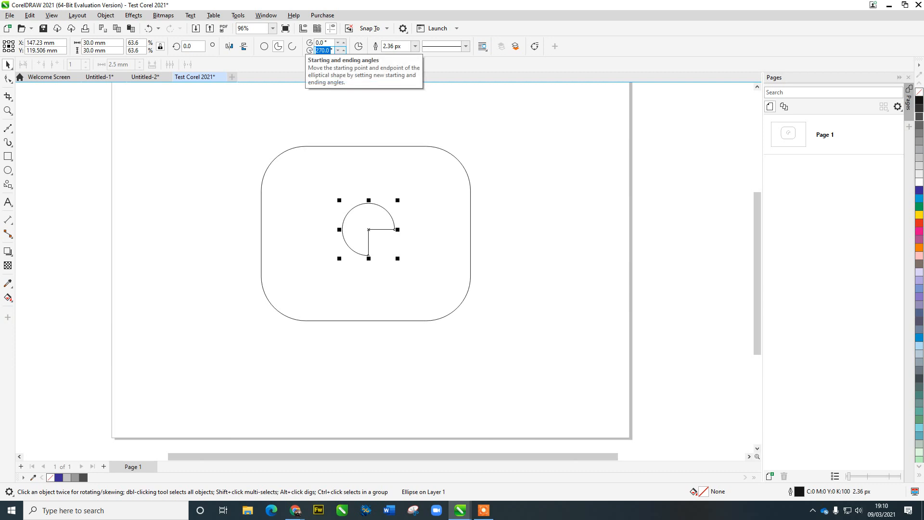
text(0)
key(Return)
Step: Try an ending angle of 2° on the pie and undo it
double_click(326, 50)
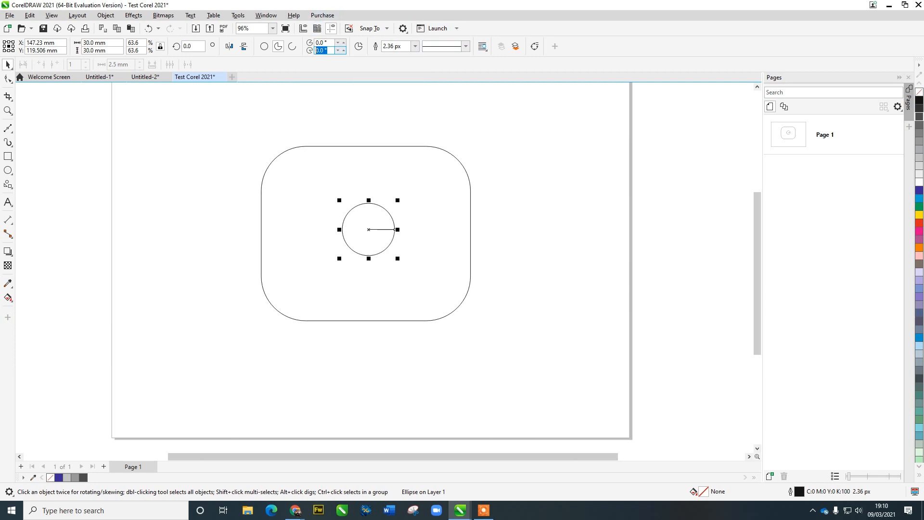
text(2)
key(Return)
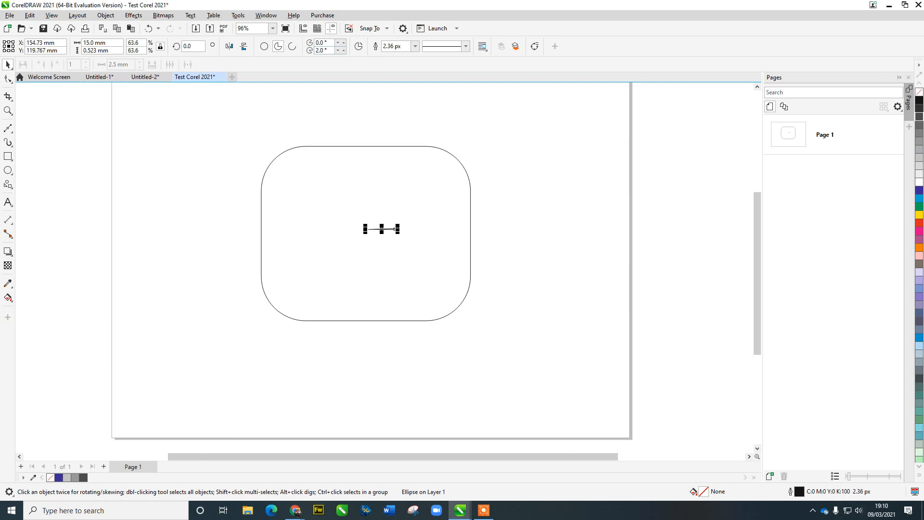
key(ctrl+z)
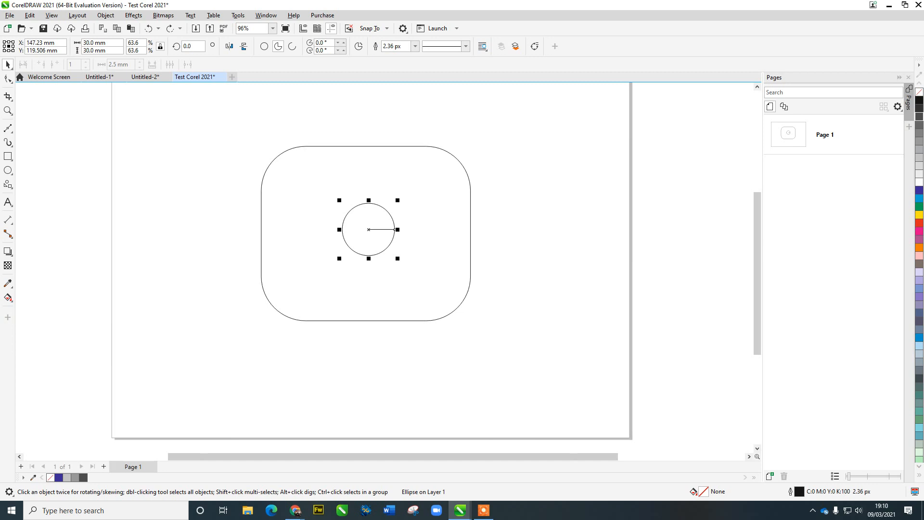
Step: Set the pie's ending angle to 350° and its starting angle to 10° to form a narrow mouth opening
double_click(320, 50)
text(36)
key(BackSpace)
text(50)
key(Return)
double_click(321, 42)
text(10)
key(Return)
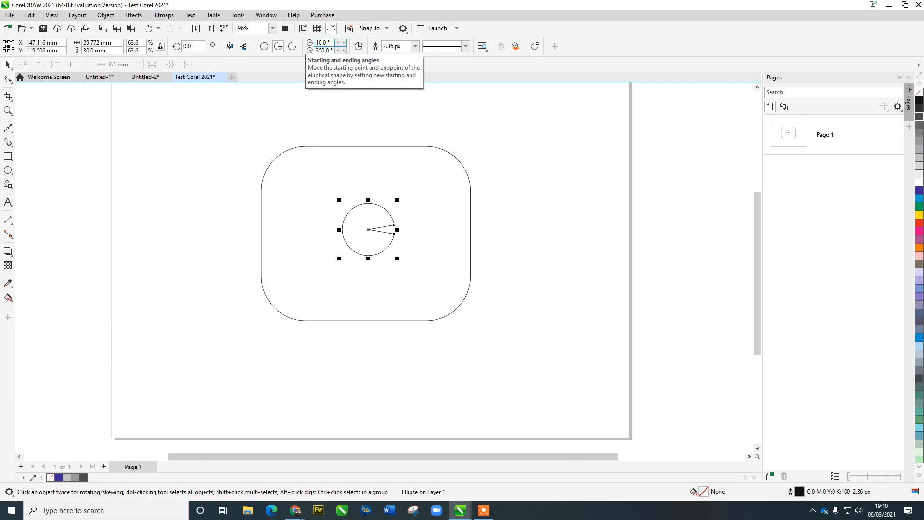
key(Escape)
Step: Draw a small circle about 4 mm in diameter as an eye inside the pie, above the mouth opening
scroll(367, 223, up, 4)
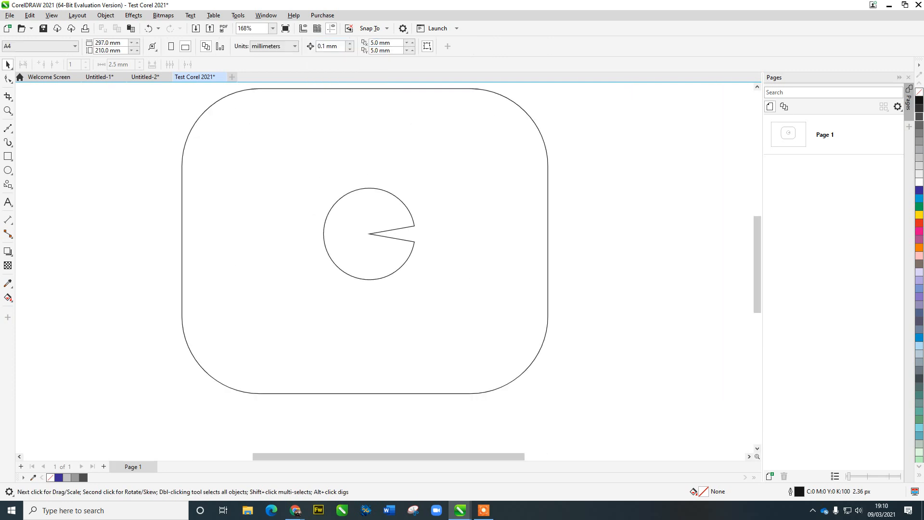
key(F7)
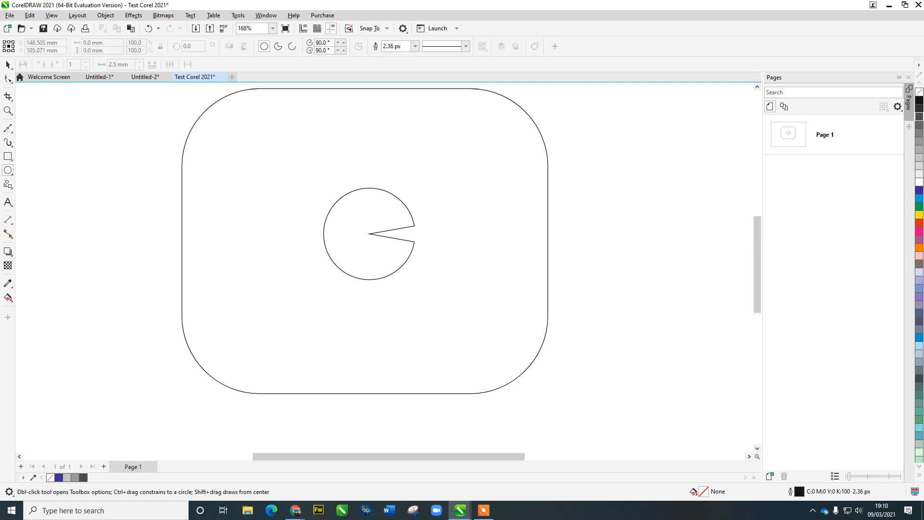
drag(372, 206, 391, 224)
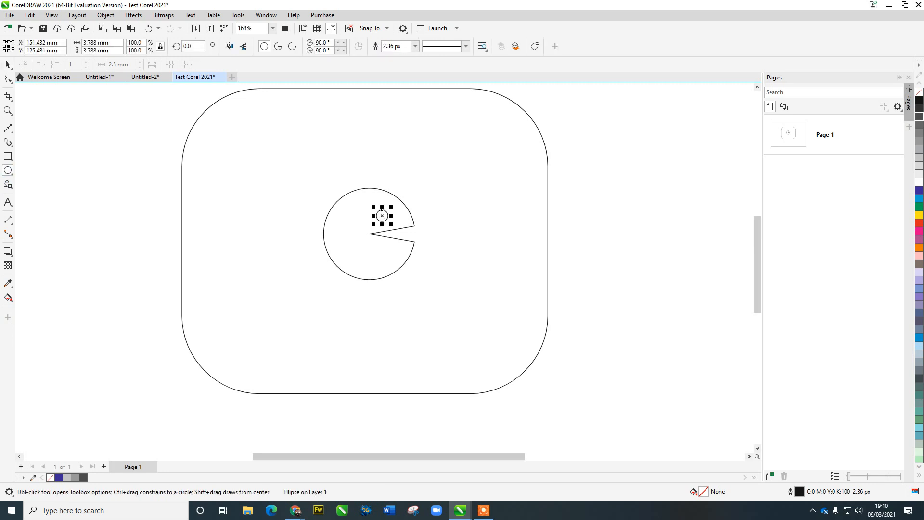
key(space)
key(Escape)
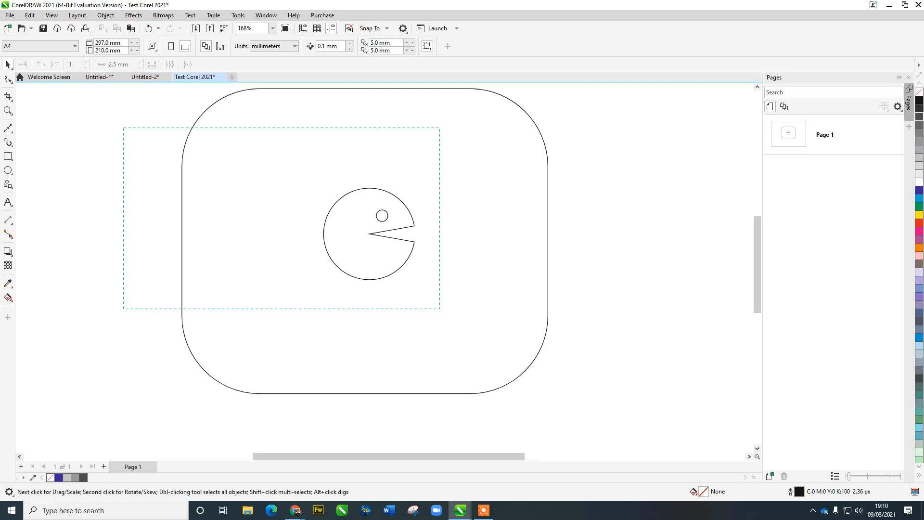
Step: Group the pie with its eye circle, shift the group left within the rounded rectangle and place a copy beside it on the right
drag(440, 309, 444, 313)
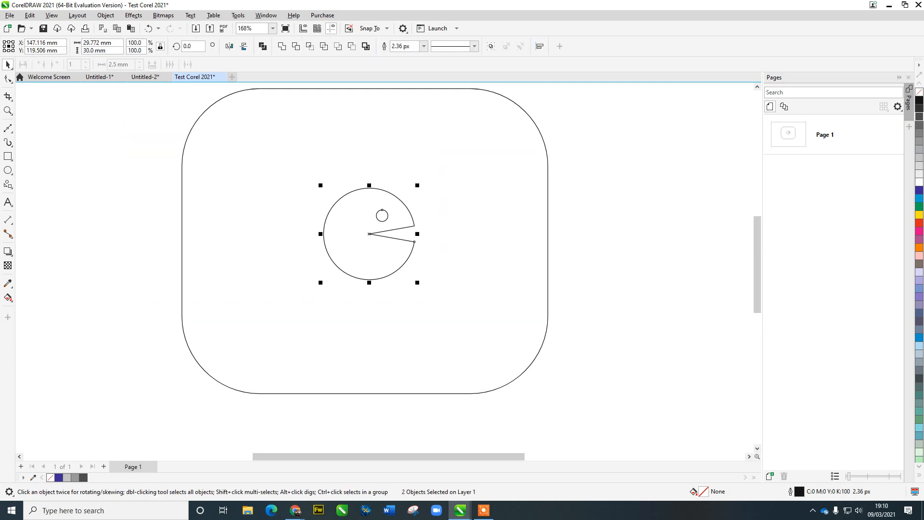
key(ctrl+g)
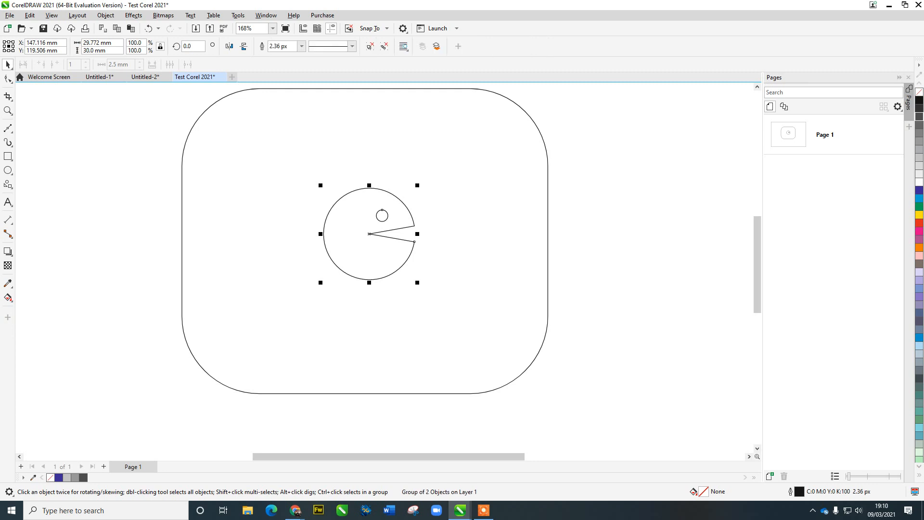
drag(382, 215, 296, 215)
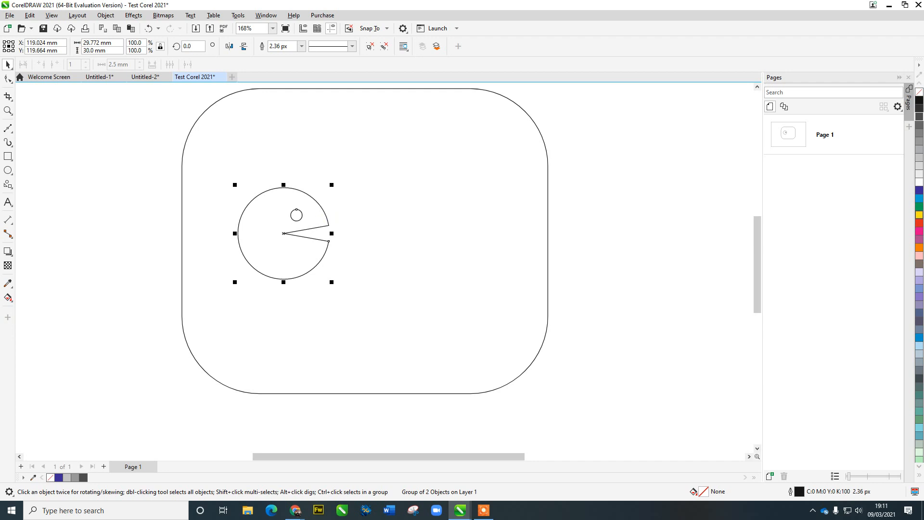
drag(297, 215, 416, 218)
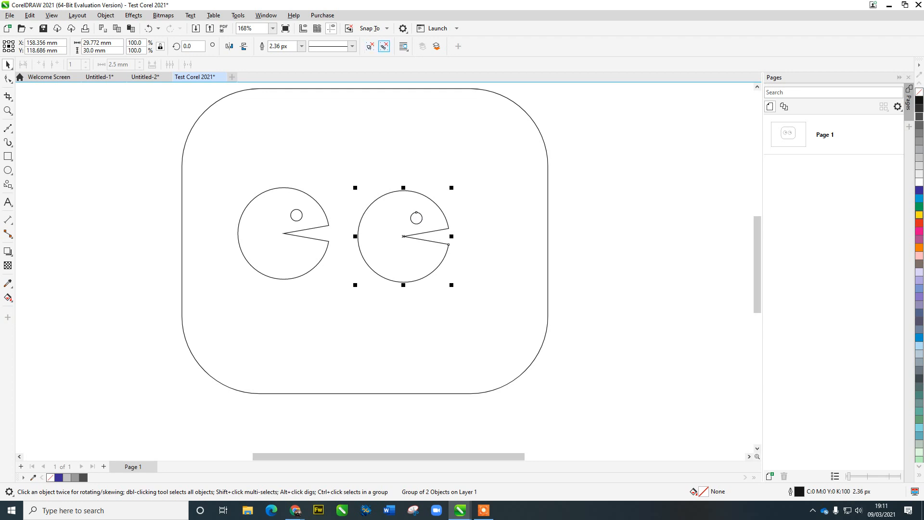
Step: Ungroup the right-hand copy and combine its pie and eye circle into a single curve
key(Escape)
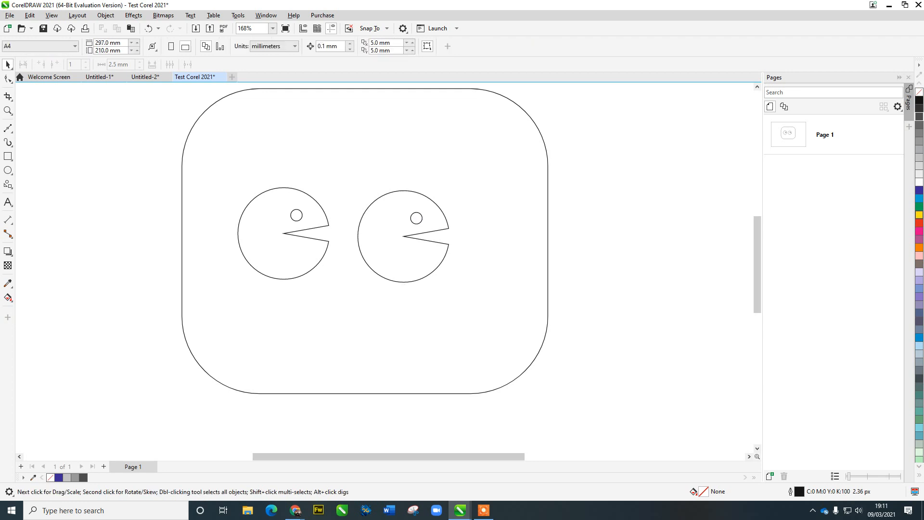
drag(369, 222, 355, 186)
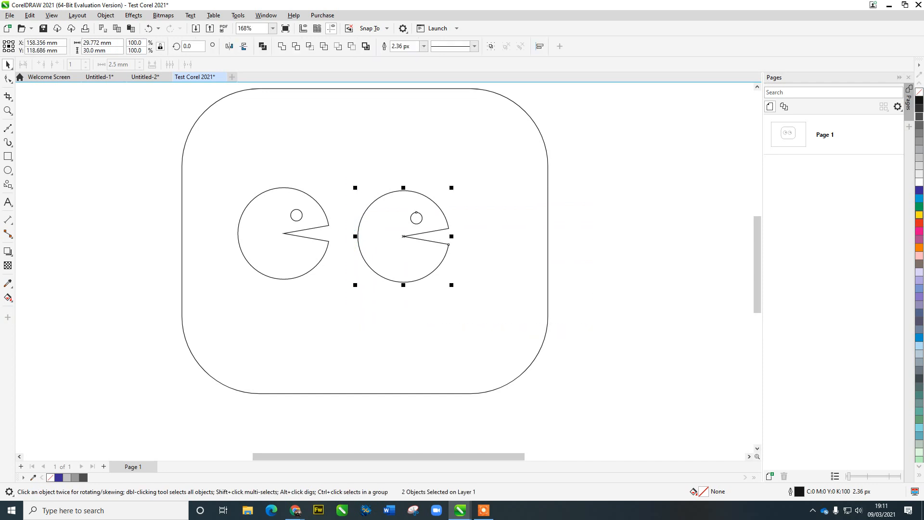
key(ctrl+l)
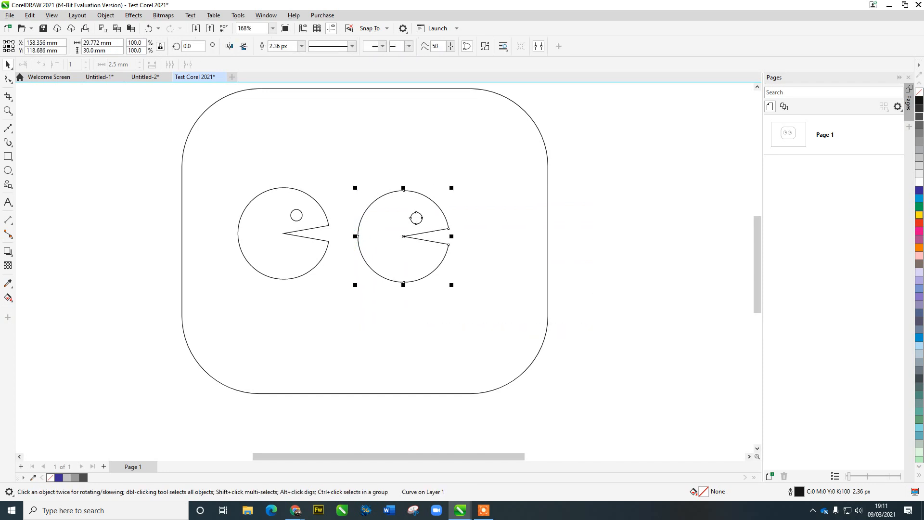
key(Escape)
Step: Shift both pie figures slightly up and to the right and fill each of them with yellow (C:0 M:0 Y:100 K:0)
drag(403, 237, 417, 222)
drag(283, 233, 303, 218)
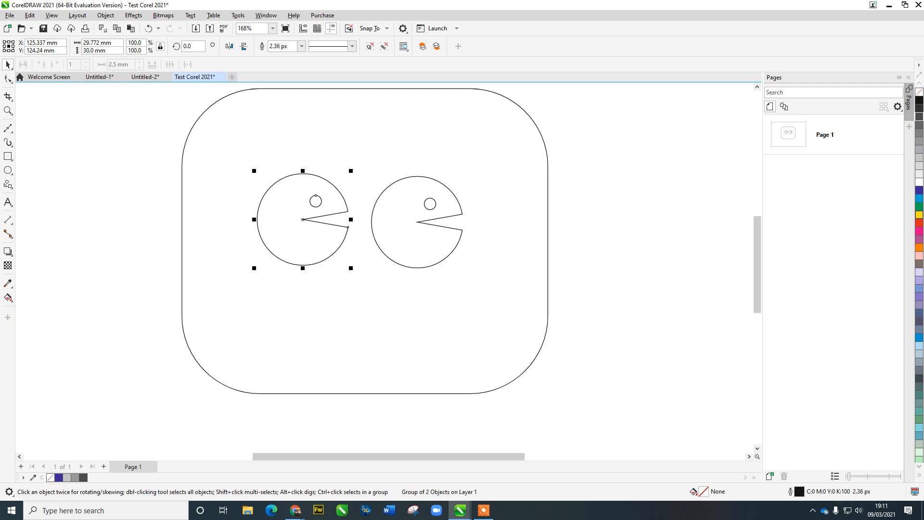
click(303, 219)
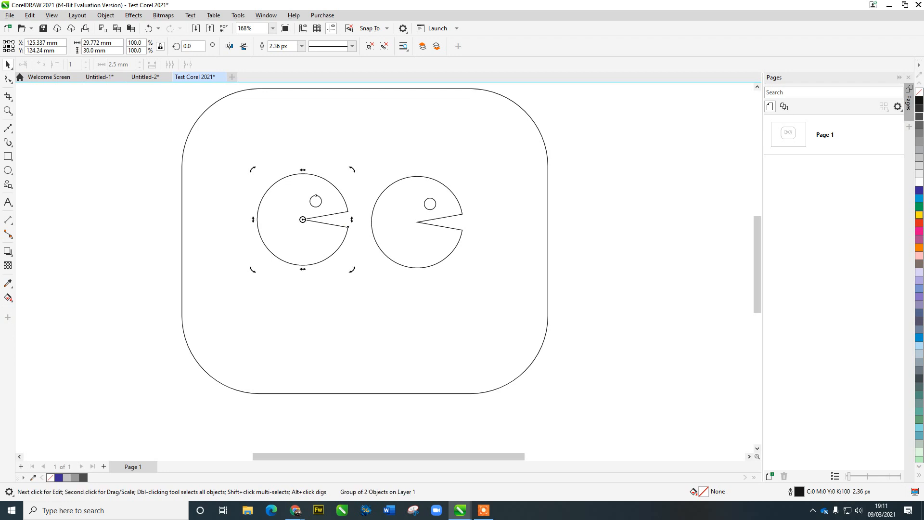
click(920, 214)
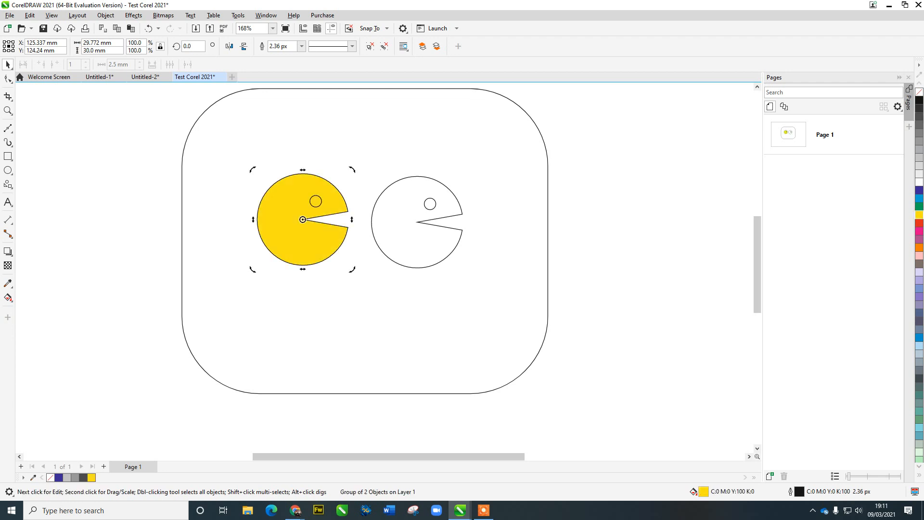
key(Escape)
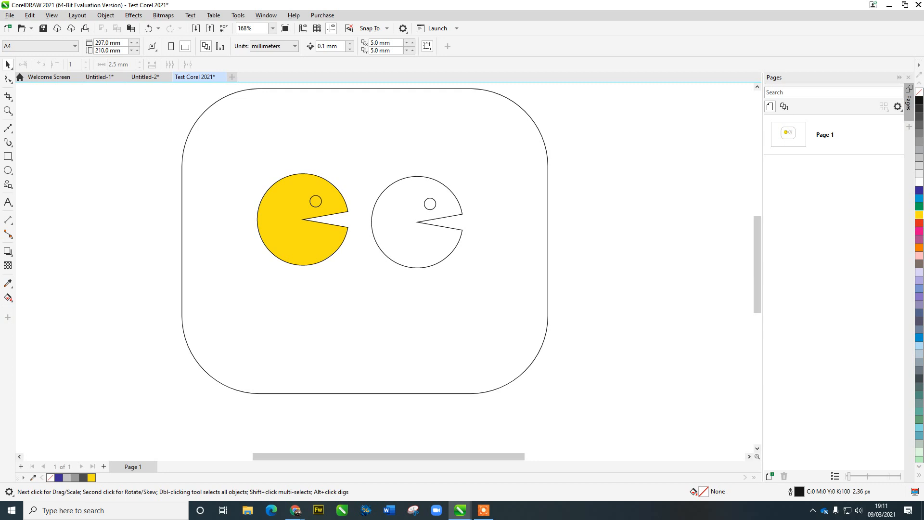
click(417, 221)
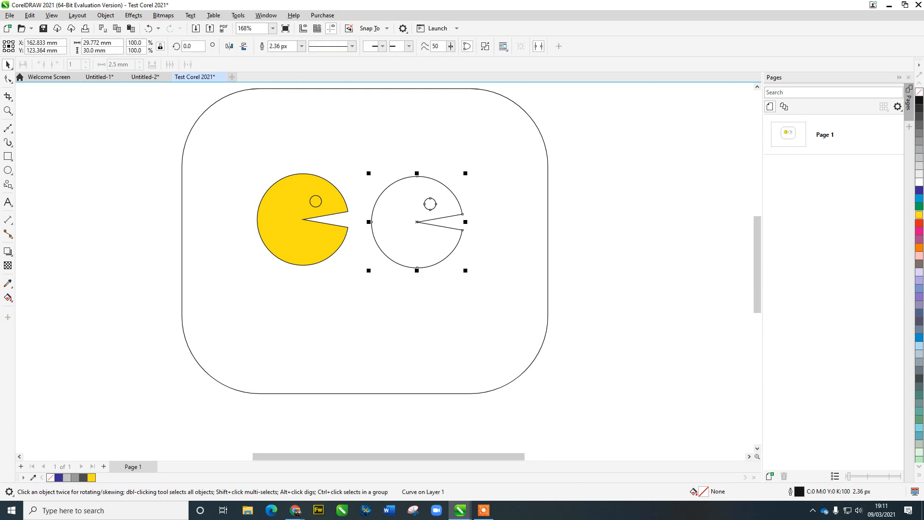
click(919, 215)
key(Escape)
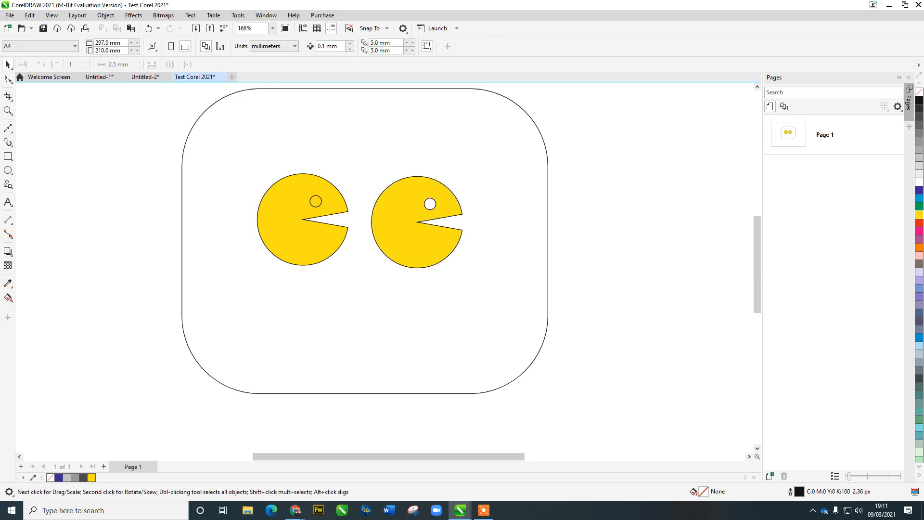
Step: Fill the rounded rectangle behind the two pie figures with red
click(182, 240)
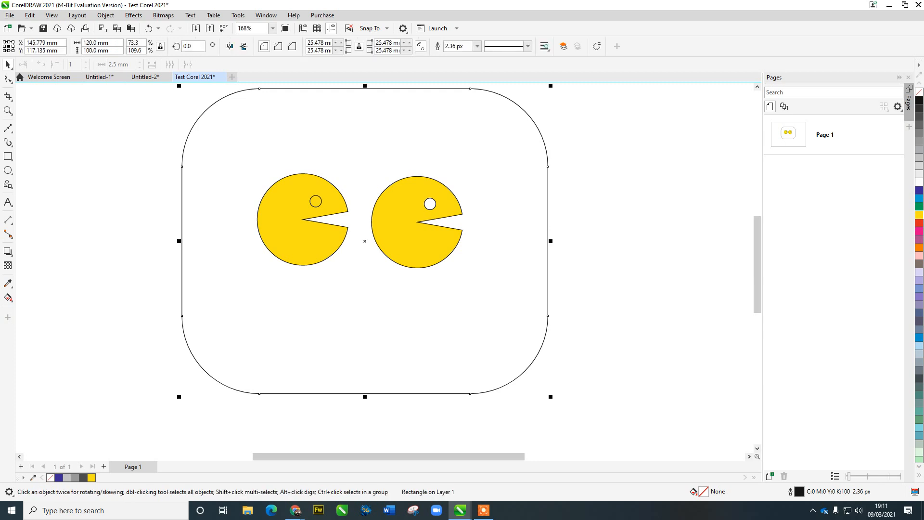
click(919, 223)
key(Escape)
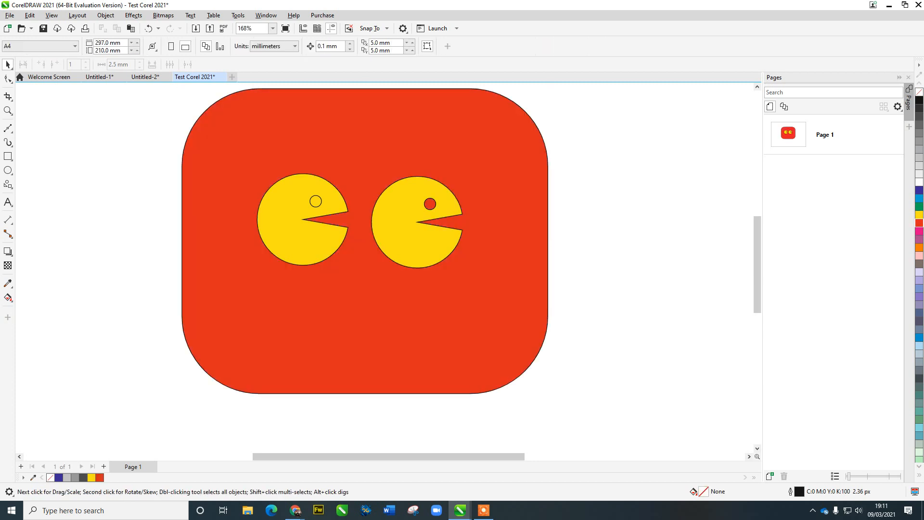
Step: Move the combined pie figure to the right so that it straddles the red rectangle's right edge
click(430, 203)
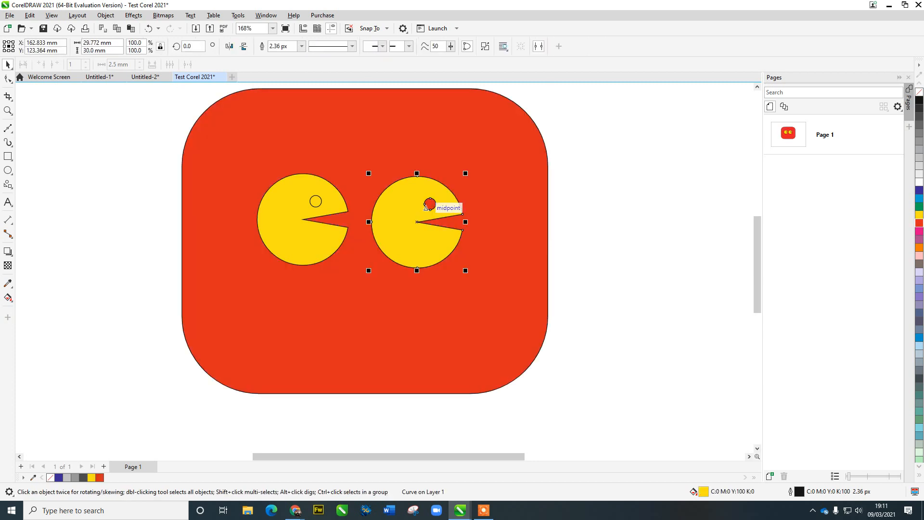
drag(430, 203, 547, 202)
key(Escape)
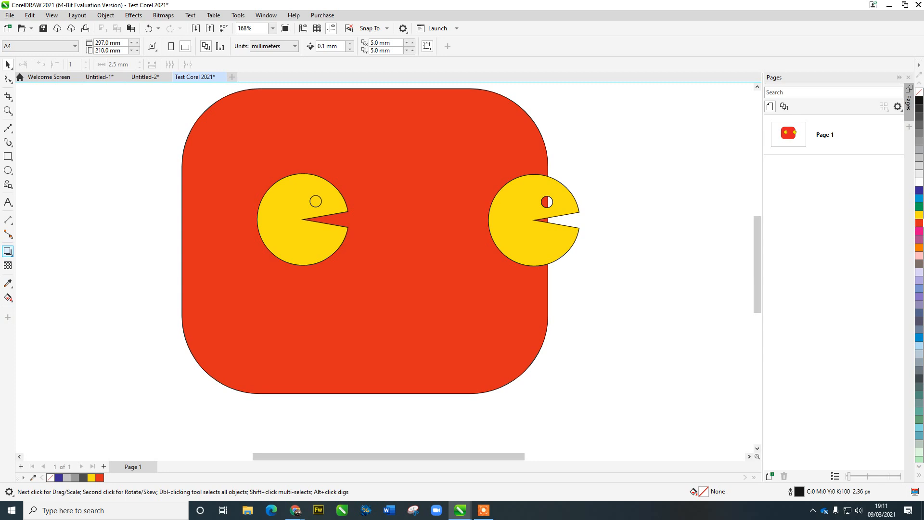
Step: Draw a star about 33 mm wide below and between the pie figures and set its number of points to 8
click(8, 185)
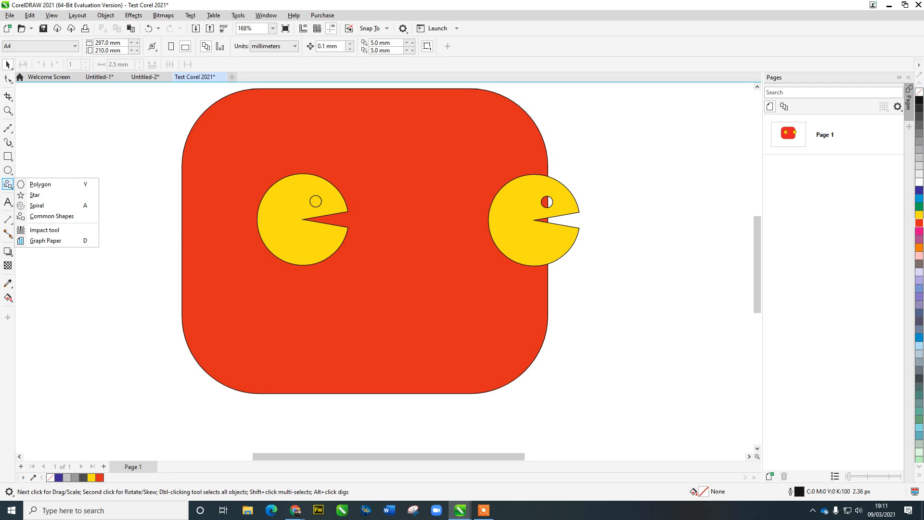
click(35, 195)
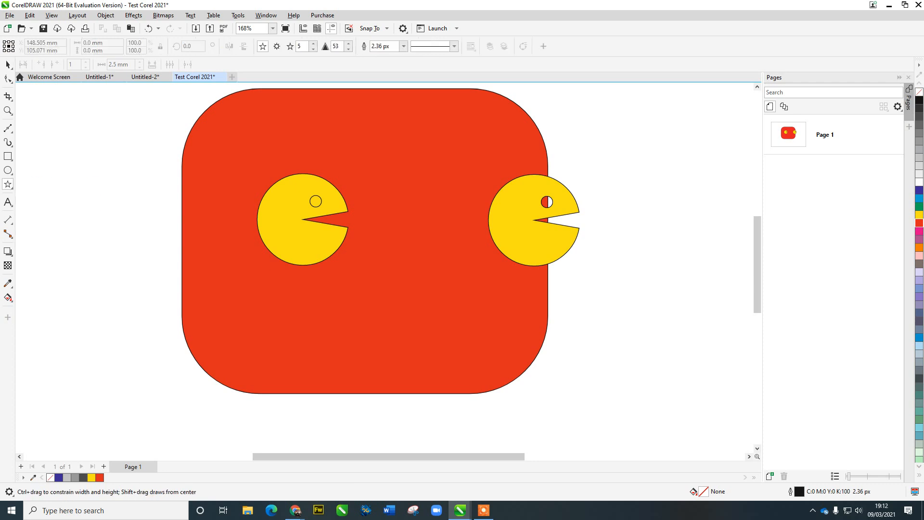
drag(386, 283, 438, 327)
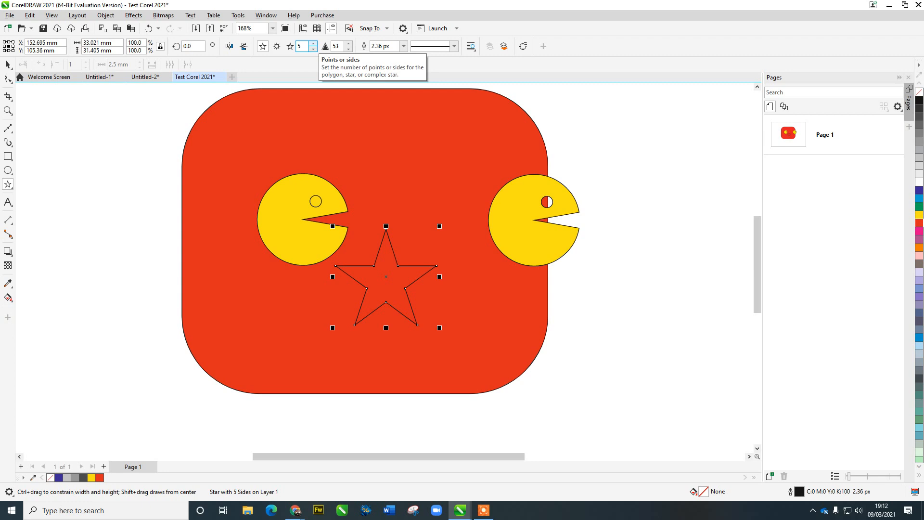
click(312, 43)
click(313, 44)
click(312, 44)
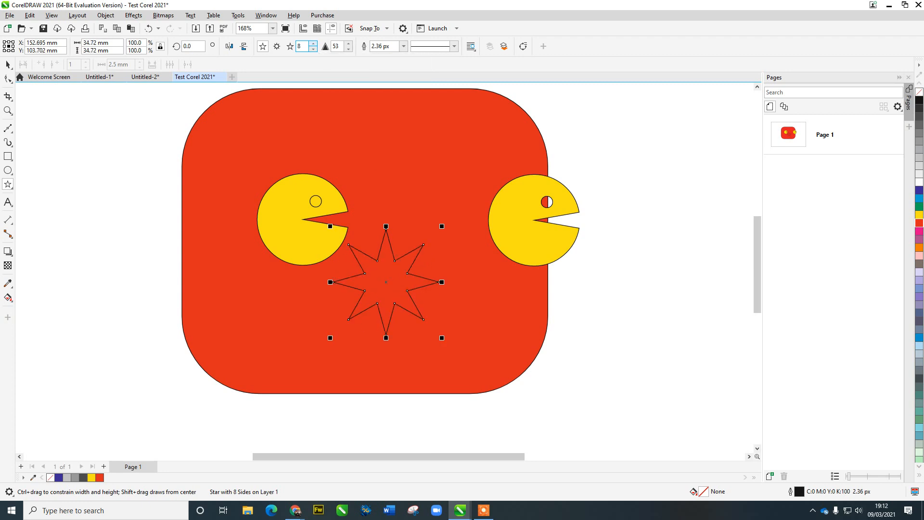
Step: Set the eight-pointed star's sharpness to 30
click(348, 43)
click(348, 43)
click(348, 49)
click(349, 49)
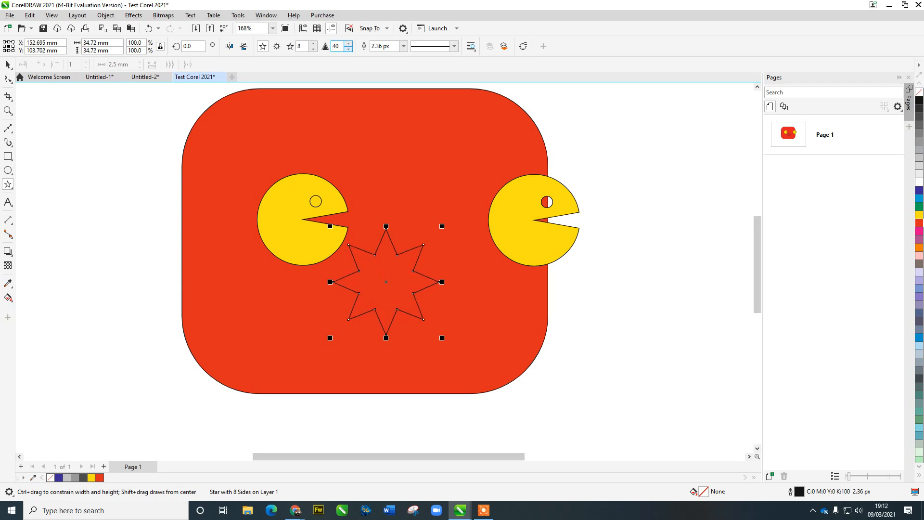
click(348, 49)
click(349, 49)
click(348, 49)
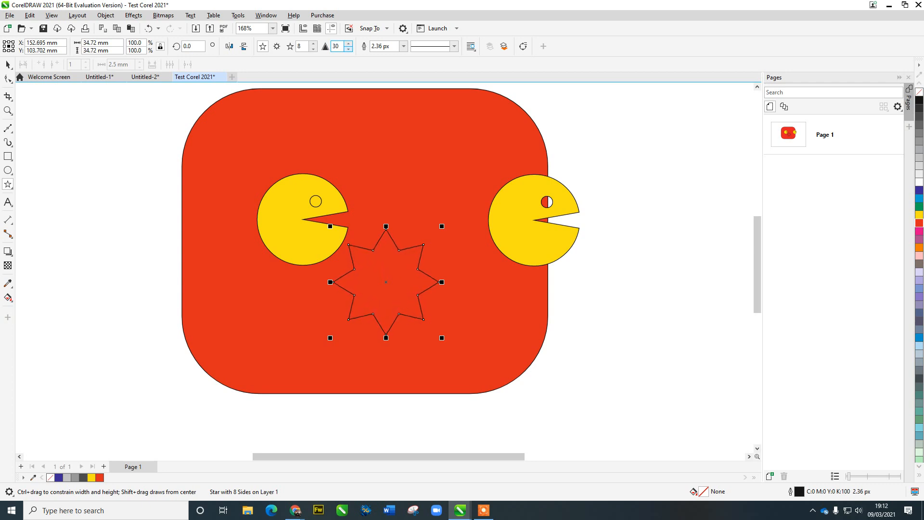
Step: Give the star a dashed outline with a width of 10.0 px
click(404, 46)
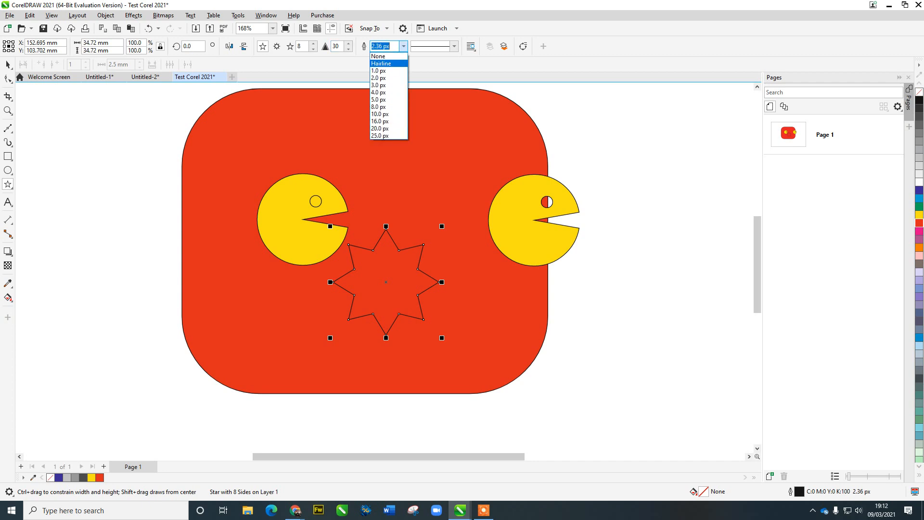
click(381, 63)
click(454, 45)
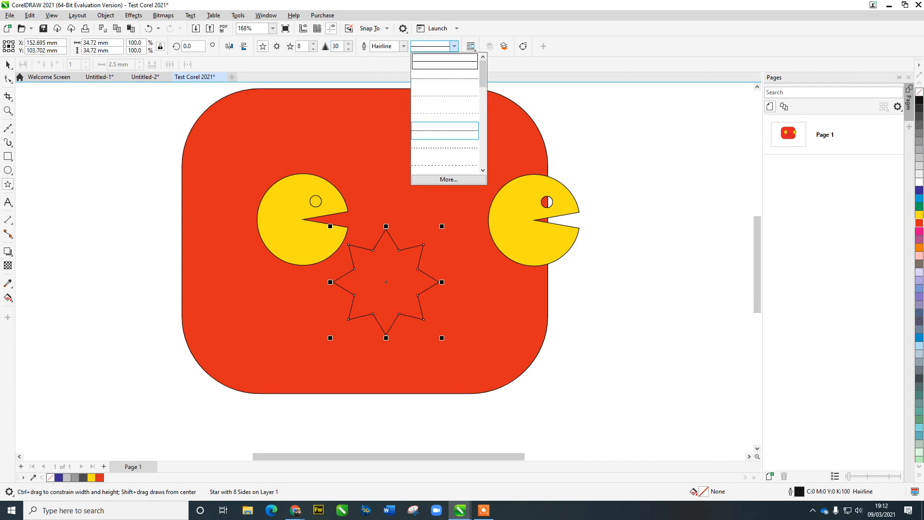
click(445, 130)
click(403, 46)
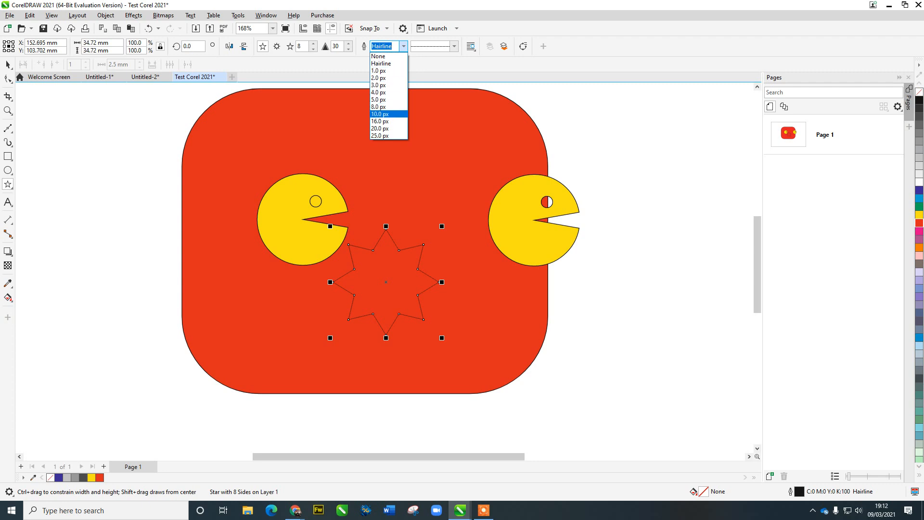
click(385, 114)
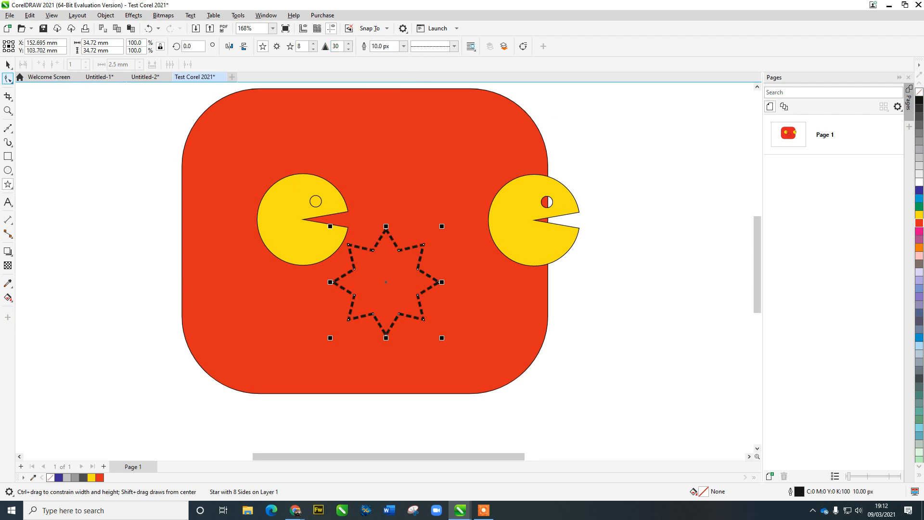
click(8, 64)
Step: Draw a smiley face common shape about 46 mm across and place it just right of the combined pie figure
click(7, 185)
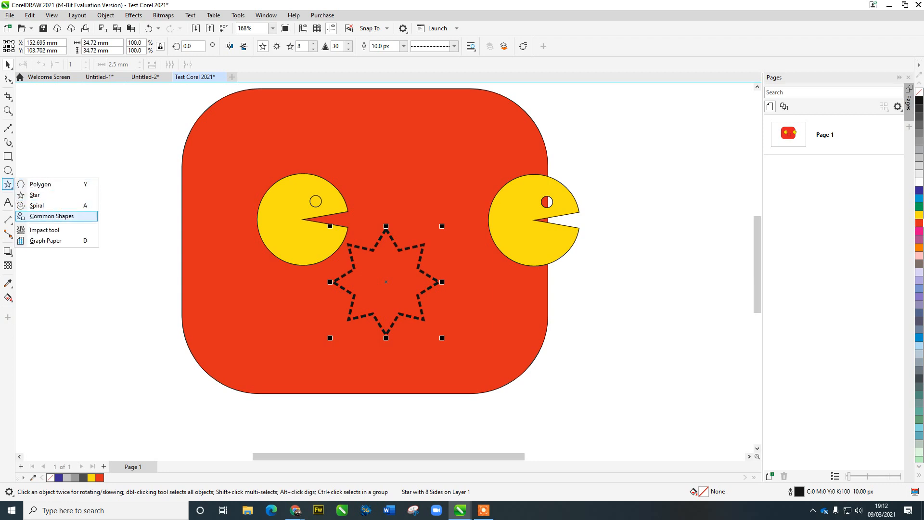
click(48, 216)
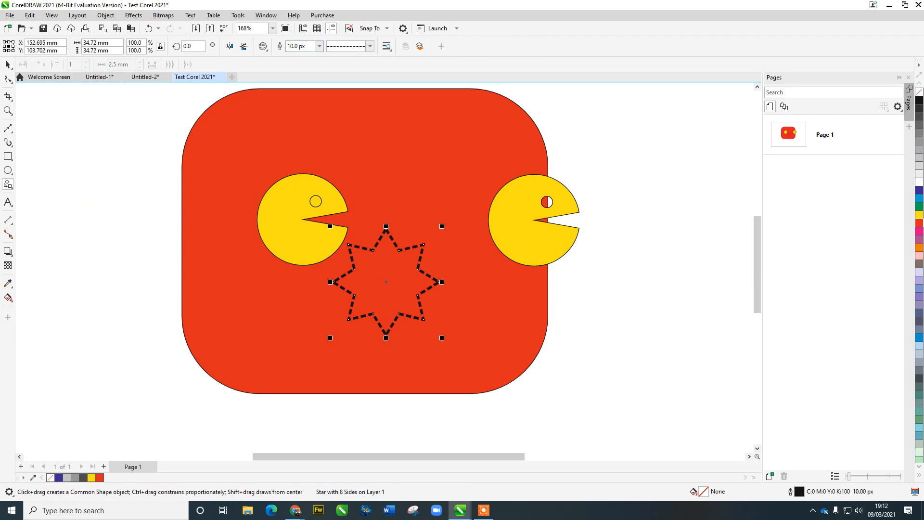
click(262, 46)
click(267, 87)
drag(635, 226, 705, 297)
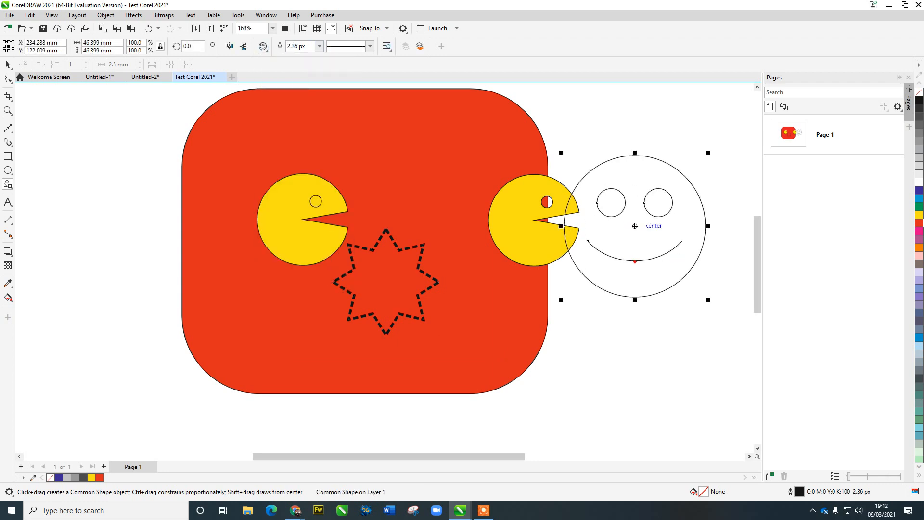
drag(635, 226, 657, 234)
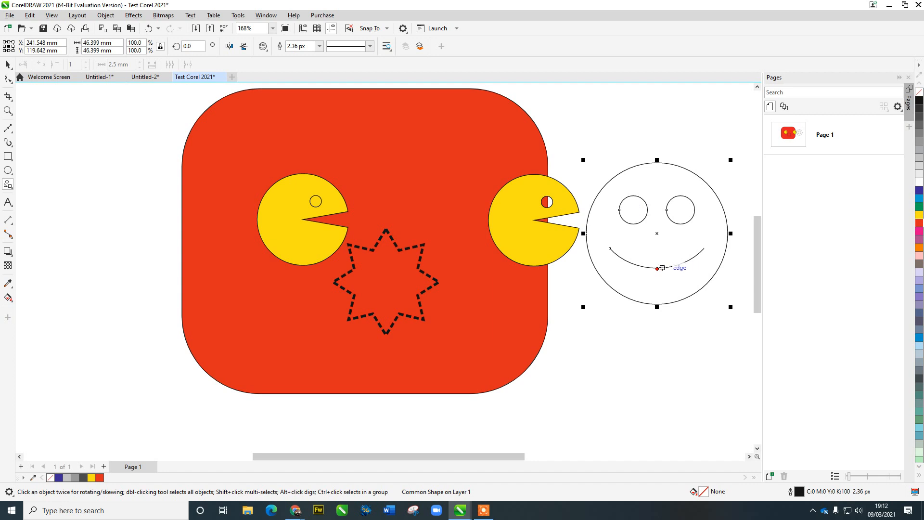
Step: Bend the smiley's mouth upward into a frown and fill the face with yellow (C:0 M:0 Y:100 K:0)
drag(657, 268, 657, 241)
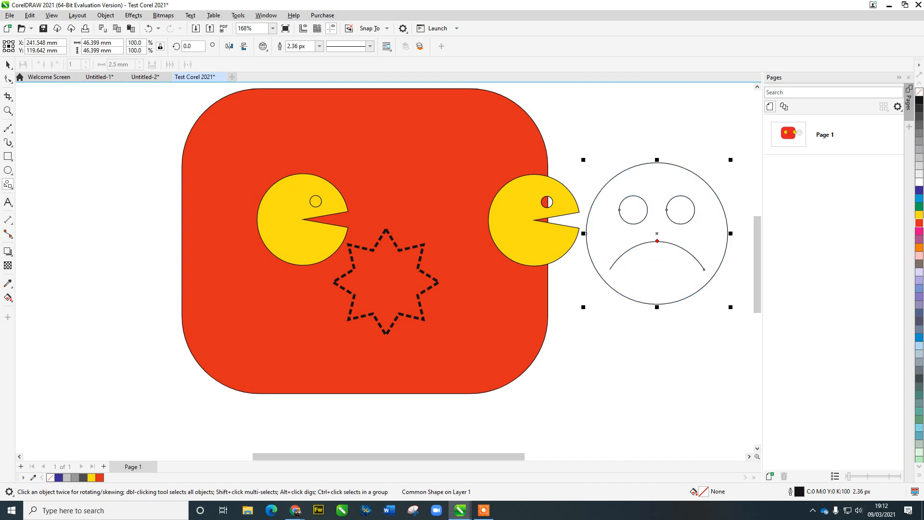
click(919, 215)
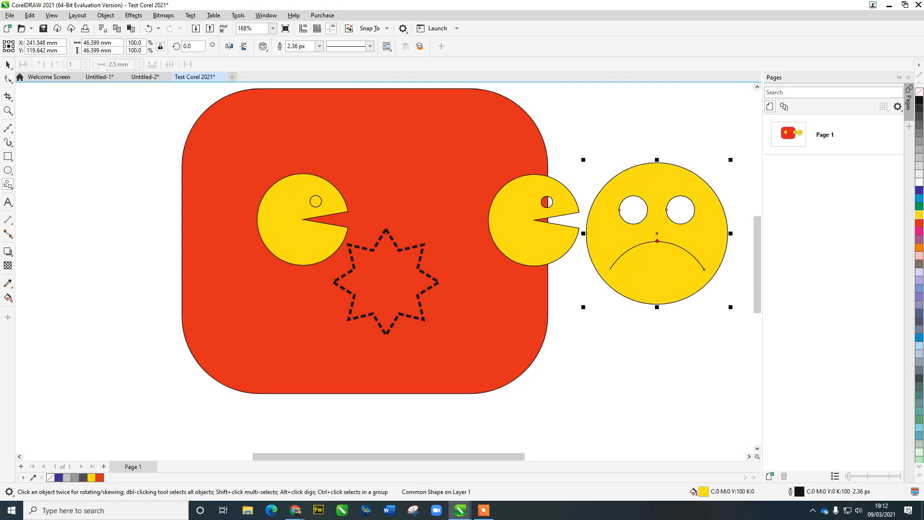
Step: Shift the yellow face slightly down and to the right and reshape its mouth into a deep smile
key(space)
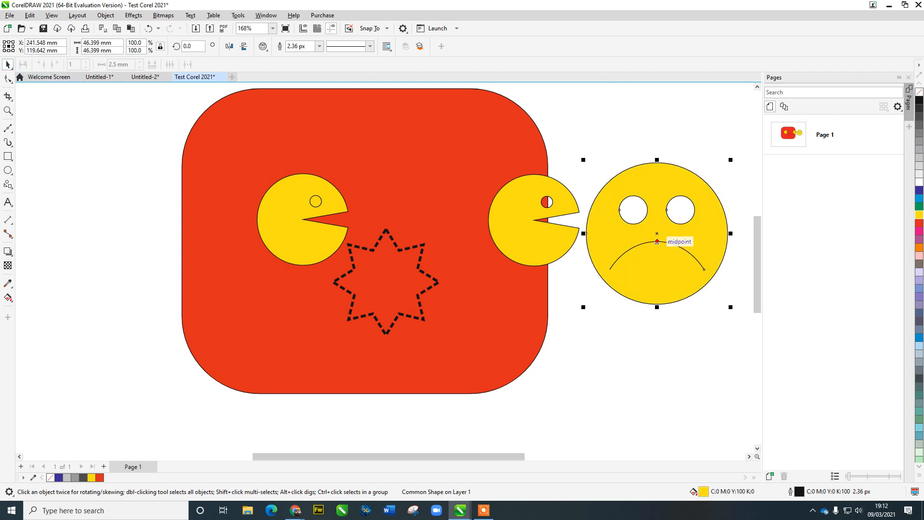
drag(657, 241, 664, 267)
click(664, 267)
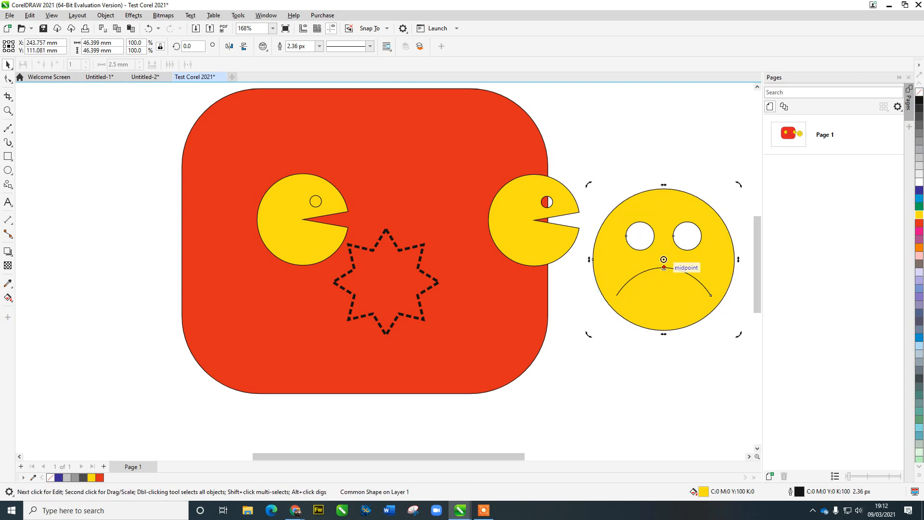
click(8, 78)
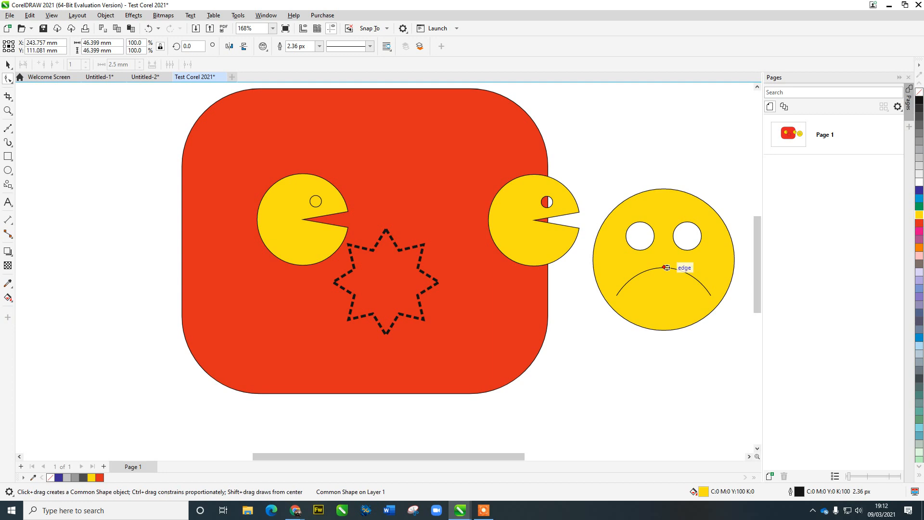
drag(663, 267, 664, 307)
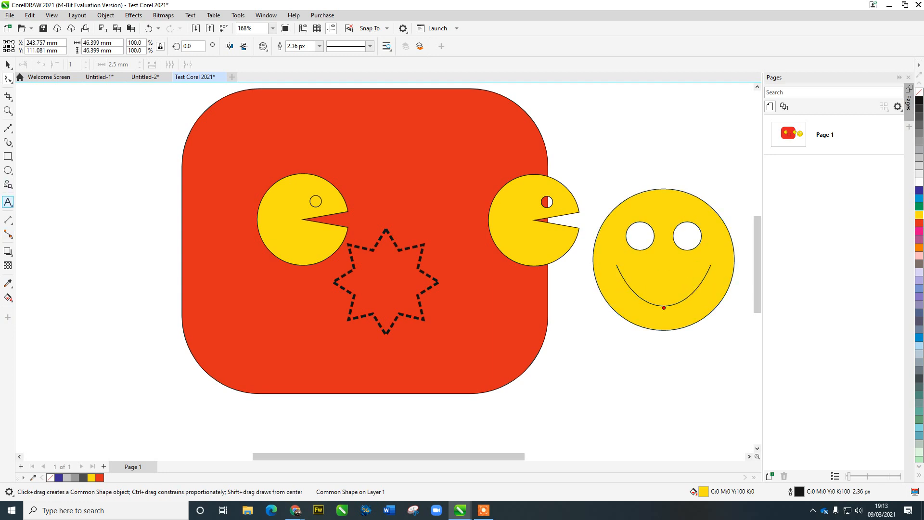
Step: Add artistic text below the red rectangle reading "HELLO", "THIS IS", "CORELDRAW" and "2021" on four separate lines
click(8, 202)
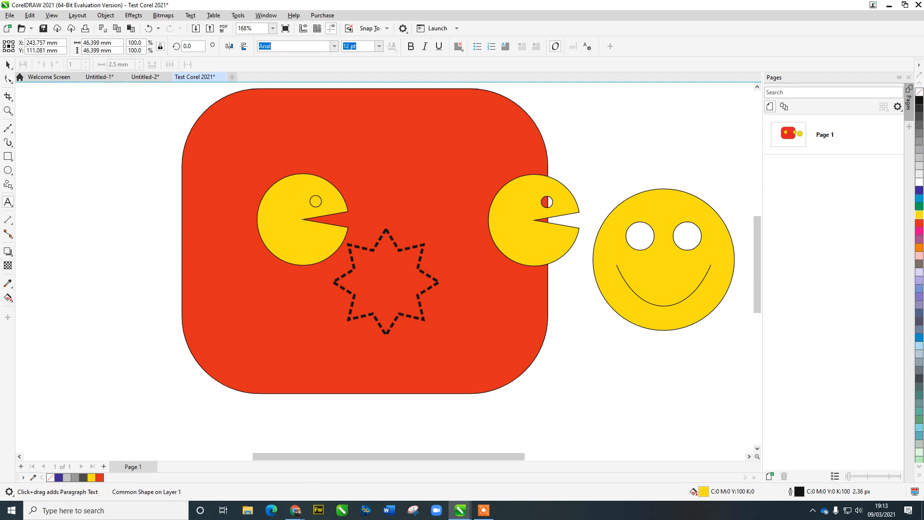
drag(386, 282, 417, 117)
click(334, 245)
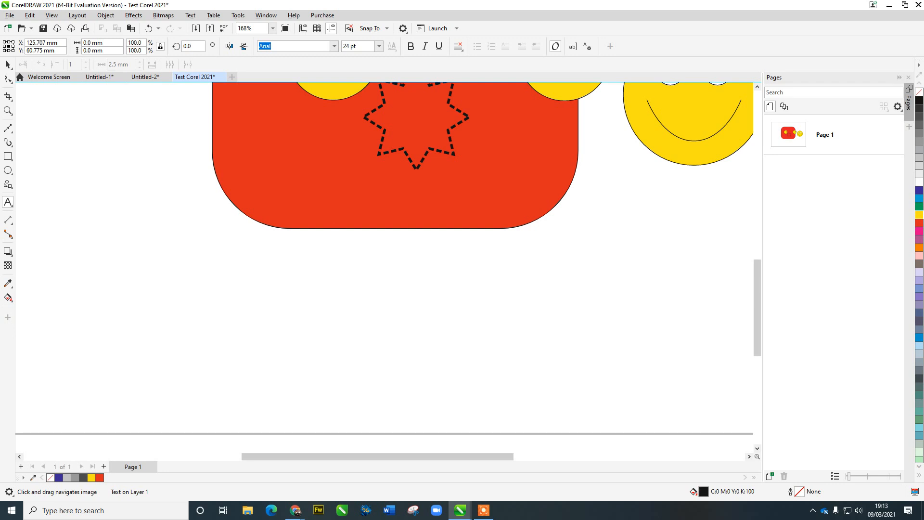
text(HELLO)
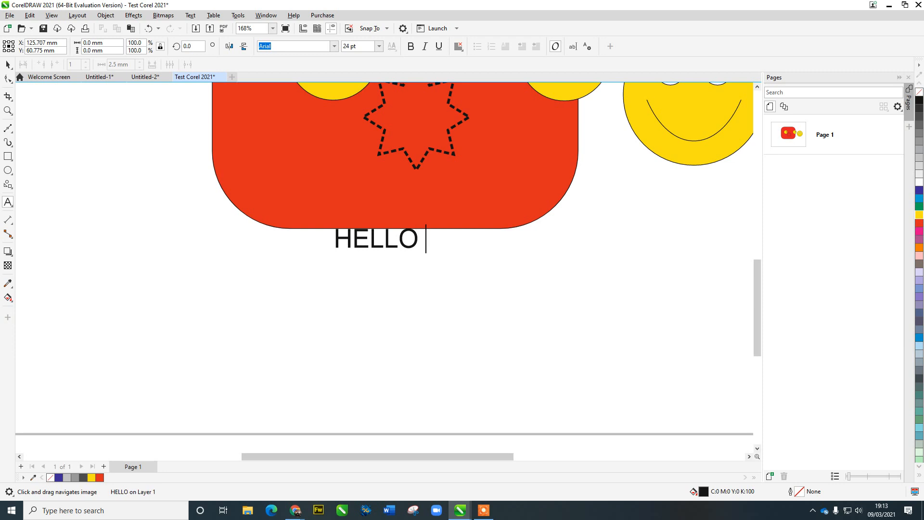
key(Return)
text(THIS IS)
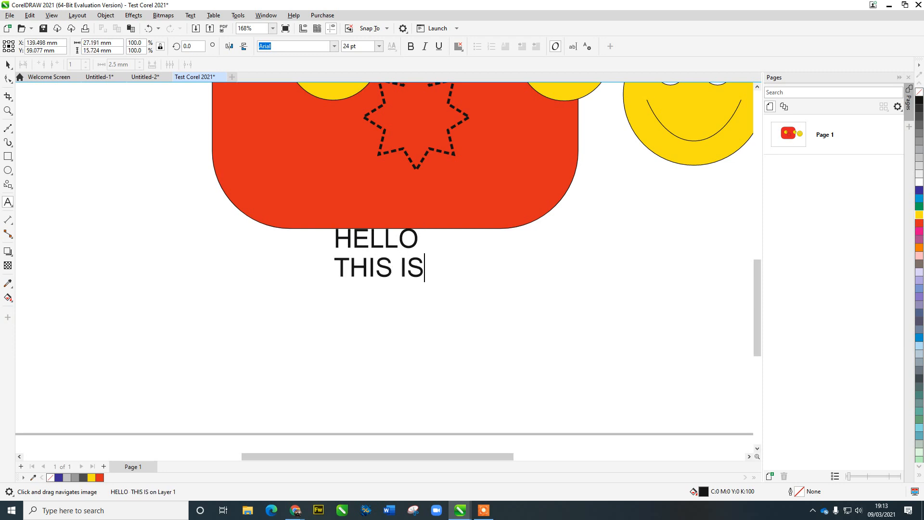
key(Return)
text(COR)
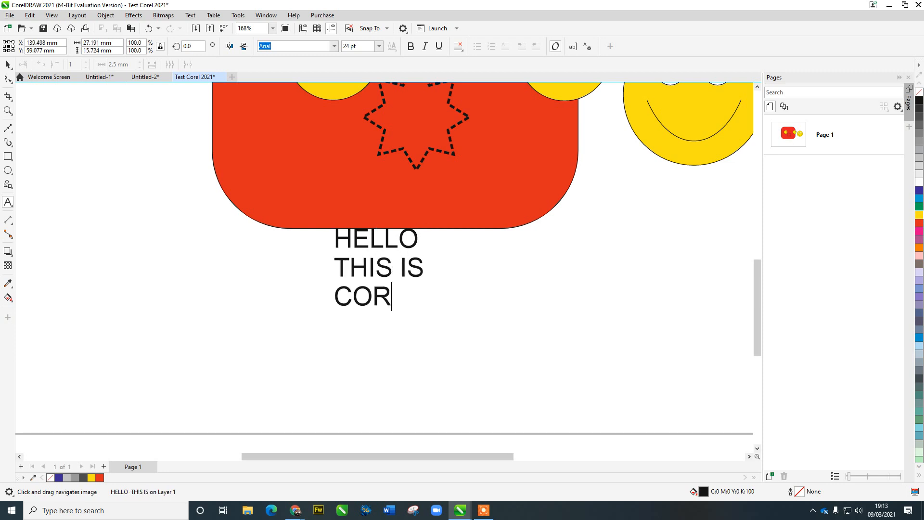
text(ELDRAW)
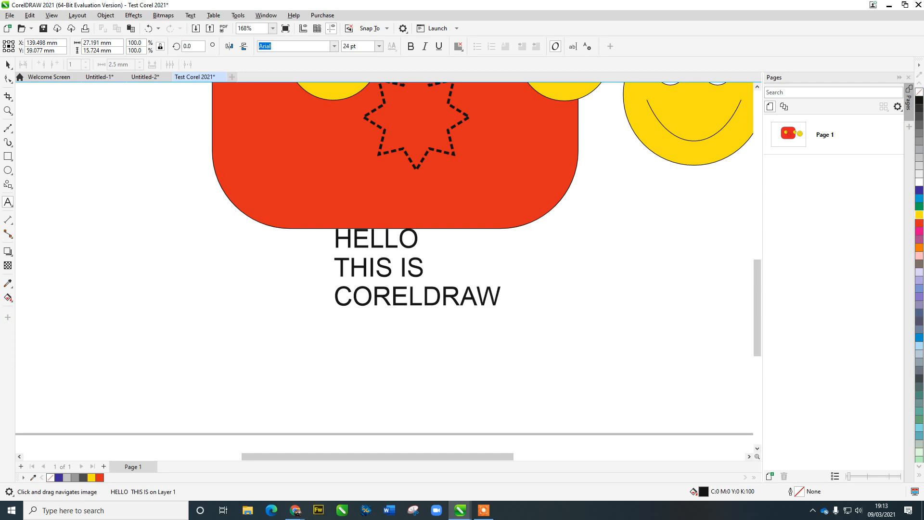
key(Return)
text(21)
key(BackSpace)
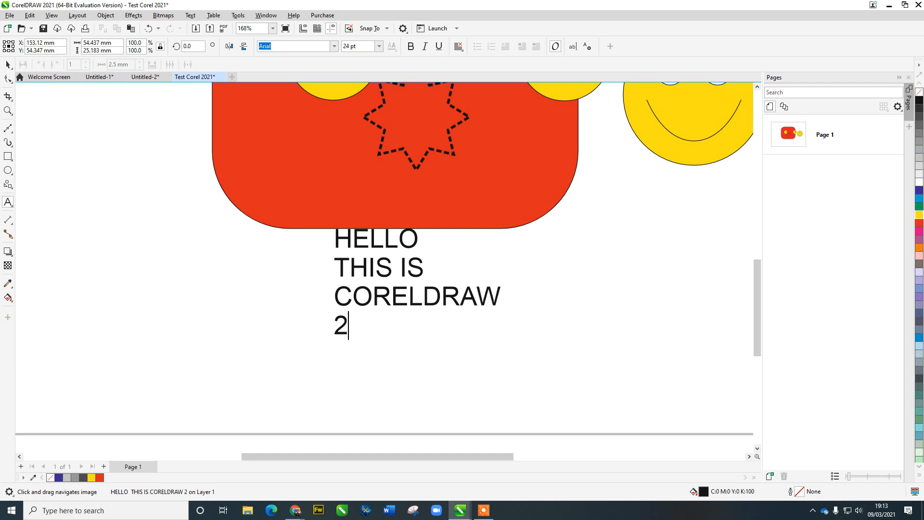
text(021)
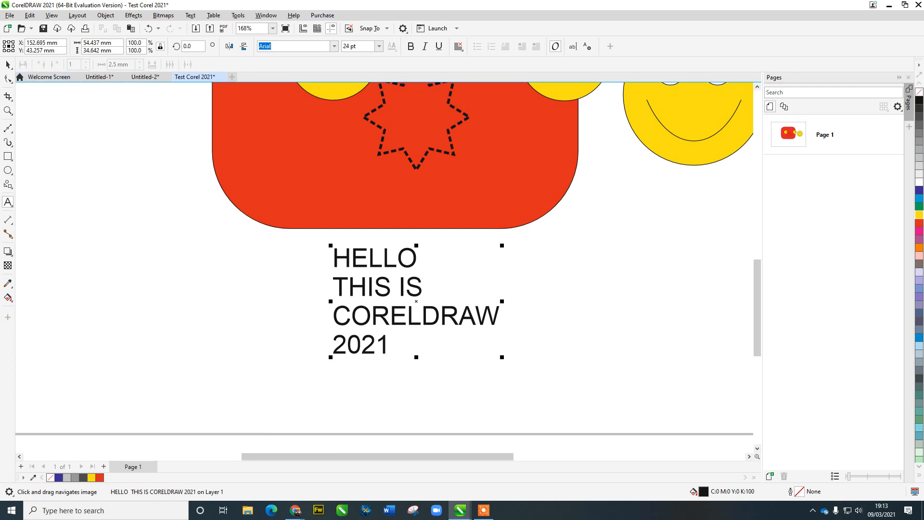
Step: Move the four-line text slightly down and to the left and change it to Title Case
click(8, 64)
drag(416, 301, 403, 310)
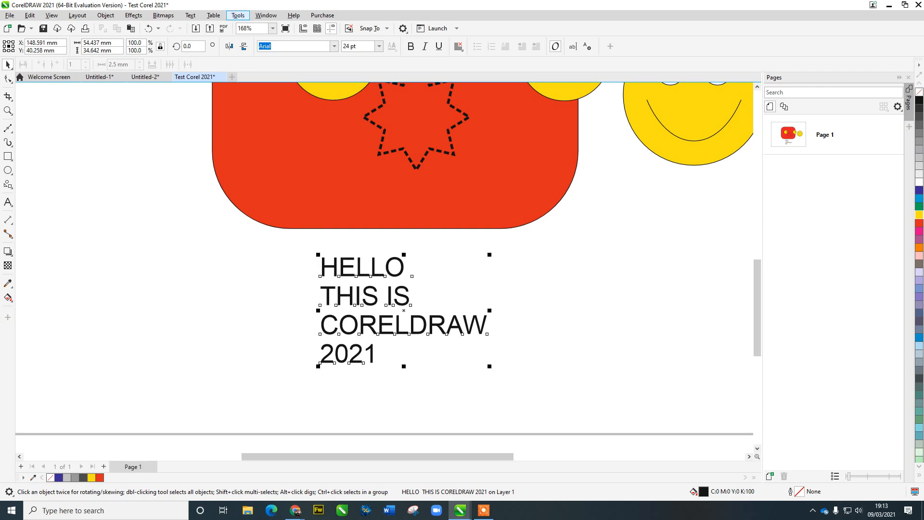
click(190, 15)
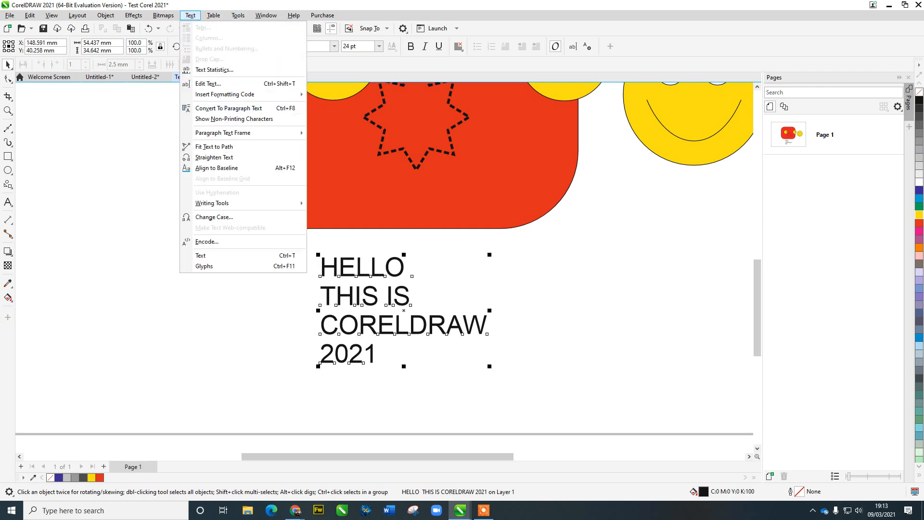
click(213, 217)
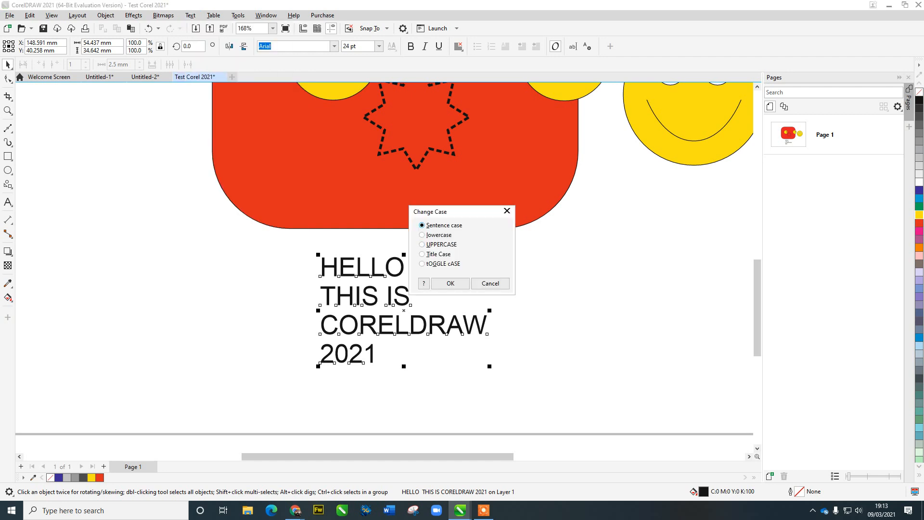
click(422, 254)
click(451, 283)
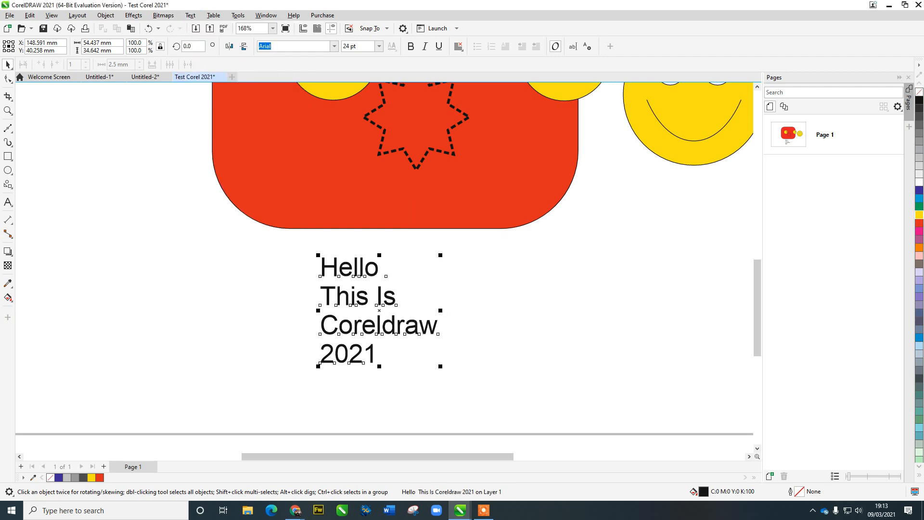
Step: Change the four-line text to lowercase and move it slightly up and to the right
click(191, 16)
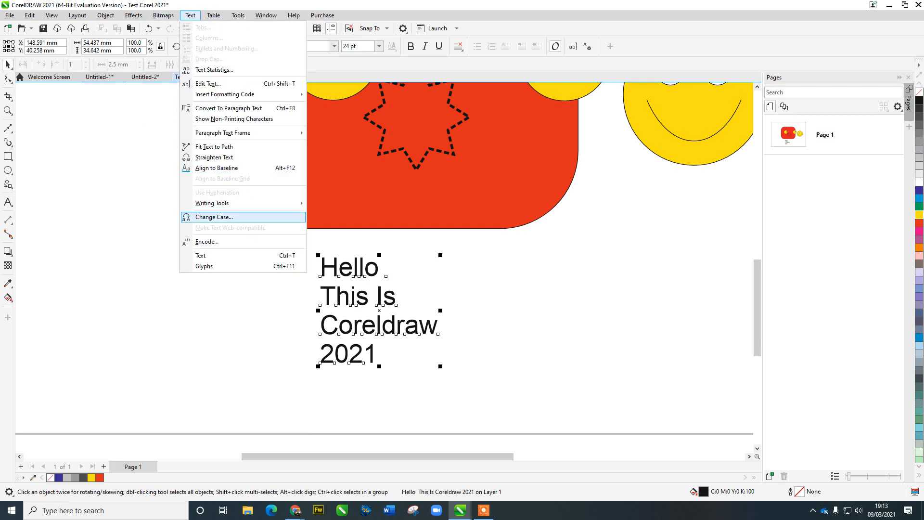
click(214, 217)
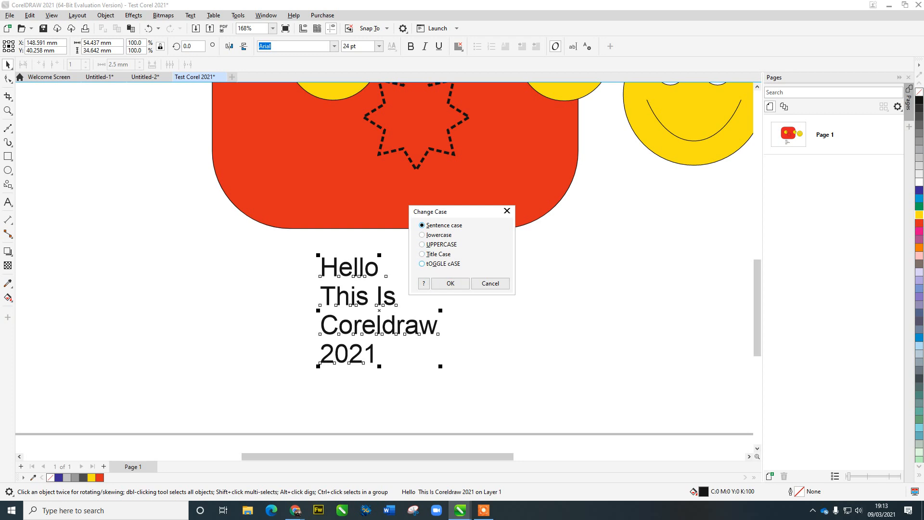
click(422, 254)
click(422, 234)
click(450, 283)
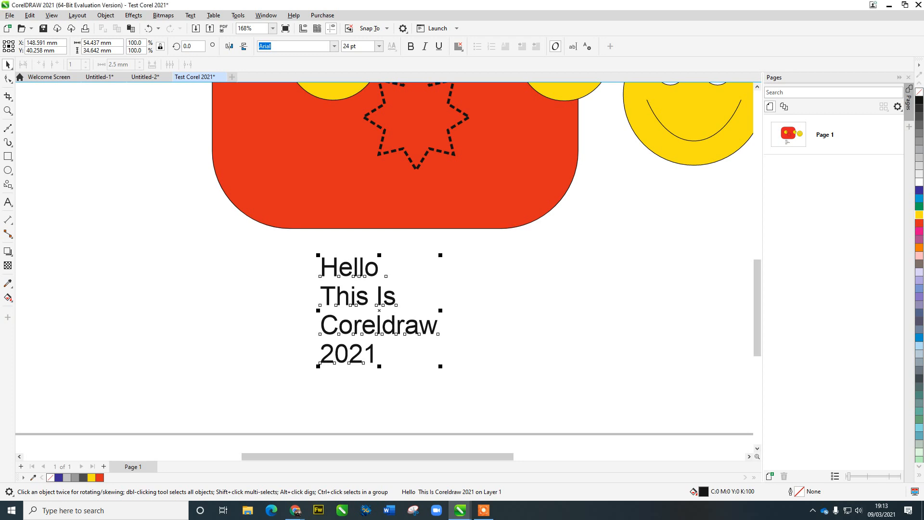
drag(377, 310, 396, 302)
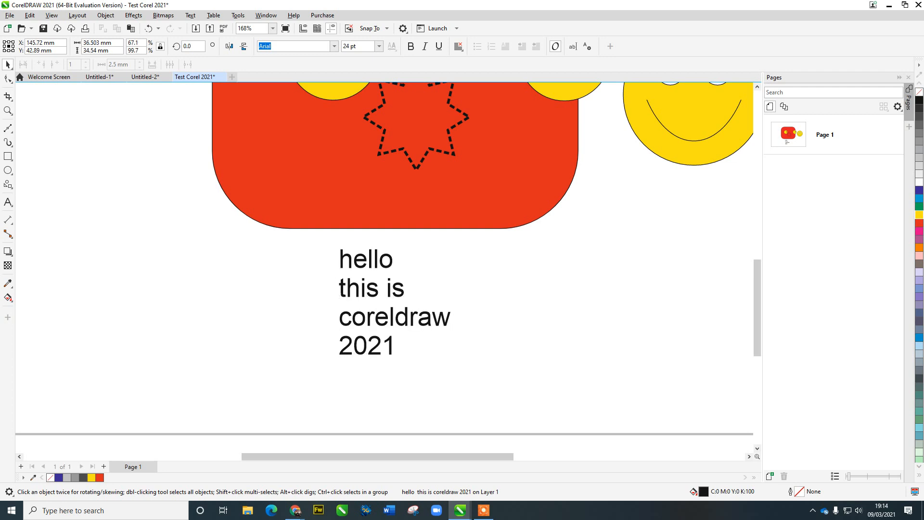
key(Escape)
Step: Centre-align the four-line text and set its font to Adobe Gothic Std B
click(394, 316)
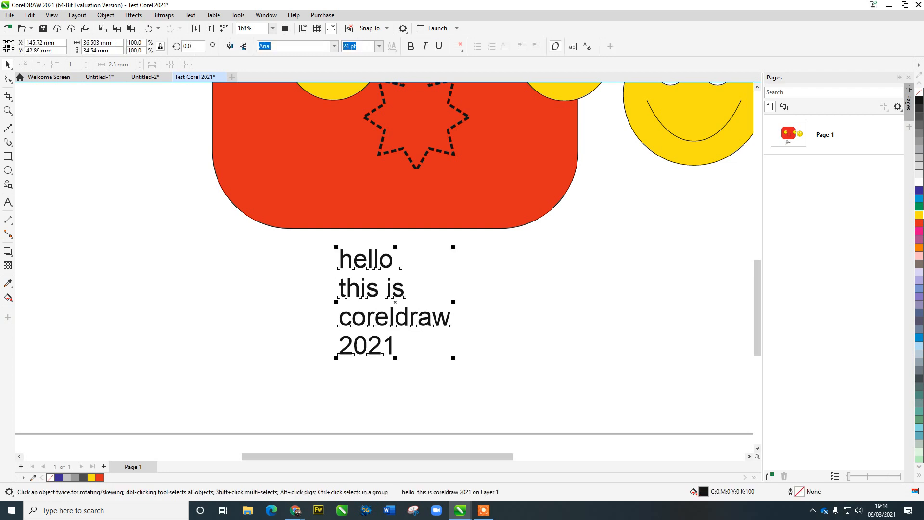
click(458, 47)
click(469, 80)
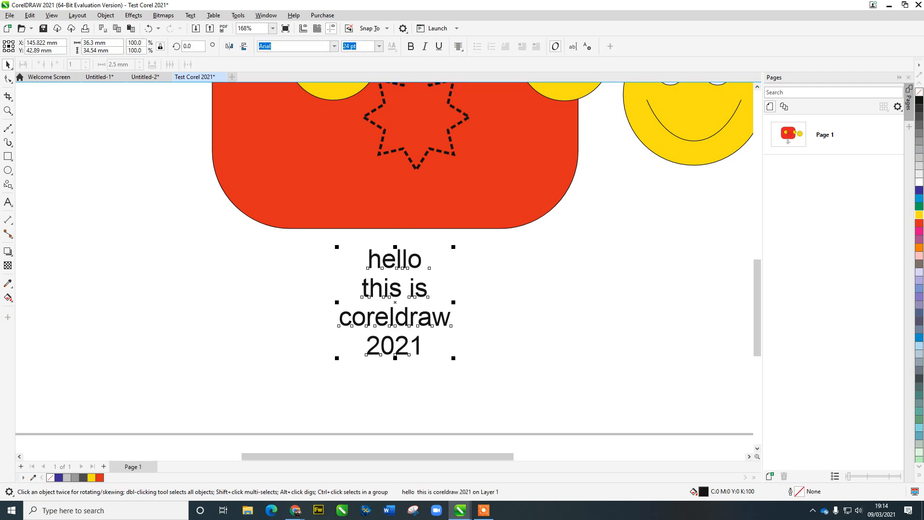
click(334, 46)
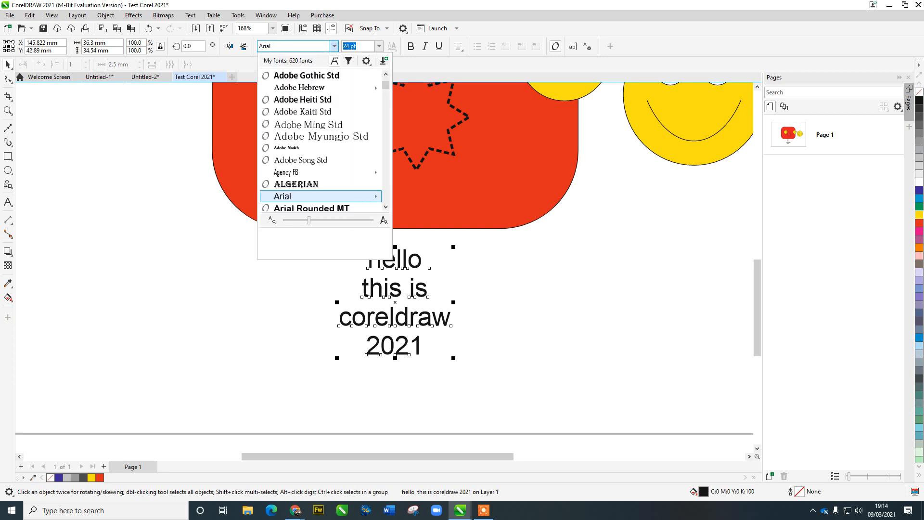
click(306, 76)
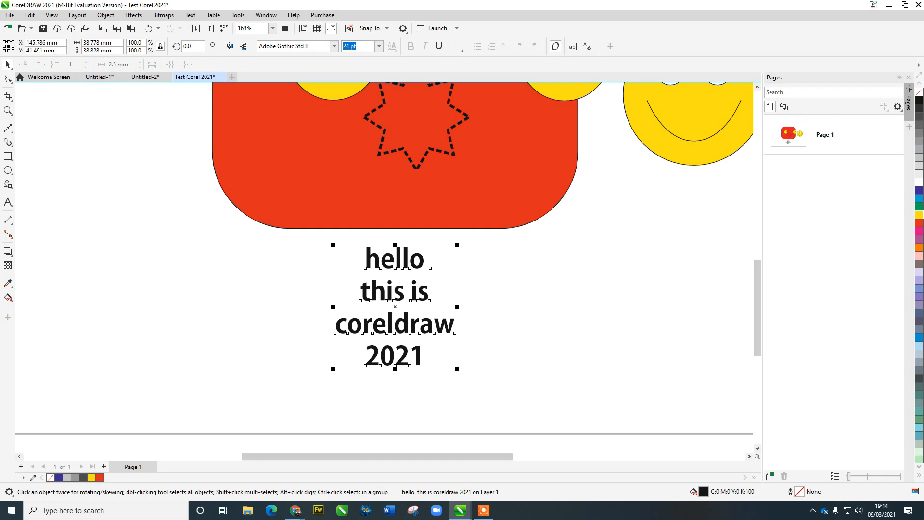
Step: Enlarge the four-line text proportionally to about 34 pt, extending it up over the red rectangle's lower edge
drag(457, 244, 506, 195)
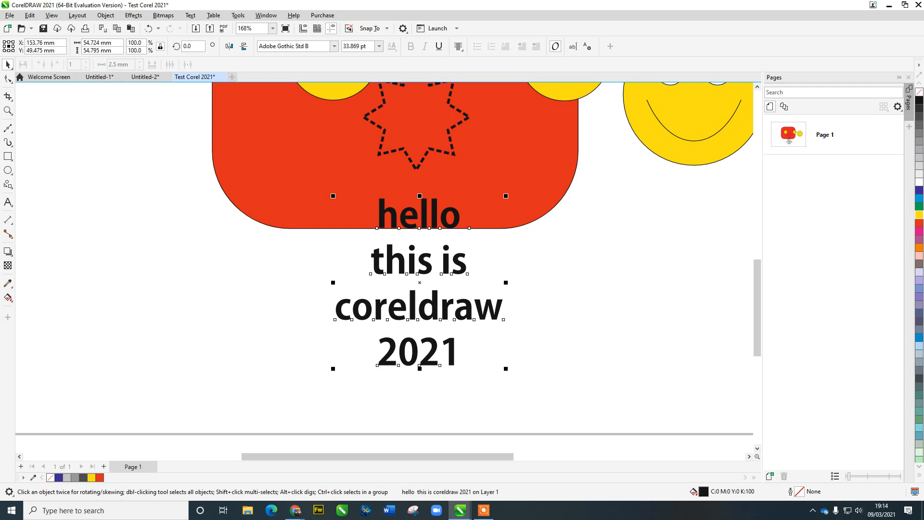
scroll(490, 304, down, 4)
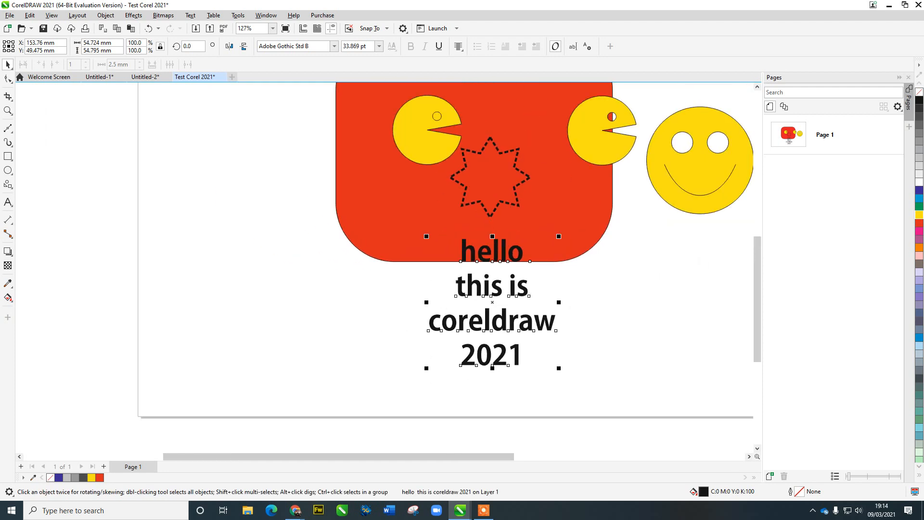
drag(490, 304, 510, 349)
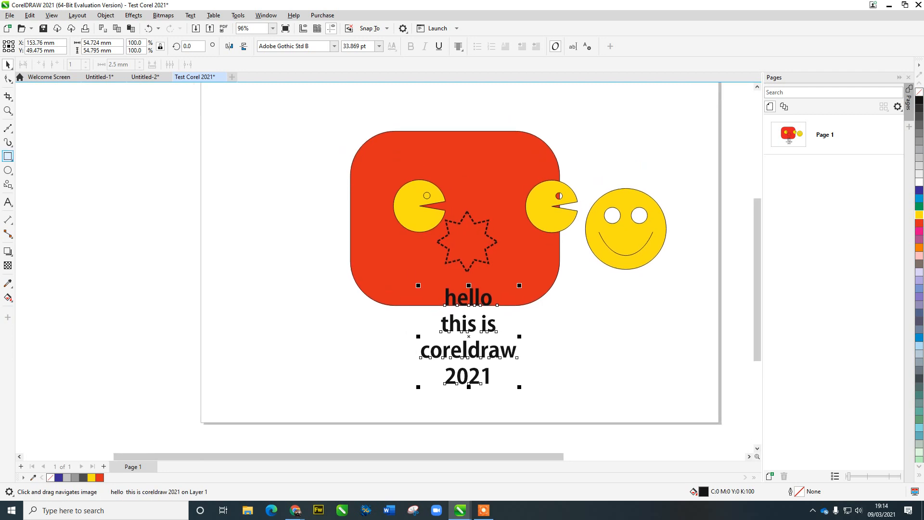
Step: Draw a tall rectangle about 53 by 164 mm near the page's left edge
click(8, 156)
drag(212, 104, 305, 390)
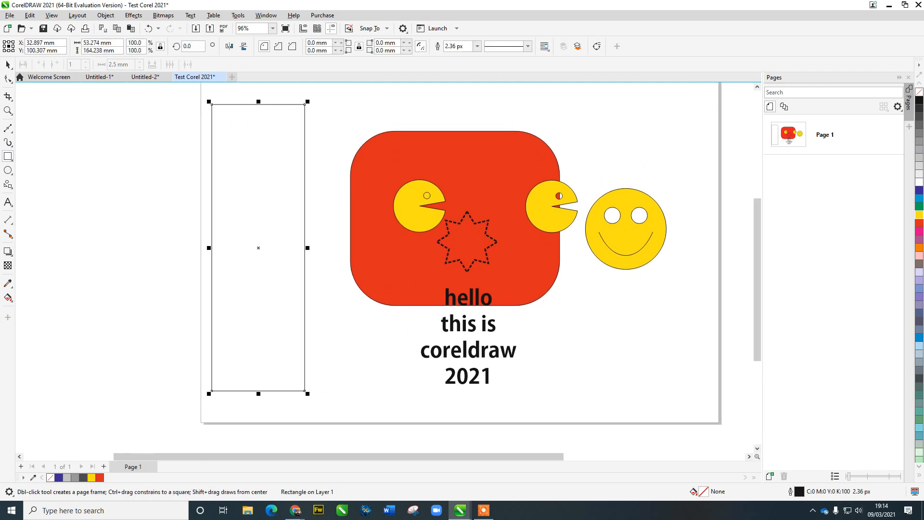
click(8, 64)
Step: Add paragraph text inside the tall rectangle reading "hhhhhhhhhhhhhhhidfuhsfhncudc cxckjxkcvjxckjvxcjkvhxckvjhxckvhxifgvhsiguhsi"
click(8, 201)
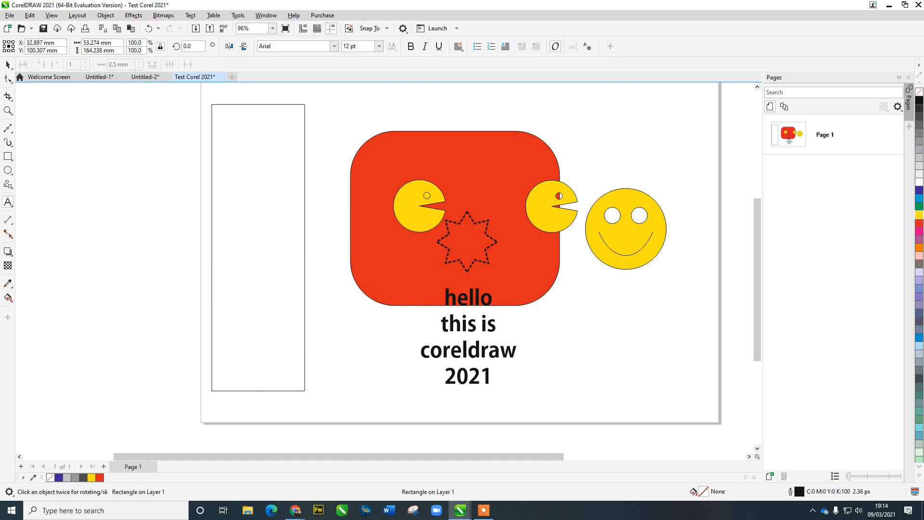
click(216, 107)
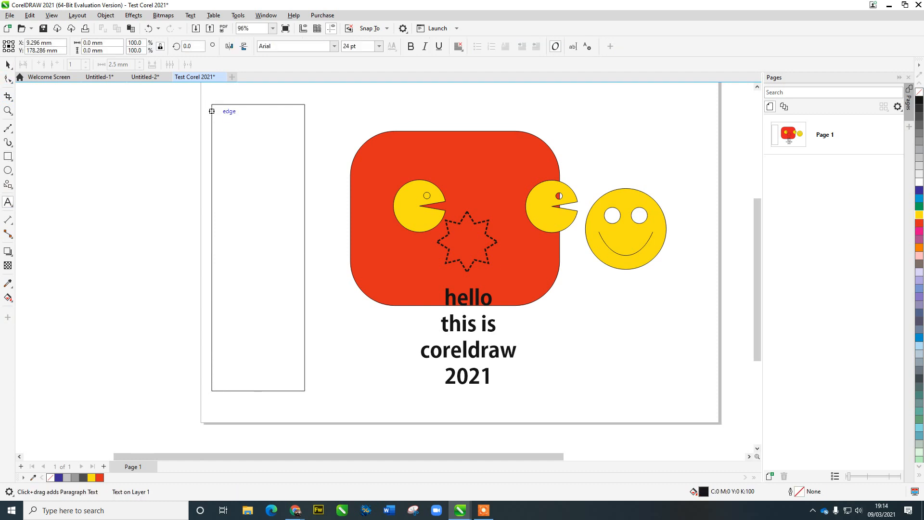
click(206, 112)
click(207, 112)
click(212, 112)
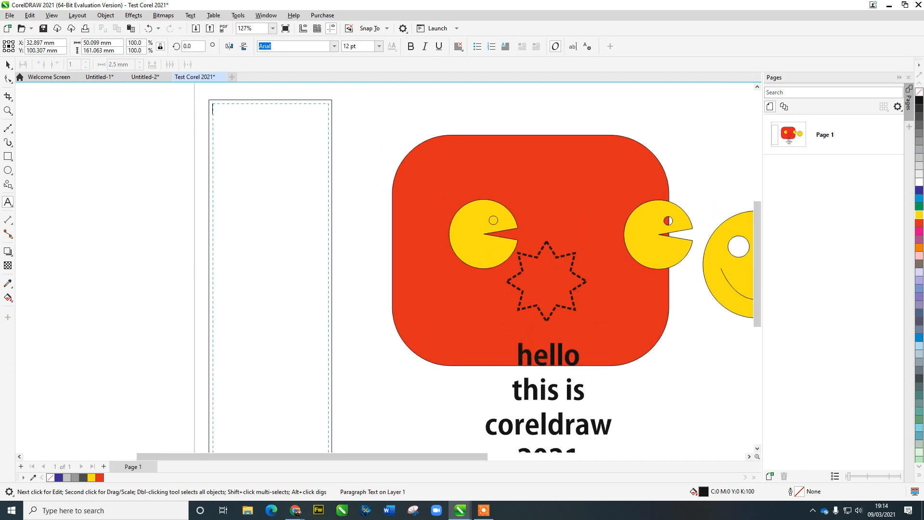
text(hhhhhhhhhhhhhhhhidfuhsfhncudc  )
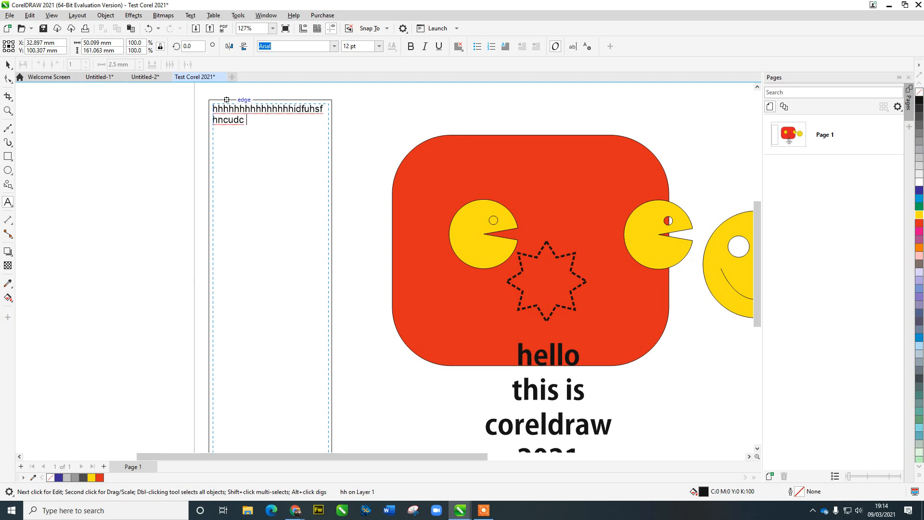
text(cxckjxkcvjxckjvxcjkvhxckvjhxckvhxifgvhsiguhsi)
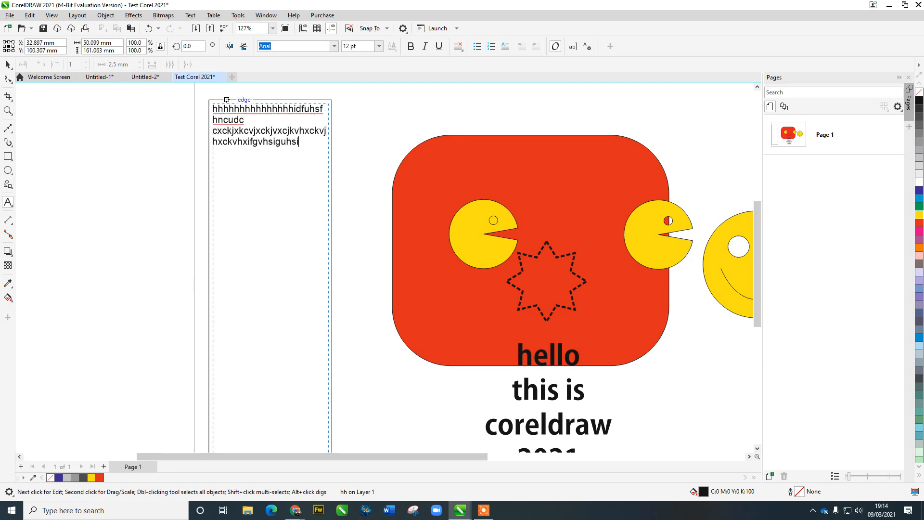
scroll(261, 239, down, 1)
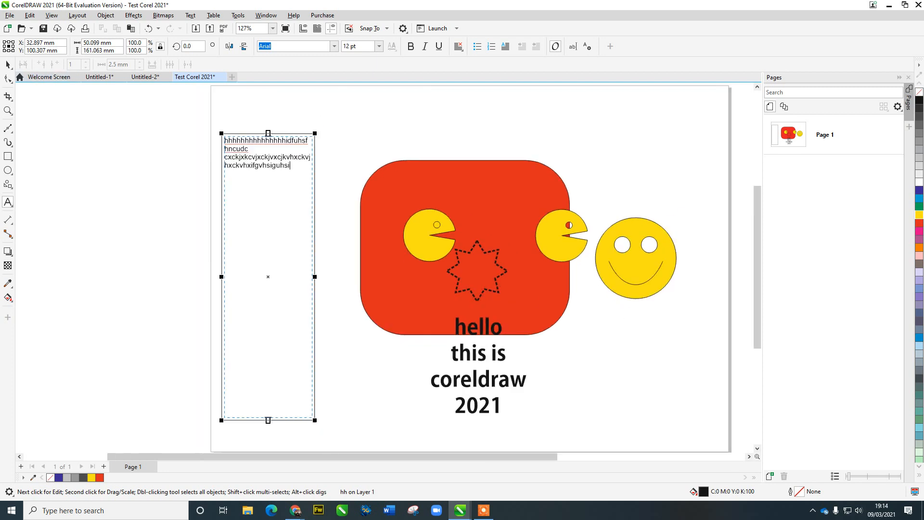
scroll(268, 231, down, 1)
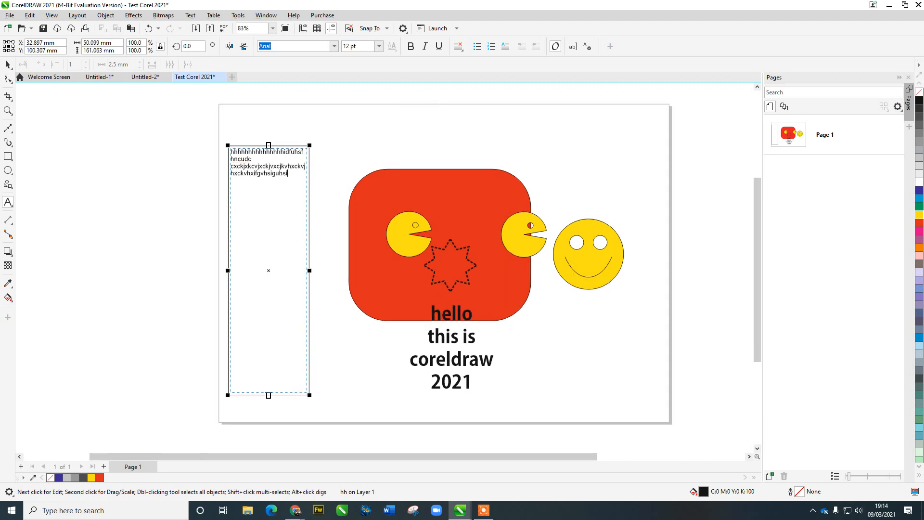
drag(336, 146, 357, 176)
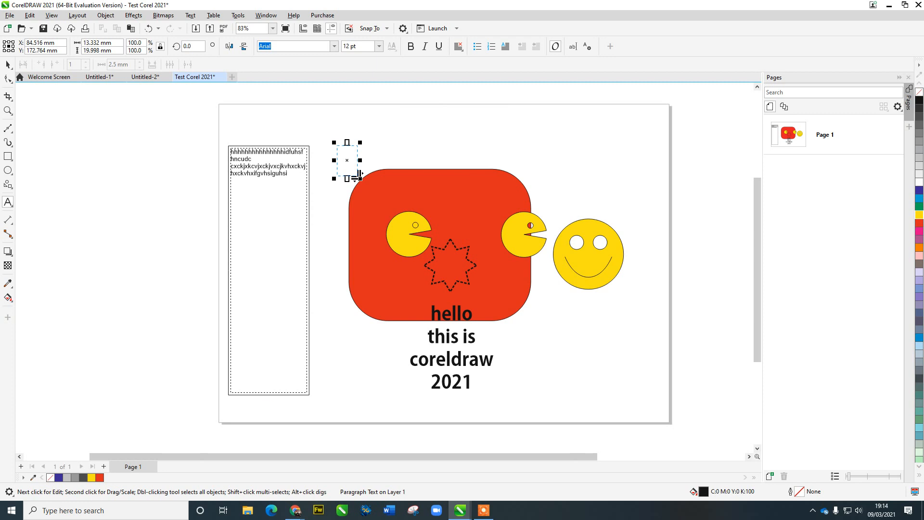
click(8, 65)
click(268, 163)
drag(327, 135, 358, 174)
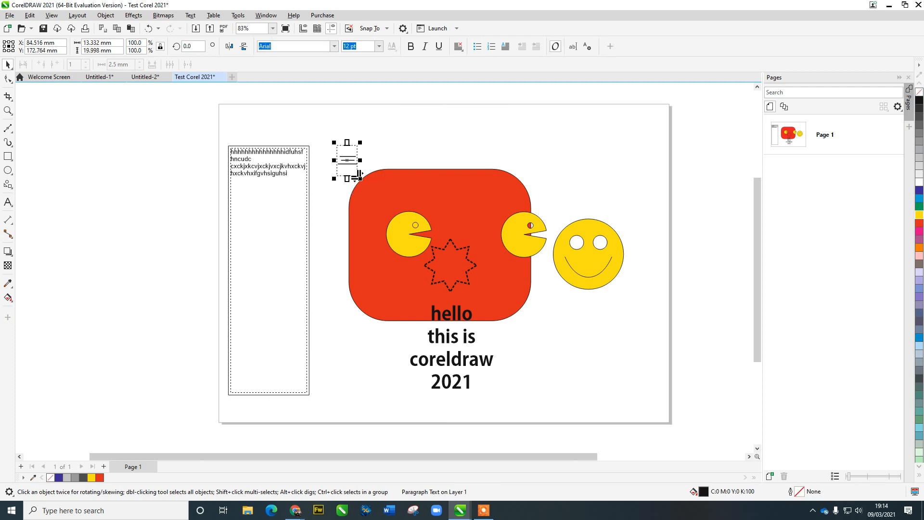
key(Delete)
Step: Move the text-filled rectangle off the page to the left and shorten it to about 24 mm high
drag(230, 176, 101, 153)
drag(139, 374, 138, 157)
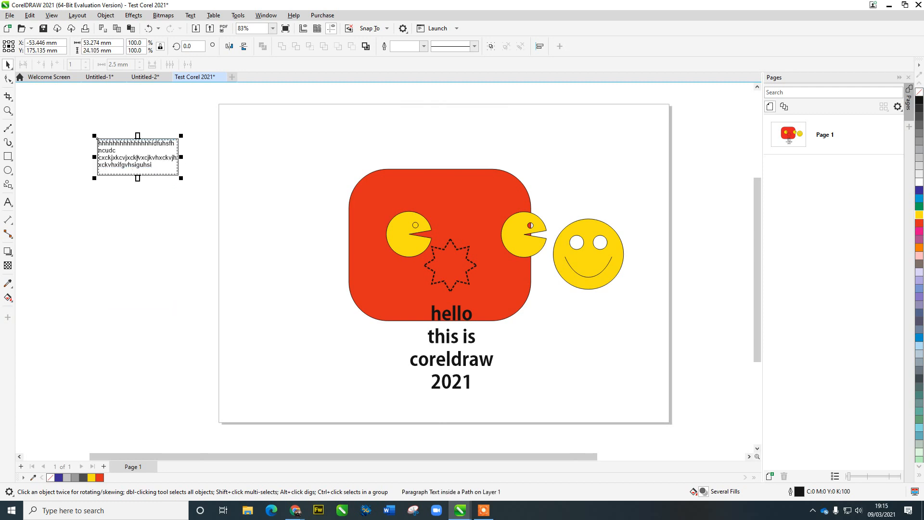
Step: Draw a narrow rectangle about 19 by 82 mm on the page and one about 68 by 52 mm below the text-filled rectangle
click(8, 156)
mouse_move(228, 145)
mouse_down()
mouse_move(234, 233)
mouse_move(257, 269)
mouse_up()
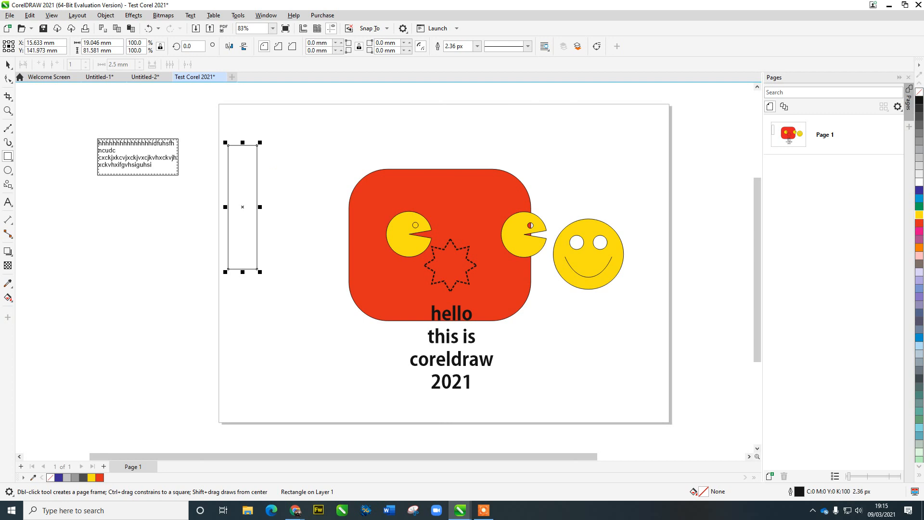
mouse_move(101, 188)
mouse_down()
mouse_move(172, 268)
mouse_move(204, 268)
mouse_up()
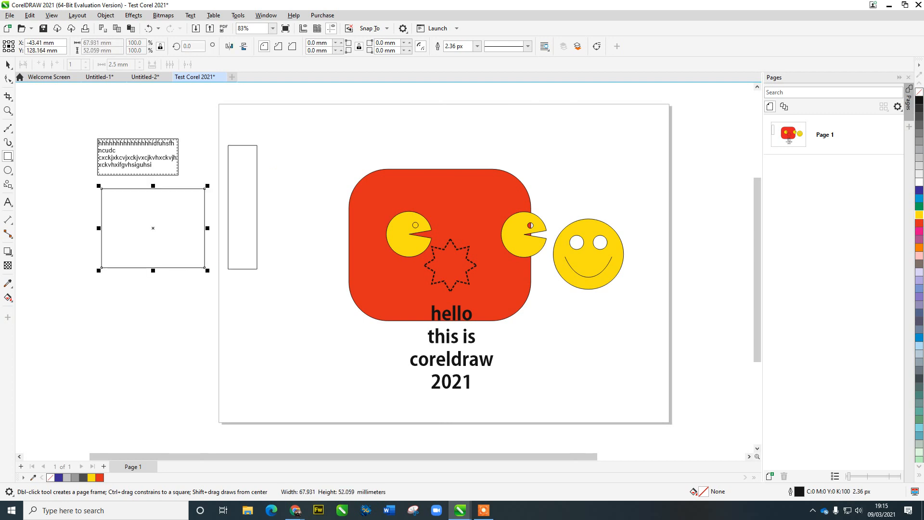
Step: Widen the text-filled rectangle to about 63 mm and append a copy of its opening letters to the end of the paragraph
click(8, 65)
click(178, 157)
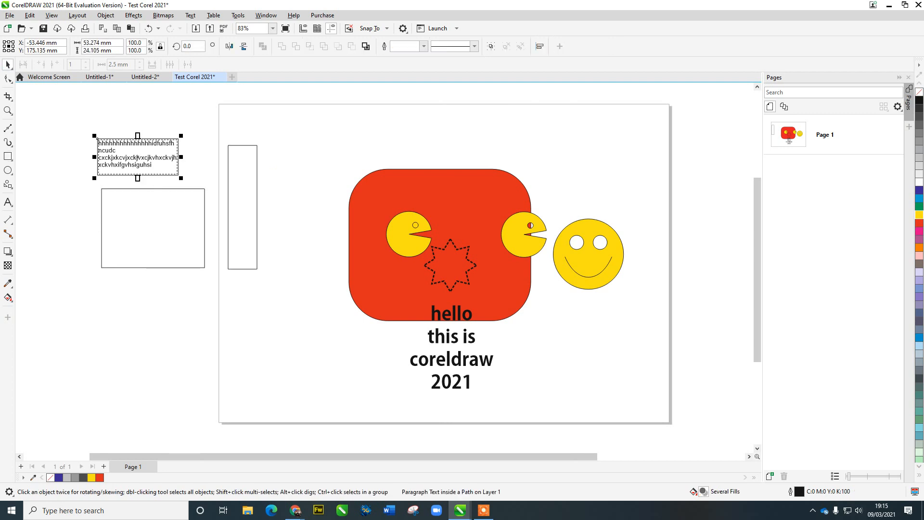
drag(180, 157, 196, 157)
double_click(146, 156)
drag(137, 158, 99, 142)
click(147, 157)
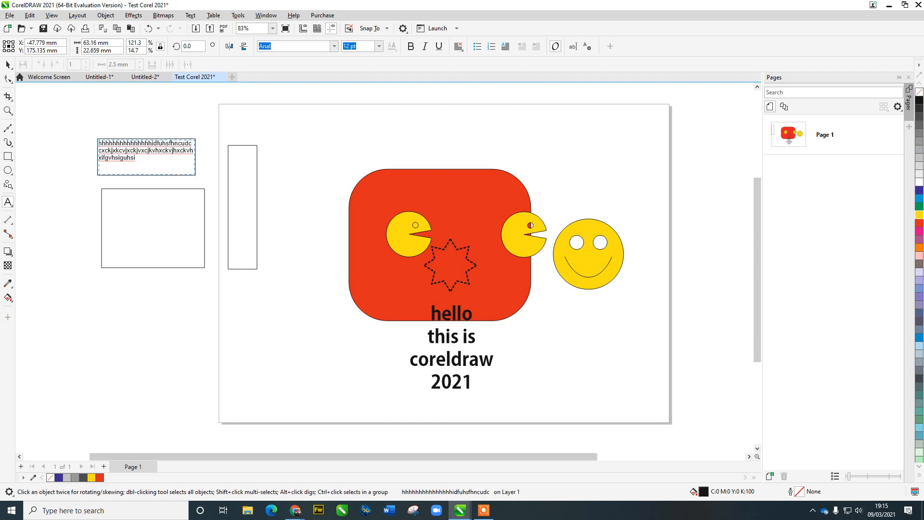
key(ctrl+v)
click(147, 157)
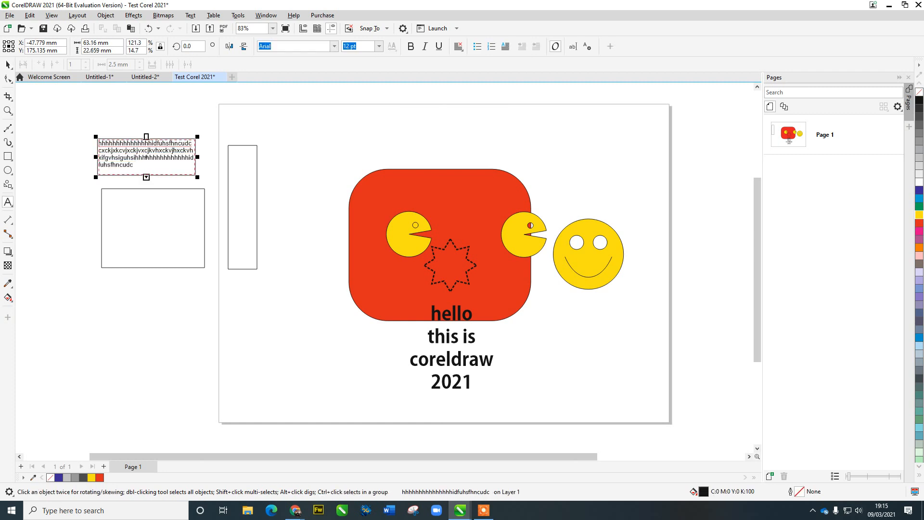
scroll(146, 176, up, 2)
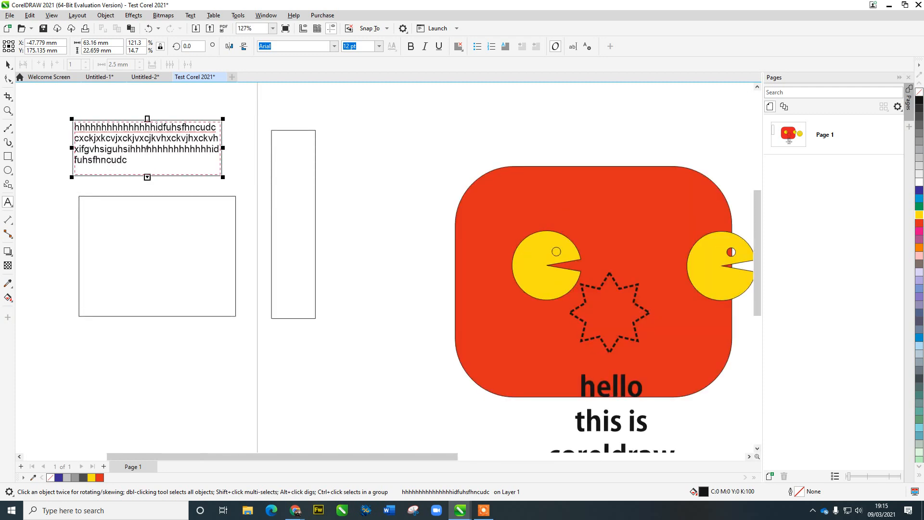
Step: Turn the narrow rectangle into a paragraph text frame and fill it with the original random-letter paragraph
click(74, 149)
key(Escape)
click(272, 154)
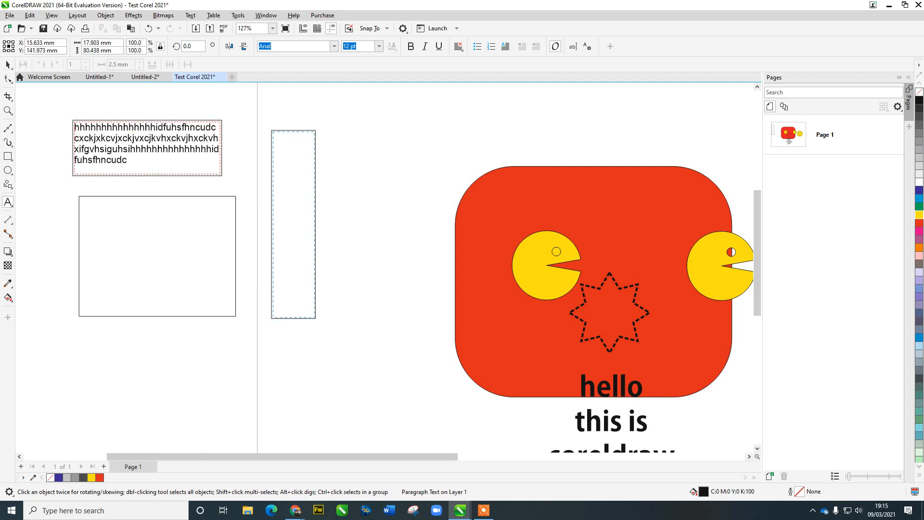
click(147, 148)
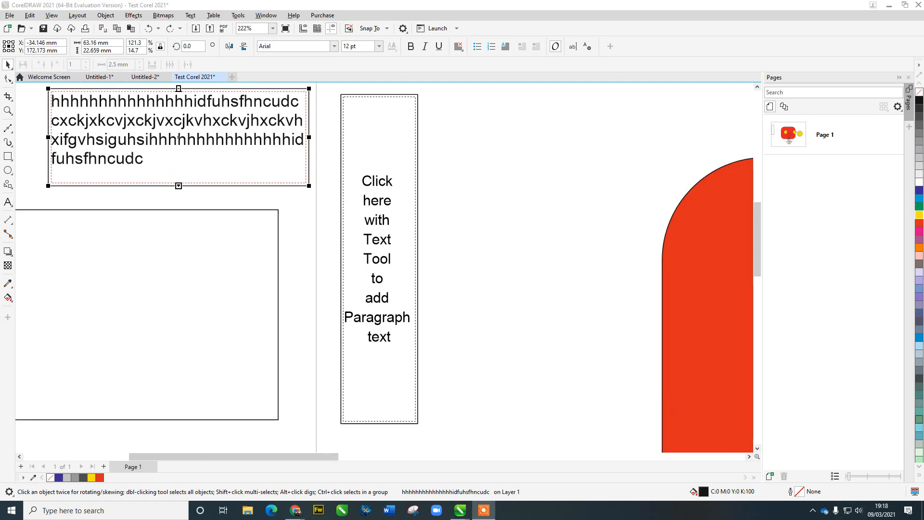
click(379, 259)
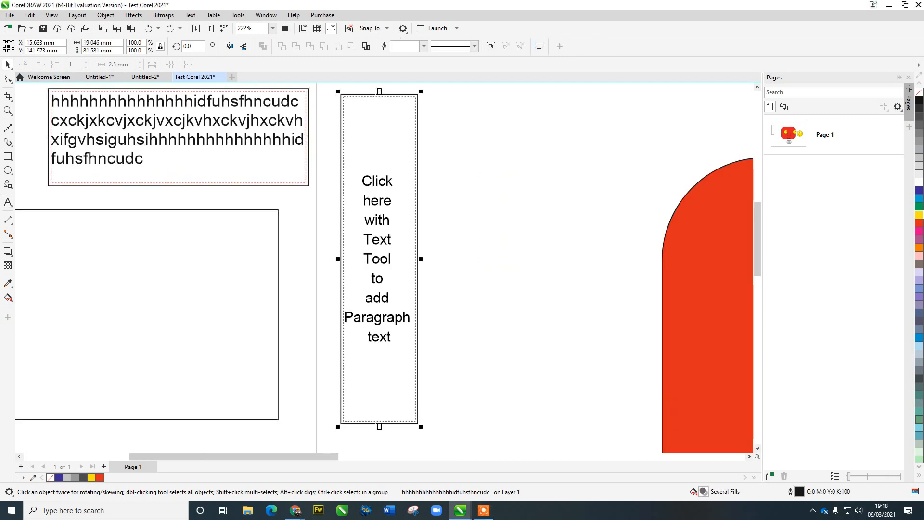
double_click(379, 259)
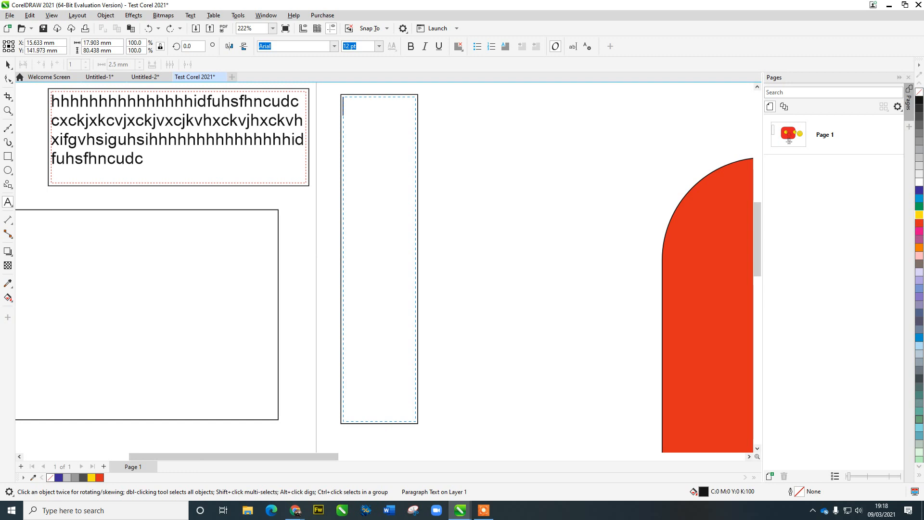
text(hhhhhhhhhhhhhhhidfuhsfhncudc cxckjxkcvjxckjvxcjkvhxckvjhxckvhxifgvhsiguhsi)
scroll(320, 218, down, 2)
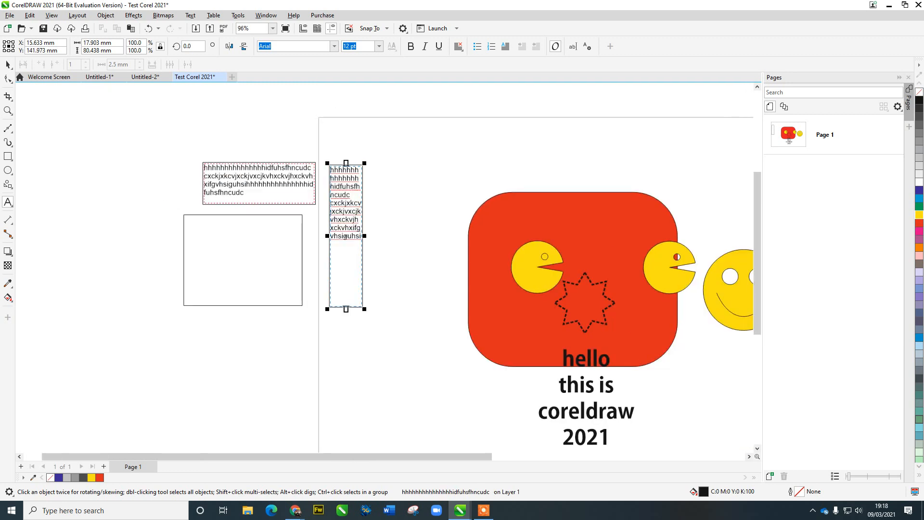
Step: Delete both text-filled rectangles together with the empty rectangle beside the page
click(7, 64)
drag(103, 93, 438, 376)
key(Delete)
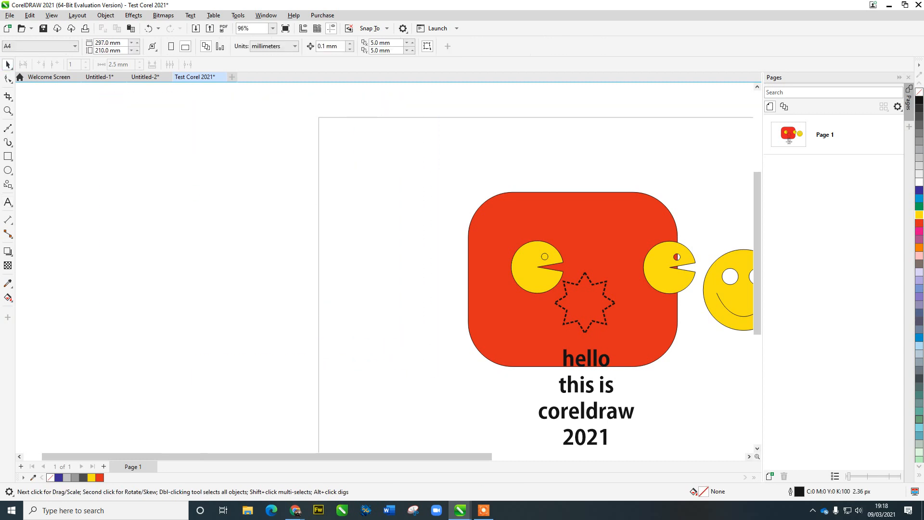
Step: Add a drop shadow to the Pac-Man inside the red rounded rectangle, cast toward the shape's upper right
click(8, 220)
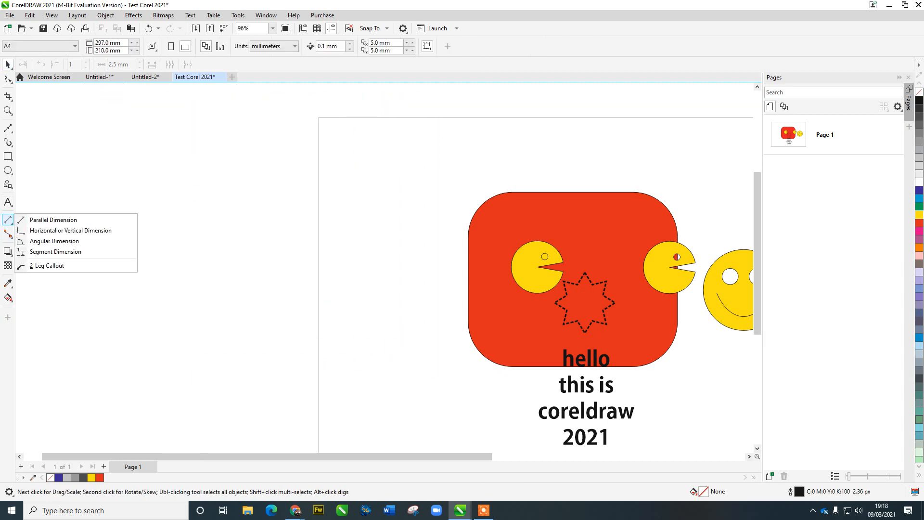
click(10, 236)
click(10, 255)
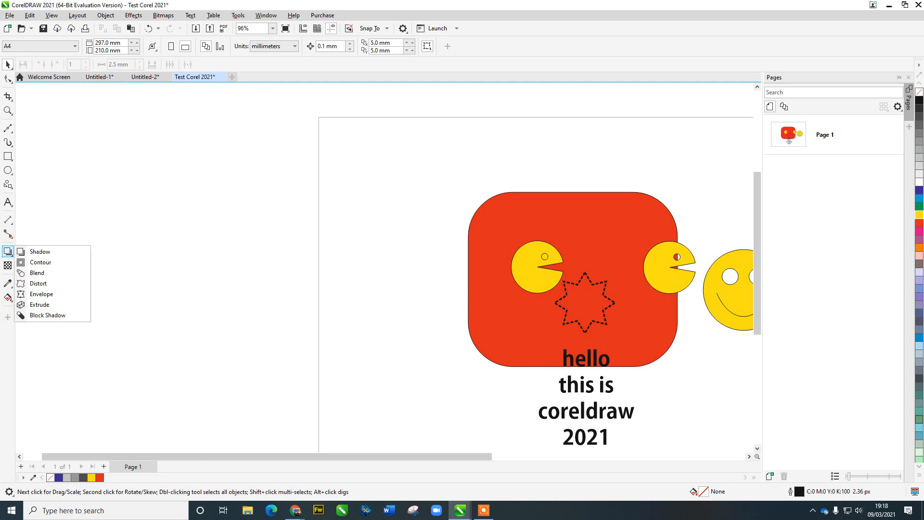
click(40, 251)
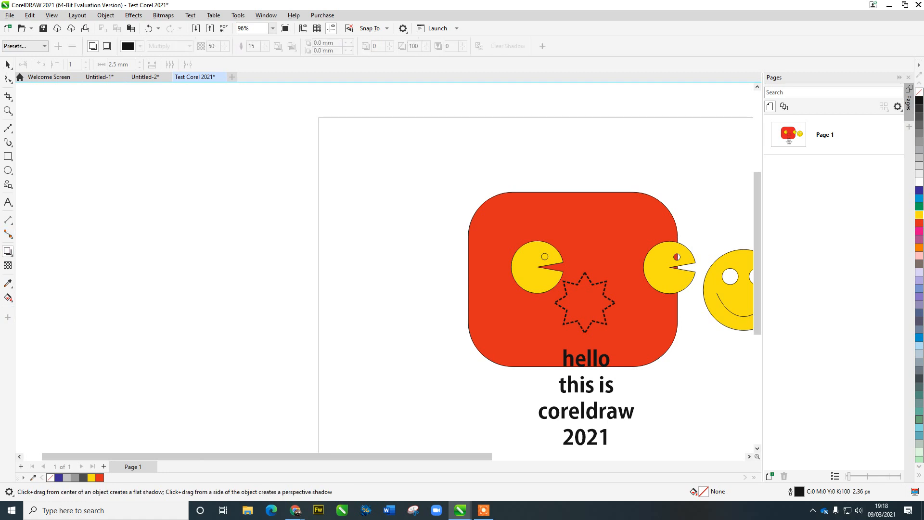
click(545, 256)
drag(537, 293, 549, 243)
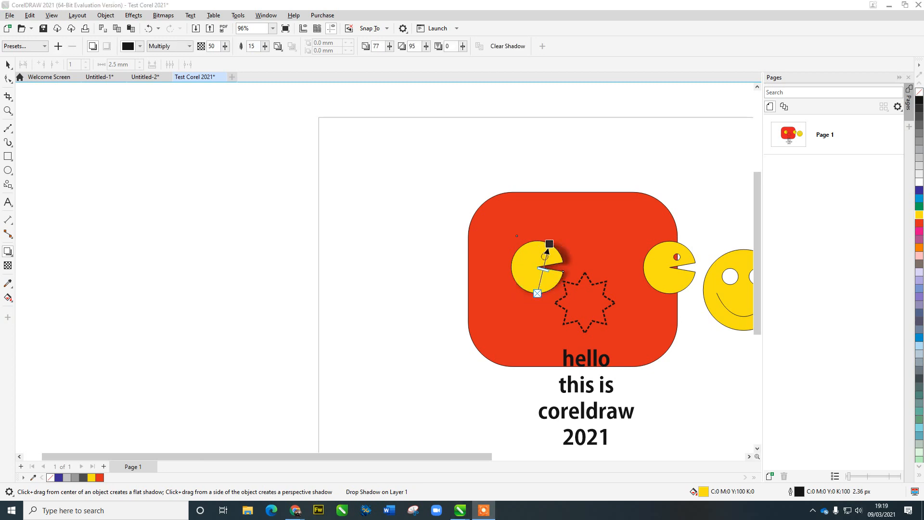
Step: Cast a drop shadow from the red rounded rectangle, first trying a direction to the upper right, then toward its lower left
drag(549, 243, 457, 247)
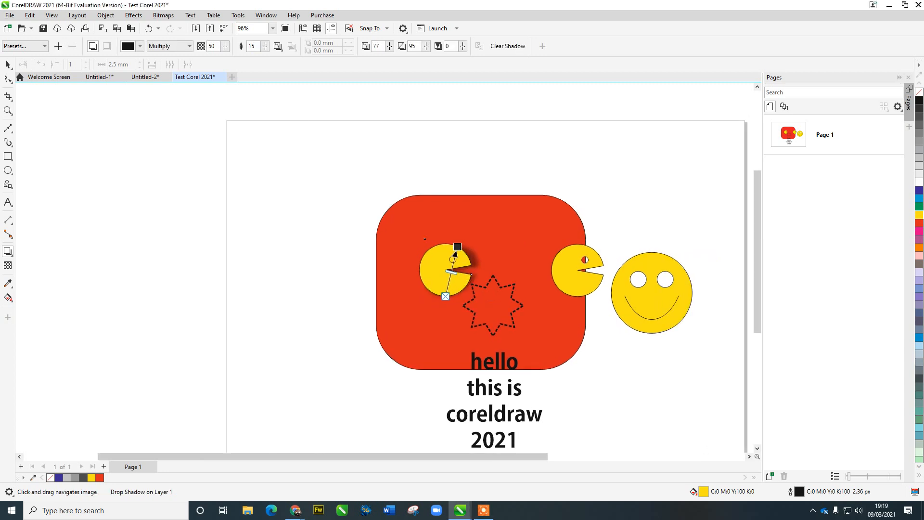
click(539, 231)
drag(586, 282, 612, 221)
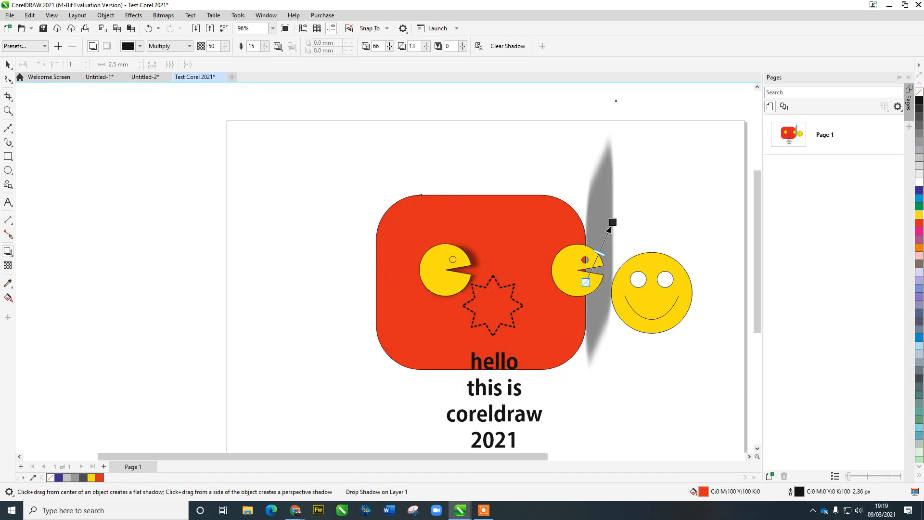
key(ctrl+z)
drag(369, 300, 353, 318)
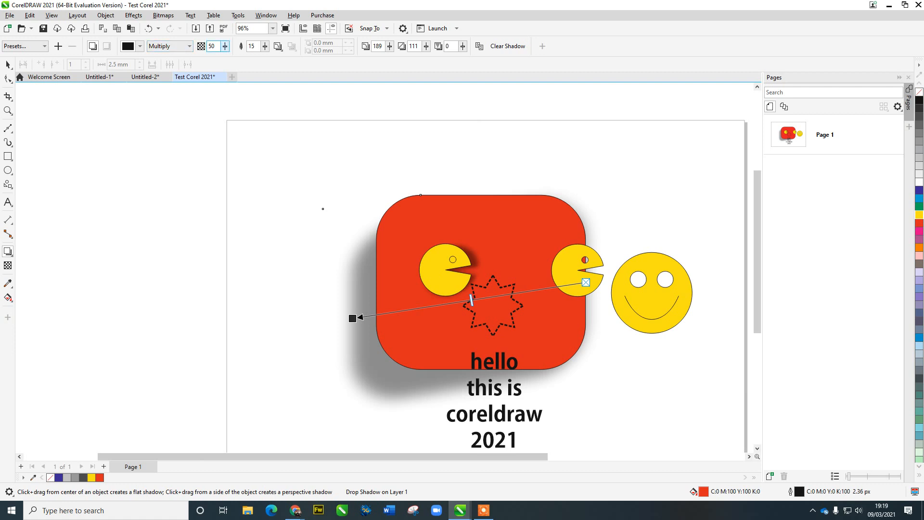
Step: Try an opacity of 100 on the red rectangle's shadow, then reduce it to 58
click(225, 46)
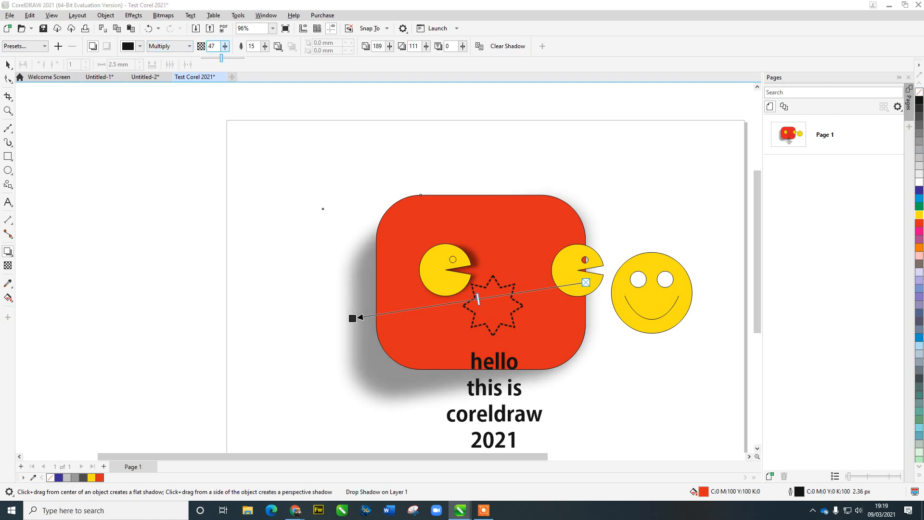
drag(224, 58, 273, 58)
click(225, 46)
click(225, 45)
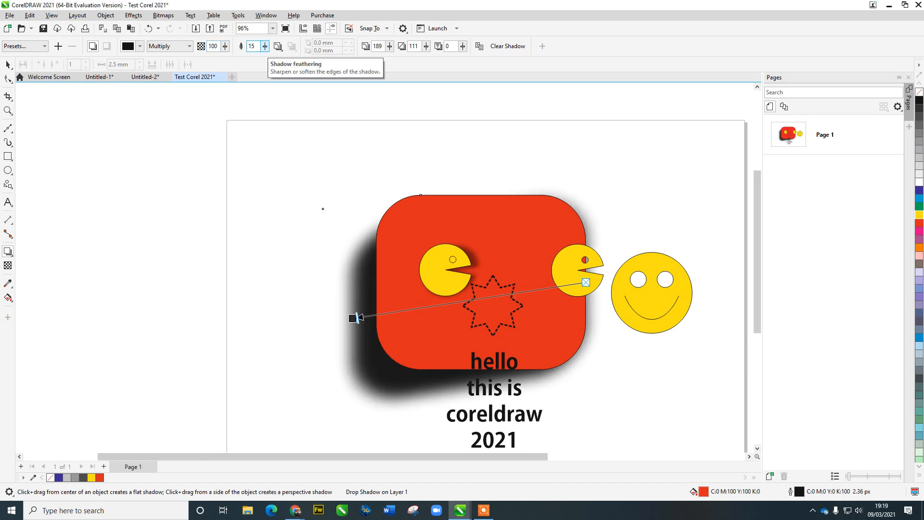
click(225, 46)
drag(225, 58, 220, 58)
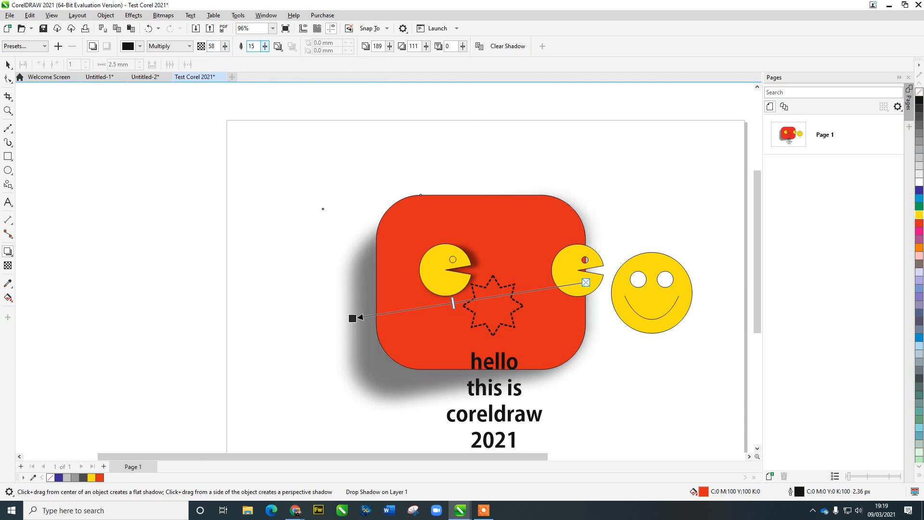
Step: Bring the red rectangle's shadow closer to its upper-left edges and set the shadow feathering to 26
drag(352, 318, 372, 266)
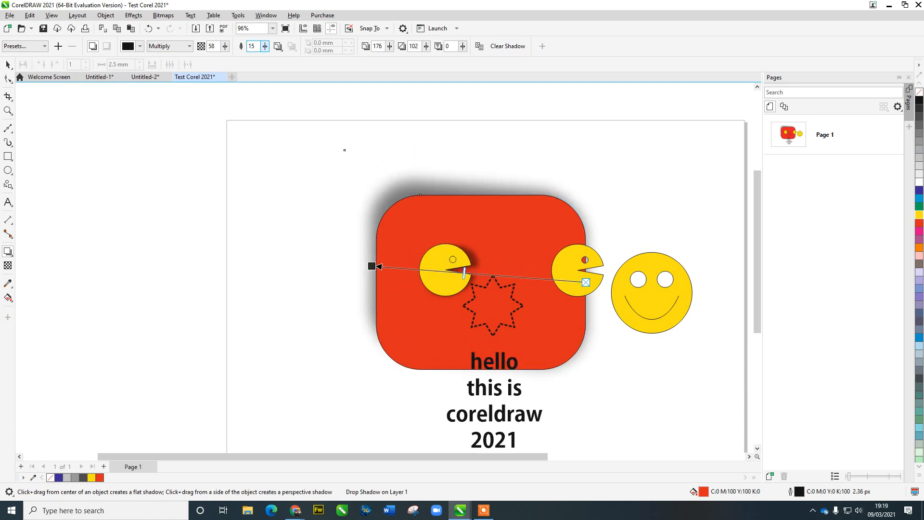
click(264, 46)
mouse_move(267, 58)
mouse_down()
mouse_move(258, 57)
mouse_move(299, 58)
mouse_move(251, 58)
mouse_up()
click(264, 46)
click(265, 46)
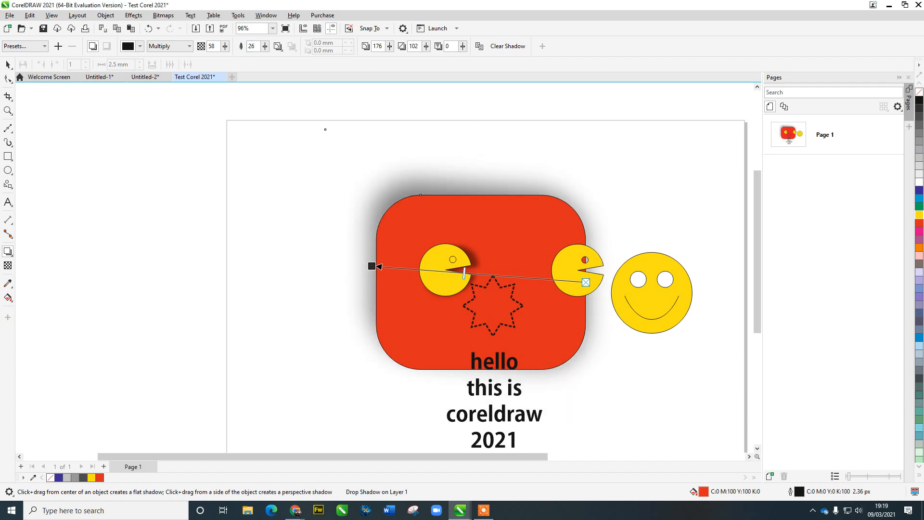
drag(371, 266, 366, 275)
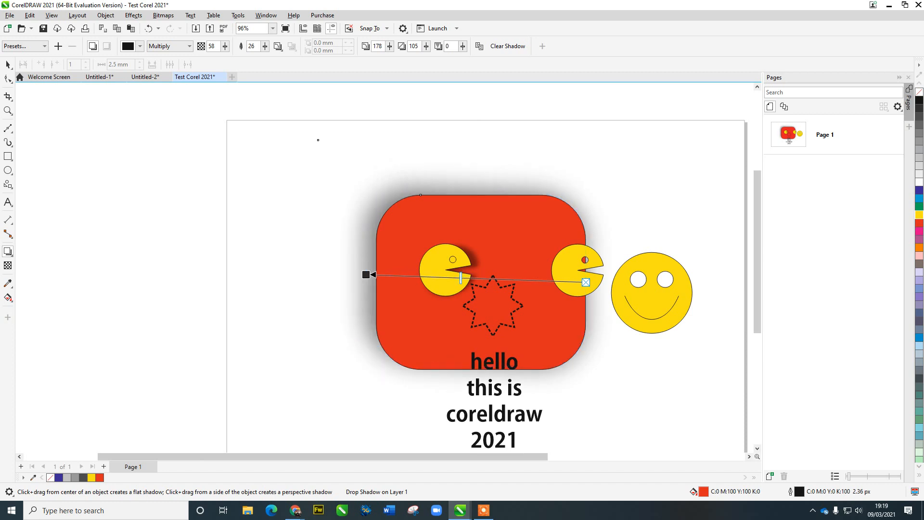
Step: Recolour the red rectangle's shadow from the CMYK palette, trying pink before settling on blue
click(140, 46)
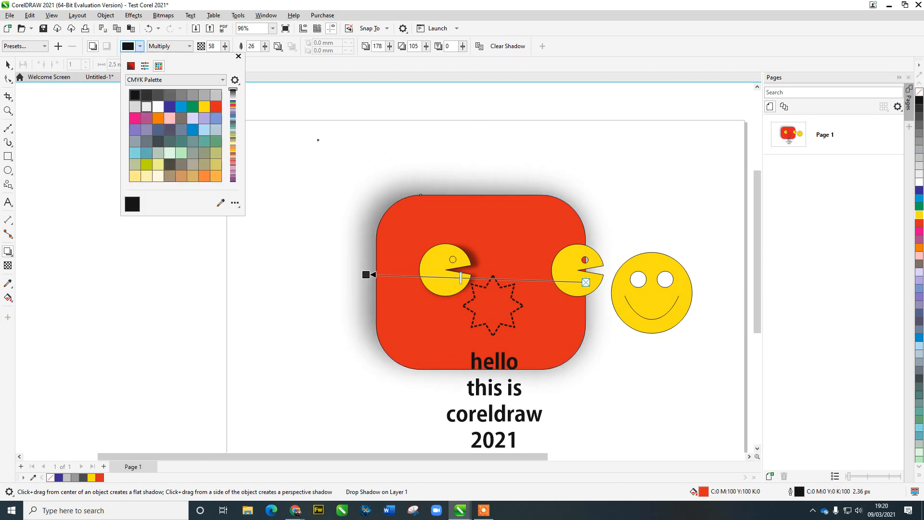
click(135, 117)
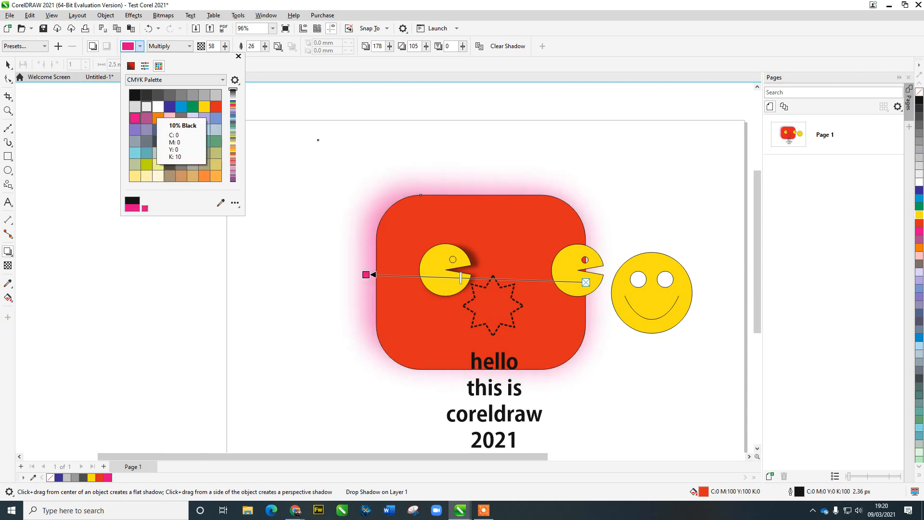
click(146, 106)
click(181, 129)
click(193, 129)
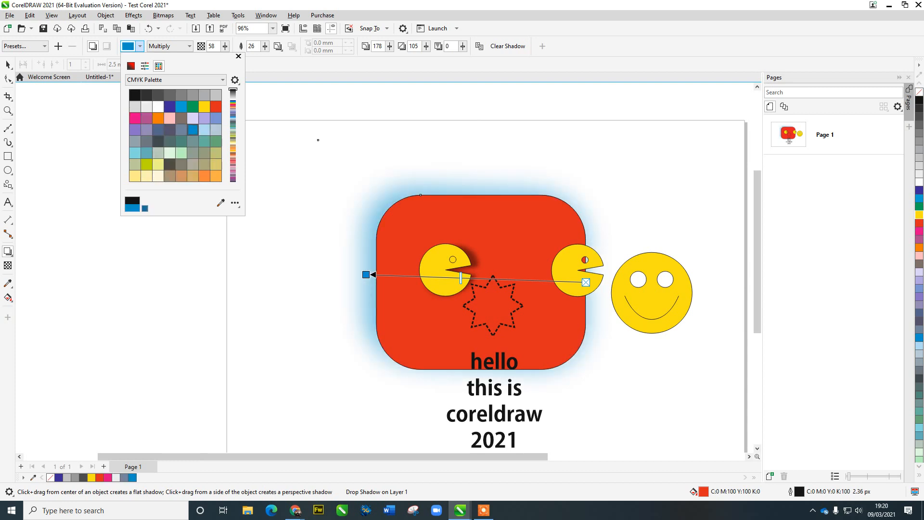
key(Escape)
Step: Move the unshadowed Pac-Man to the page's upper-left area and give it a one-step outside contour with a 0.583 mm offset
click(8, 251)
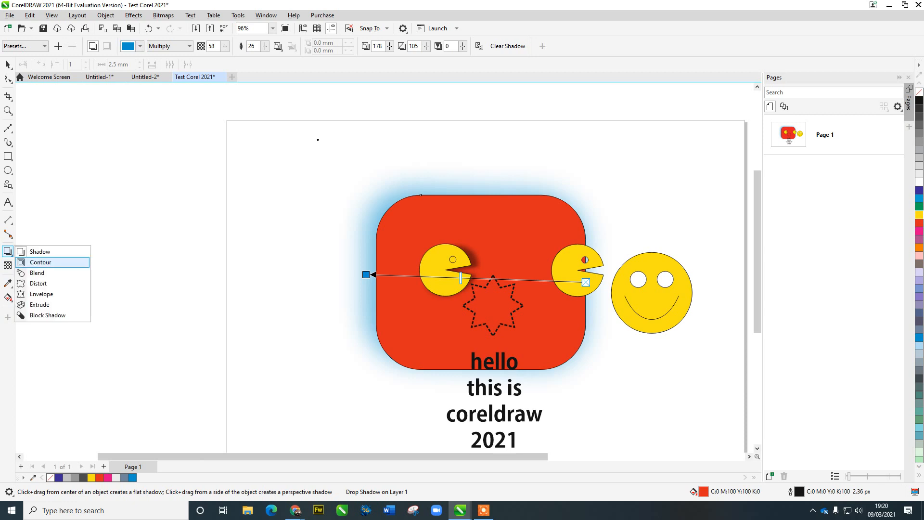
click(41, 262)
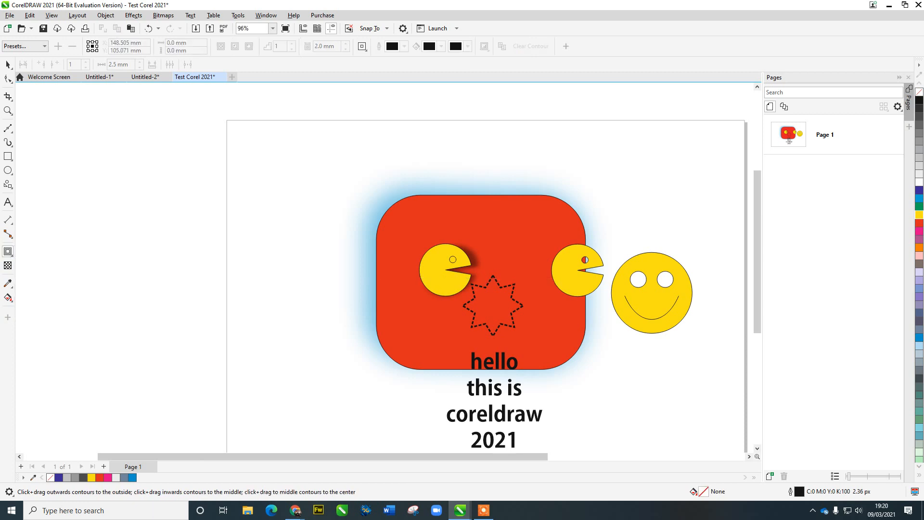
click(568, 270)
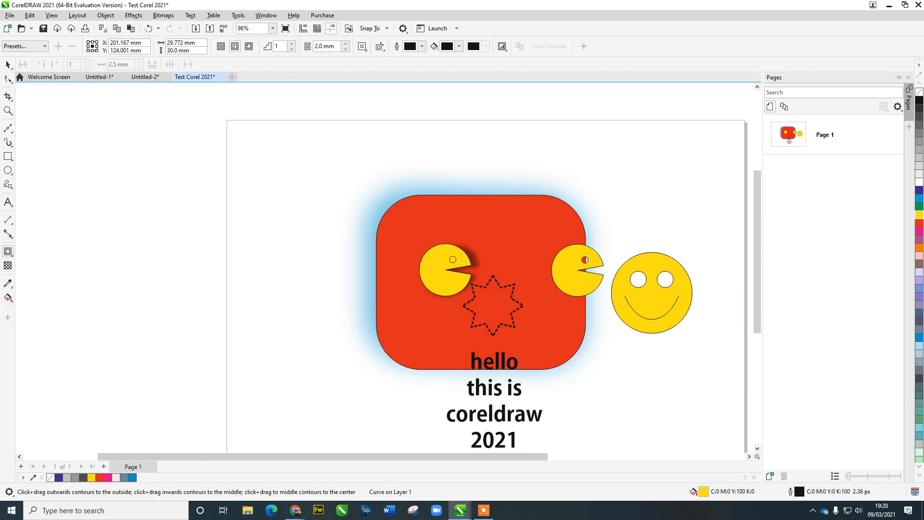
click(8, 64)
drag(584, 259, 291, 186)
click(8, 251)
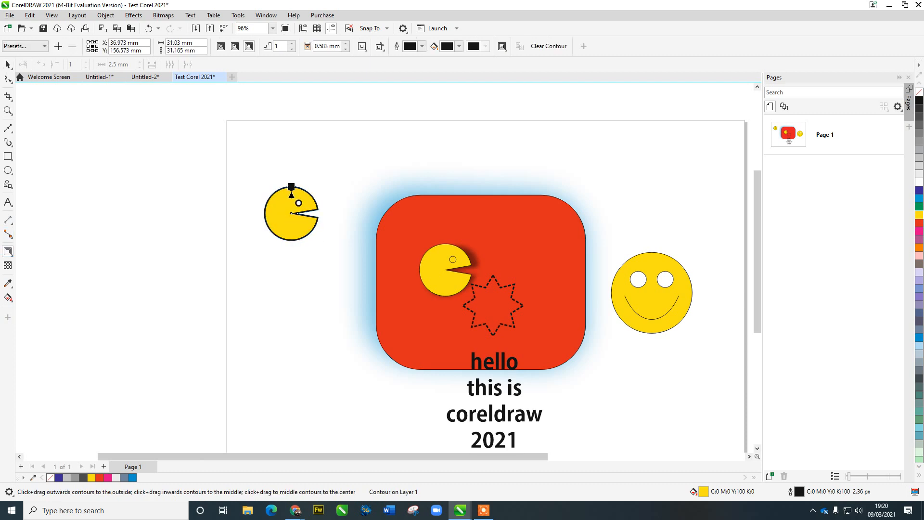
scroll(269, 202, up, 3)
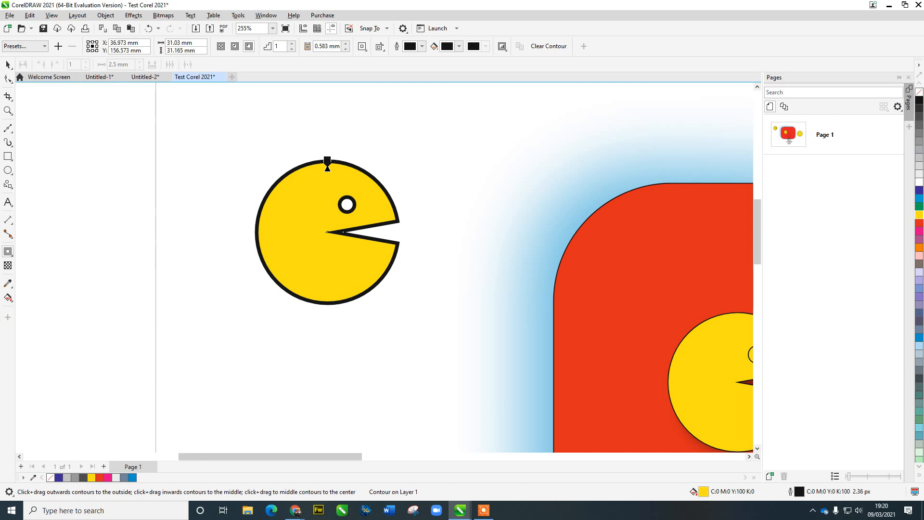
Step: Break the Pac-Man's contour apart, then pull the yellow face off the black contour shape and place it back over it
key(space)
click(105, 15)
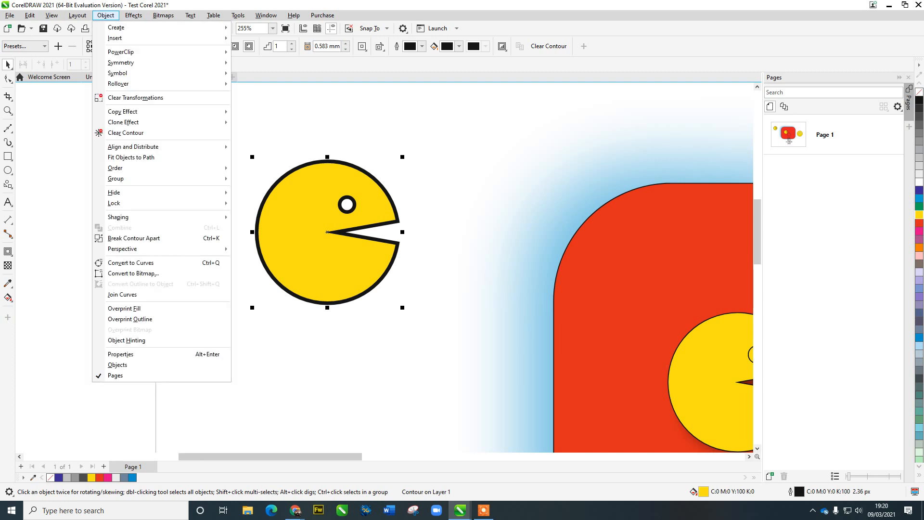
click(128, 237)
drag(288, 270, 133, 271)
drag(317, 262, 337, 265)
drag(144, 260, 320, 261)
click(322, 260)
Step: Offset the yellow face from its black backing, centre both pieces on each other horizontally and vertically, and shift the pair up and right
drag(196, 113, 454, 341)
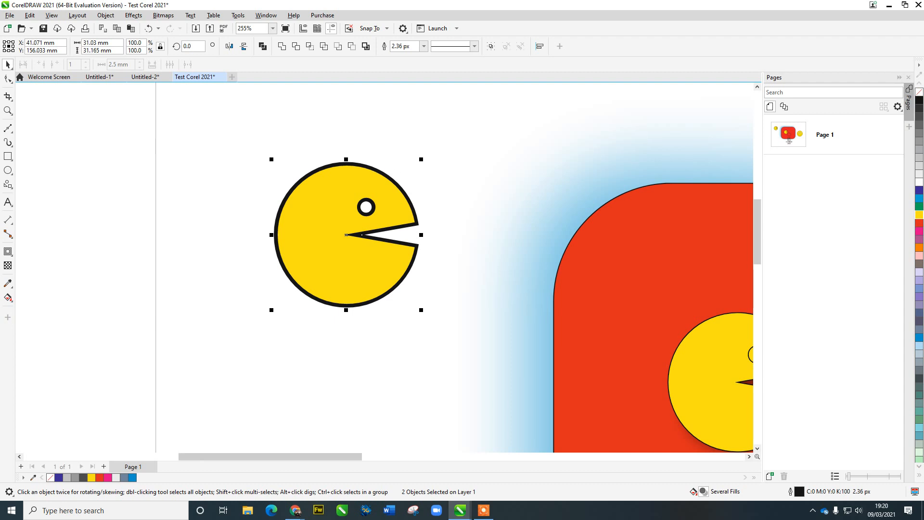
drag(224, 120, 452, 348)
drag(216, 129, 285, 180)
drag(460, 347, 459, 348)
click(460, 348)
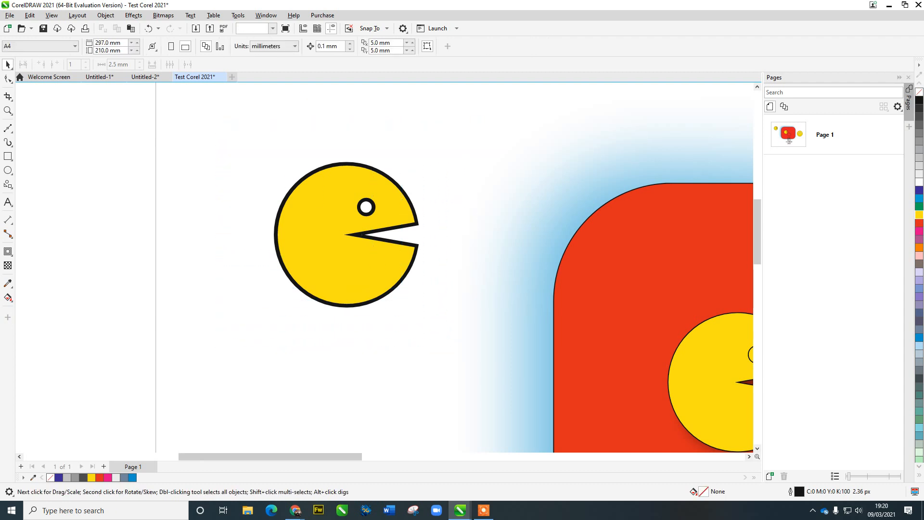
drag(322, 260, 296, 257)
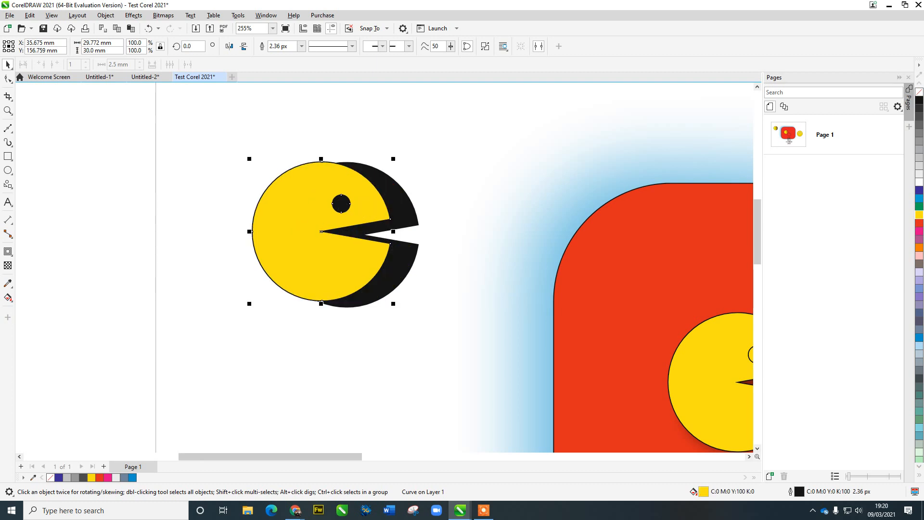
drag(216, 115, 445, 333)
key(e)
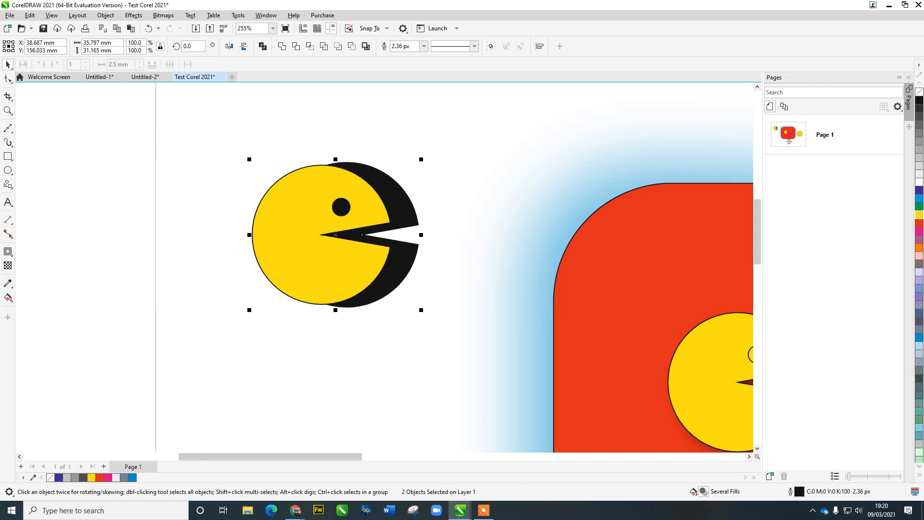
key(c)
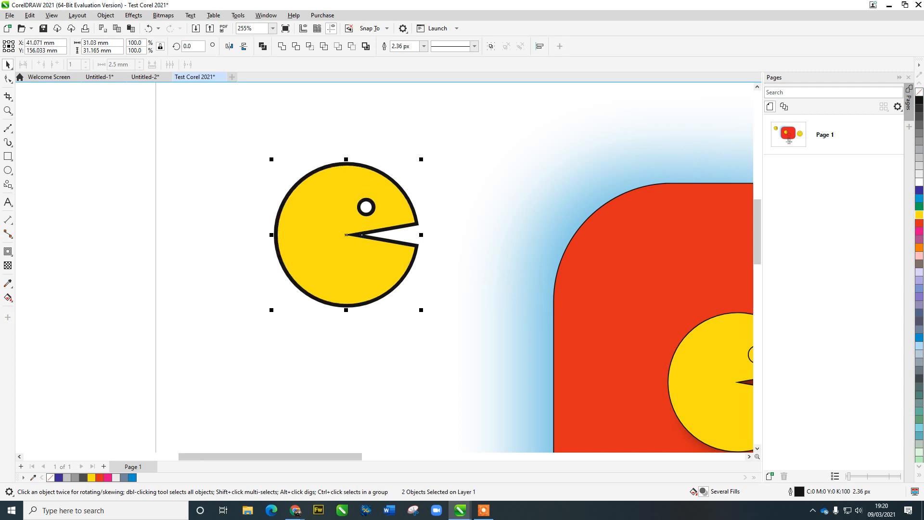
drag(346, 235, 381, 220)
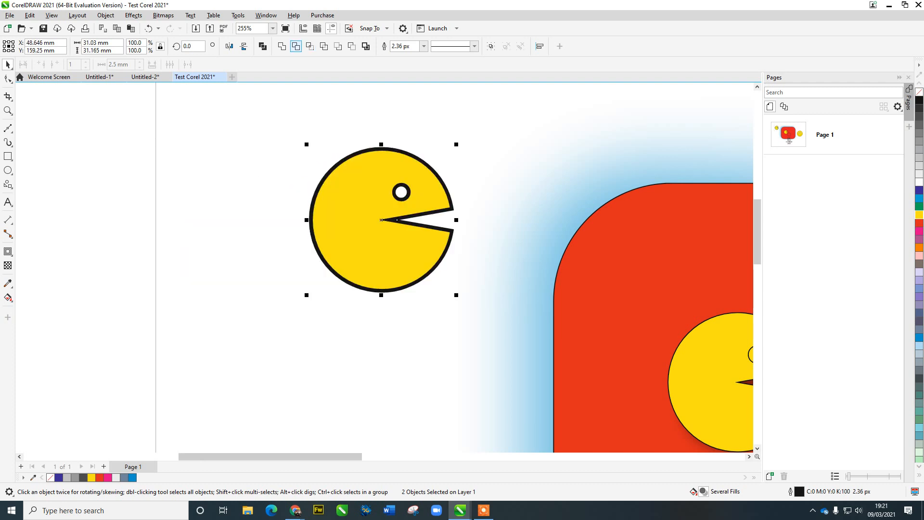
Step: Try trimming the black backing with the yellow Pac-Man and pulling the pieces apart, then undo the move and the trim
click(296, 46)
key(Escape)
drag(346, 231, 269, 248)
key(ctrl+z)
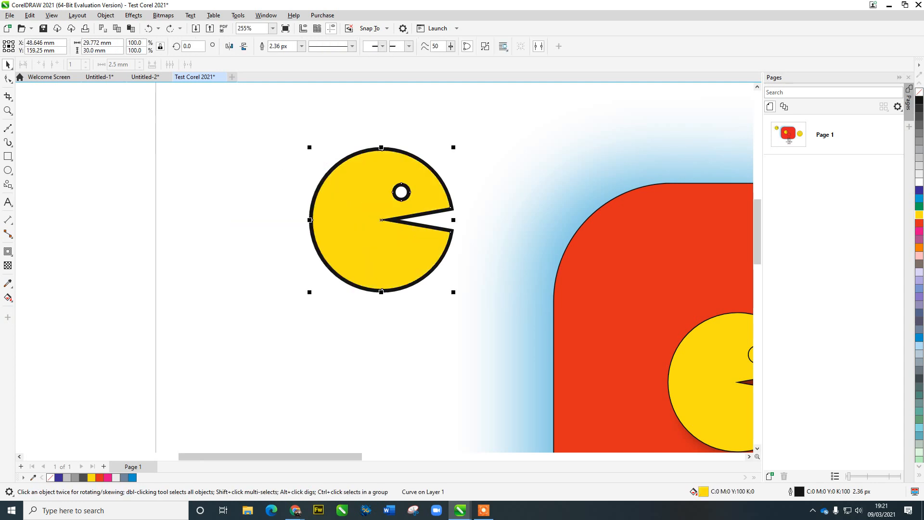
key(ctrl+z)
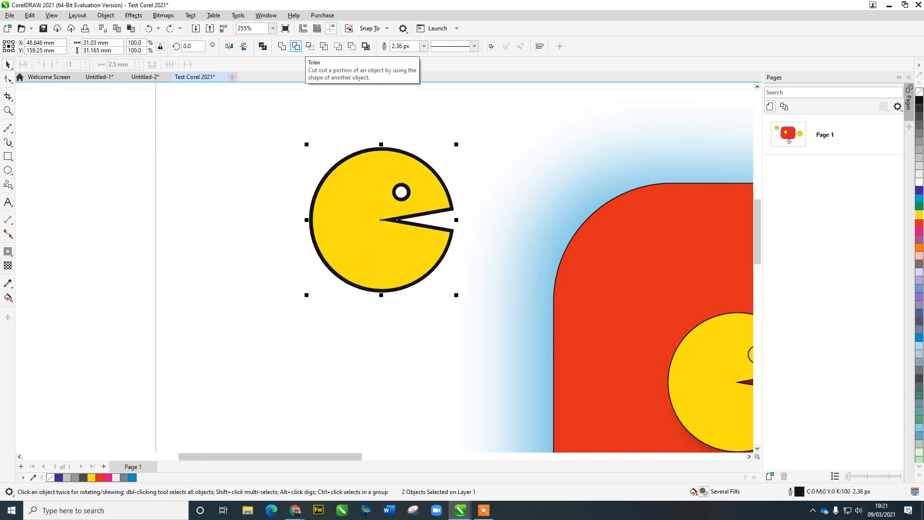
Step: Trim the black backing with the yellow Pac-Man to leave a hollow outline, and move the yellow face to its lower left
drag(264, 132, 492, 356)
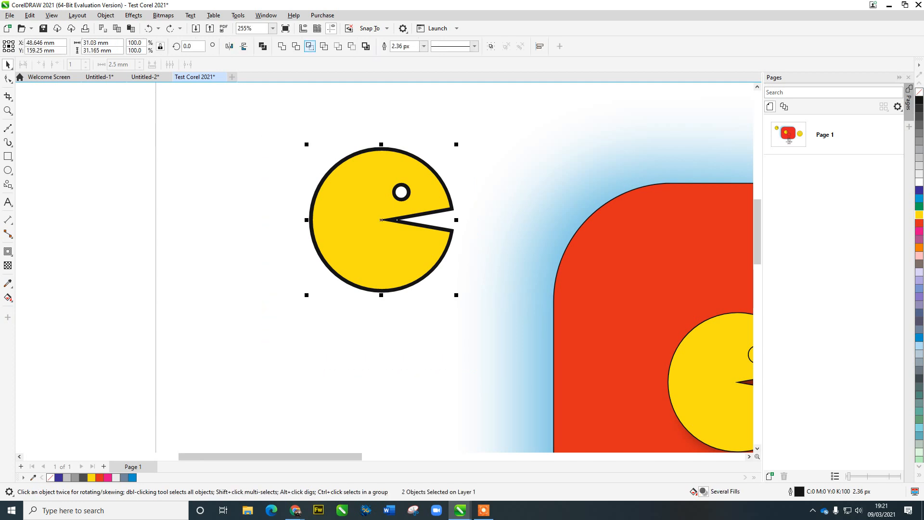
click(296, 46)
drag(356, 222, 143, 268)
Step: Give the yellow Pac-Man an outside contour with a 0.834 mm offset and increase it to 9 contour steps
click(8, 252)
click(29, 262)
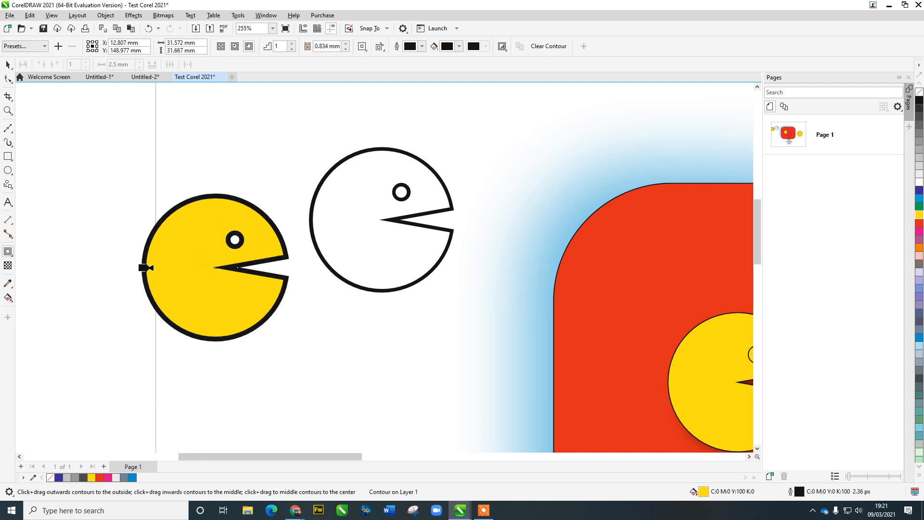
click(292, 44)
click(292, 44)
click(292, 43)
click(292, 43)
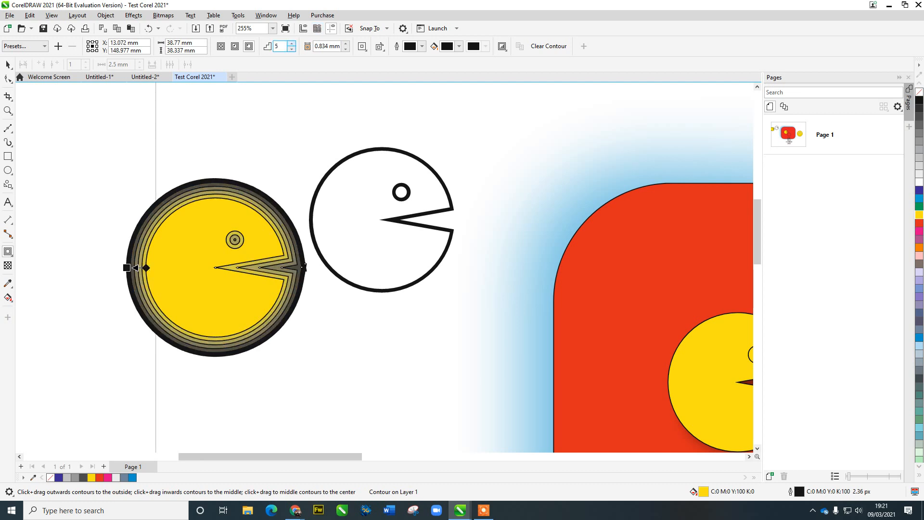
click(291, 44)
click(291, 44)
click(292, 43)
click(292, 43)
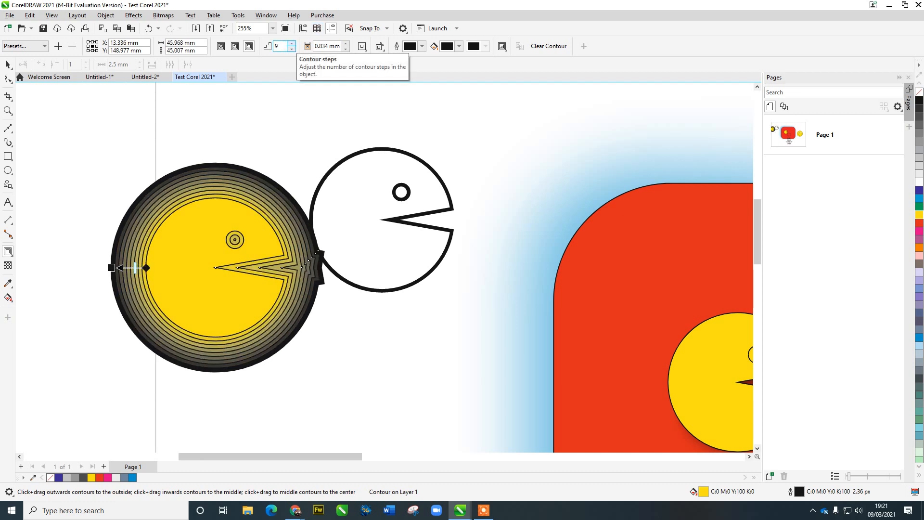
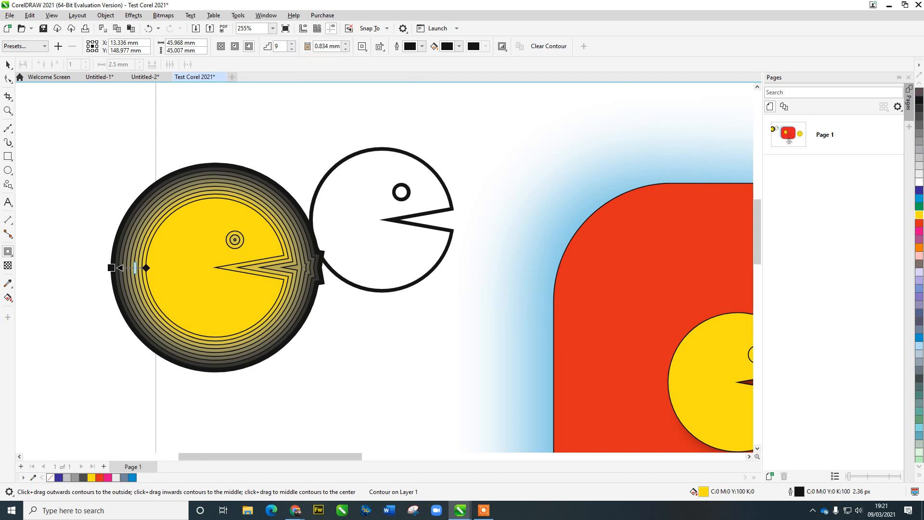
Step: Remove the outline from the contoured Pac-Man, try a black fill on it and undo the fill
right_click(918, 92)
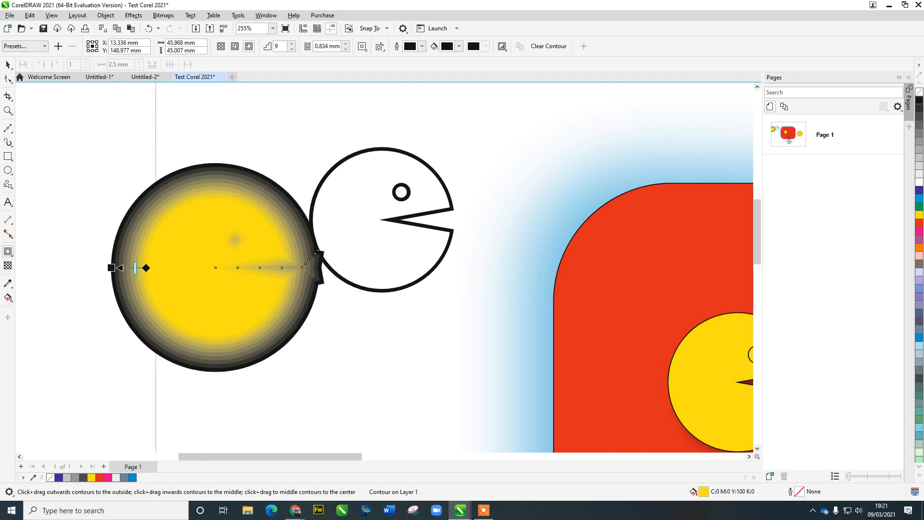
click(918, 100)
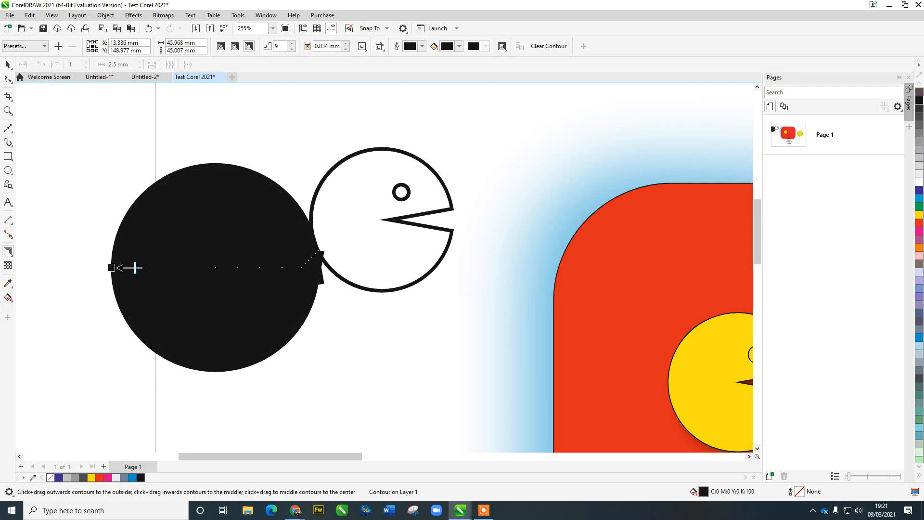
key(ctrl+z)
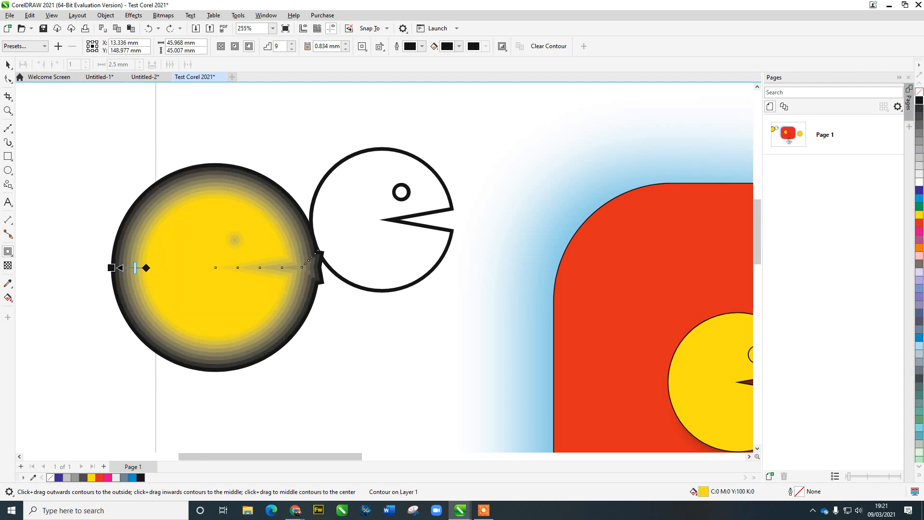
Step: Delete the contoured yellow Pac-Man, keeping the hollow black outline version
key(space)
drag(70, 166, 460, 383)
mouse_move(110, 154)
mouse_down()
mouse_move(303, 377)
mouse_move(386, 424)
mouse_up()
key(Delete)
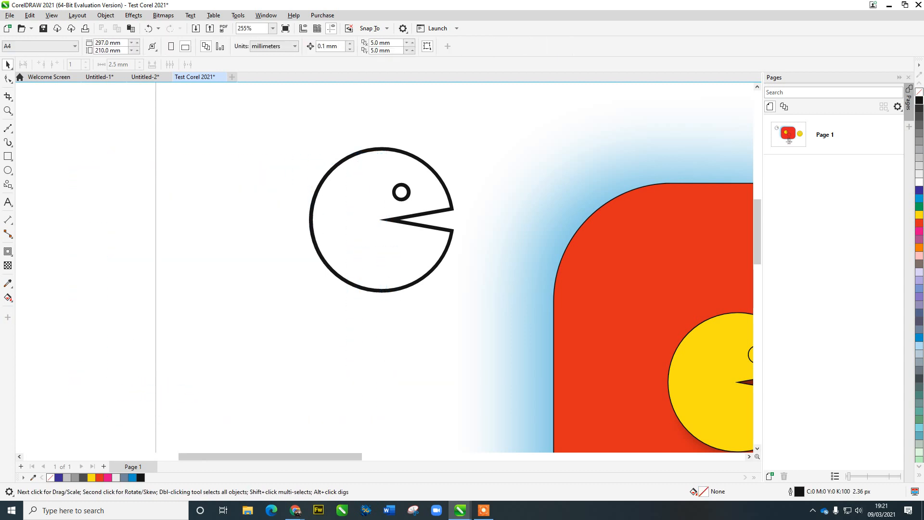
Step: Add the artistic text "COREL 2021" below the hollow Pac-Man and set its font to Impact
click(10, 254)
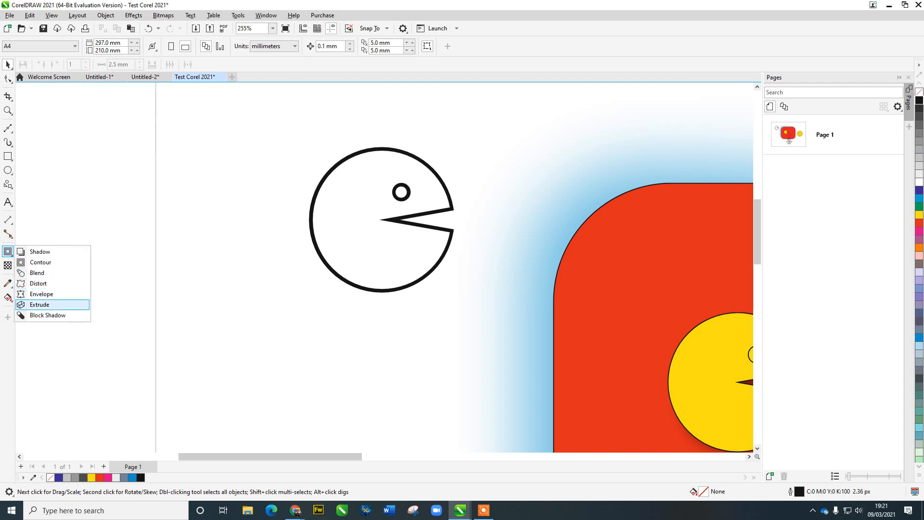
click(7, 202)
click(222, 366)
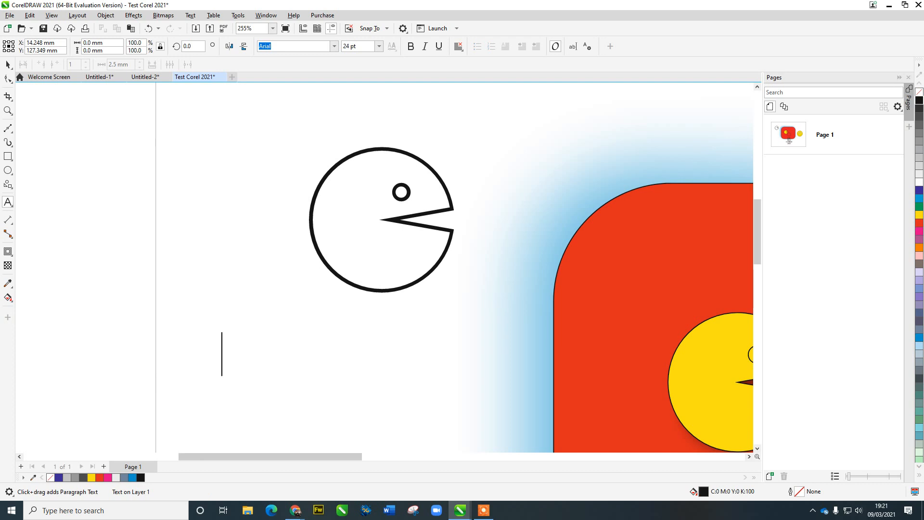
text(COREL)
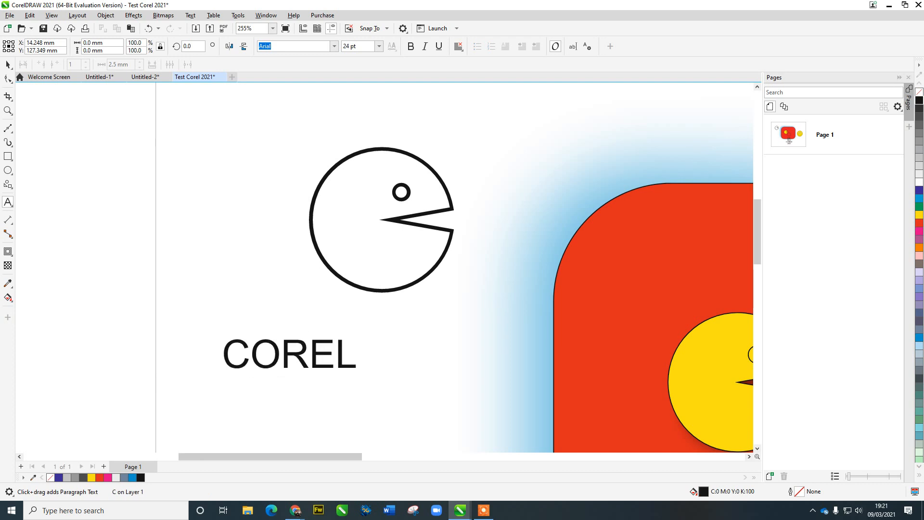
text( 21)
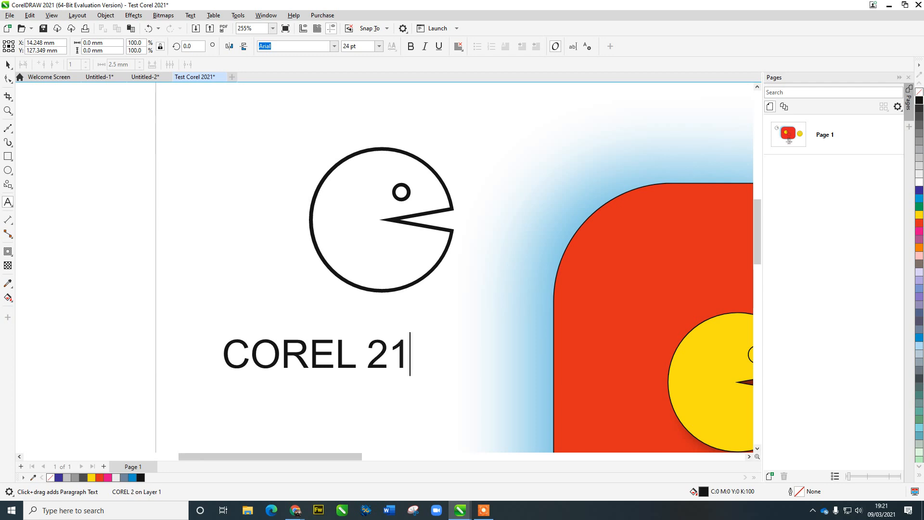
key(BackSpace)
text(021)
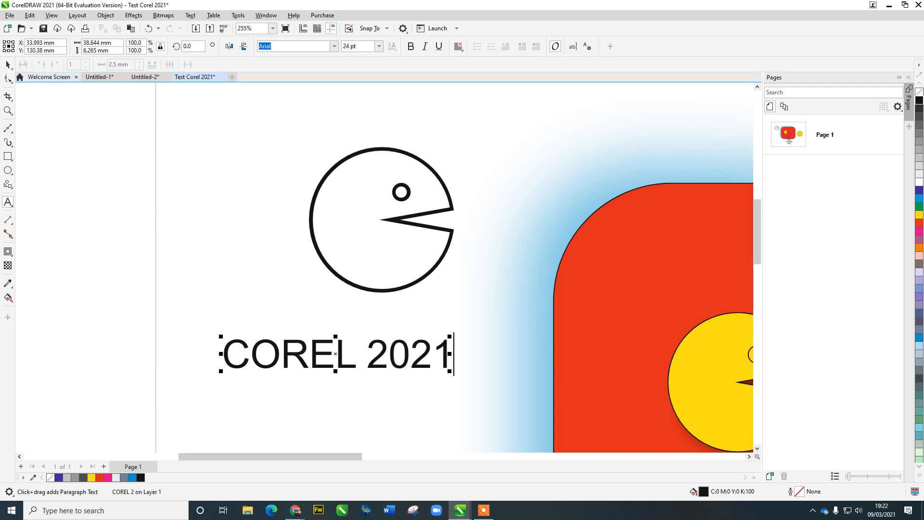
key(ctrl+space)
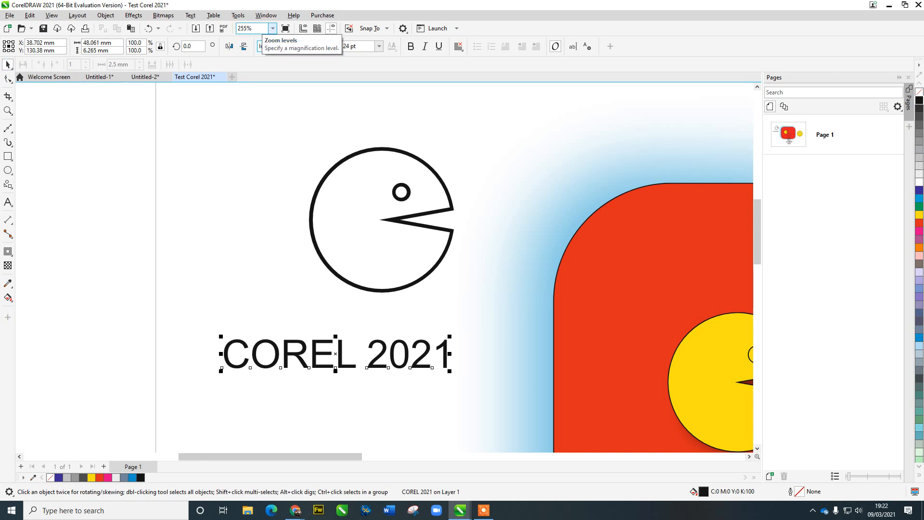
key(Return)
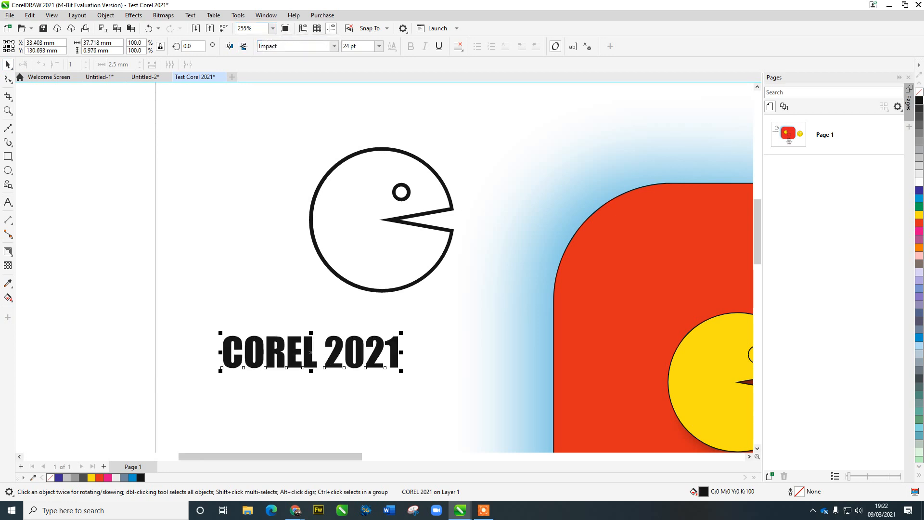
Step: Move the hollow Pac-Man onto the red rectangle's upper-left corner, then raise the COREL 2021 text and enlarge it to about 70 mm wide
drag(391, 220, 631, 220)
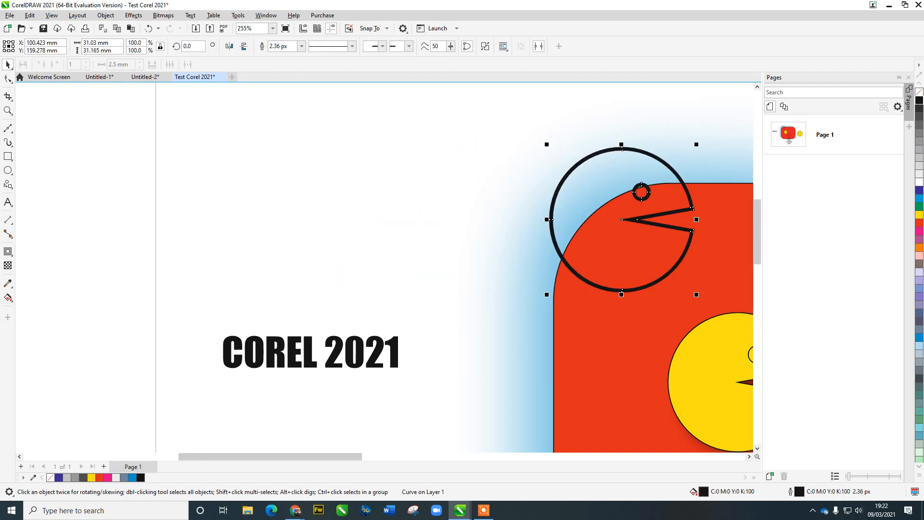
drag(310, 351, 336, 254)
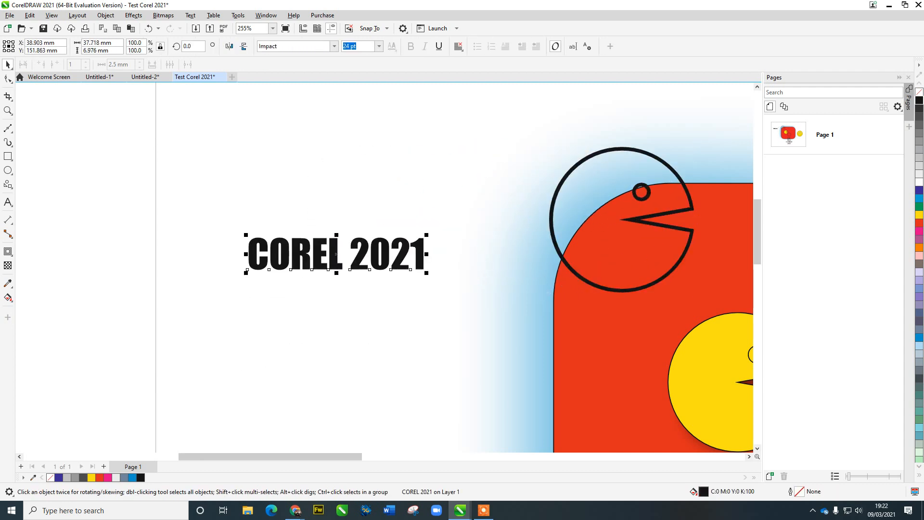
drag(426, 235, 503, 221)
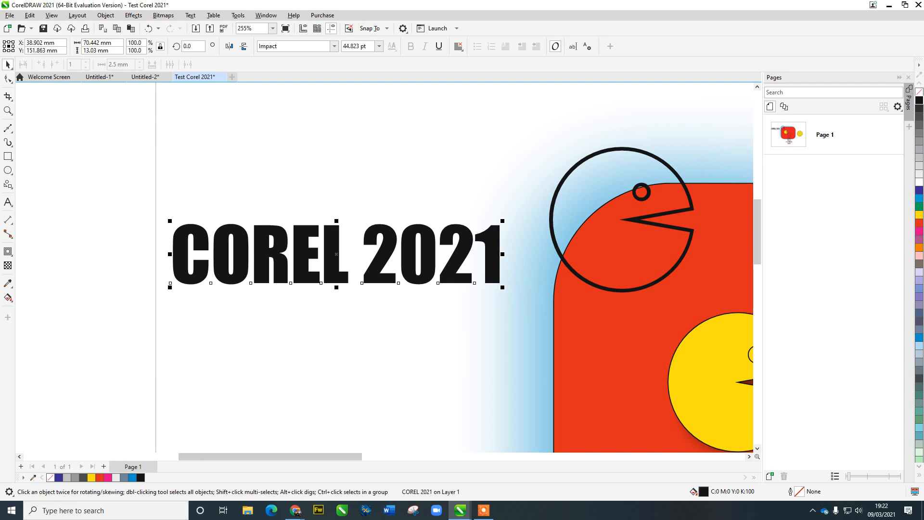
Step: Apply a Single Arc envelope to the COREL 2021 text, stretching its left corners upward and downward so it tapers to the right
click(9, 252)
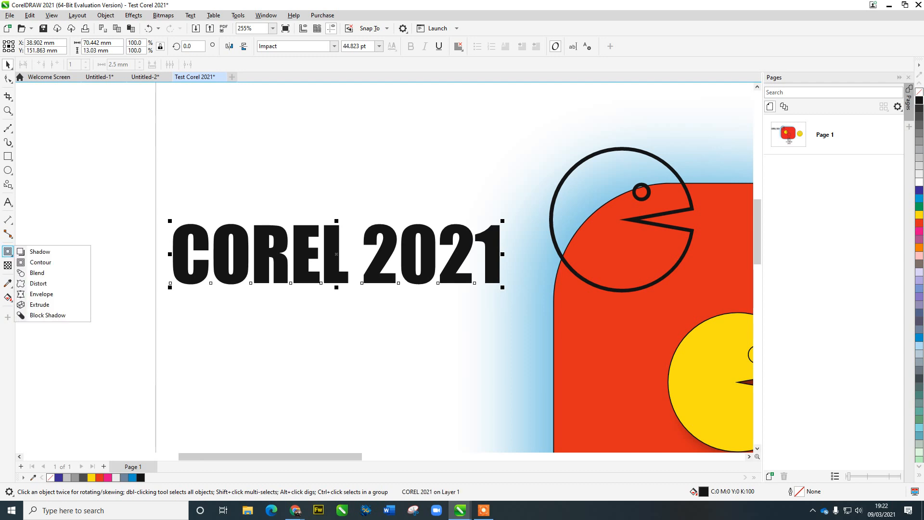
click(41, 293)
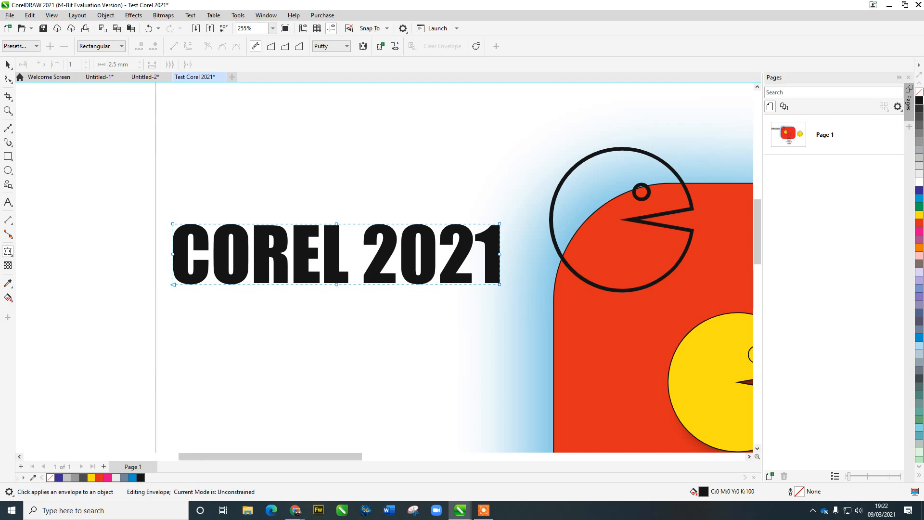
click(285, 46)
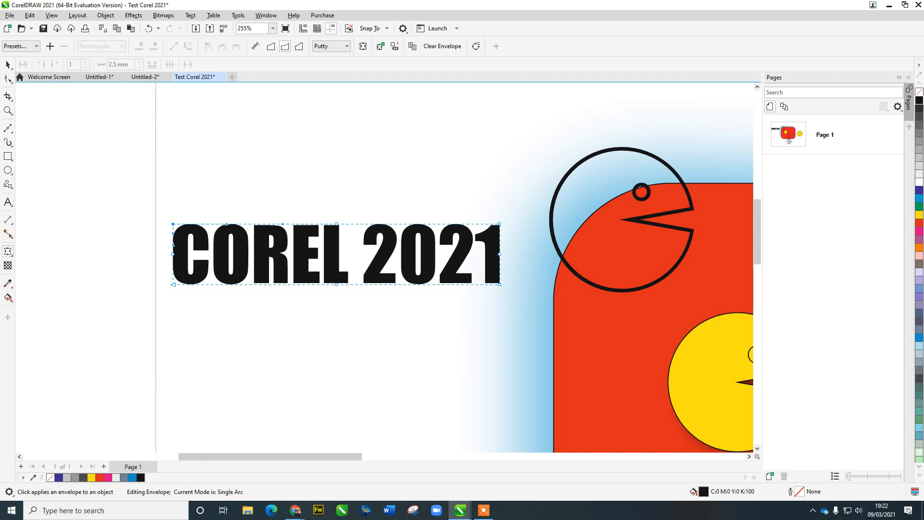
drag(173, 224, 173, 140)
drag(173, 285, 173, 327)
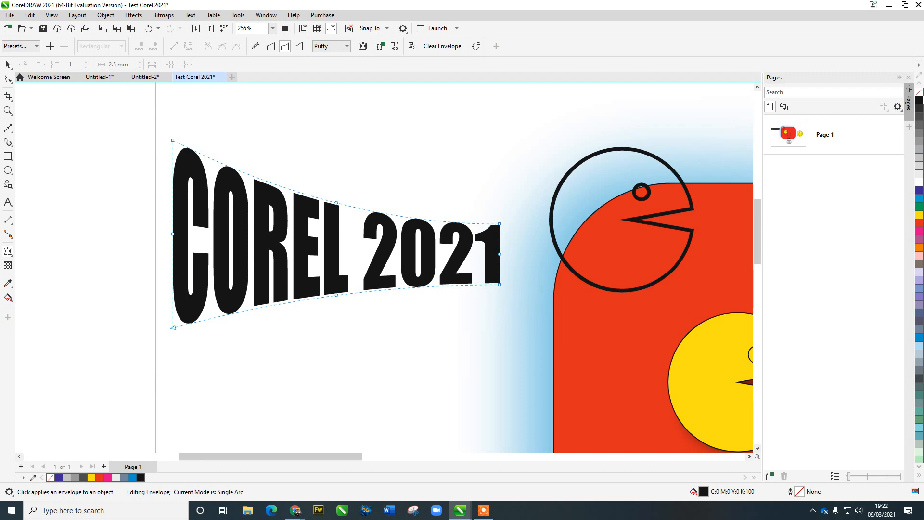
Step: Duplicate the enveloped COREL 2021 text and place the copy directly below the original
scroll(296, 225, down, 4)
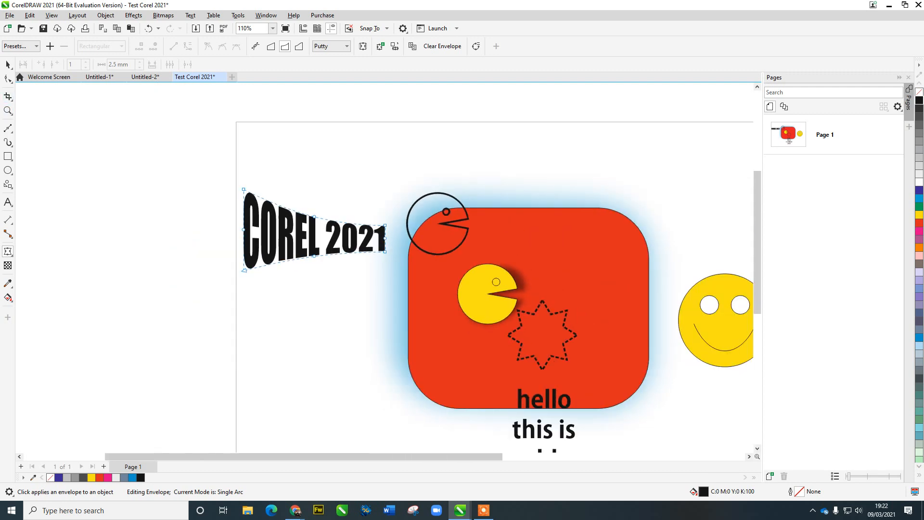
key(ctrl+d)
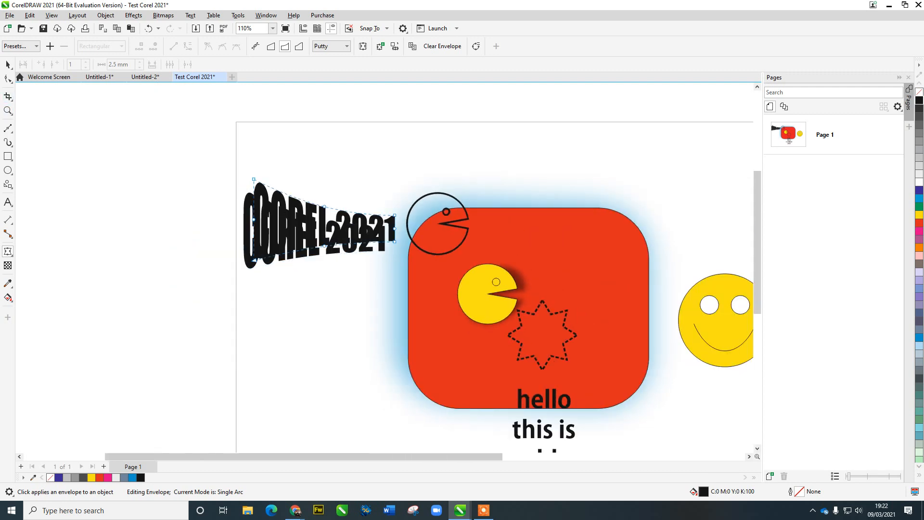
click(8, 64)
drag(299, 219, 294, 323)
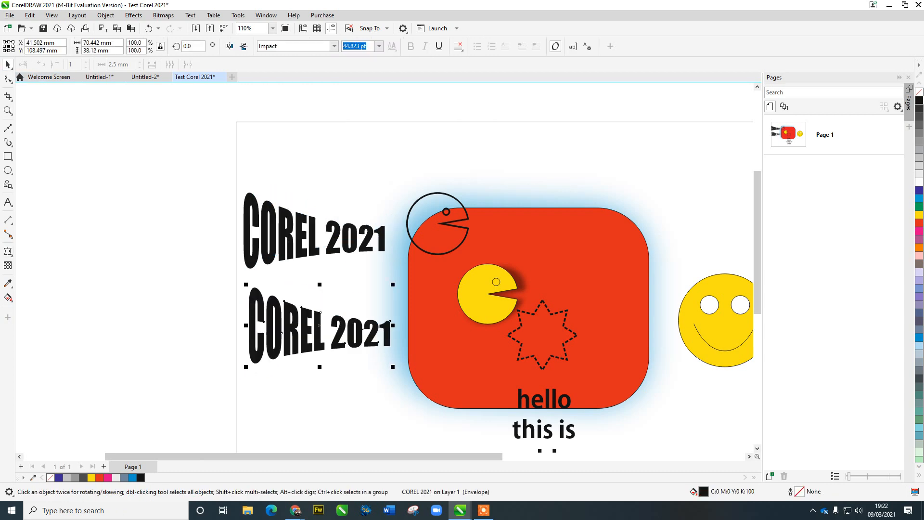
Step: Reshape the lower COREL 2021 copy with a Double Arc envelope, pulling its top midpoint up and its bottom midpoint down into a bulge
click(8, 251)
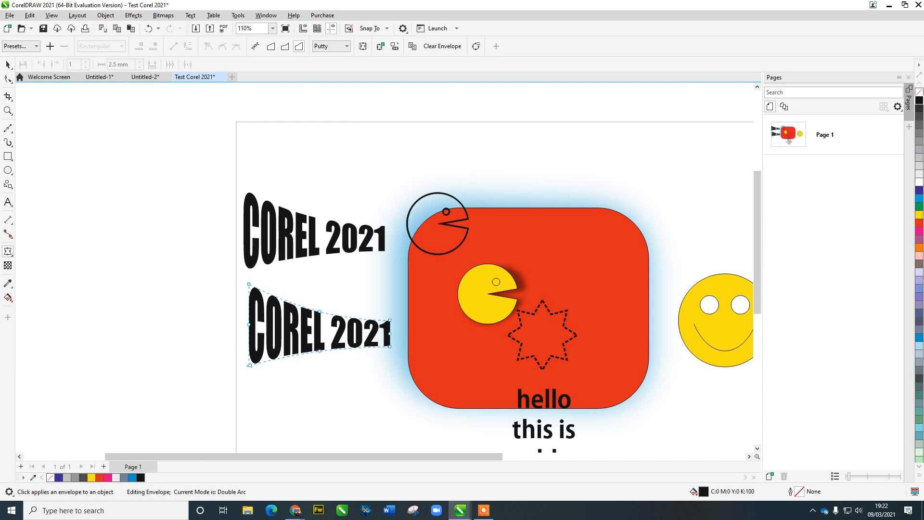
drag(319, 311, 319, 282)
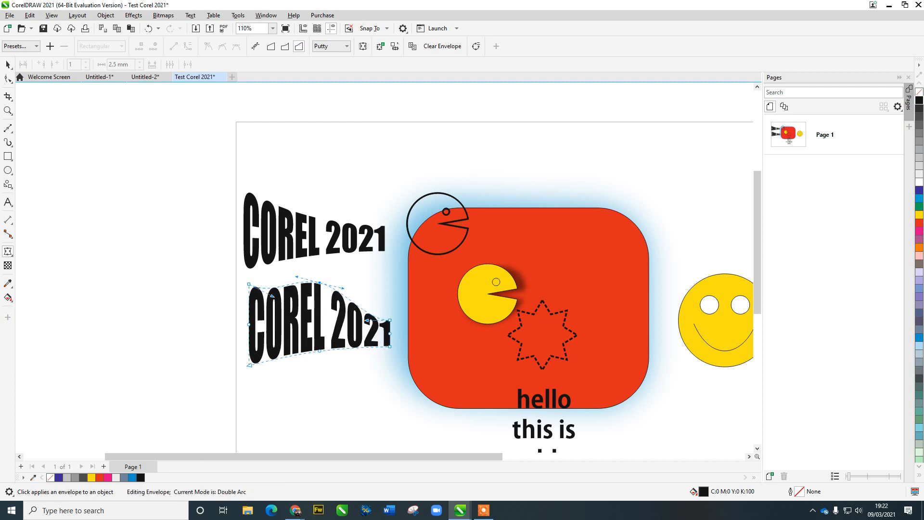
drag(320, 350, 319, 388)
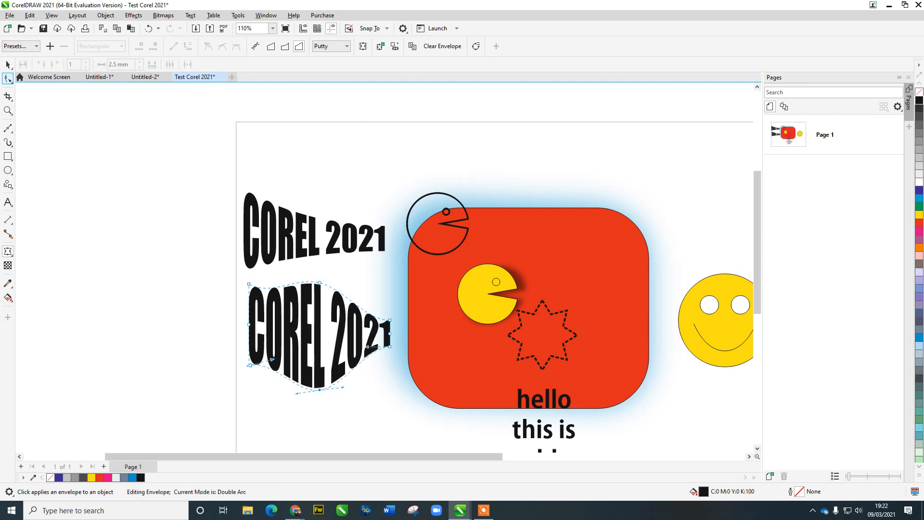
click(8, 64)
click(558, 217)
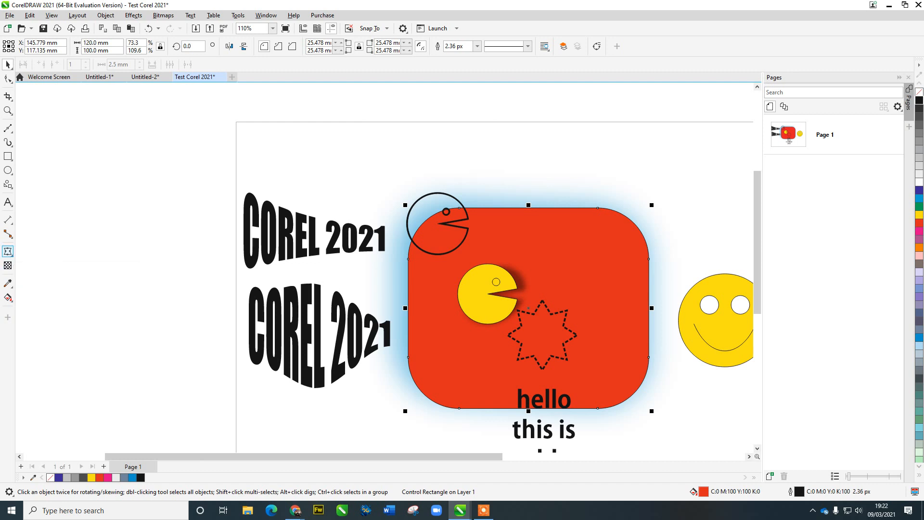
click(7, 251)
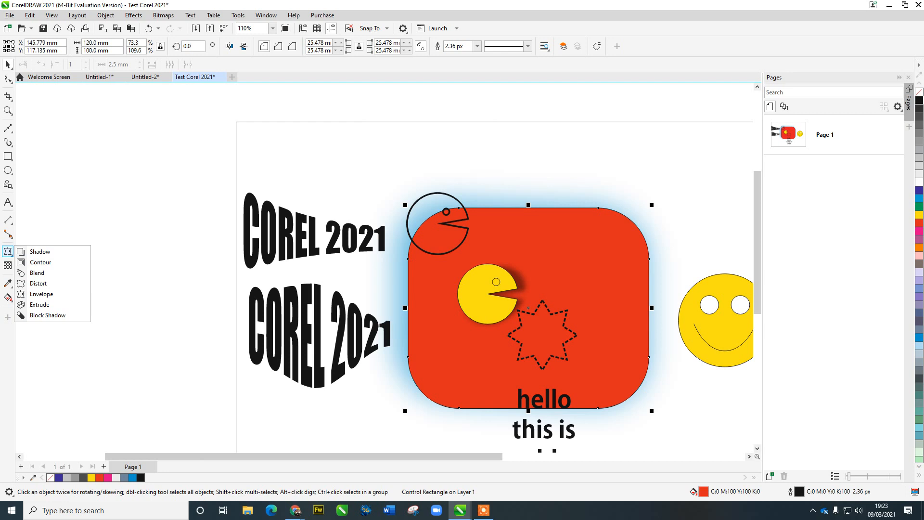
click(195, 255)
click(195, 255)
Step: Select the yellow smiley face and open its uniform fill for editing
scroll(195, 254, down, 3)
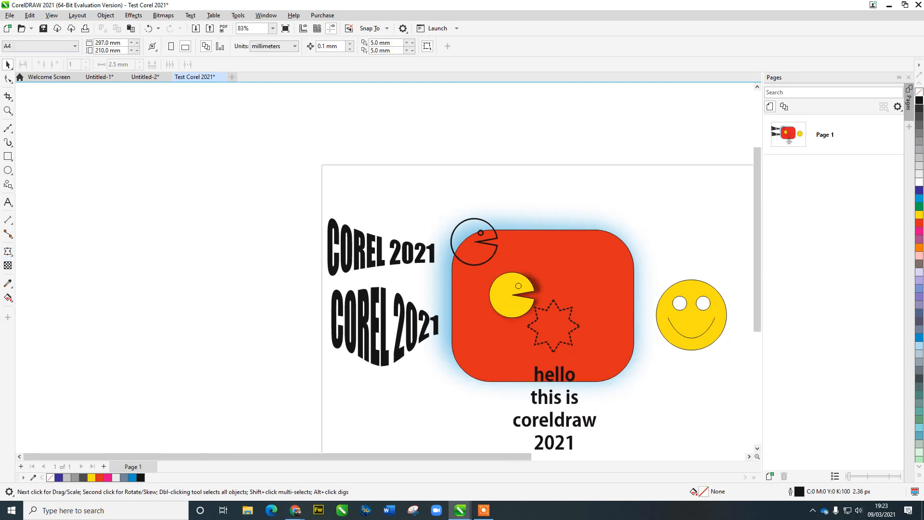
drag(367, 284, 368, 272)
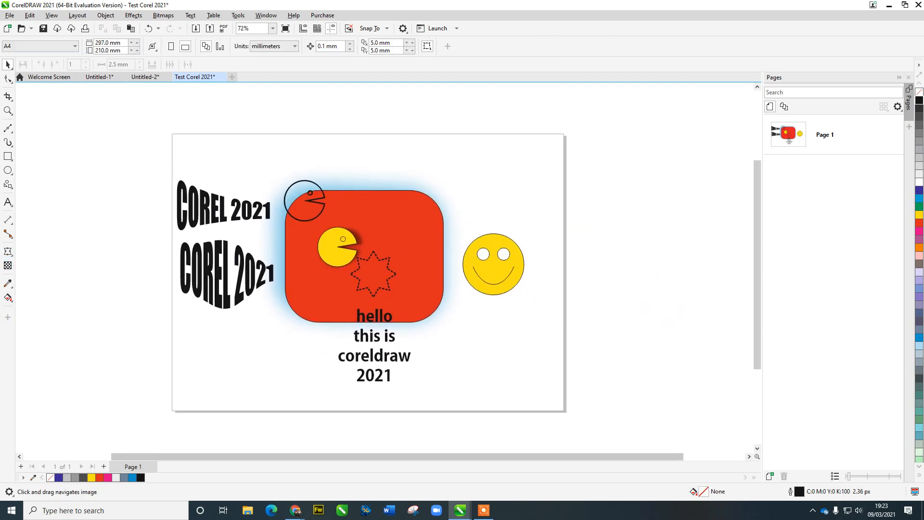
click(513, 282)
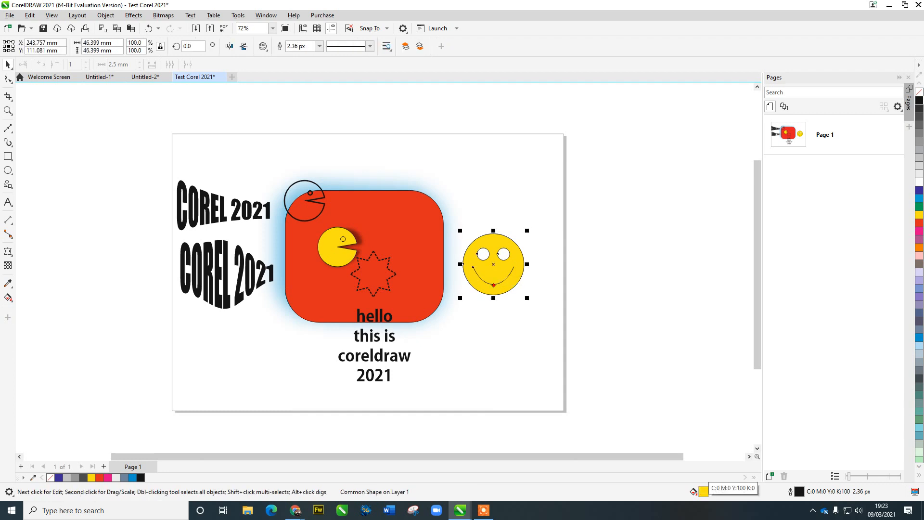
double_click(703, 491)
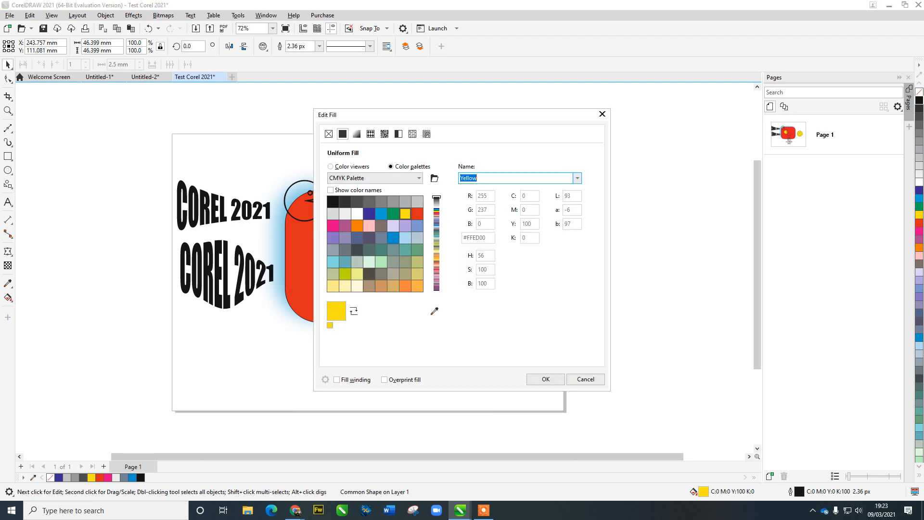
Step: Choose the CutContour spot colour from the Roland VersaWorks palette as the smiley face's fill
click(374, 178)
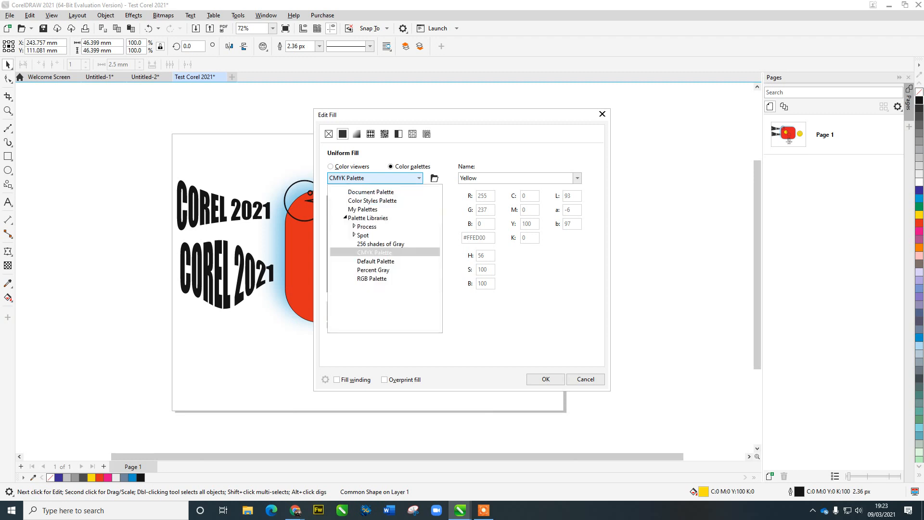
click(354, 235)
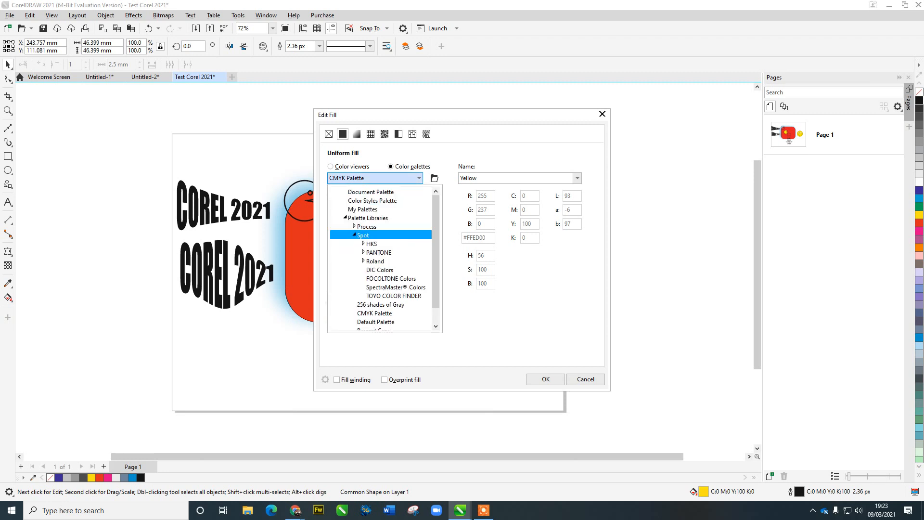
click(363, 261)
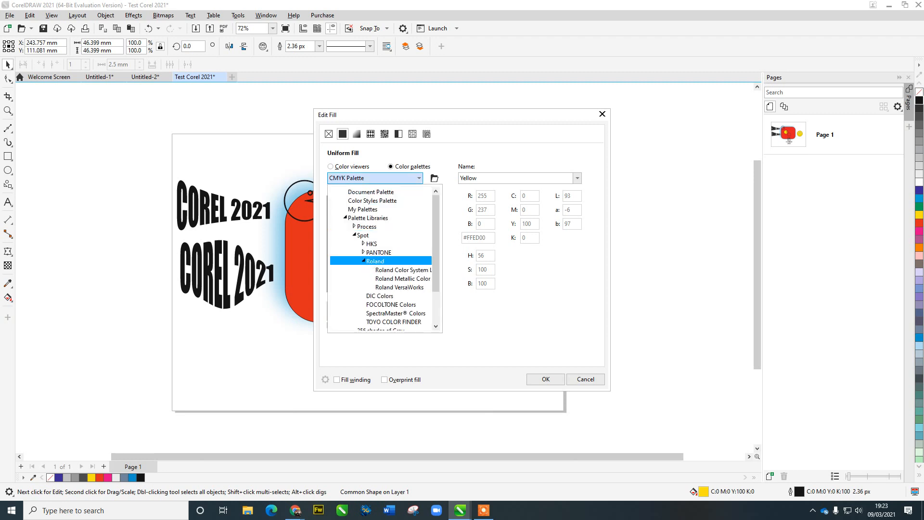
click(399, 287)
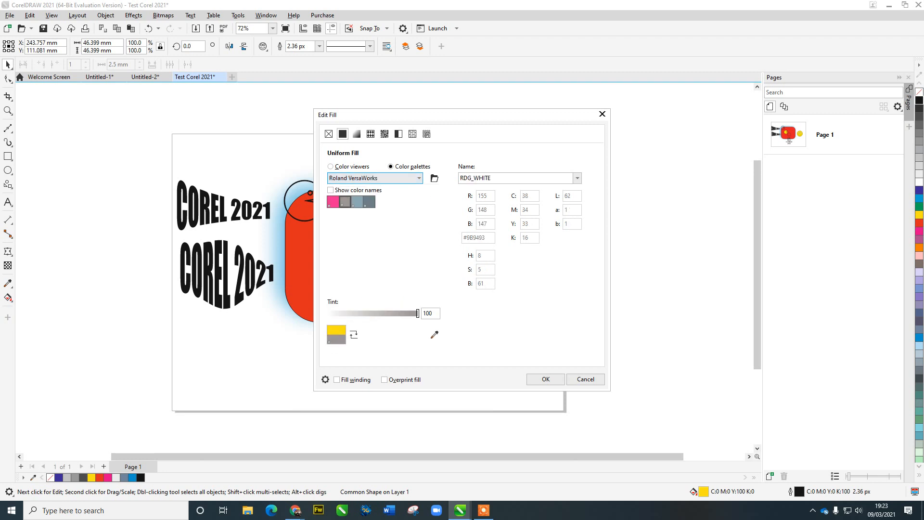
click(333, 202)
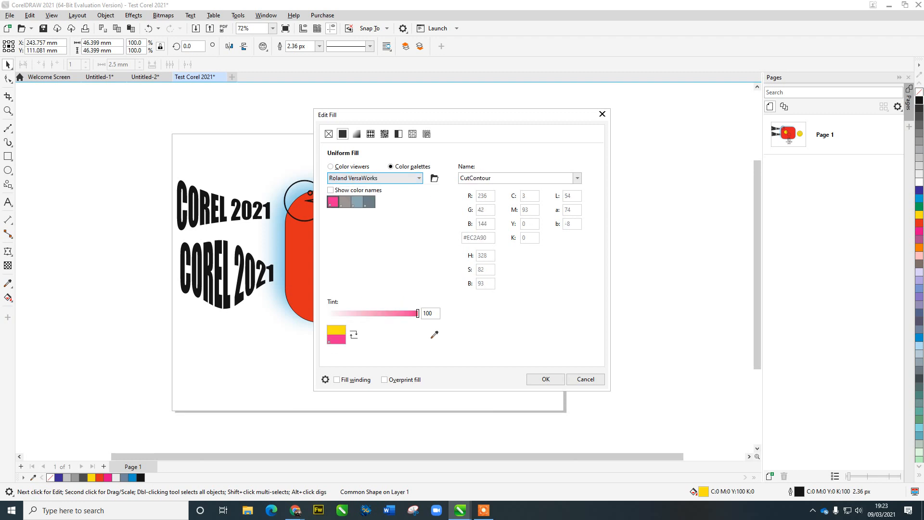
Step: Browse the palette libraries and return the fill to the CMYK Palette, trying a fountain fill before going back to uniform
click(375, 178)
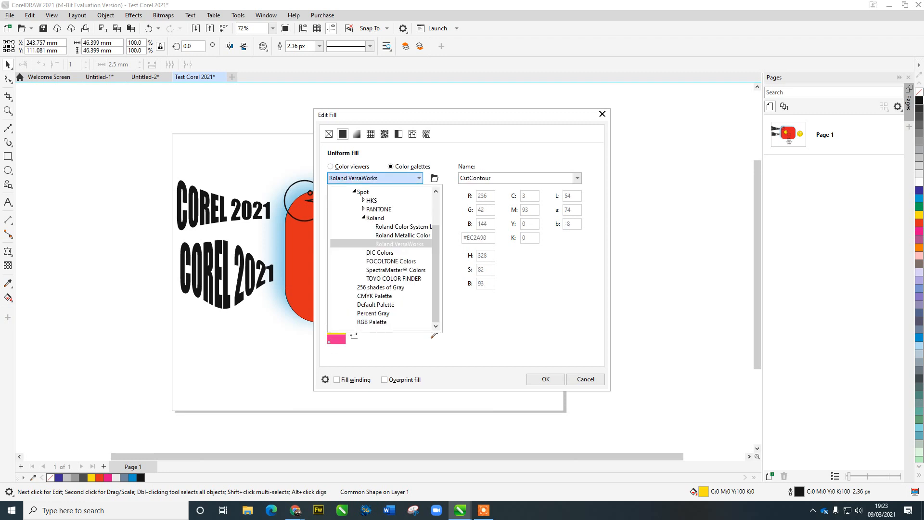
click(355, 192)
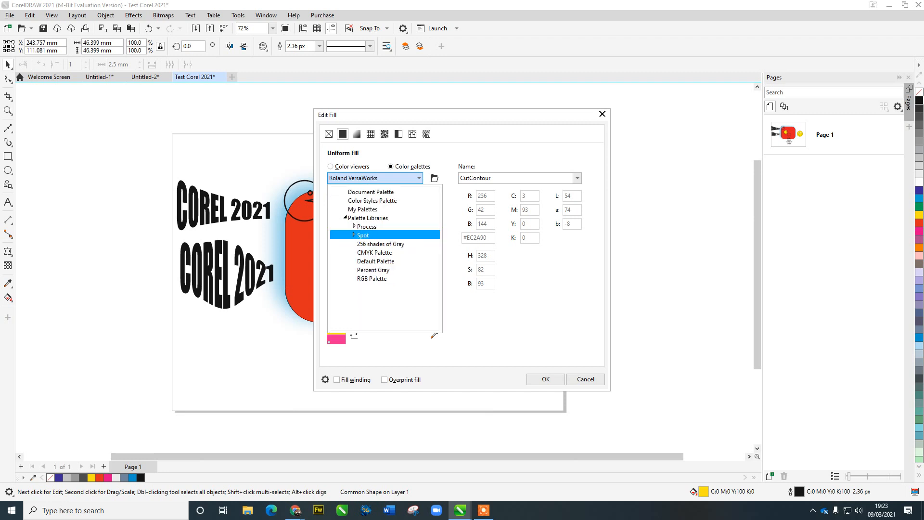
click(354, 235)
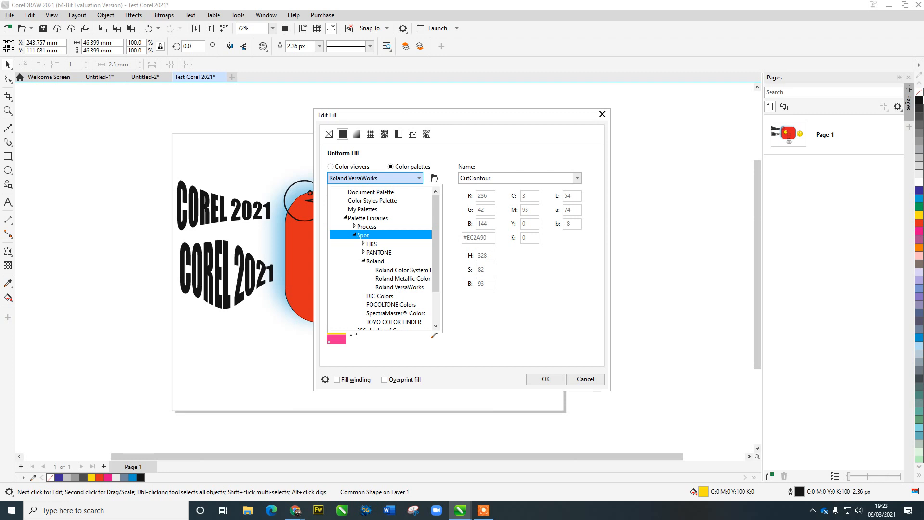
click(354, 235)
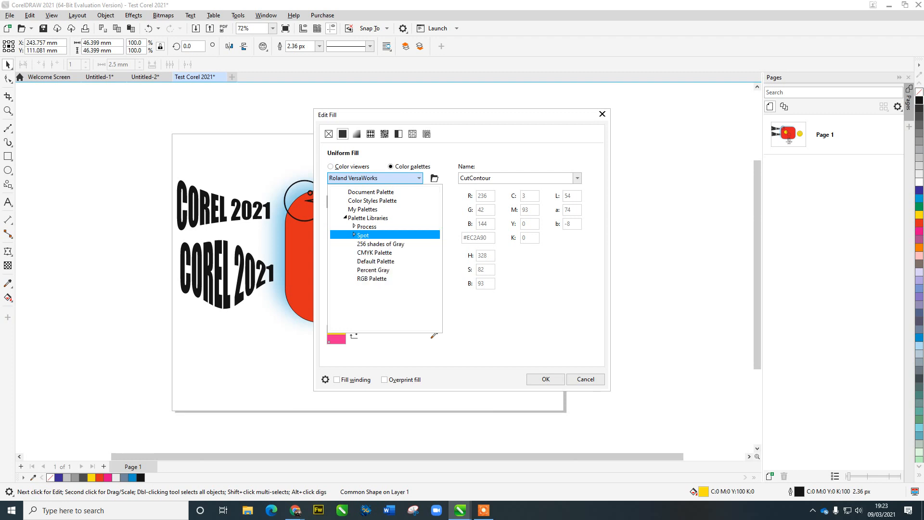
click(345, 218)
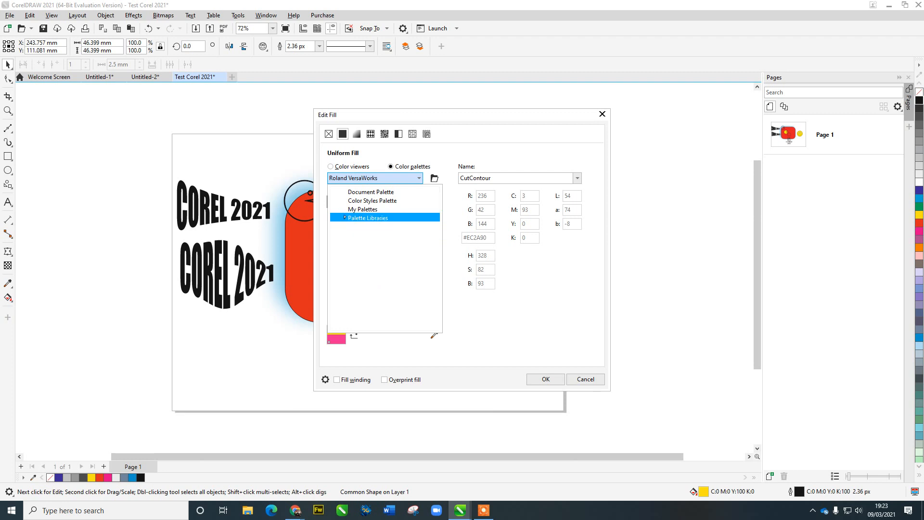
click(372, 200)
click(375, 177)
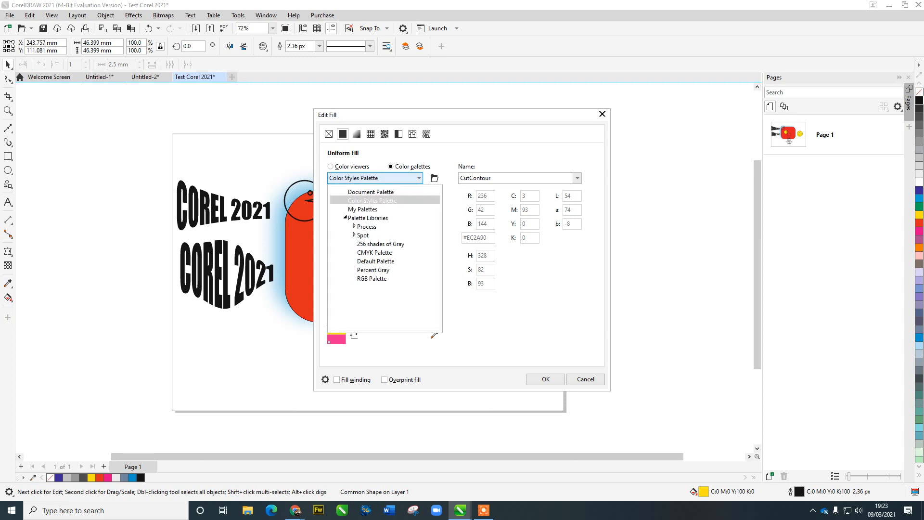
click(374, 252)
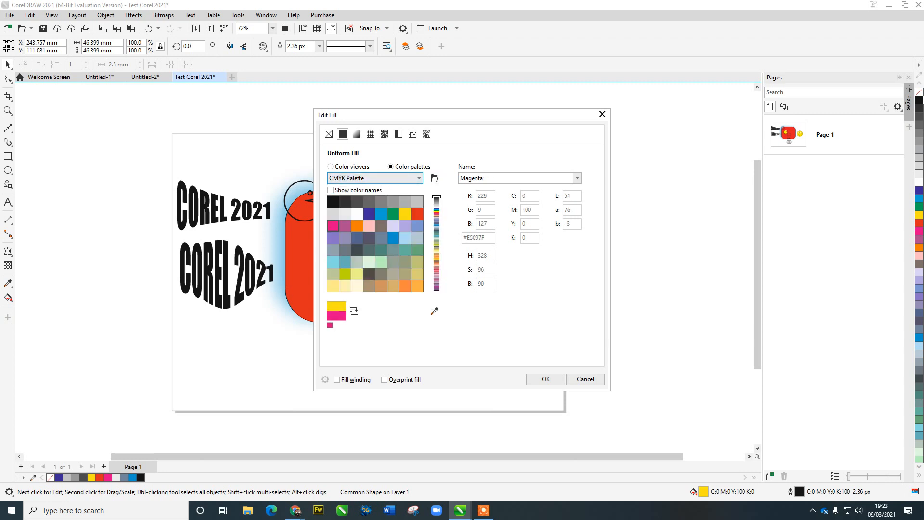
click(418, 178)
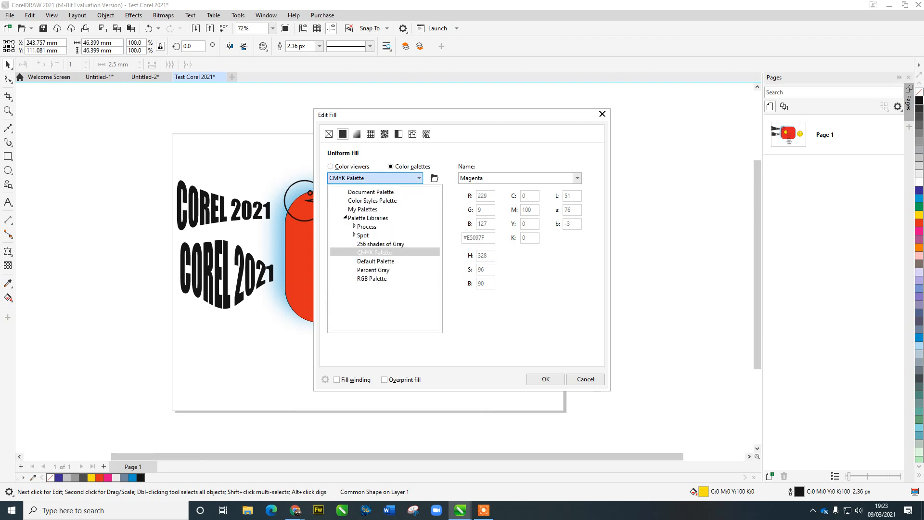
key(Escape)
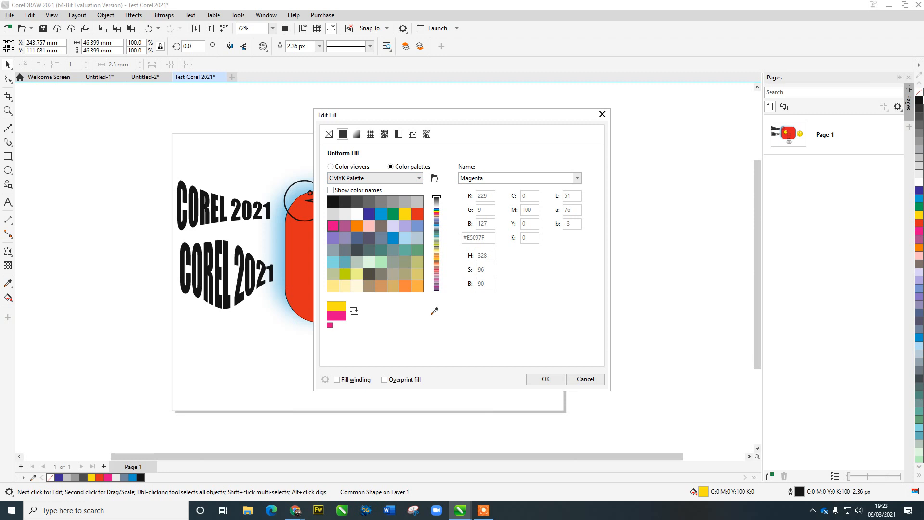
click(357, 134)
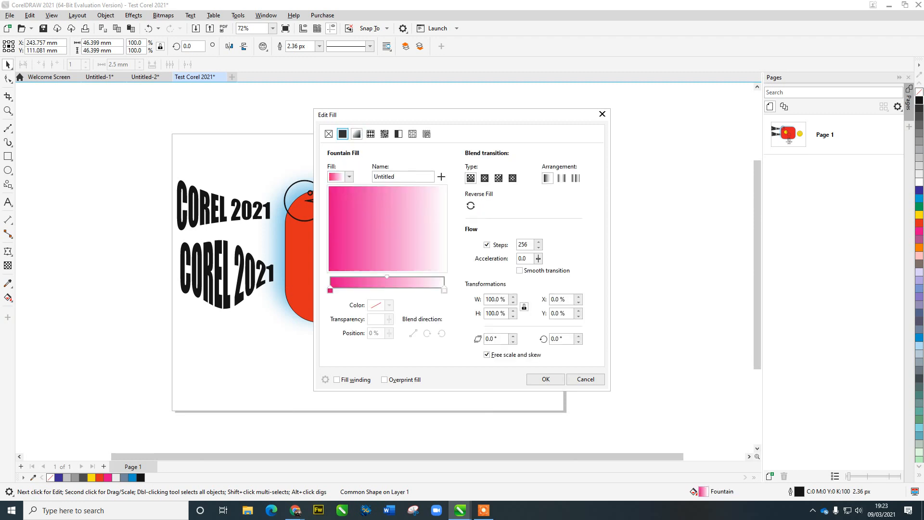
click(343, 134)
Step: Fill the smiley face with a custom colour from the color viewers, using the RGB model with values 0, 92, 185
click(330, 167)
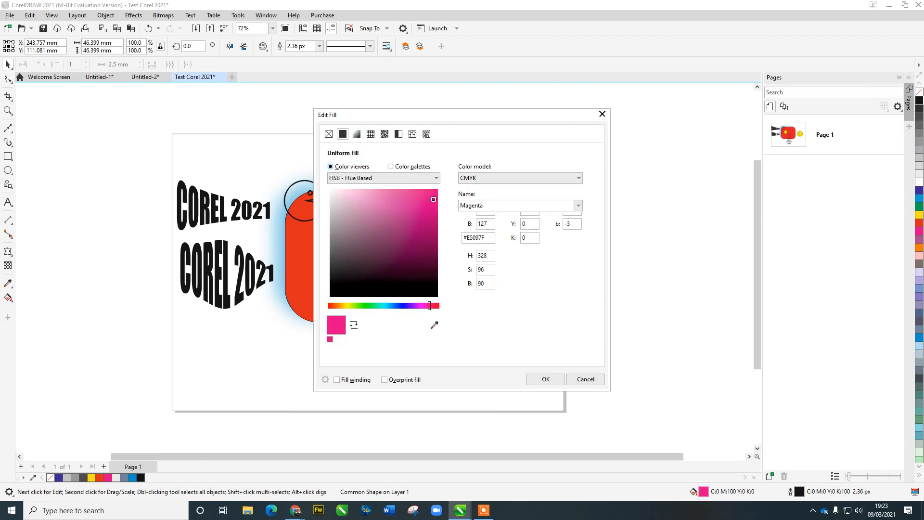
click(484, 222)
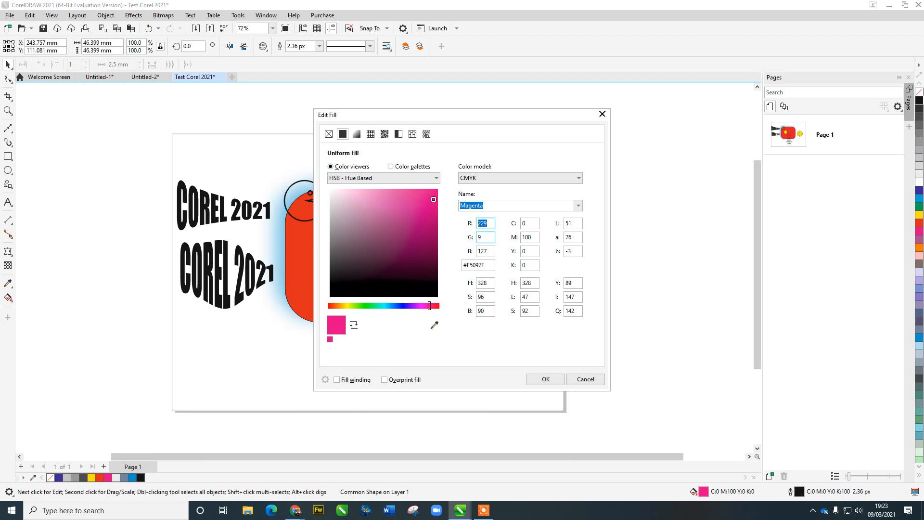
click(520, 178)
click(481, 196)
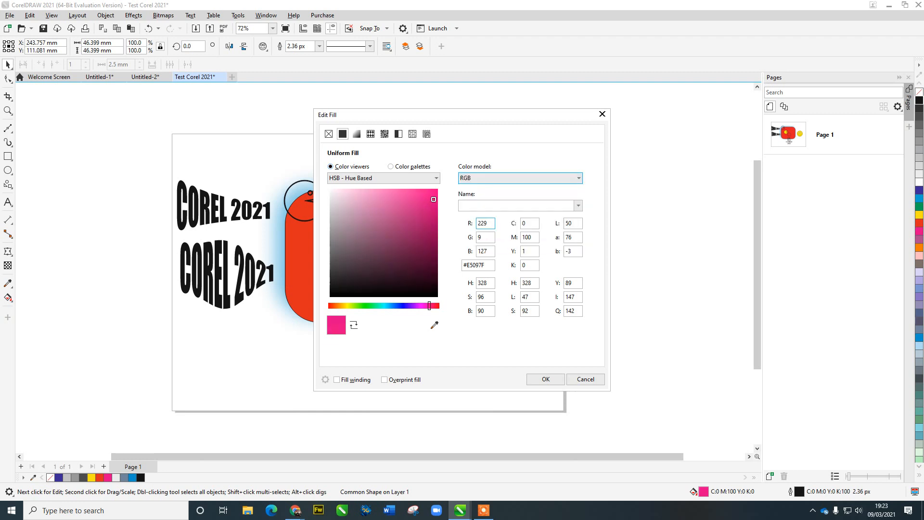
click(485, 223)
text(0)
key(Tab)
text(92)
key(Tab)
text(185)
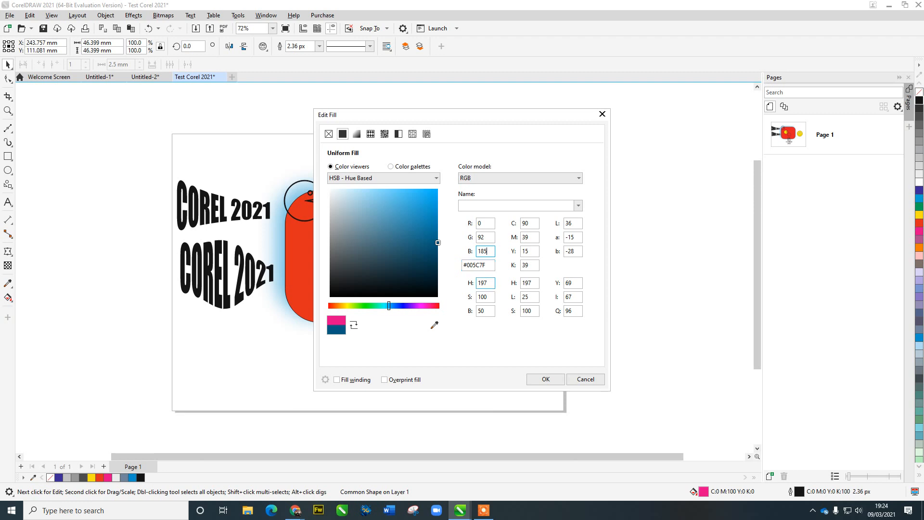
click(546, 379)
key(Escape)
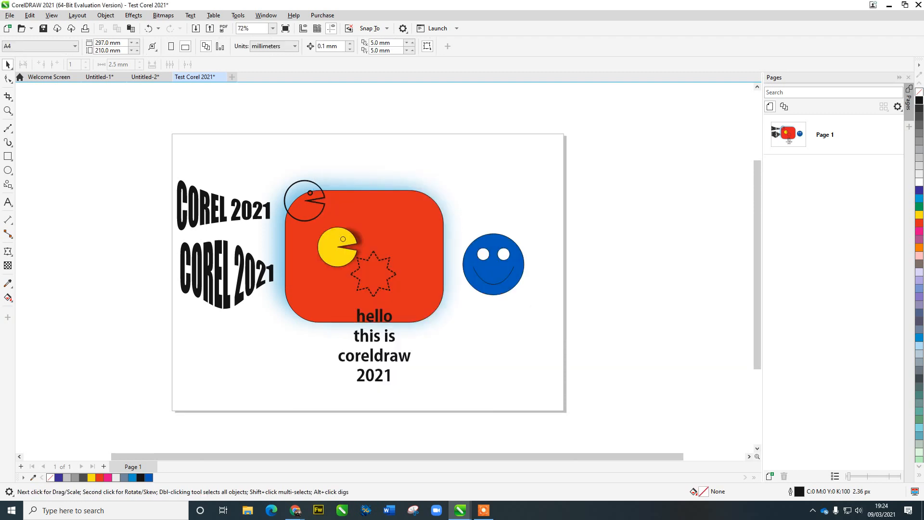
scroll(502, 273, up, 6)
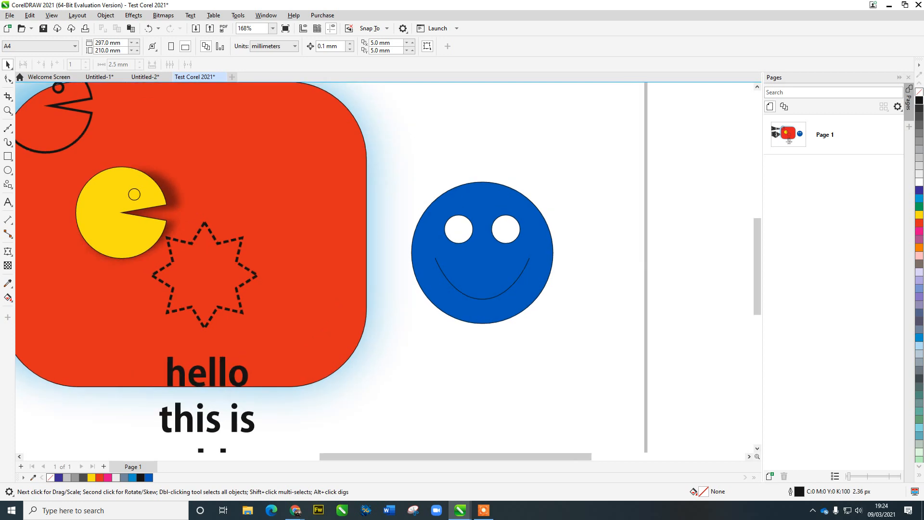
click(481, 299)
scroll(481, 299, down, 3)
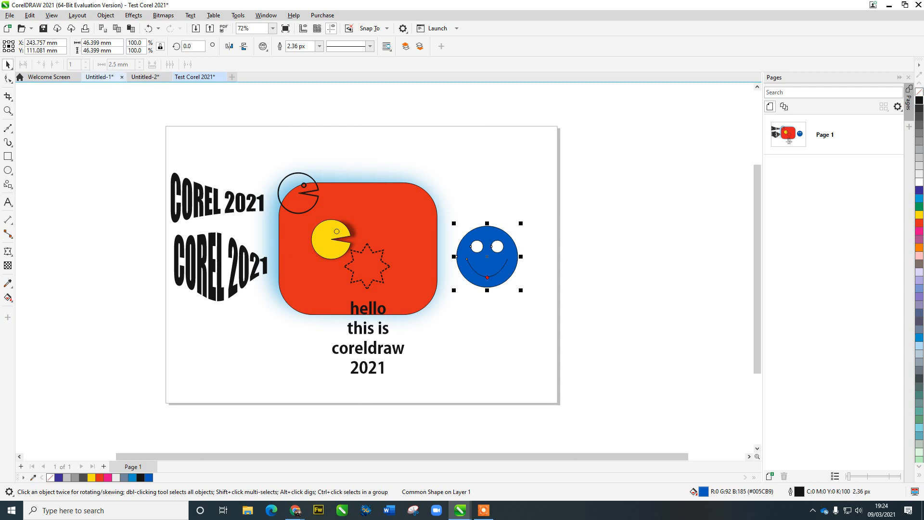
Step: In the Untitled-2 document, move the 3-point perspective bitmap to about X 332 px, Y 271 px and deselect it
click(99, 77)
click(144, 77)
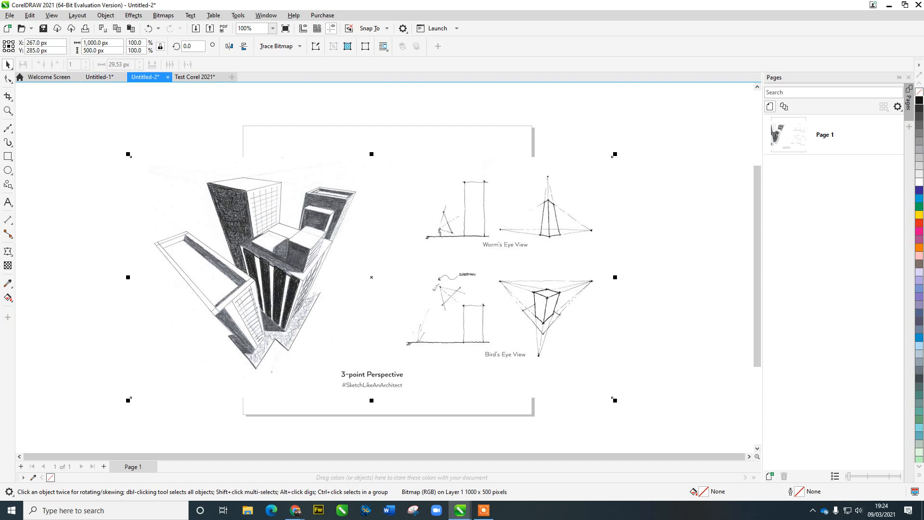
drag(371, 277, 402, 283)
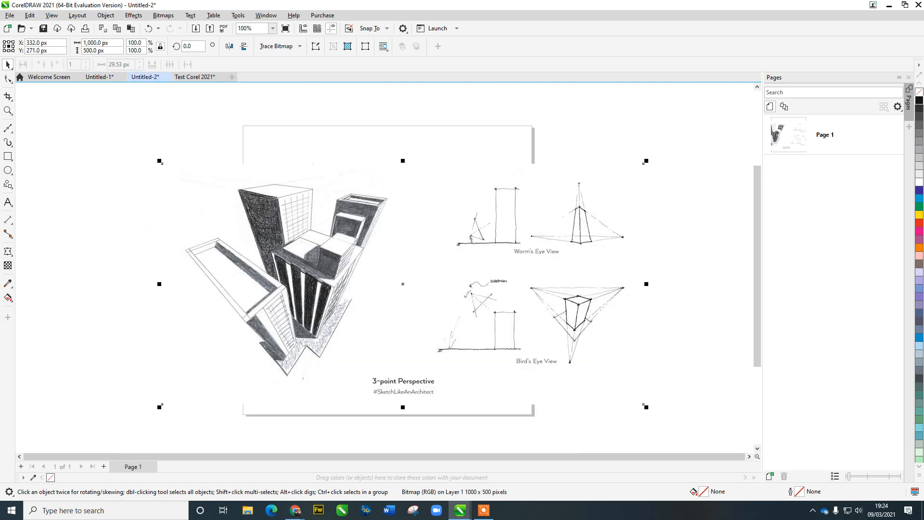
key(Escape)
Step: View the Welcome Screen, then return to the Test Corel 2021 document and clear the selection
click(49, 77)
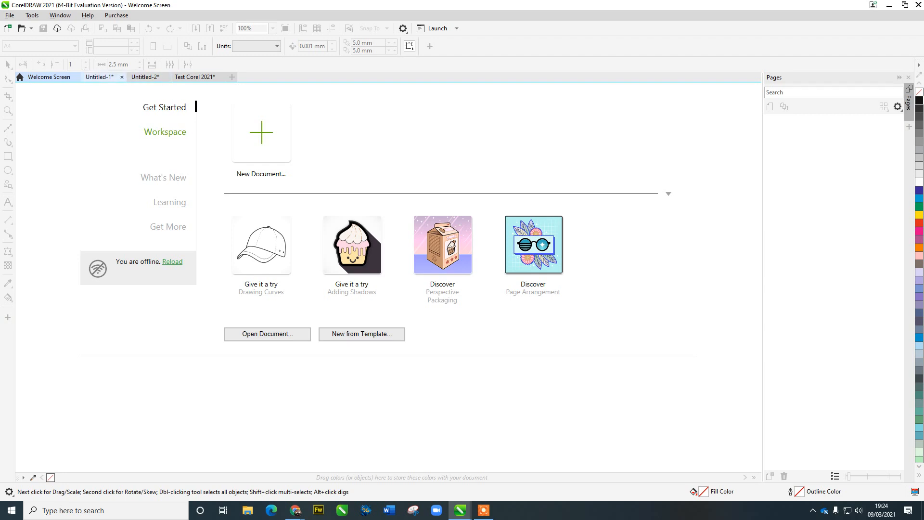
click(194, 77)
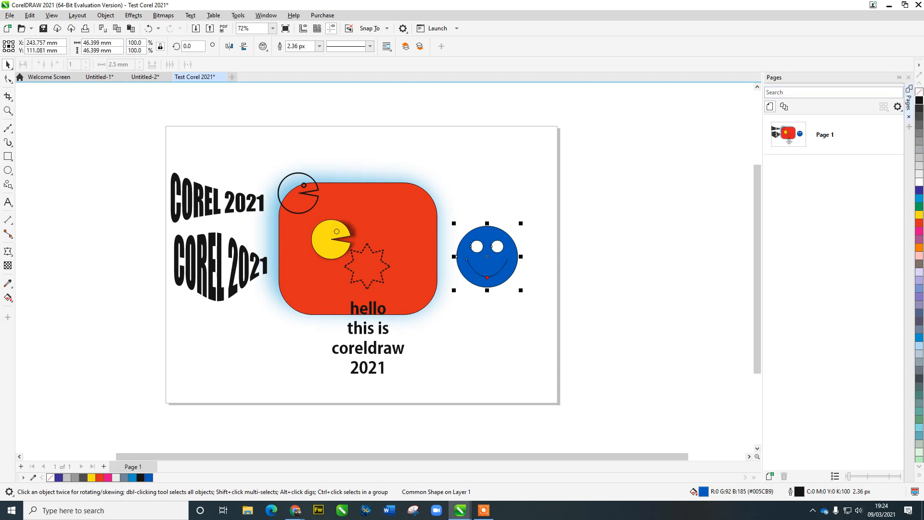
key(Escape)
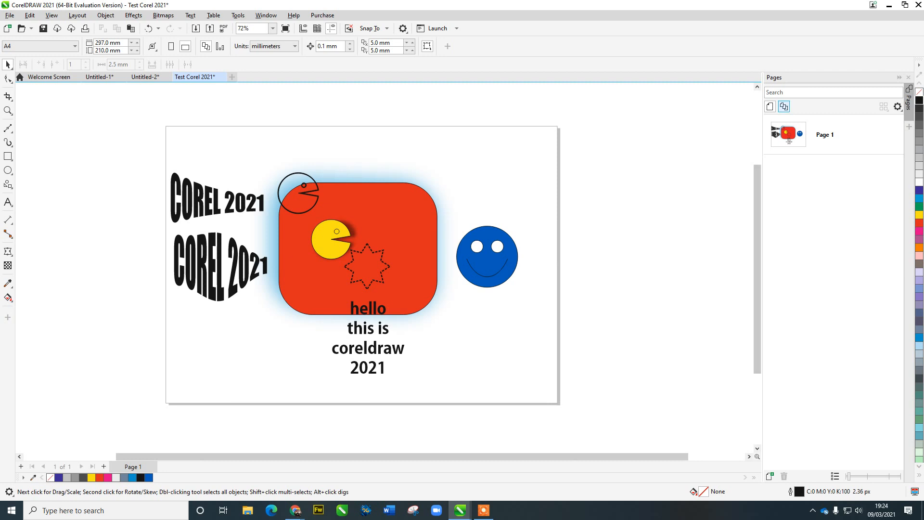
Step: Add the Objects and Export dockers to the workspace alongside Pages
click(908, 127)
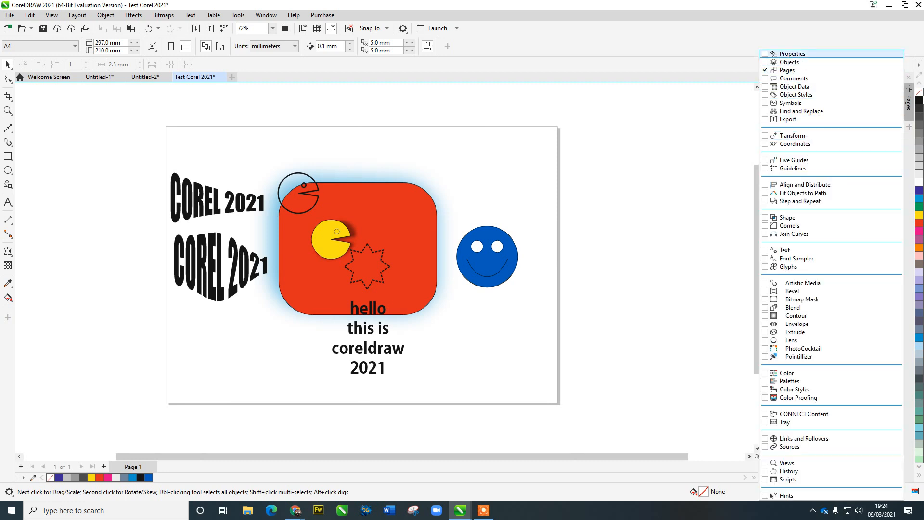
click(789, 61)
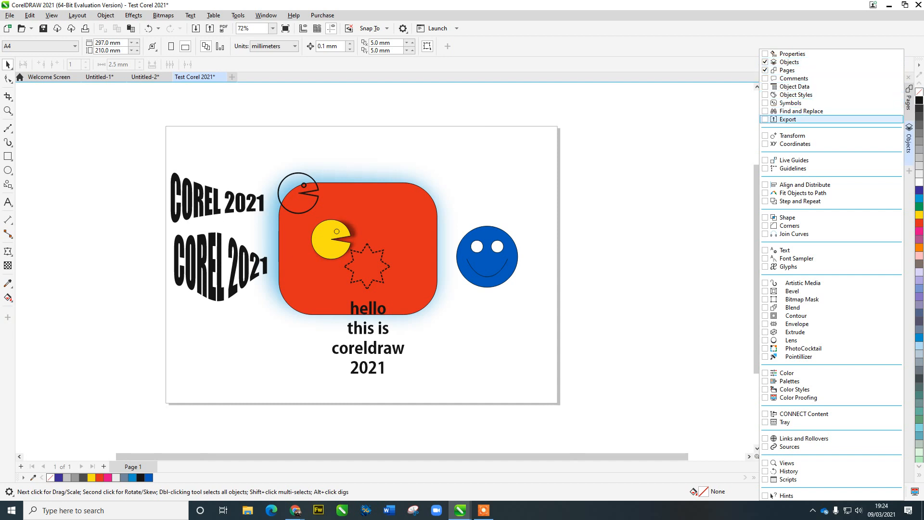
click(787, 119)
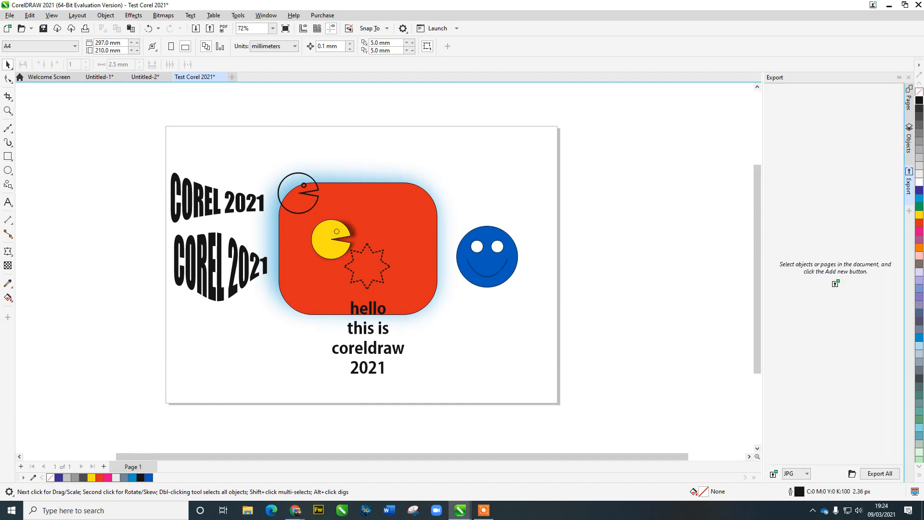
Step: Move the yellow Pac-Man group slightly up and right within the red rectangle, to about X 129 mm, Y 127 mm
click(445, 255)
key(Escape)
drag(336, 231, 341, 228)
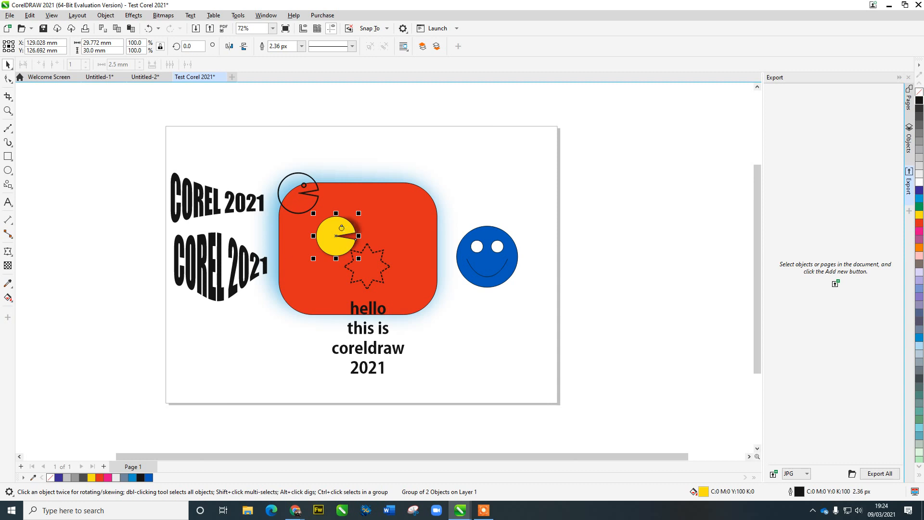
Step: Move the dashed star slightly up and right within the red rectangle and clear the selection
click(400, 226)
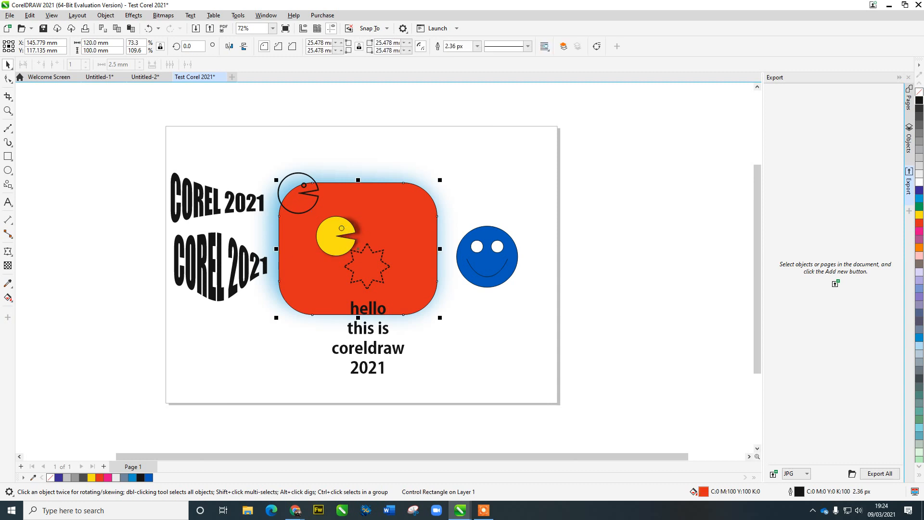
drag(384, 250, 388, 247)
click(336, 233)
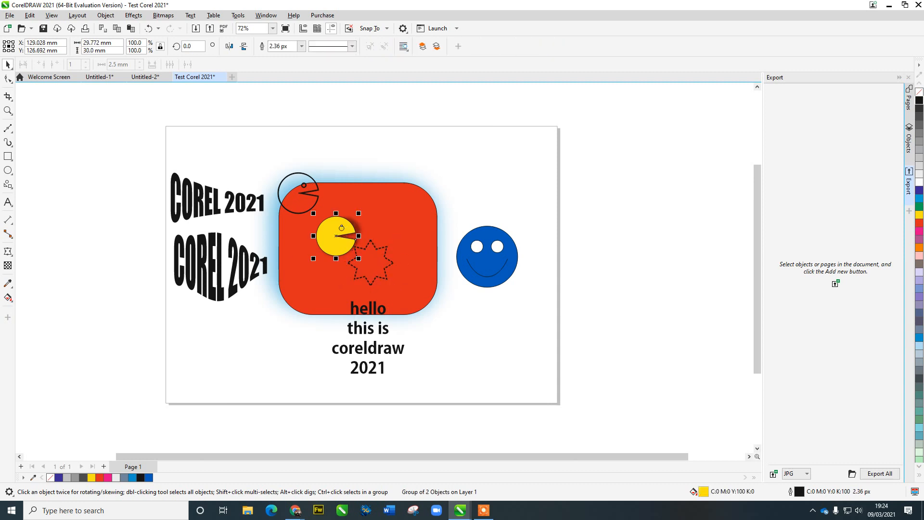
drag(51, 140, 254, 313)
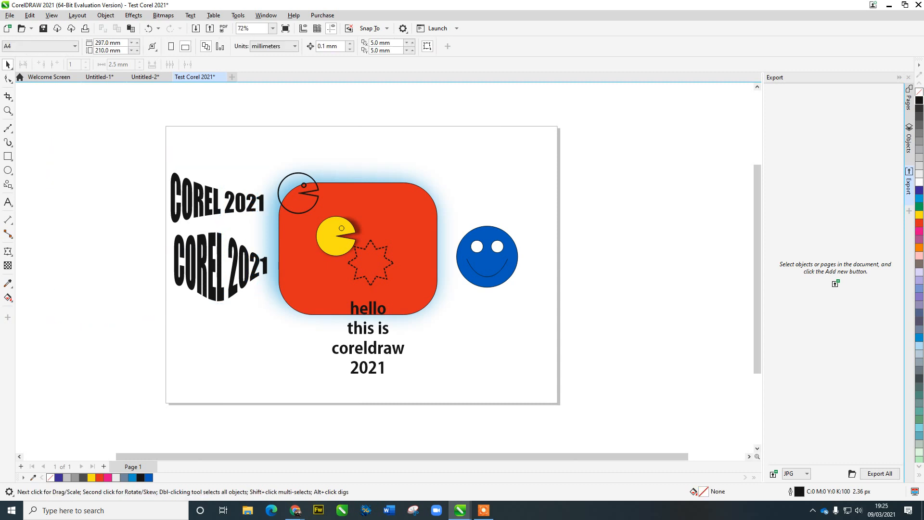
Step: Delete the lower COREL 2021 text, the "hello this is coreldraw 2021" text, the blue smiley face and the dashed star
click(219, 266)
key(Delete)
drag(305, 390, 433, 262)
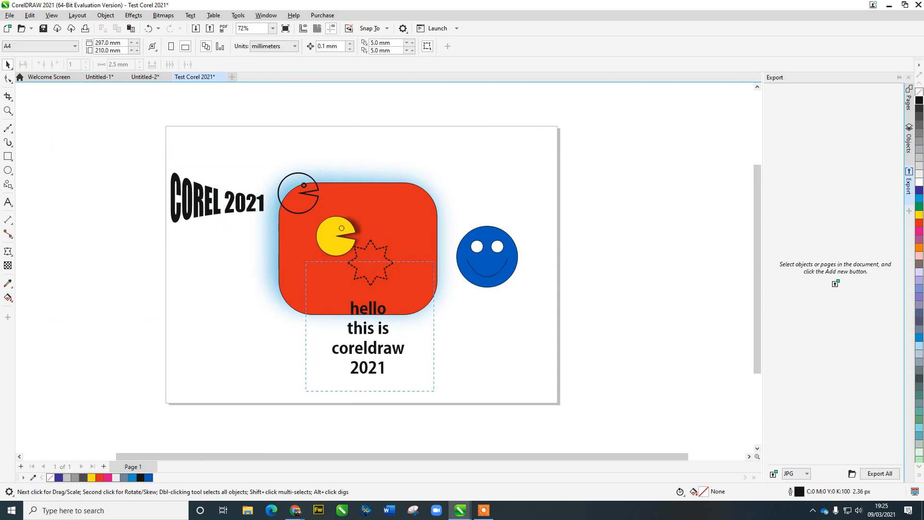
key(Delete)
drag(575, 180, 426, 307)
key(Delete)
click(370, 262)
key(Delete)
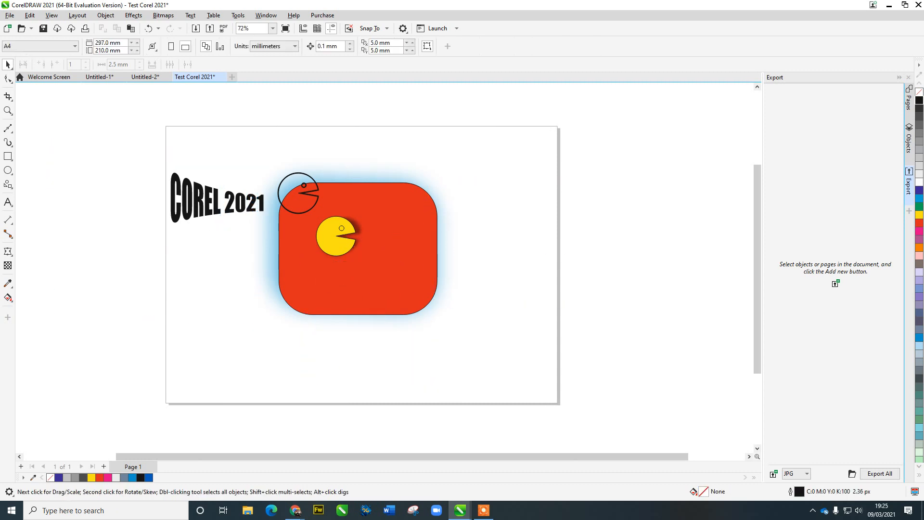
click(358, 248)
key(Delete)
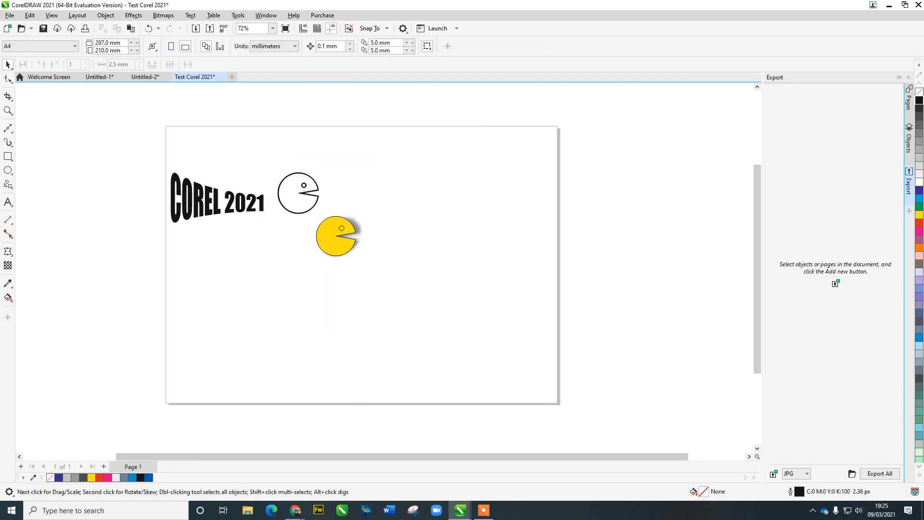
key(ctrl+z)
Step: Delete the unfilled outline Pac-Man at the red rectangle's upper-left corner
click(313, 183)
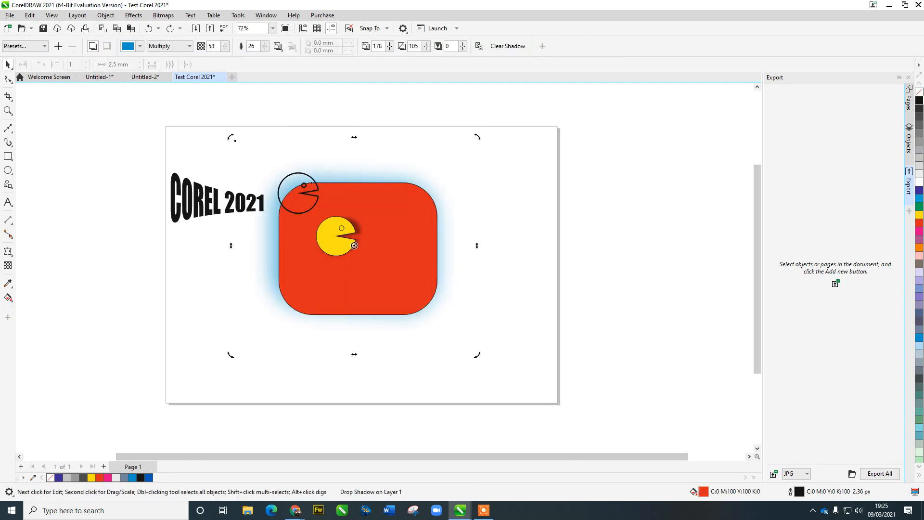
key(Escape)
click(293, 173)
key(Delete)
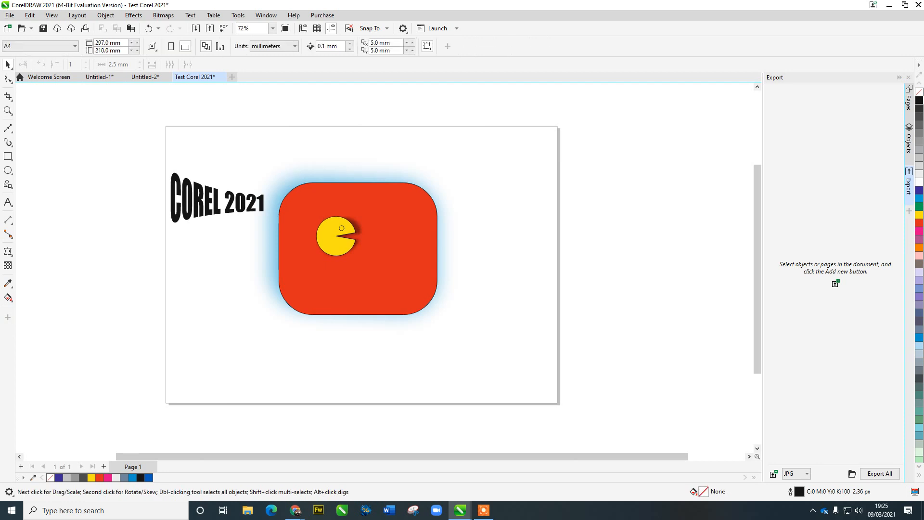
Step: Move the COREL 2021 text into the lower part of the red rectangle, to about X 143 mm, Y 95 mm
drag(202, 201, 426, 294)
key(Escape)
scroll(340, 281, up, 1)
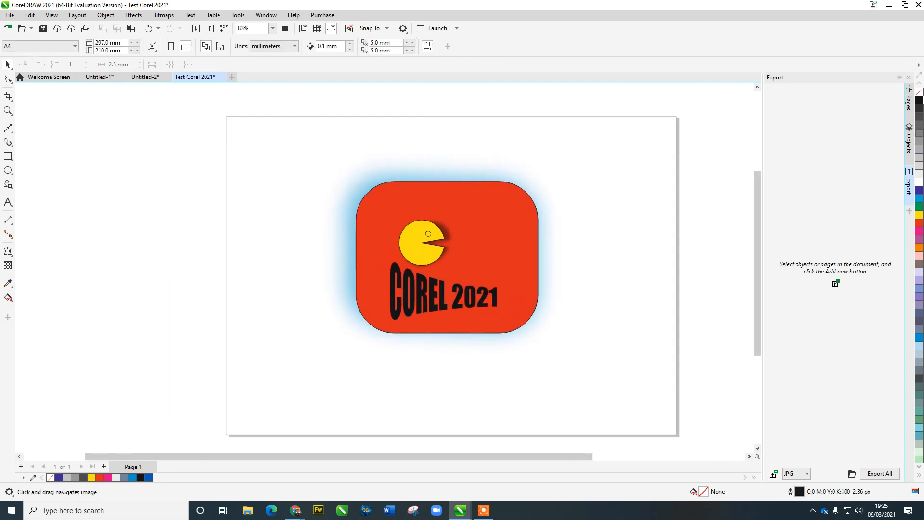
Step: Show the Objects docker and move the yellow Pac-Man group above the text, to about X 147 mm, Y 133 mm
click(908, 140)
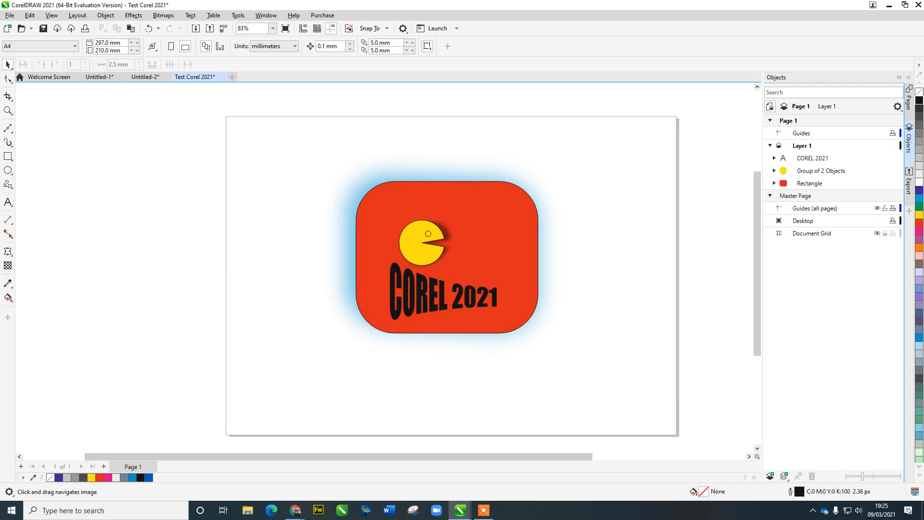
click(417, 243)
drag(428, 233, 455, 223)
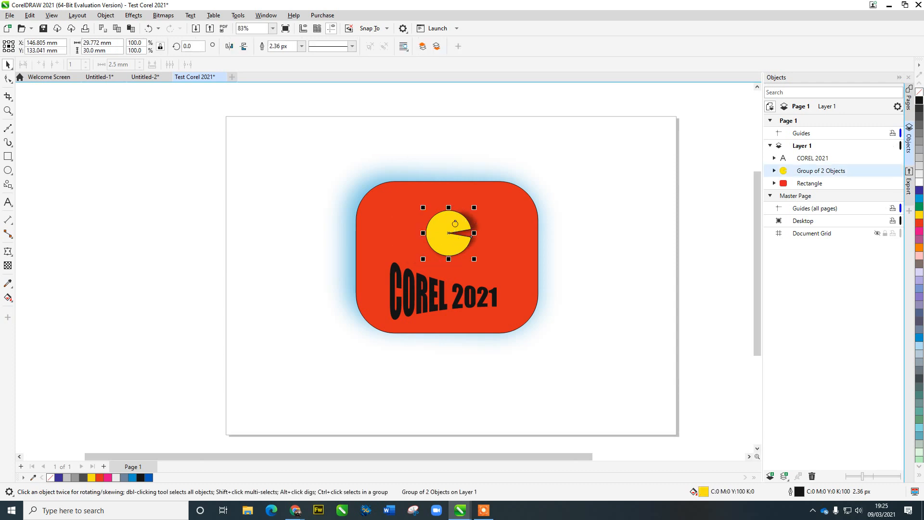
Step: Examine the text, Pac-Man group and rectangle in the object list, including the rectangle's drop shadow and the text's envelope
click(812, 158)
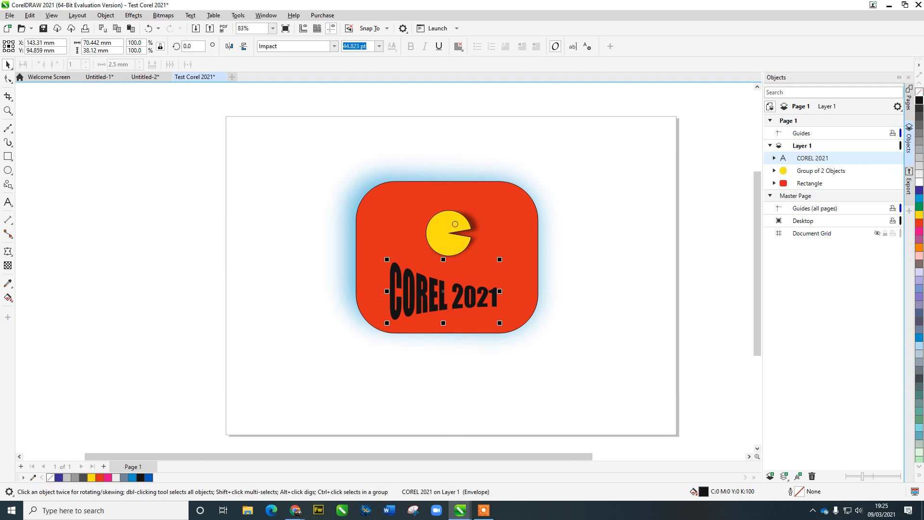
click(820, 171)
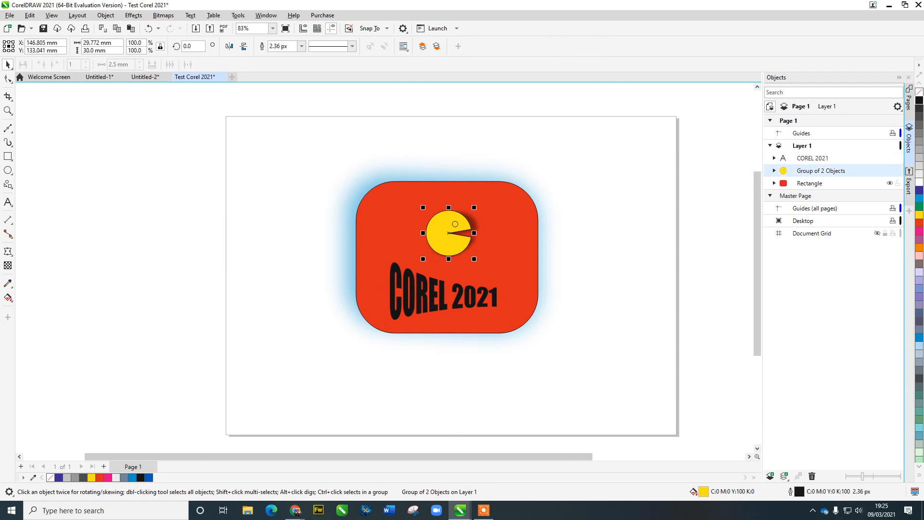
click(810, 183)
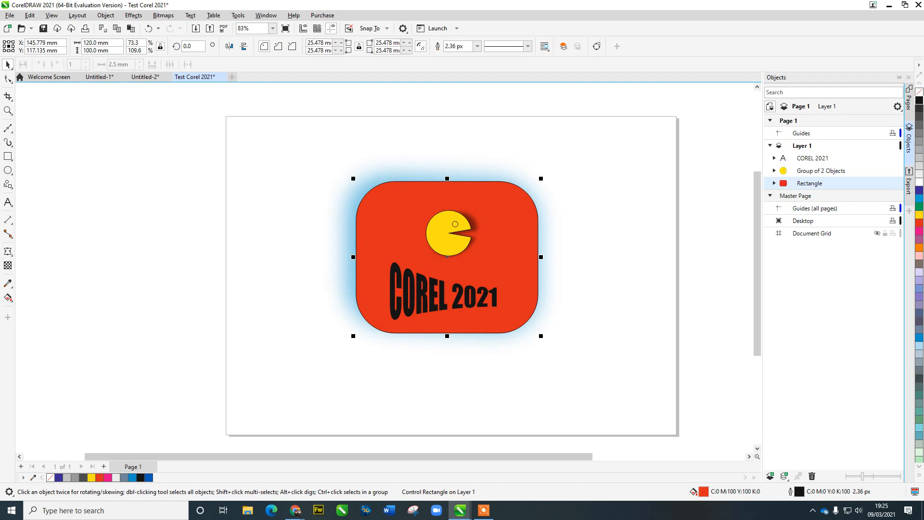
key(Escape)
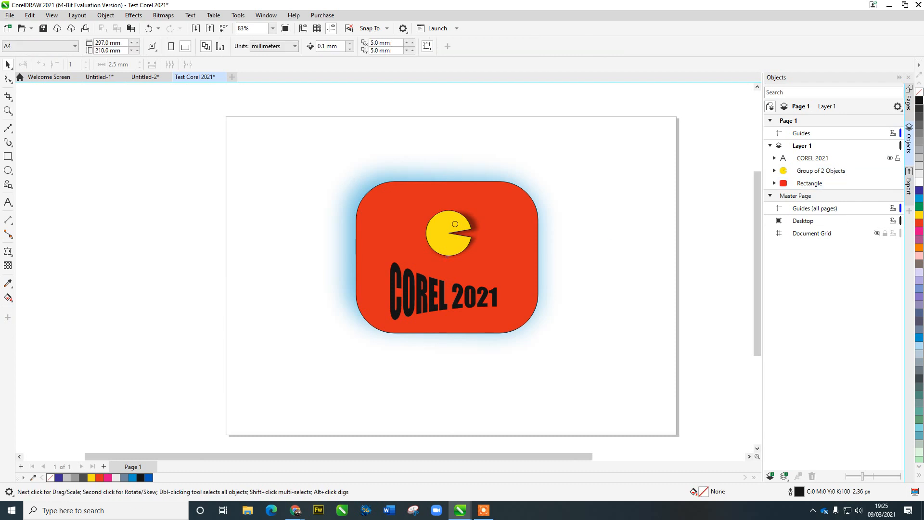
click(774, 183)
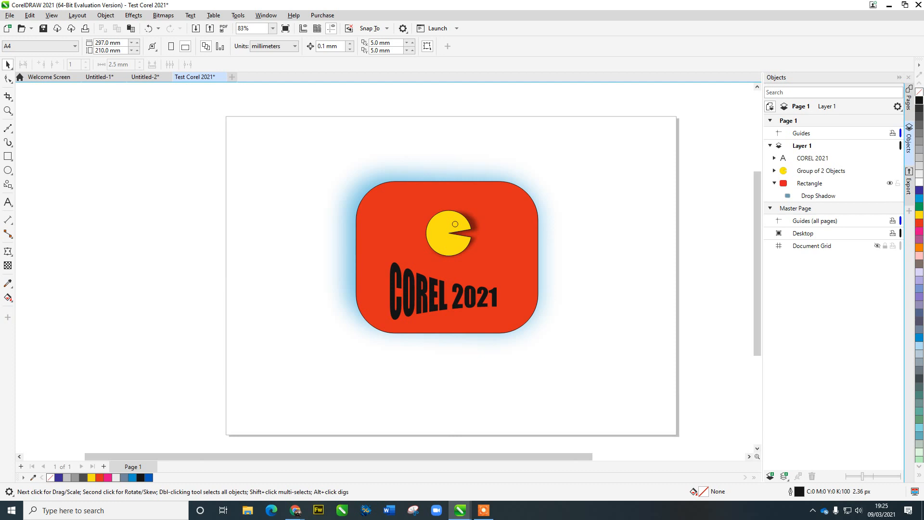
click(773, 183)
click(773, 158)
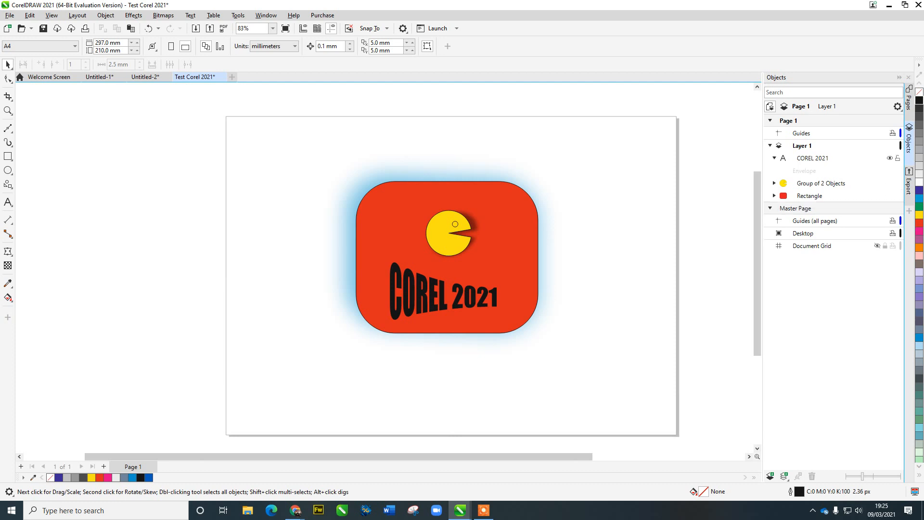
click(813, 158)
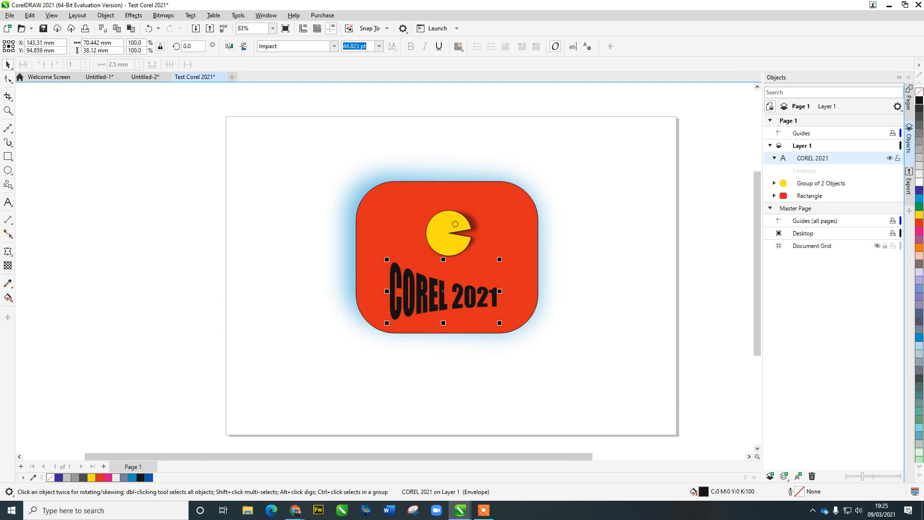
click(774, 158)
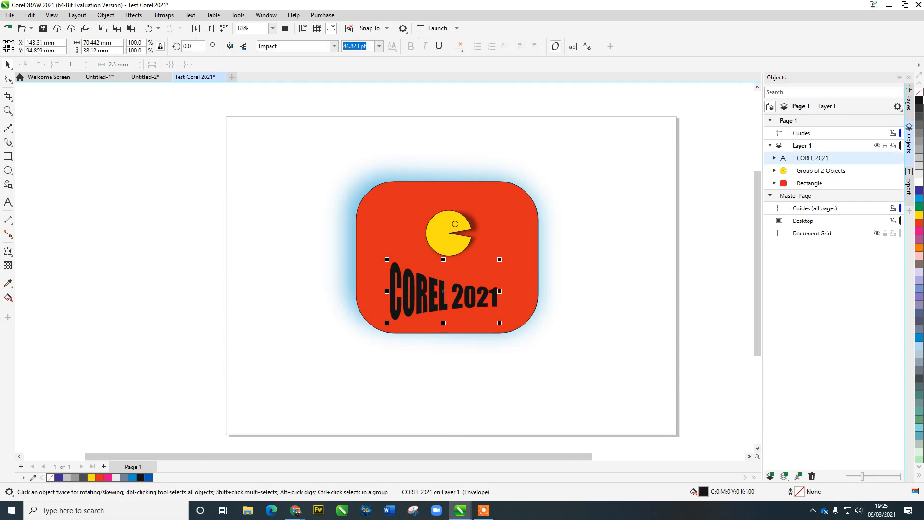
key(Escape)
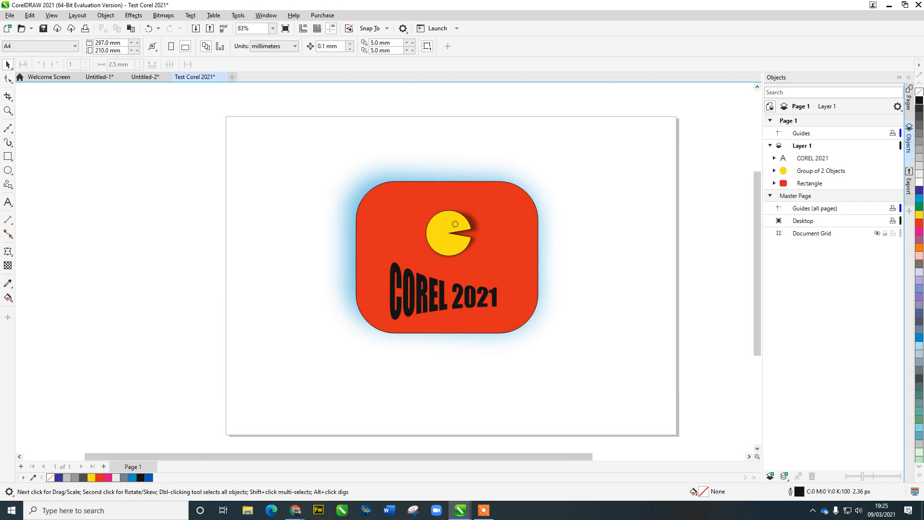
Step: Rename Layer 1 as Corel Pacman
drag(268, 144, 674, 428)
click(802, 146)
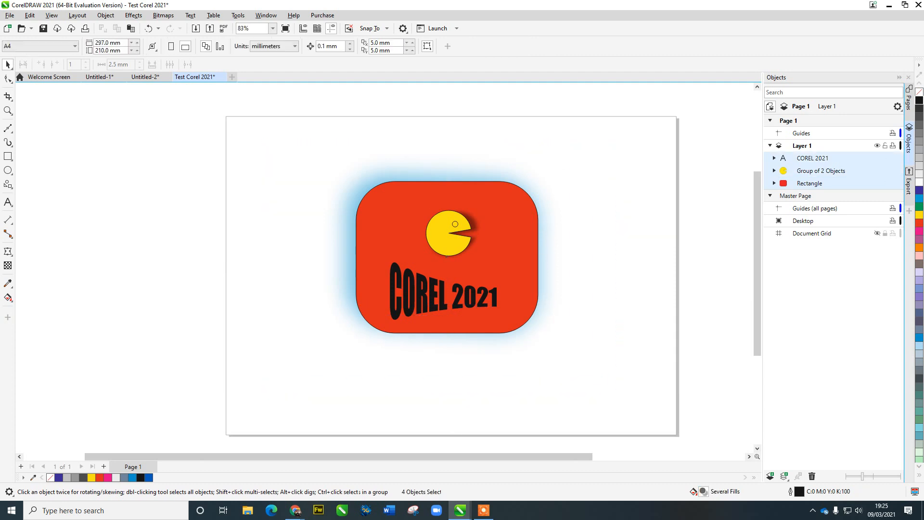
click(802, 145)
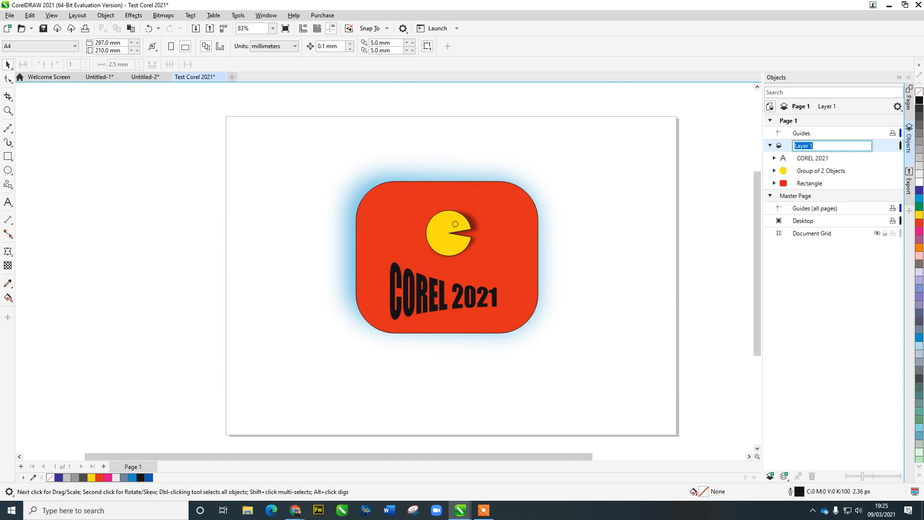
text(Corel PAc)
key(BackSpace)
text(cman)
key(Return)
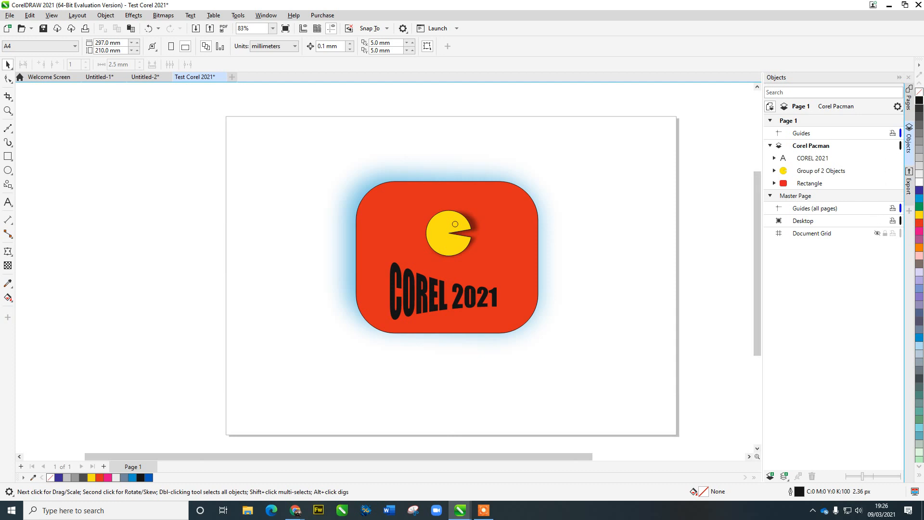
Step: Show the Export docker and group all the artwork on the page
click(908, 182)
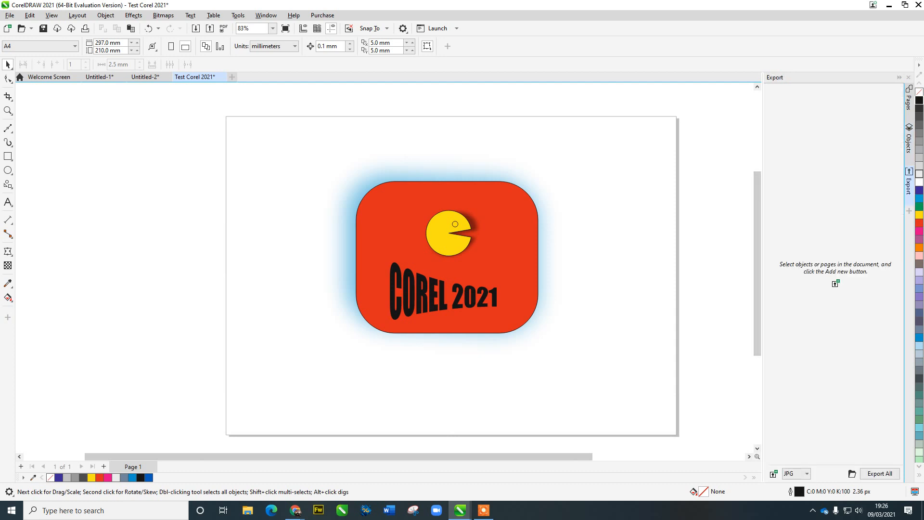
drag(232, 112, 620, 404)
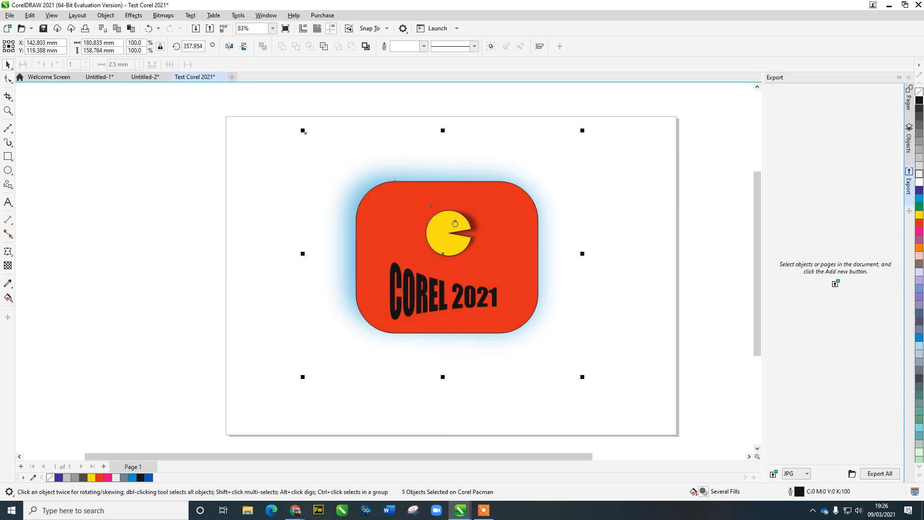
key(ctrl+g)
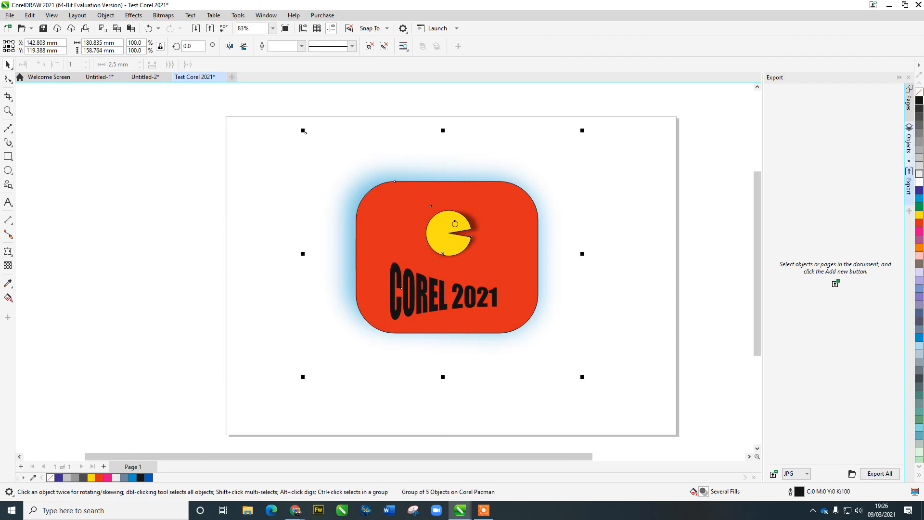
Step: Check the new group in the object list and add it to the export list as a JPG
click(909, 139)
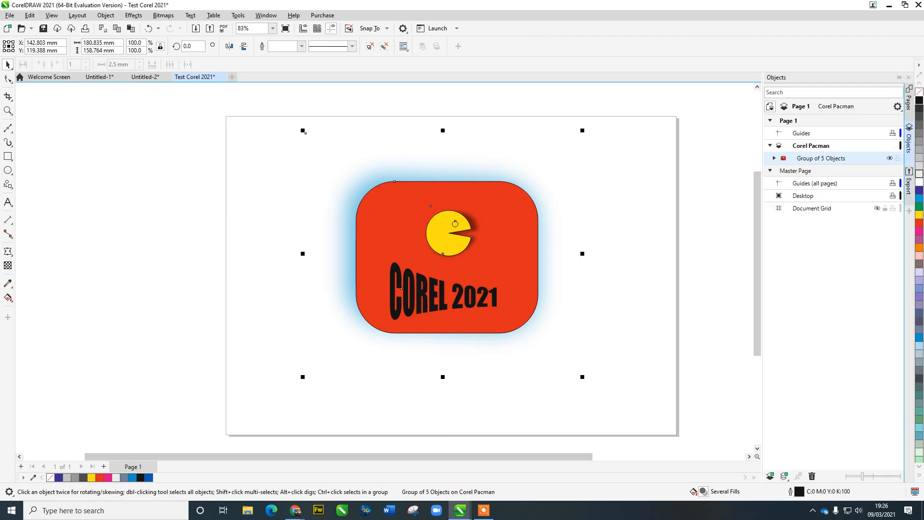
click(909, 183)
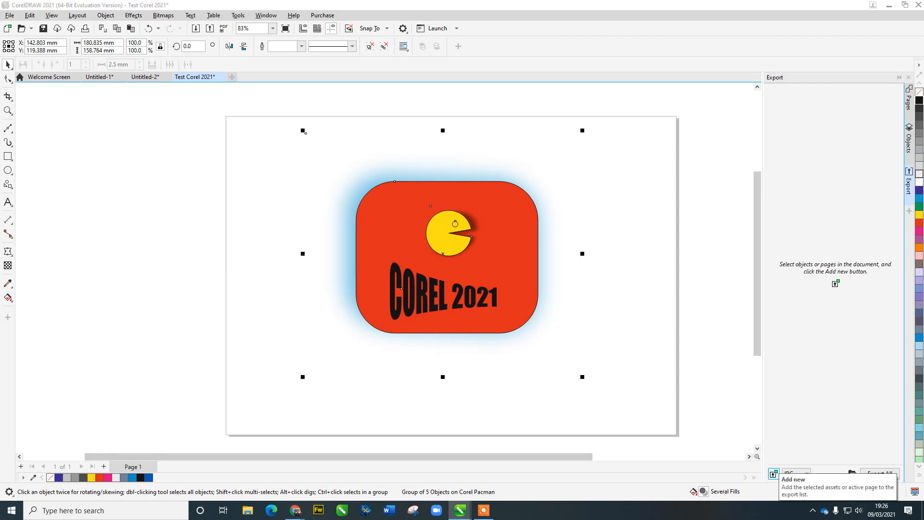
click(773, 474)
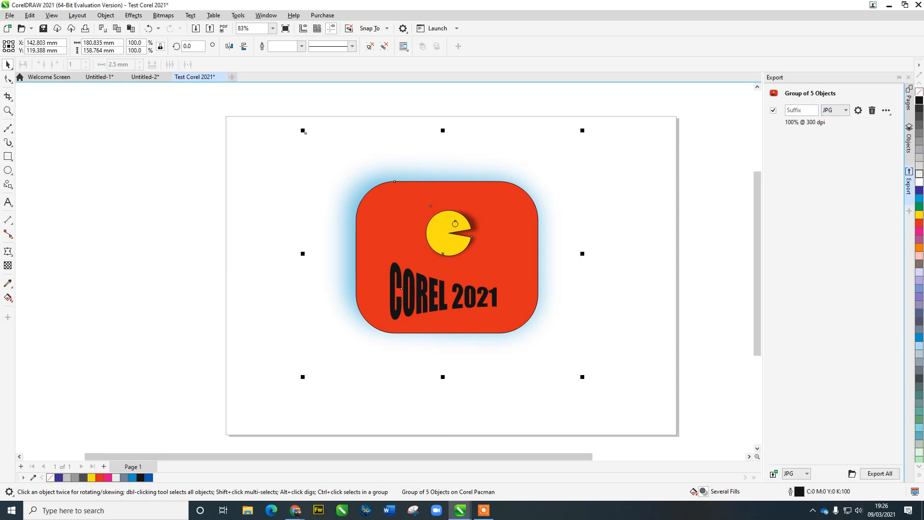
Step: Rename the artwork group in the object list as Corel Pacman
click(908, 142)
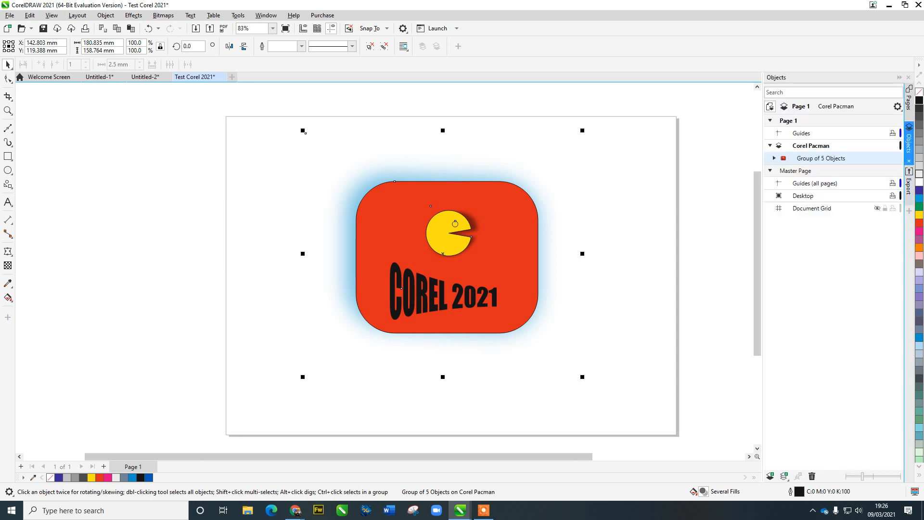
click(810, 146)
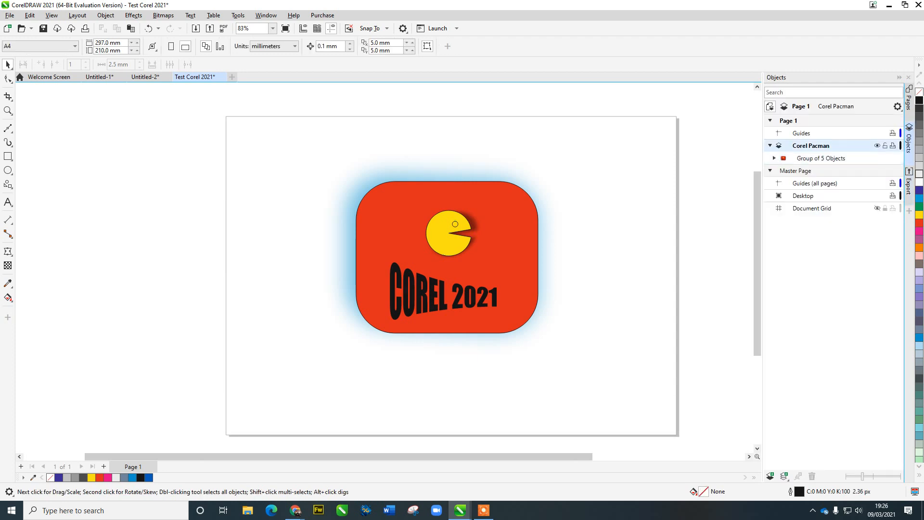
click(821, 157)
click(808, 158)
double_click(807, 158)
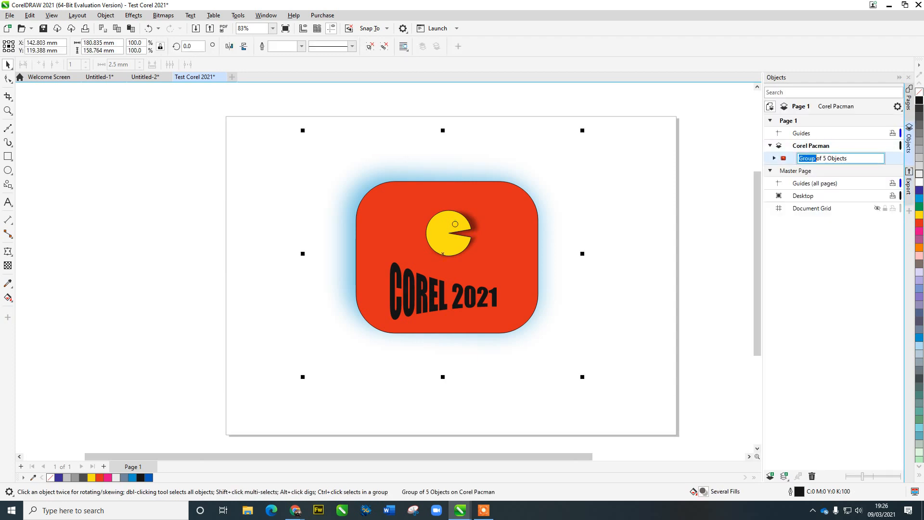
double_click(807, 158)
double_click(807, 158)
click(815, 158)
key(ctrl+a)
text(Corel Pacman)
key(Return)
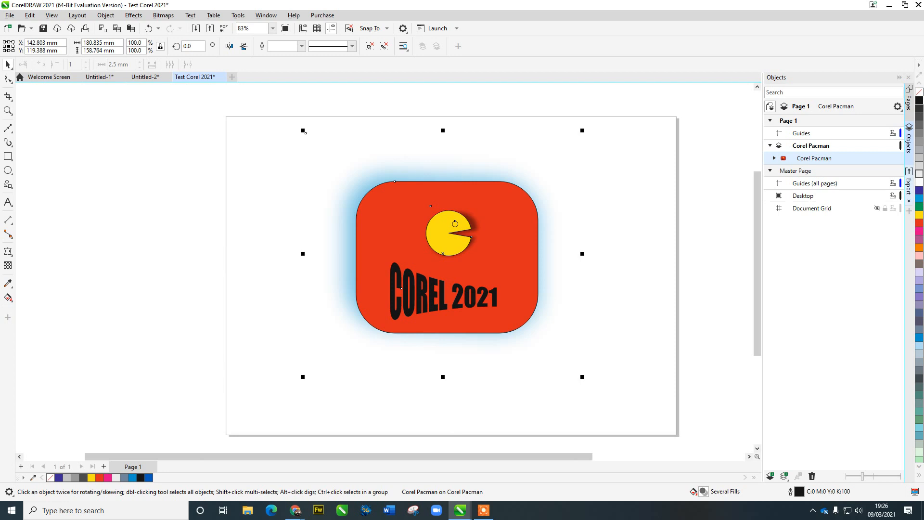
Step: Remove Corel Pacman from the export list, and move its group slightly right, to about X 145 mm, Y 119 mm, keeping it selected
click(908, 185)
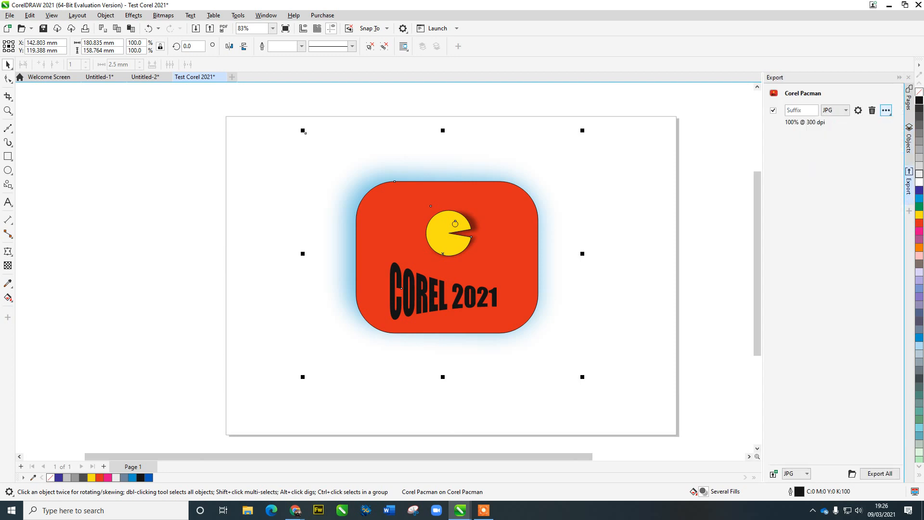
click(872, 110)
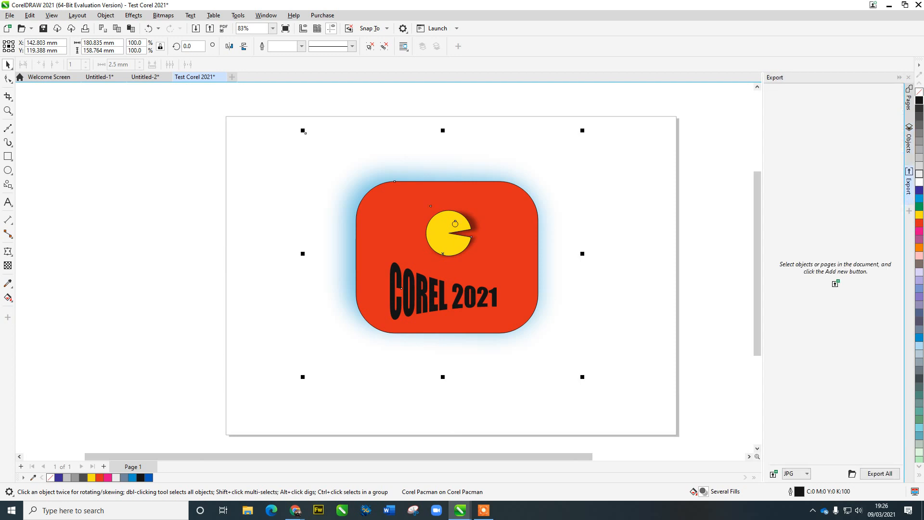
drag(443, 253, 446, 253)
key(Escape)
key(ctrl+a)
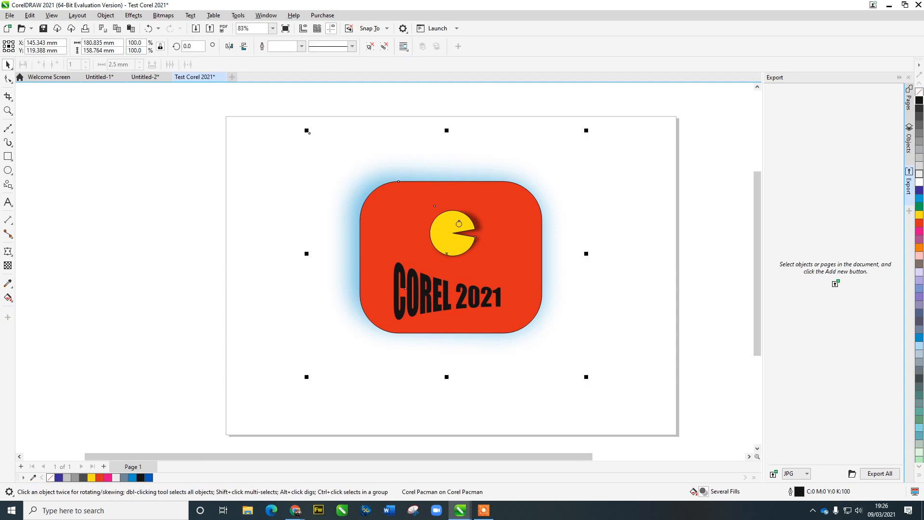
Step: Add the selected Corel Pacman artwork to the export list as a JPG asset
click(773, 473)
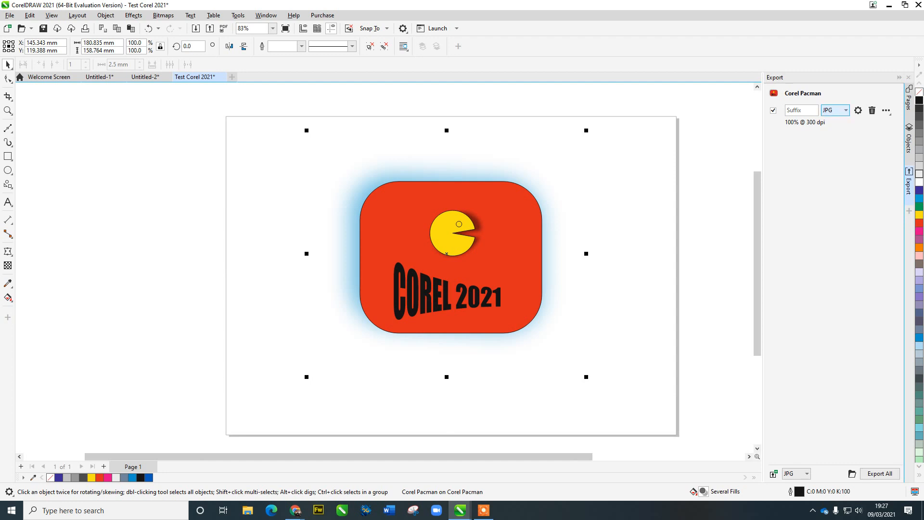
click(796, 473)
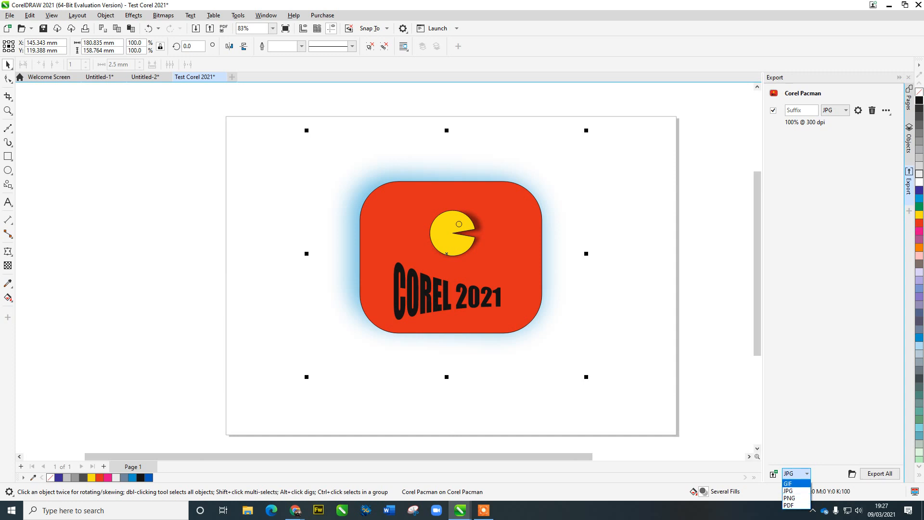
click(789, 490)
Step: Examine the export destination folder and the JPEG settings of the Corel Pacman asset, leaving both without changes
click(851, 473)
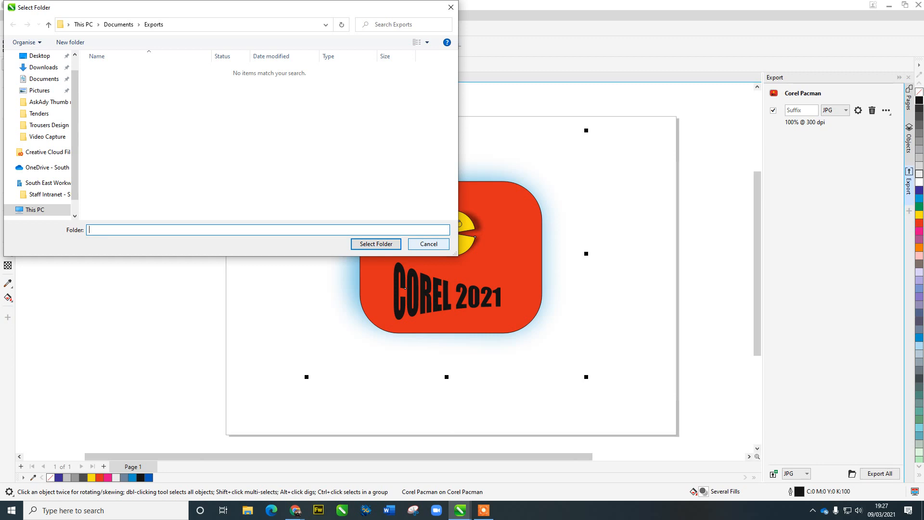
click(429, 243)
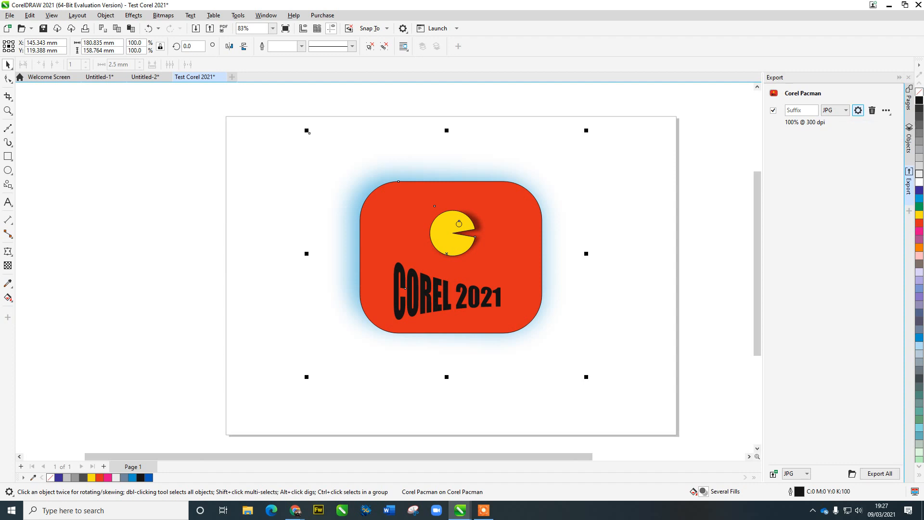
click(858, 110)
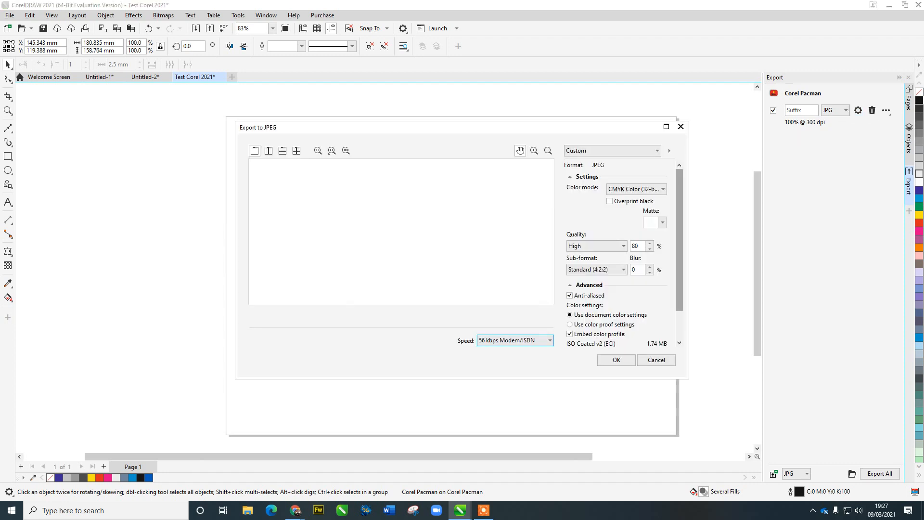
click(680, 127)
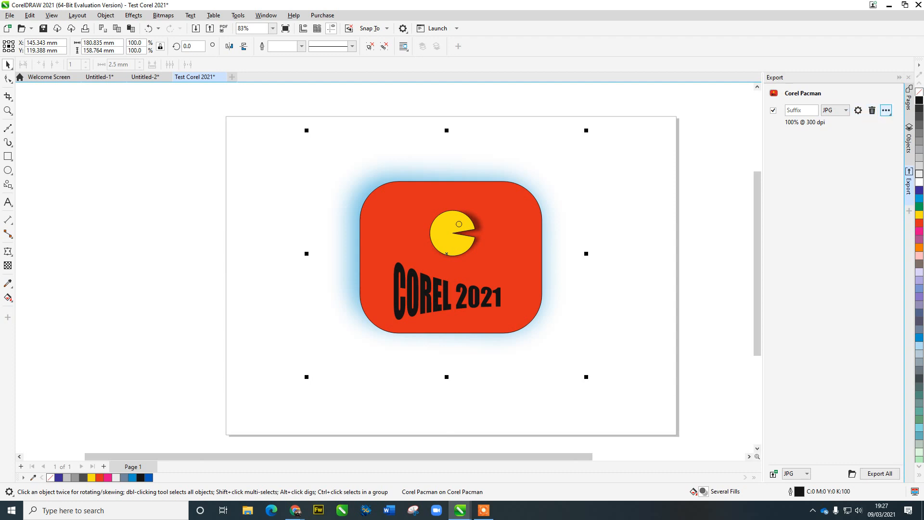
Step: Duplicate the Corel Pacman JPG export item and set the copy's resolution to 150 dpi
click(885, 110)
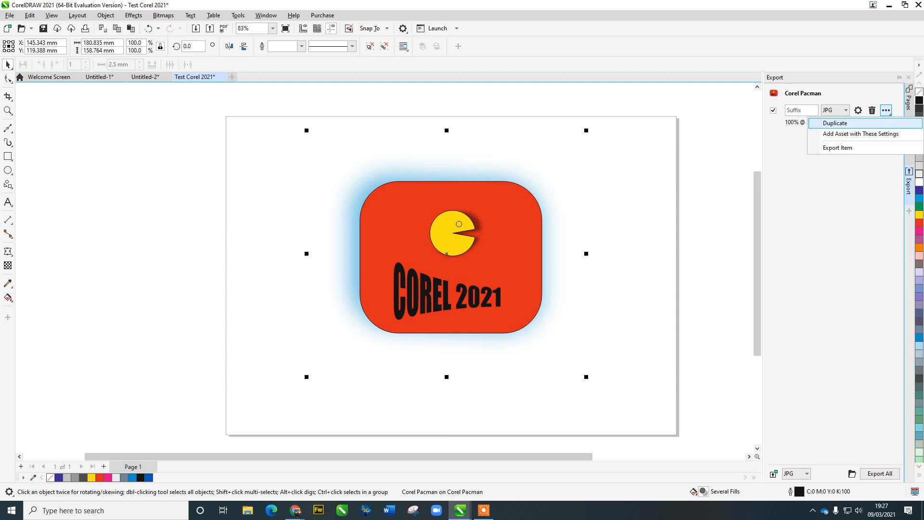
click(835, 123)
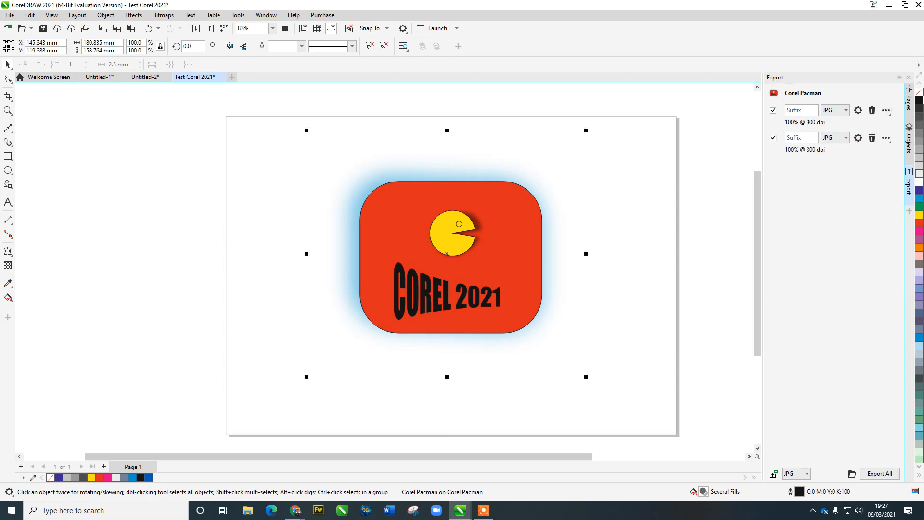
click(858, 137)
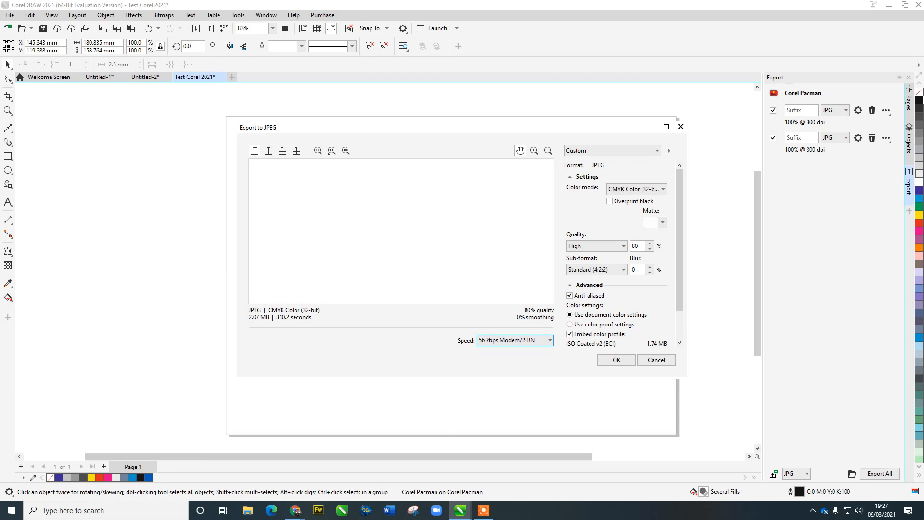
scroll(654, 223, down, 2)
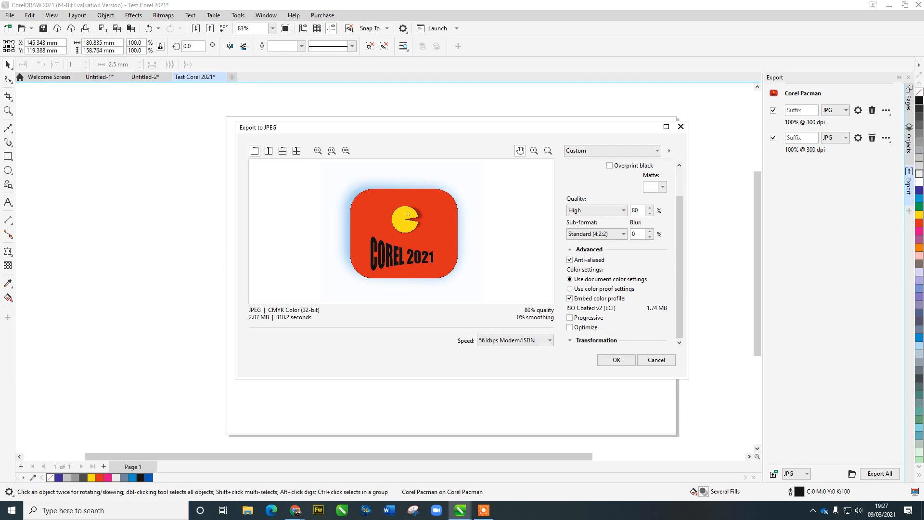
click(570, 339)
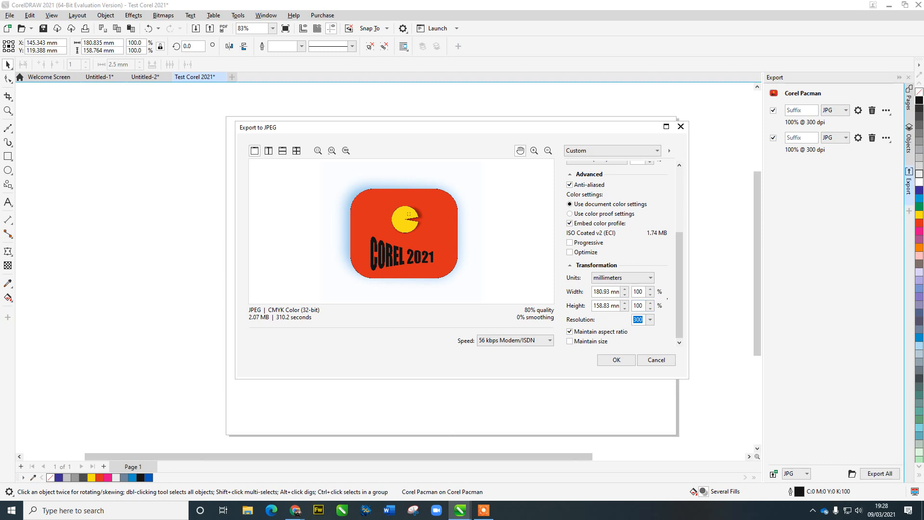
click(638, 319)
click(650, 319)
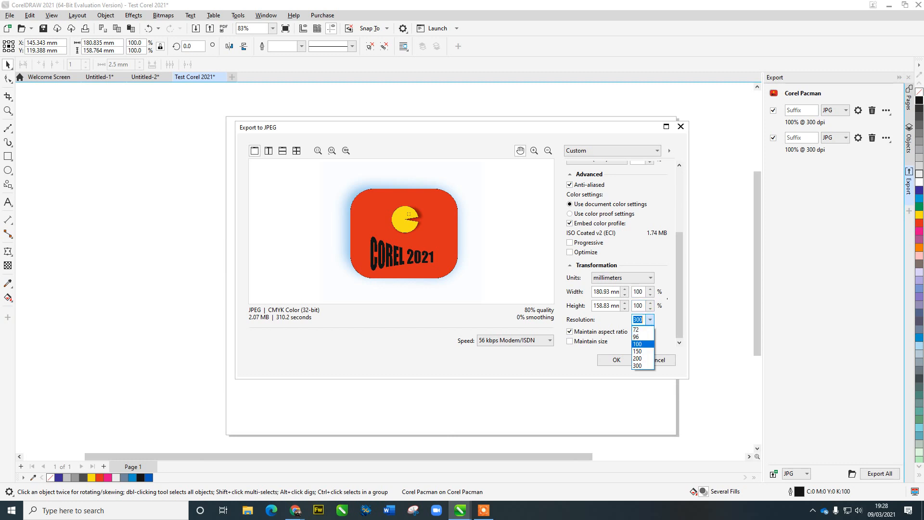
click(637, 351)
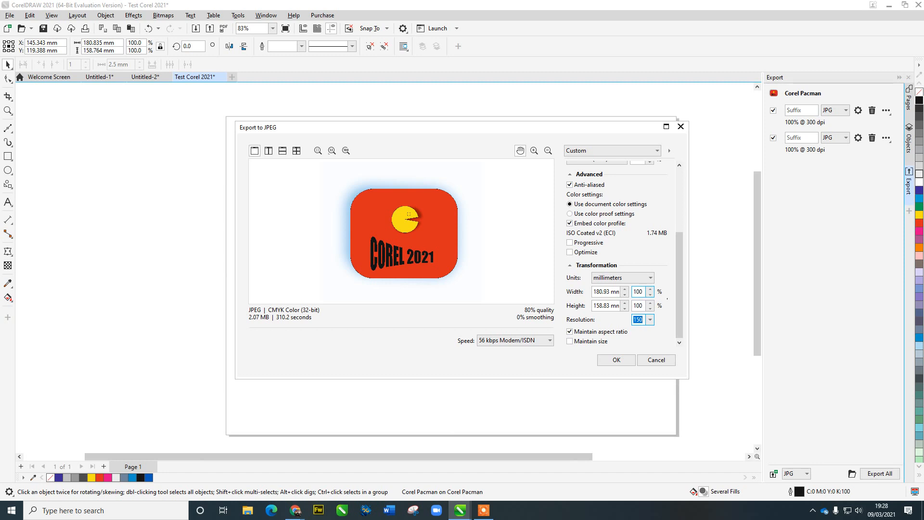
Step: Scale the duplicated JPG export to 50% of its width and height and accept the JPEG settings
double_click(638, 291)
text(50)
key(Tab)
key(Tab)
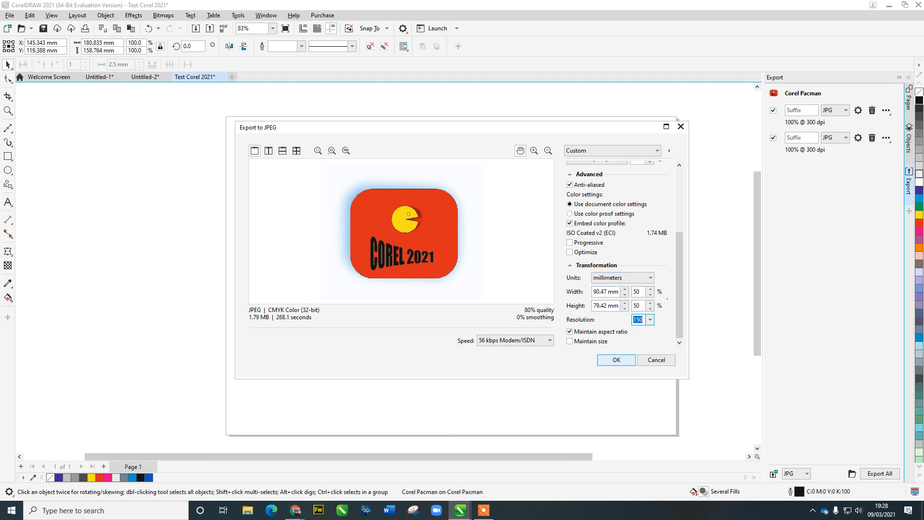
click(616, 360)
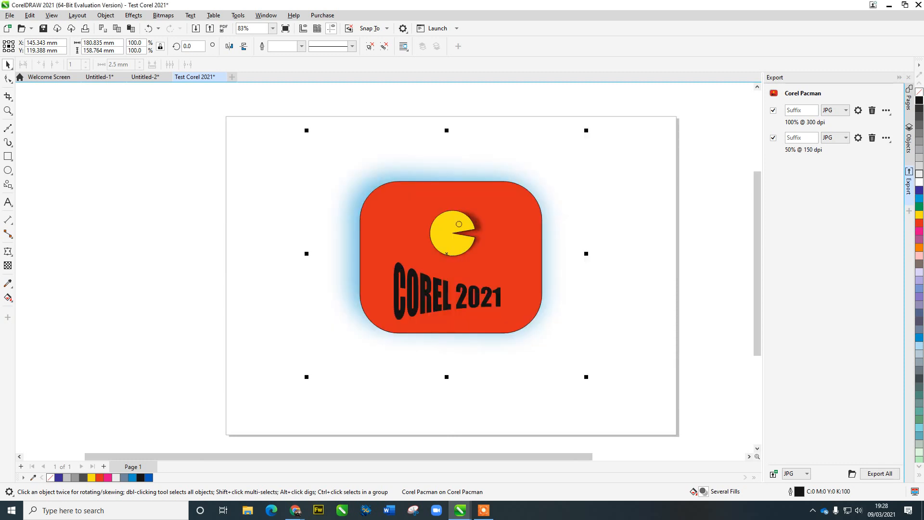
Step: Add the filename suffix _100 to the full-size JPG export and _50 to the half-size one
click(801, 110)
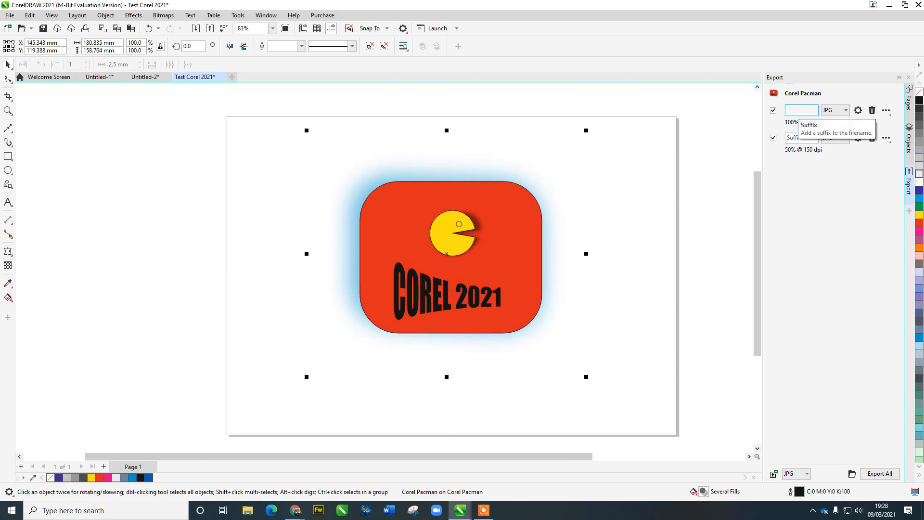
text(00)
click(801, 137)
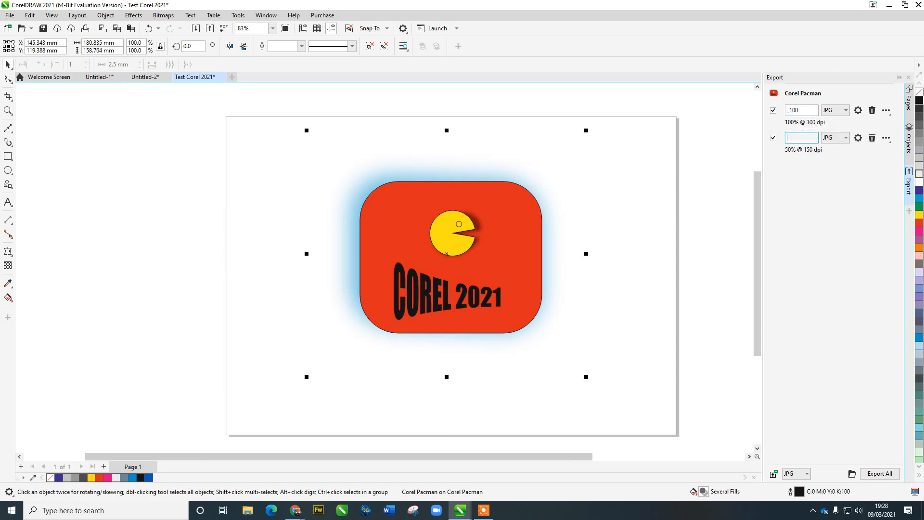
text(_50)
Step: Set the format for new export assets to PDF, and duplicate the _50 item with the copy's format changed to PDF
click(796, 474)
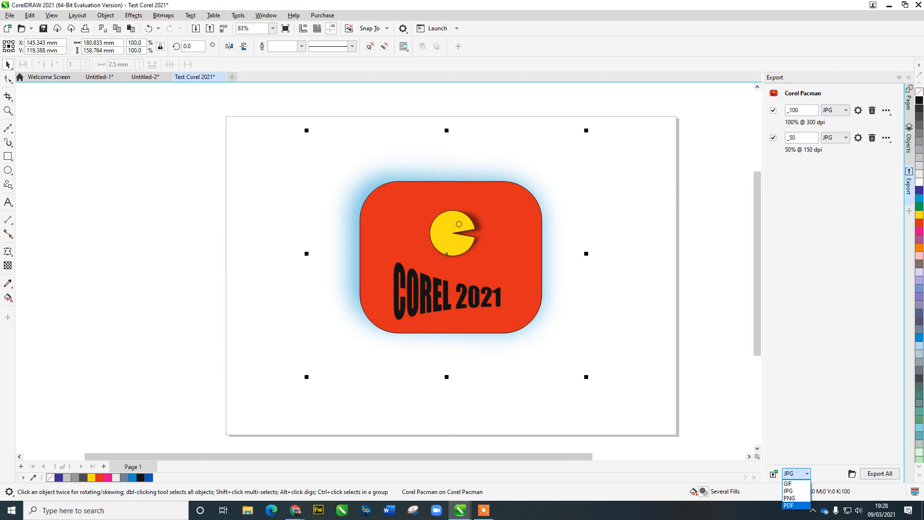
click(789, 505)
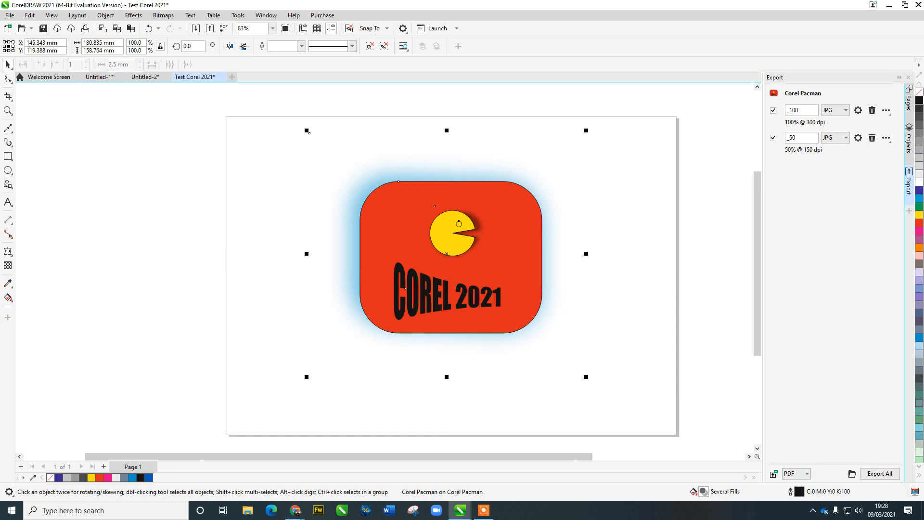
click(886, 138)
click(833, 149)
click(834, 165)
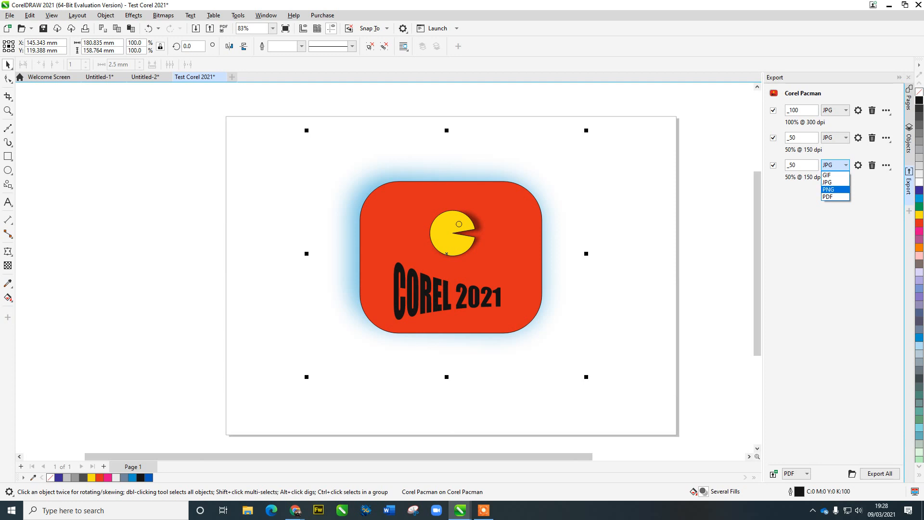
click(835, 189)
click(835, 165)
click(832, 175)
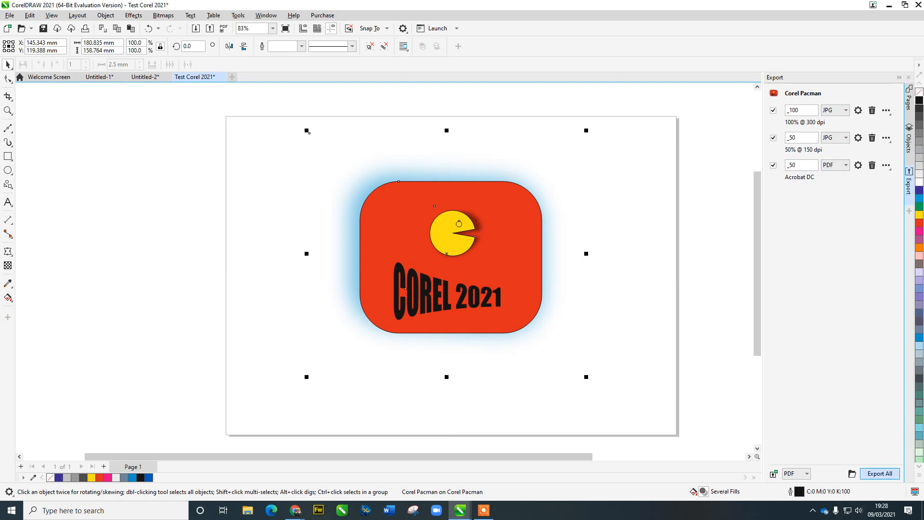
Step: Export all listed Corel Pacman assets, check the files in the Exports folder, and close that folder window
click(880, 473)
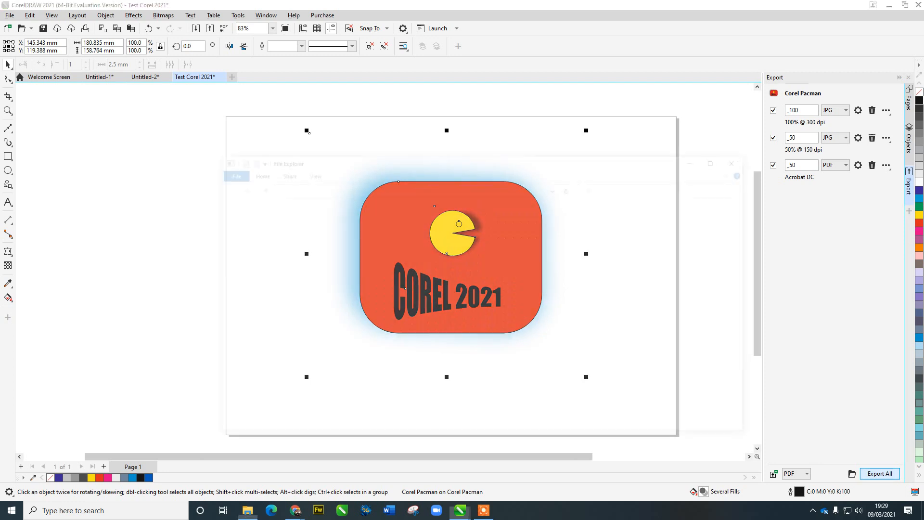
drag(337, 158, 923, 183)
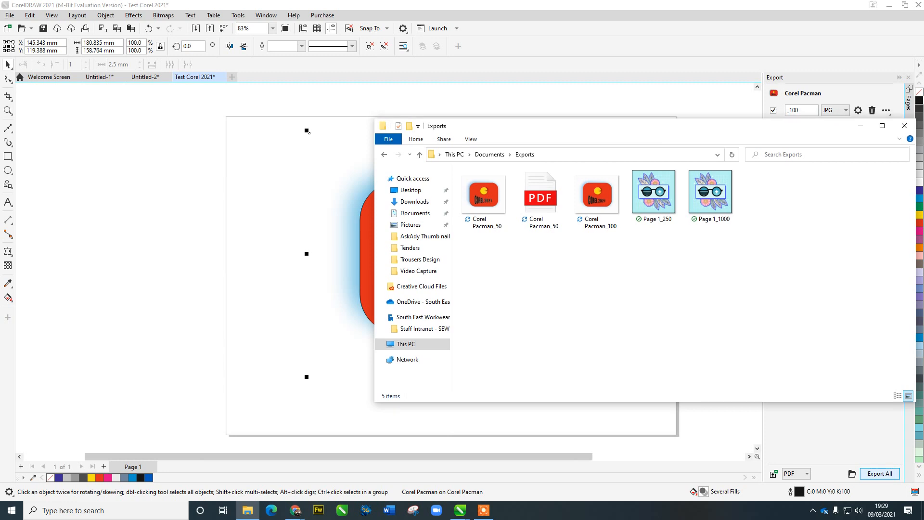
click(904, 124)
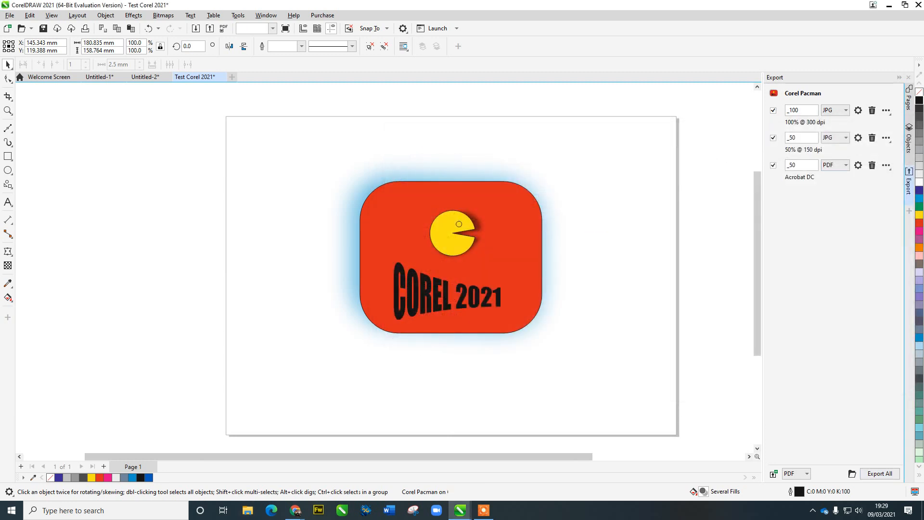
key(Escape)
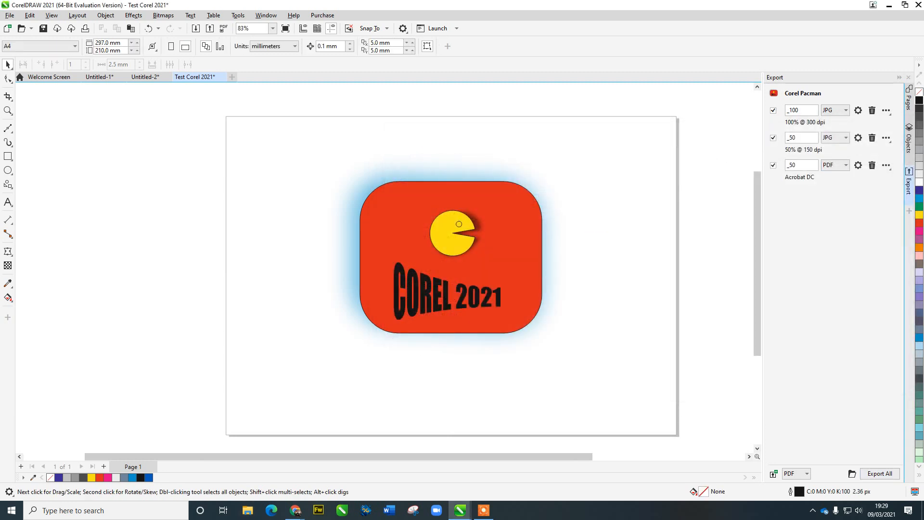
drag(279, 133, 650, 341)
drag(629, 381, 307, 130)
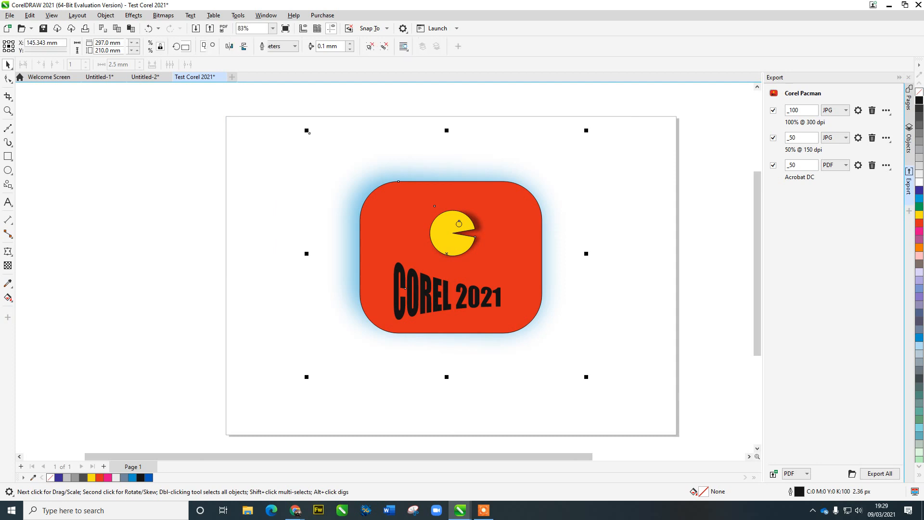
click(308, 131)
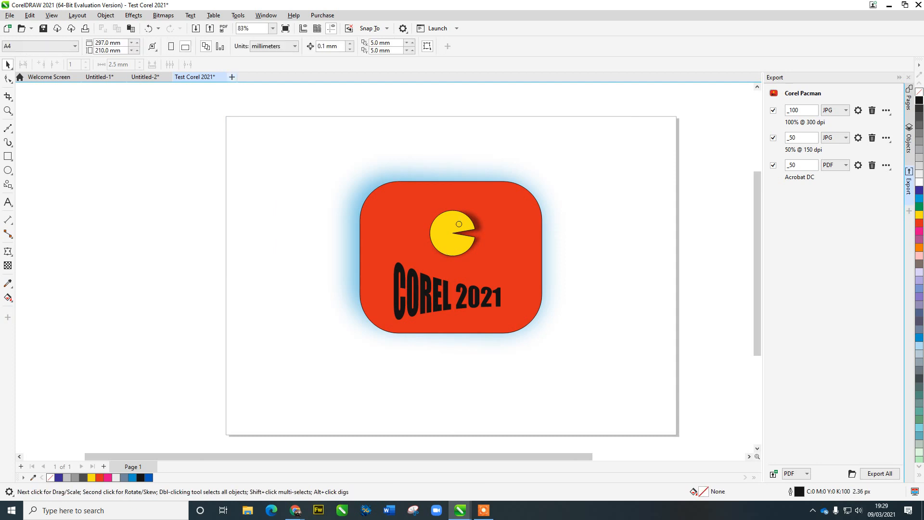
Step: Close Test Corel 2021 without saving changes and open the Page Arrangement sample from the Welcome Screen
click(222, 77)
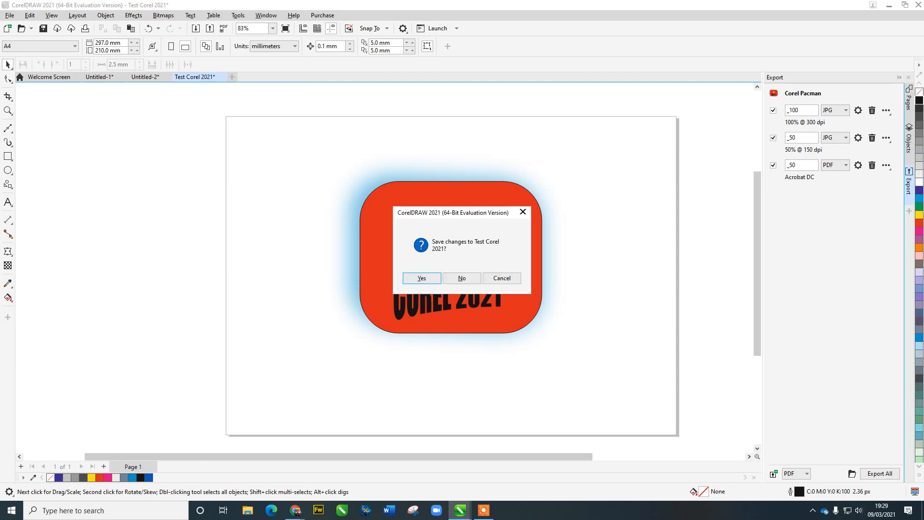
click(461, 277)
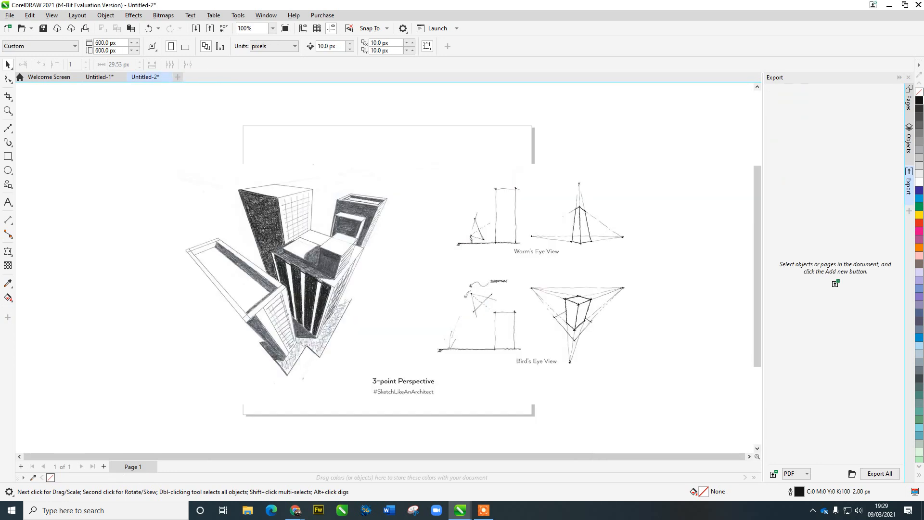
click(49, 77)
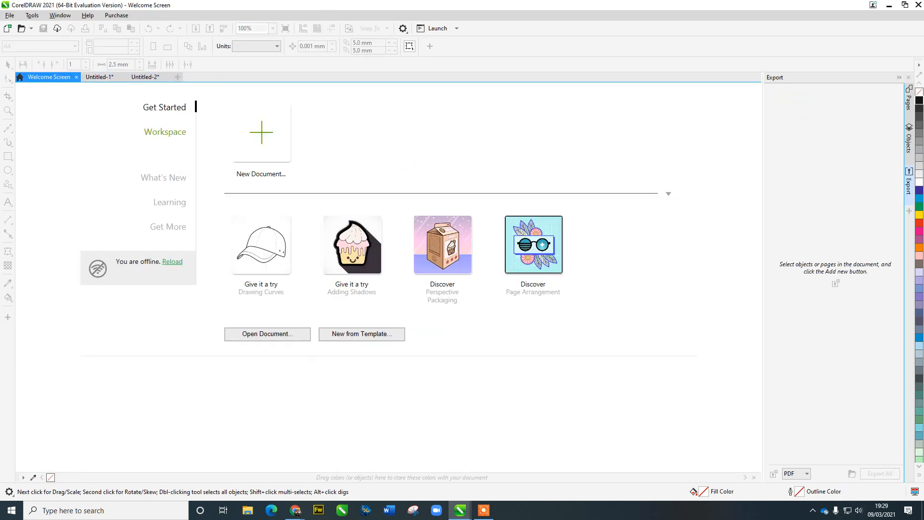
click(534, 244)
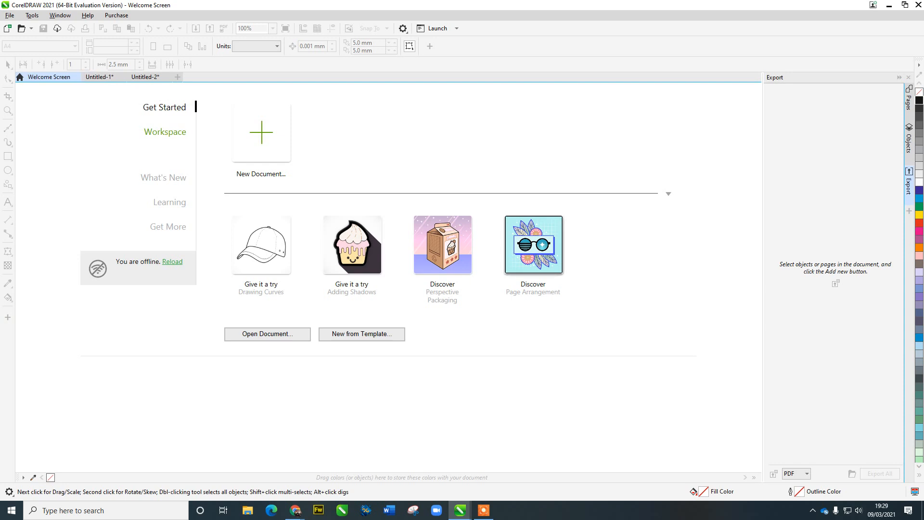
scroll(575, 317, down, 2)
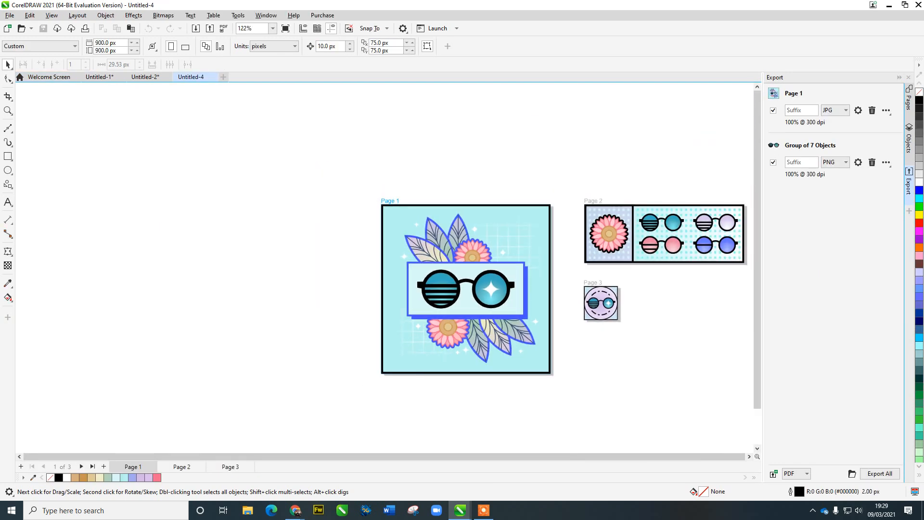
drag(576, 317, 433, 311)
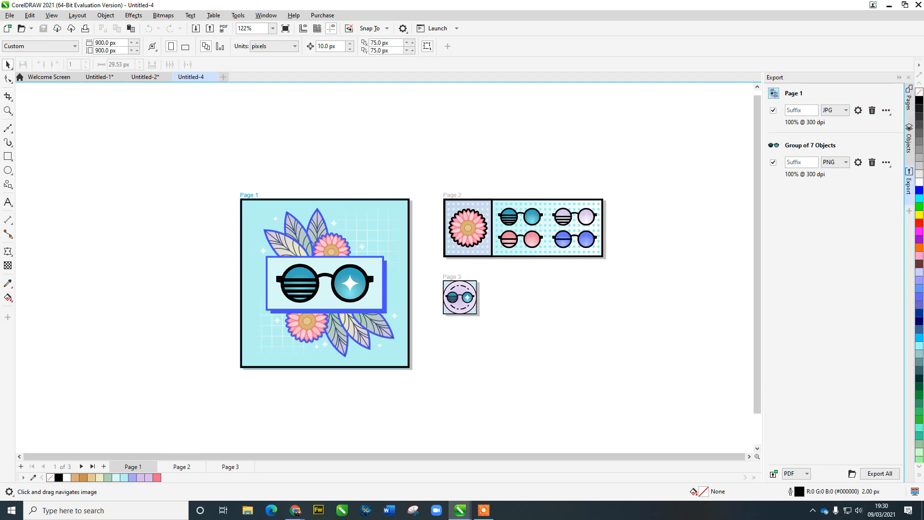
Step: Review the list of available dockers and bring the Pages docker to the front
click(266, 15)
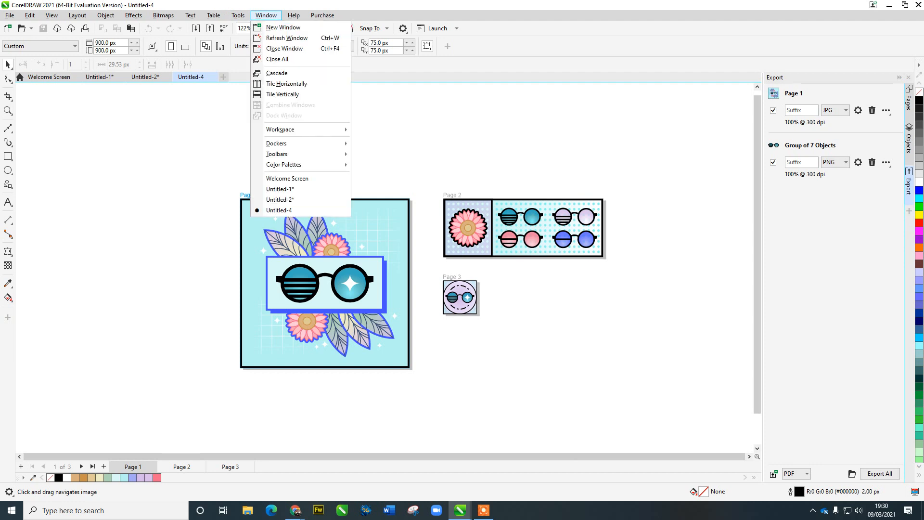
mouse_move(276, 143)
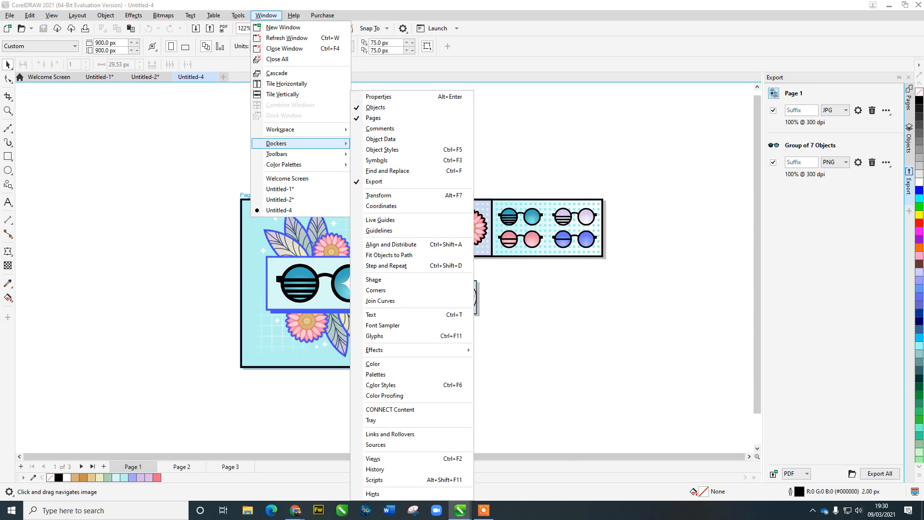
key(Escape)
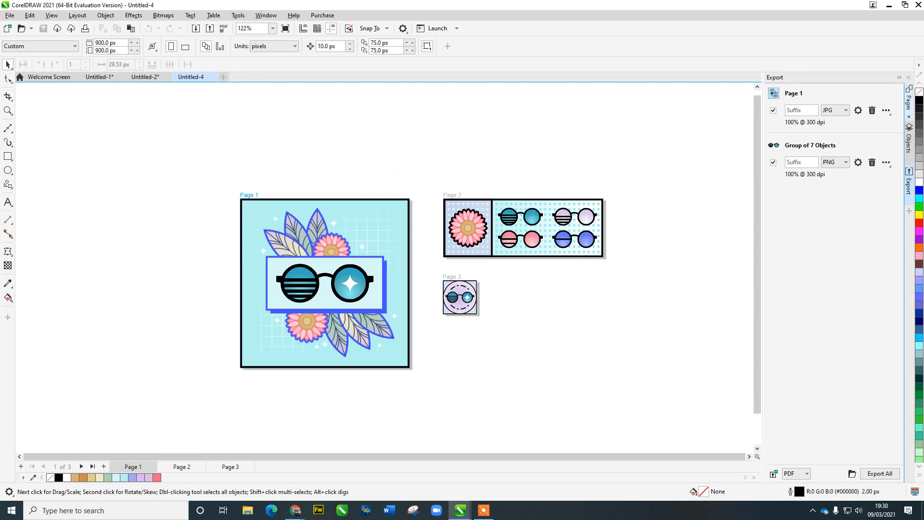
click(909, 99)
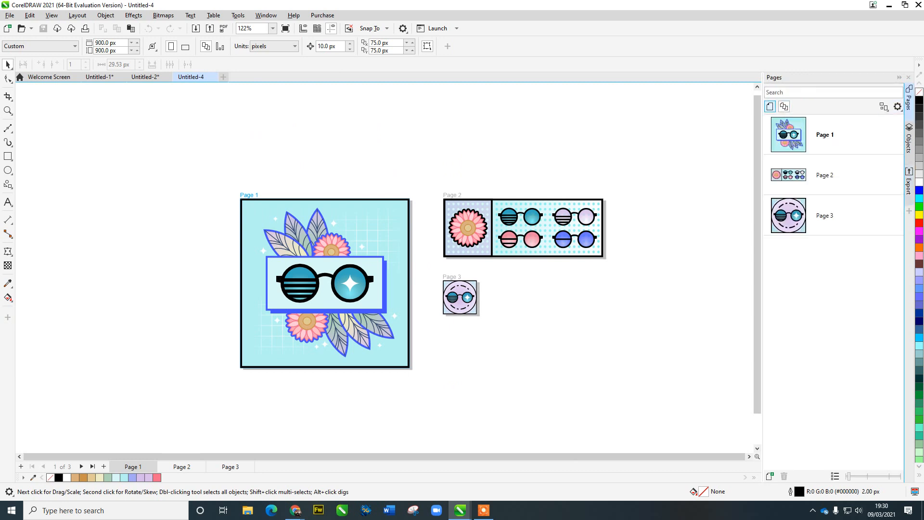
Step: Switch the document to single-page view and step from Page 1 through to Page 3
click(783, 106)
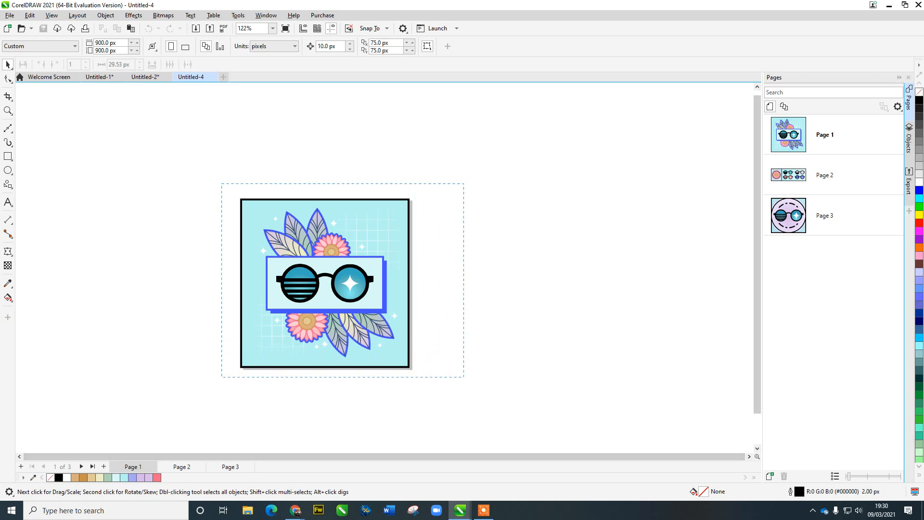
key(ctrl+a)
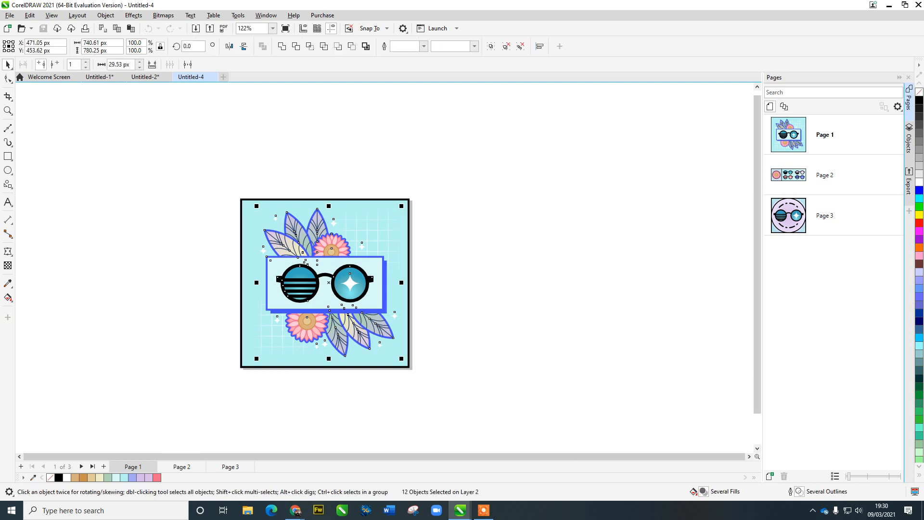
key(Page_Down)
key(Page_Down)
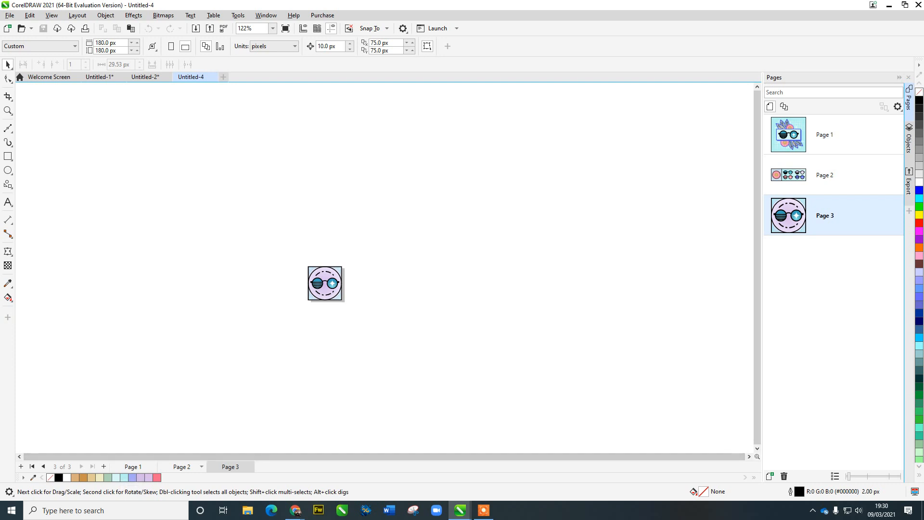
scroll(324, 282, up, 3)
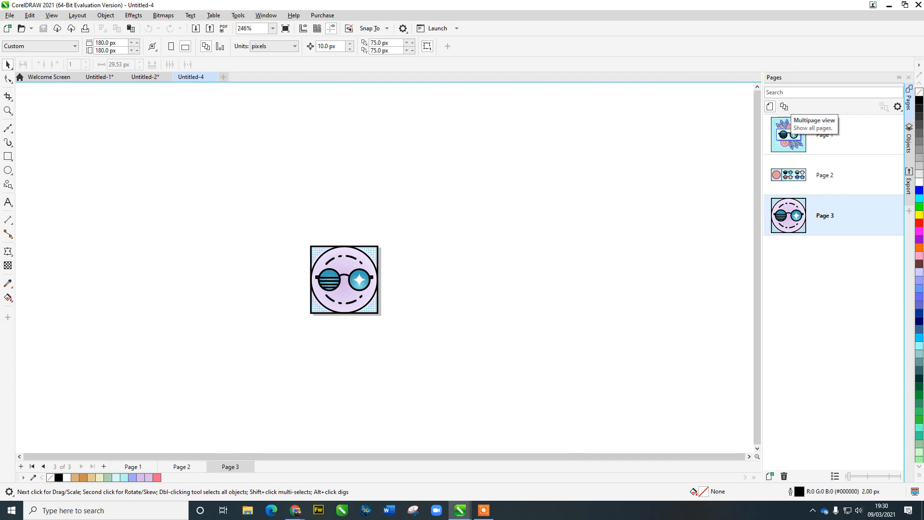
Step: Add a blank Page 4 and return the document to the multipage view
click(770, 476)
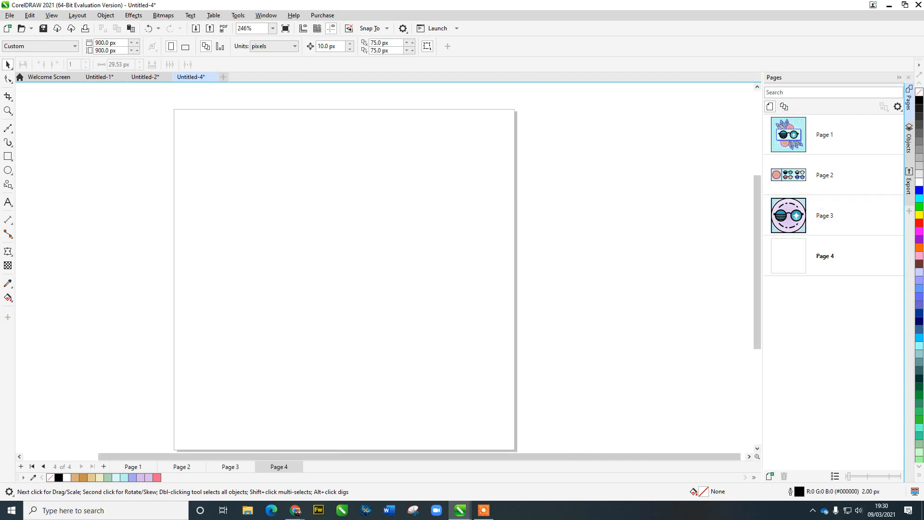
scroll(570, 386, down, 4)
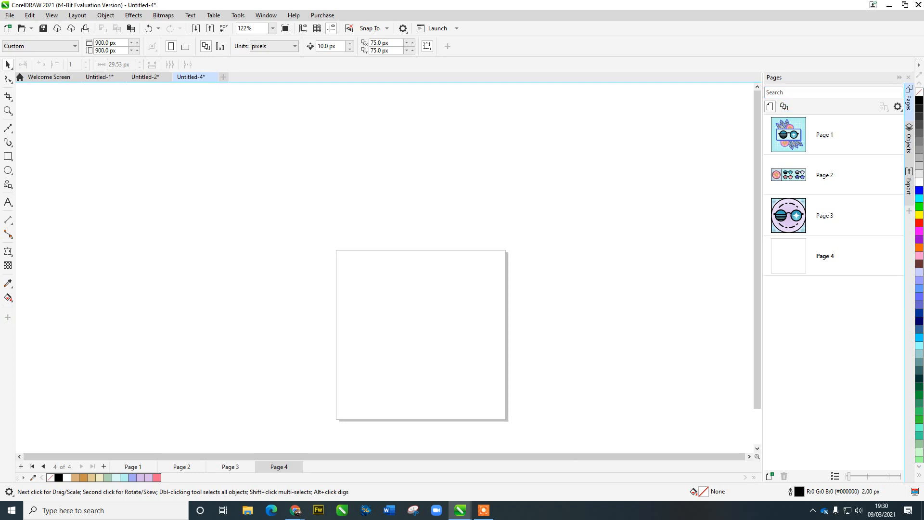
click(784, 107)
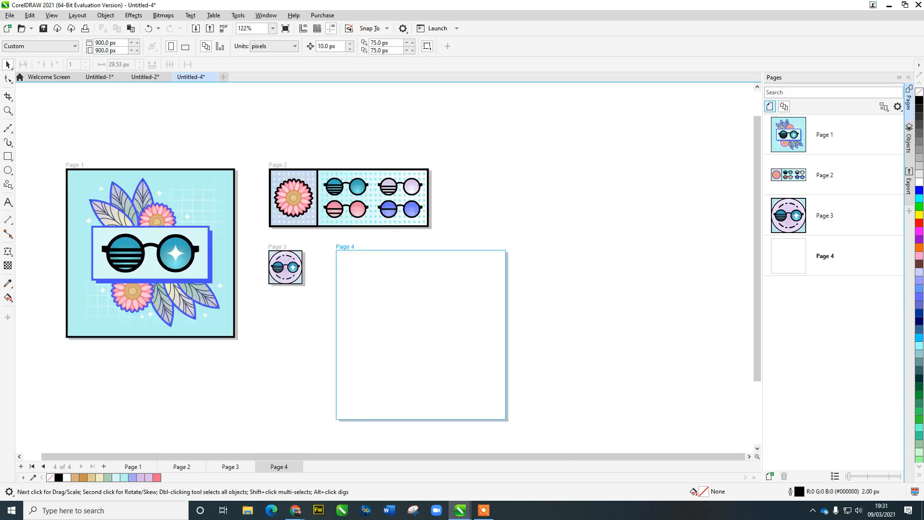
click(784, 106)
Step: Draw a rectangle about 860 by 873 px nearly filling Page 4 and fill it with light purple (#D5B9E9)
click(7, 156)
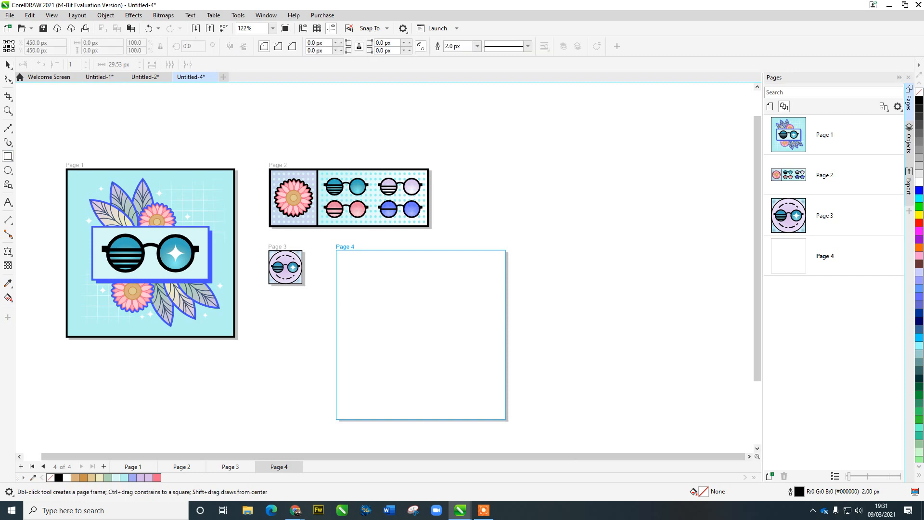
drag(340, 251, 502, 417)
click(140, 477)
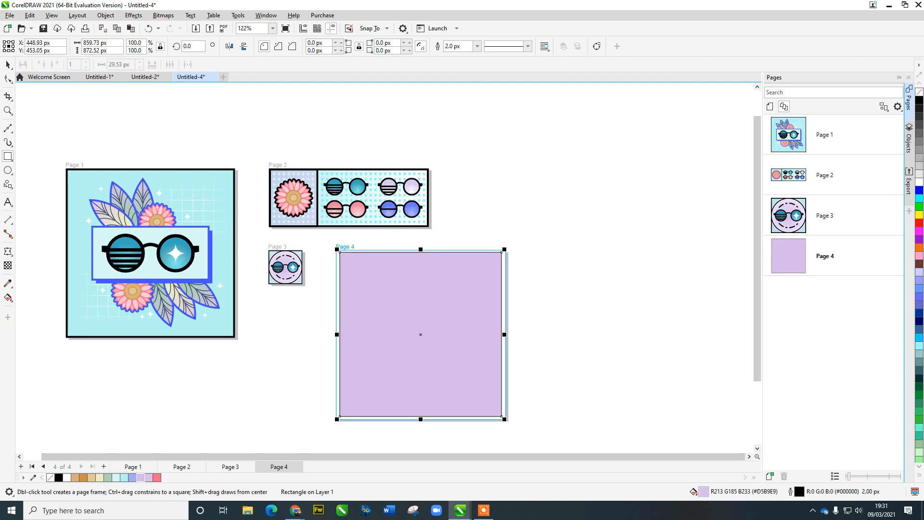
Step: Place a copy of Page 1's sunglasses near the upper edge of Page 4 and a copy of Page 2's flower below them
click(8, 64)
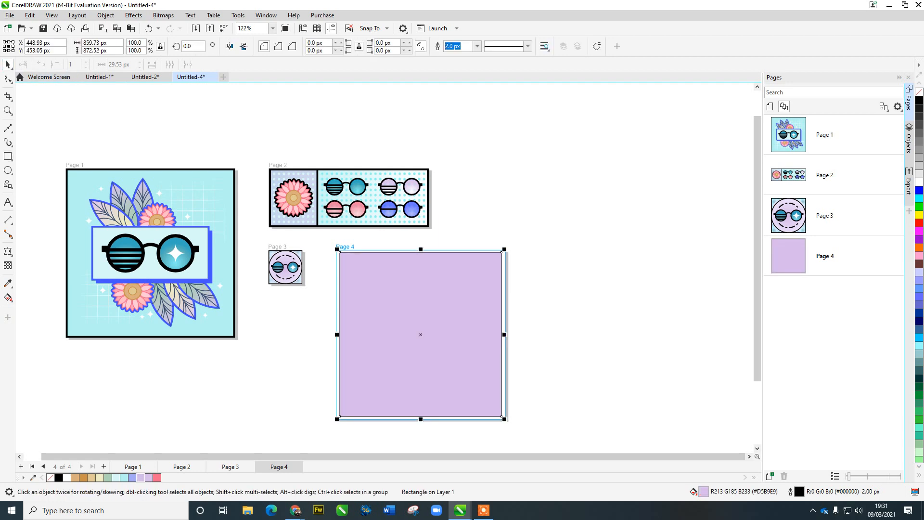
click(126, 250)
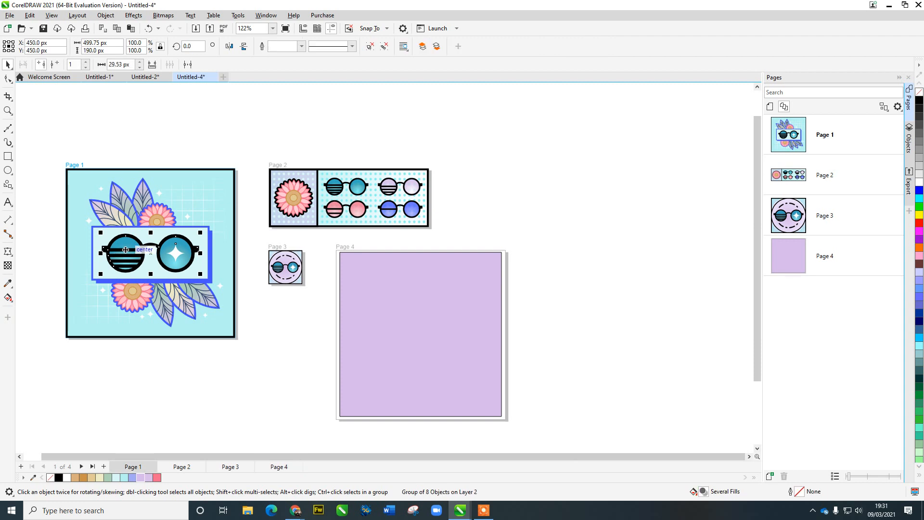
drag(125, 250, 397, 290)
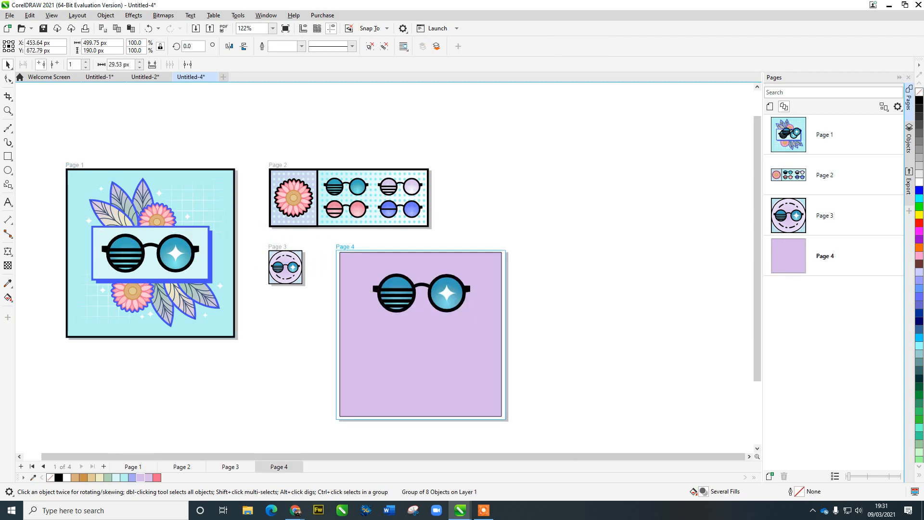
click(296, 199)
key(ctrl+d)
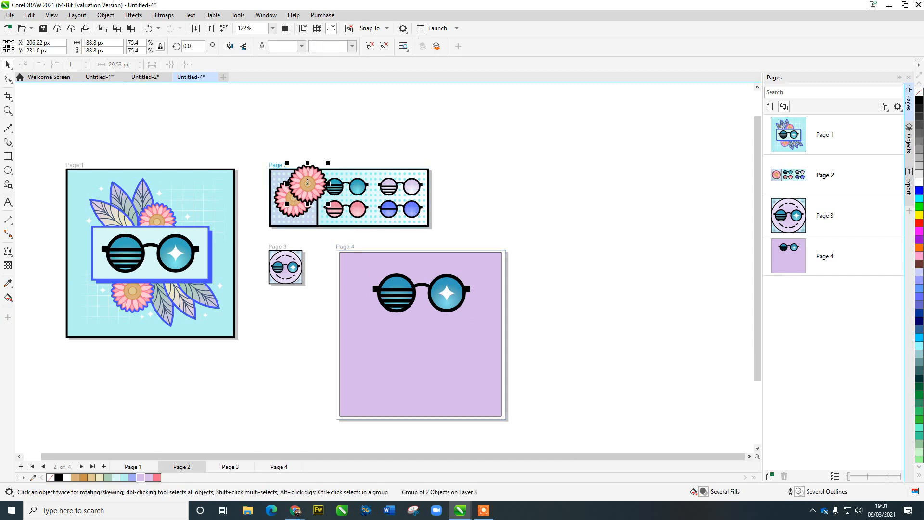
drag(319, 189, 434, 335)
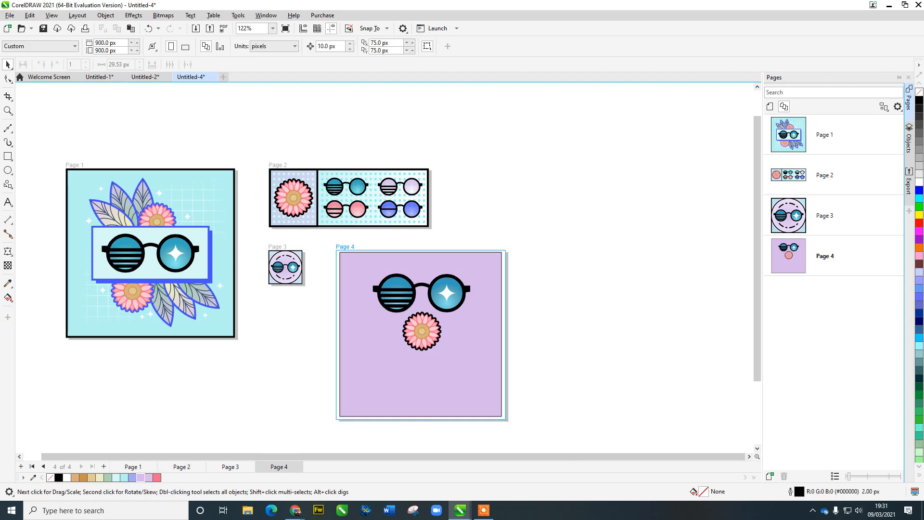
Step: Move Page 1's outermost lower leaf onto Page 4, and add copies of its green leaf and lower flower beside it
click(206, 297)
drag(206, 298, 466, 372)
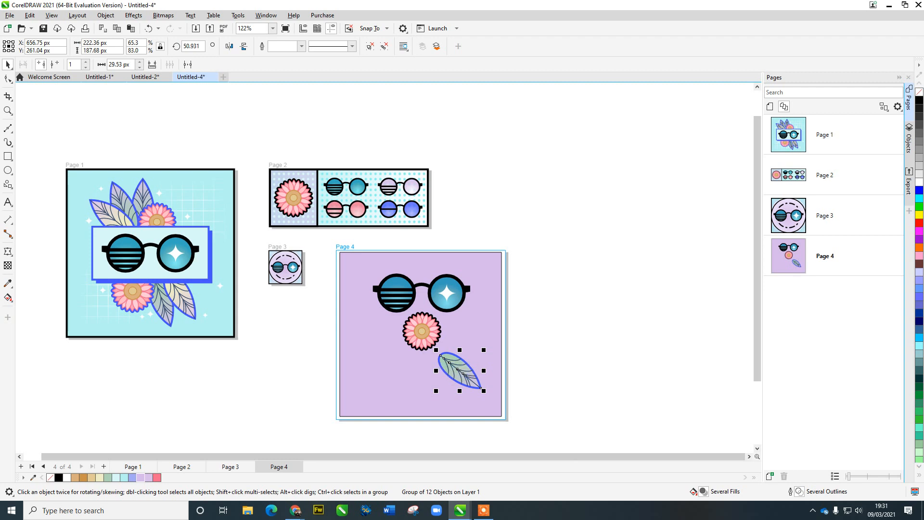
drag(164, 303, 424, 383)
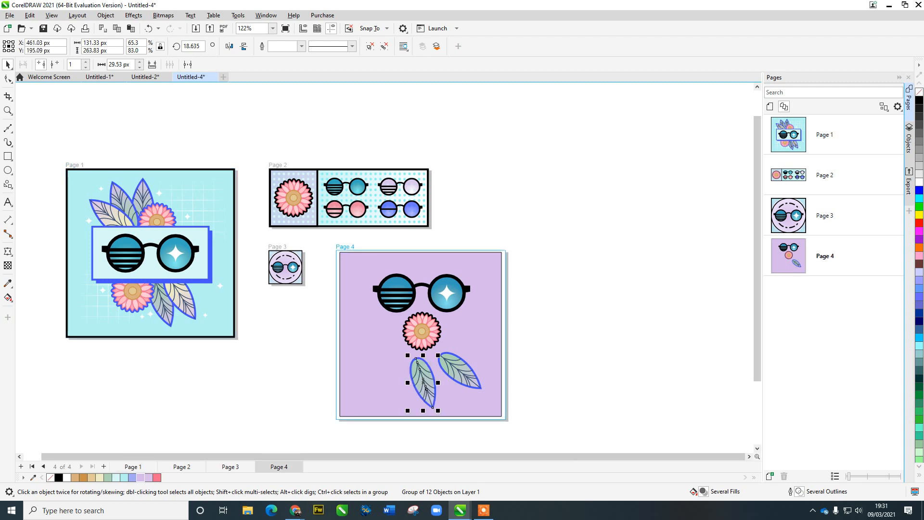
drag(132, 293, 390, 359)
key(Escape)
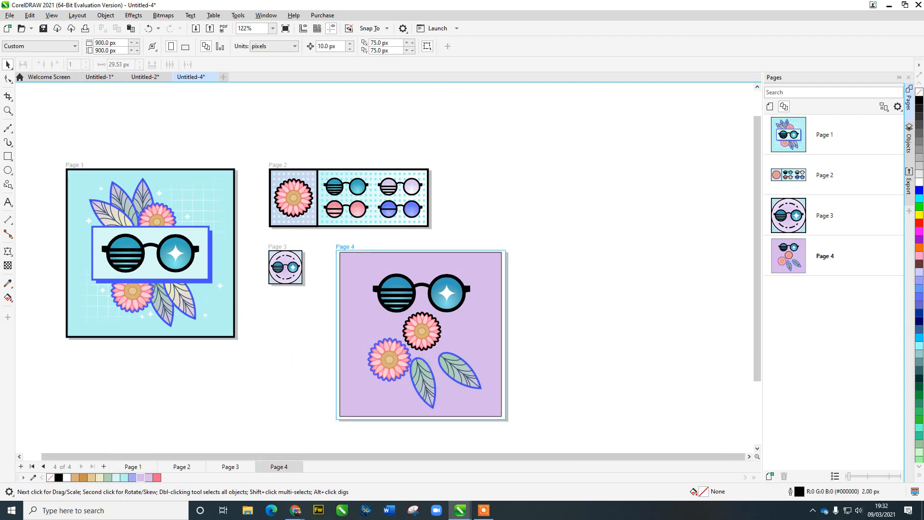
Step: Switch to single-page view and display Pages 4, 3, 2 and 1 in turn
click(769, 106)
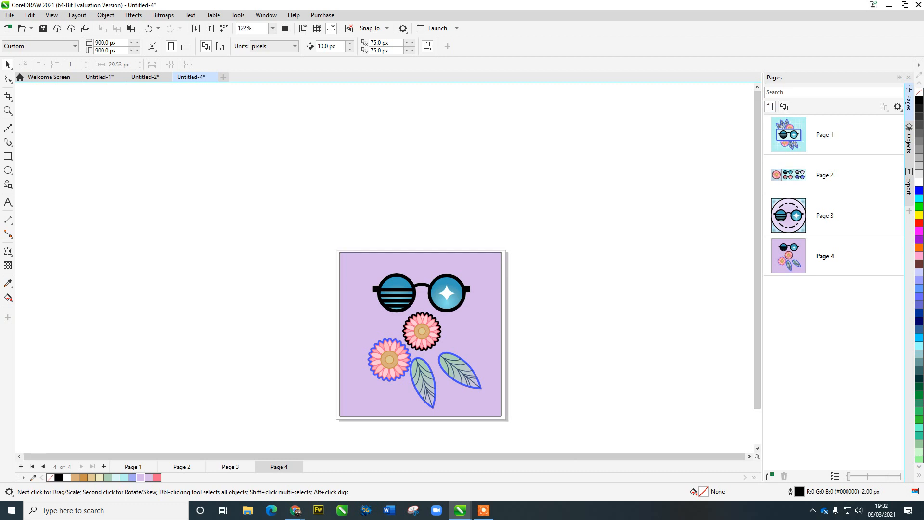
click(824, 255)
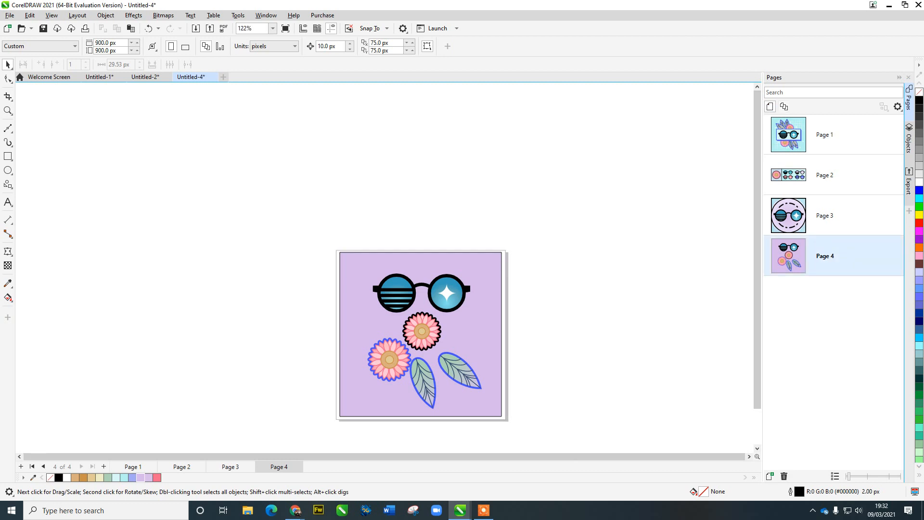
click(825, 215)
click(824, 175)
click(824, 135)
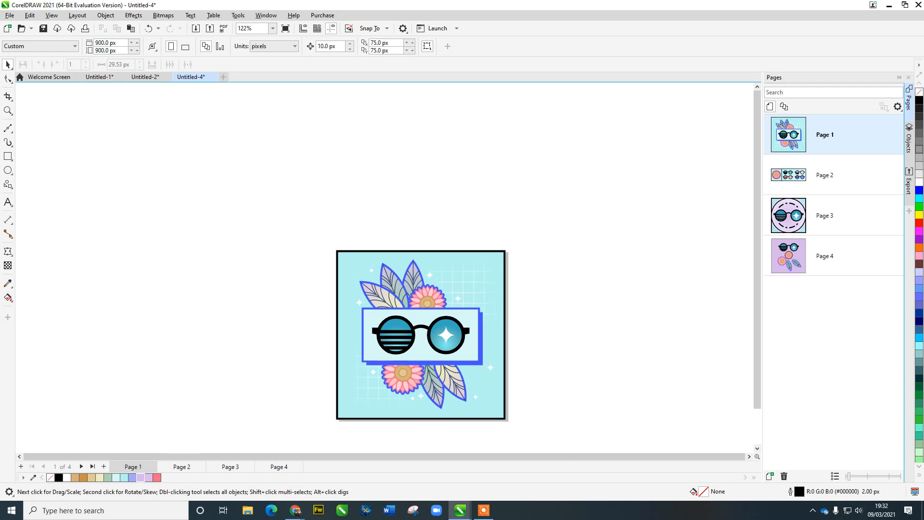
Step: Examine the pages and layers in the Objects docker, return to the Pages docker and view Page 2 up close
click(909, 140)
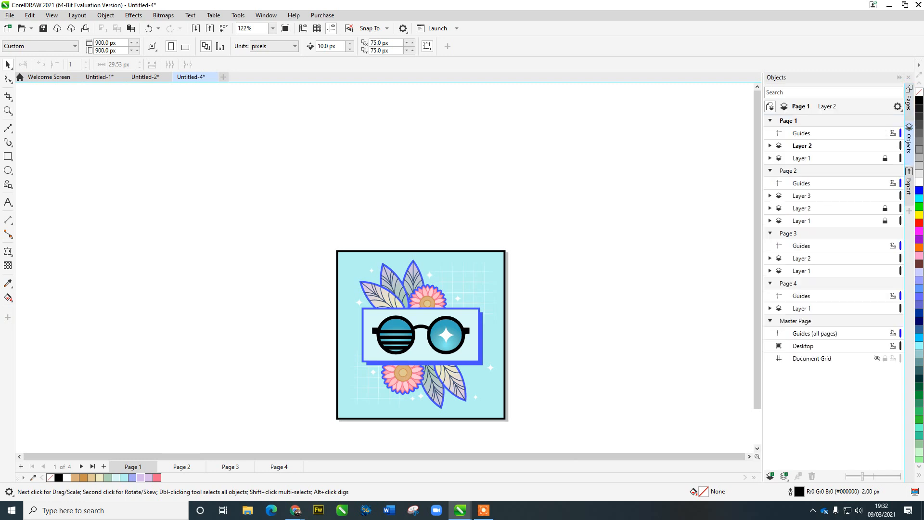
click(909, 99)
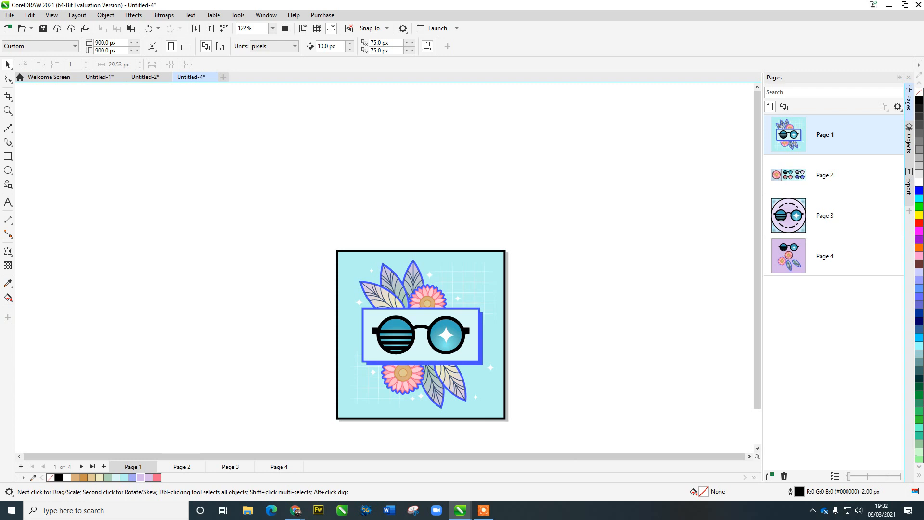
key(Page_Down)
scroll(399, 363, up, 2)
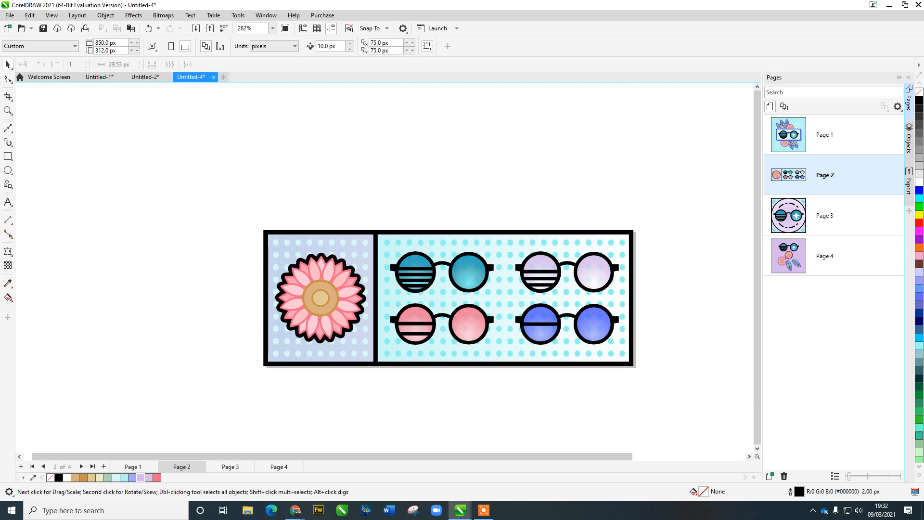
Step: Close the Page Arrangement sample without saving changes and switch to Untitled-1
click(214, 77)
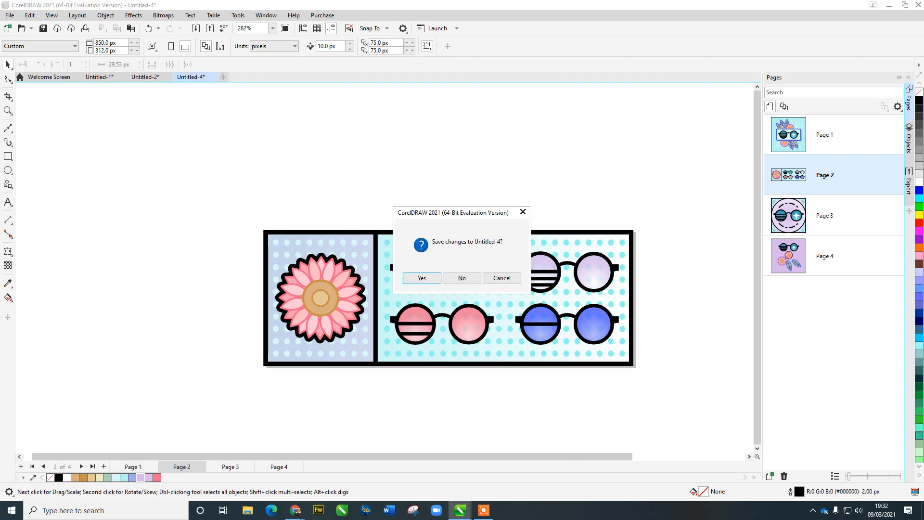
click(462, 278)
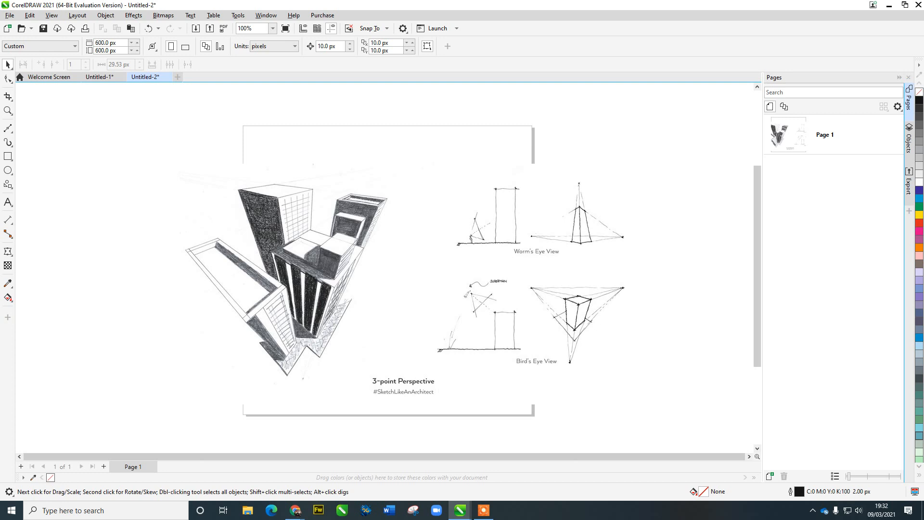
click(99, 77)
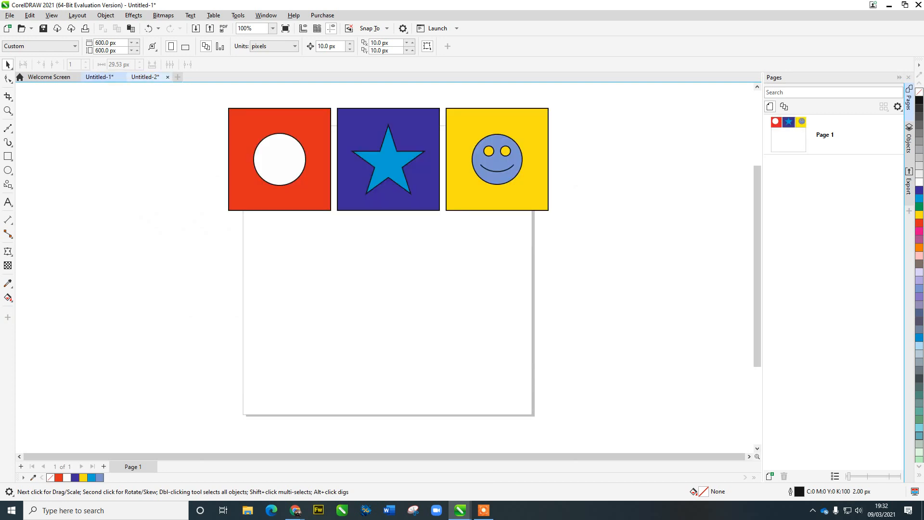
Step: Return to Untitled-2 and delete the 3-point Perspective bitmap from its page
click(145, 77)
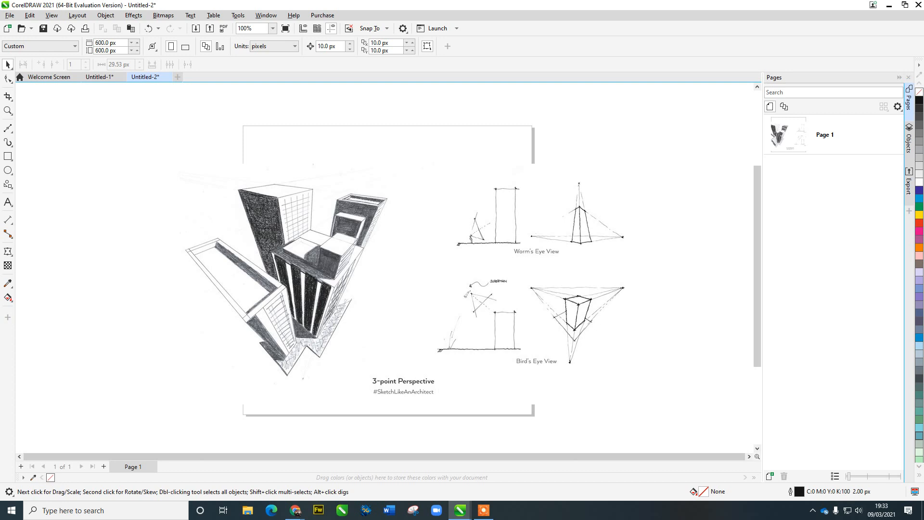
drag(403, 284, 417, 271)
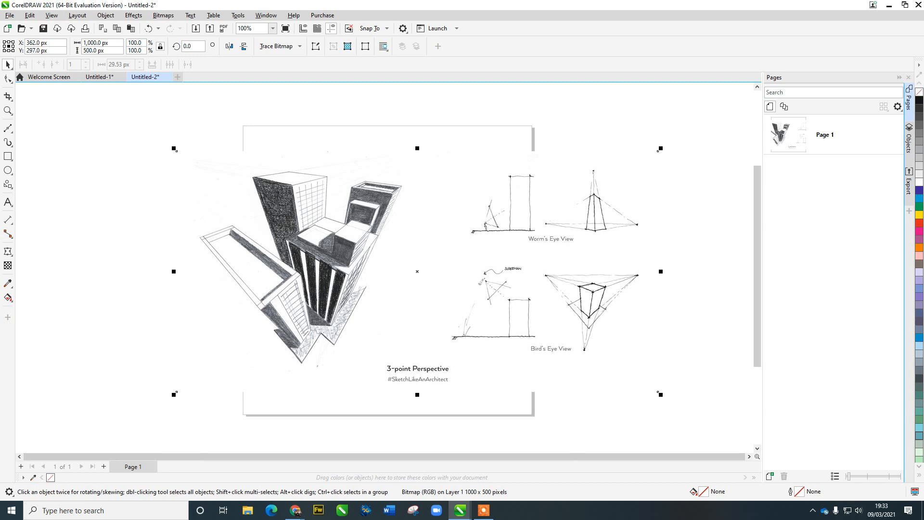
key(Delete)
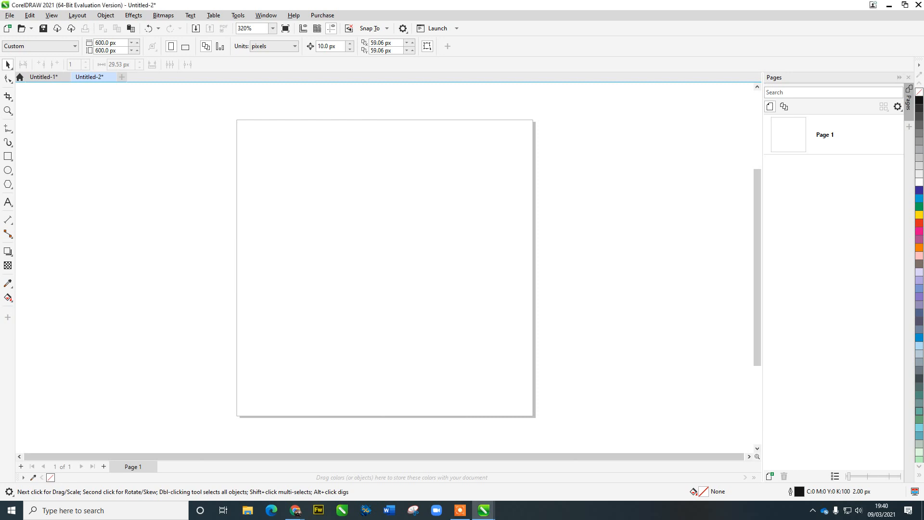
Step: Create a new A4 document in landscape orientation, keeping CMYK colour mode and 300 dpi
click(112, 77)
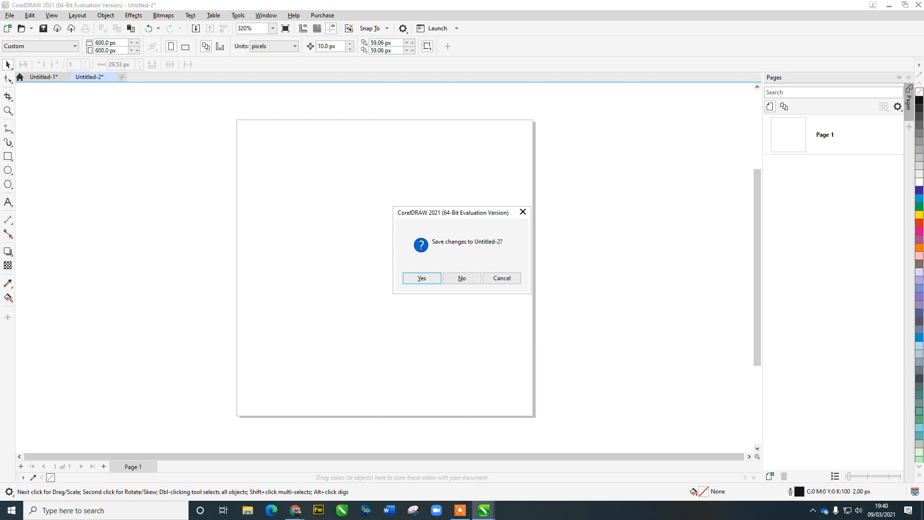
click(501, 277)
click(122, 77)
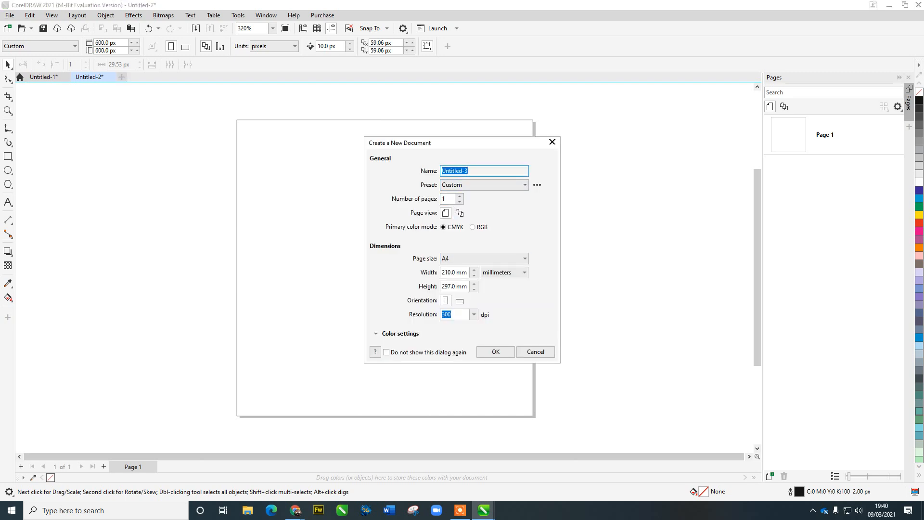
click(459, 301)
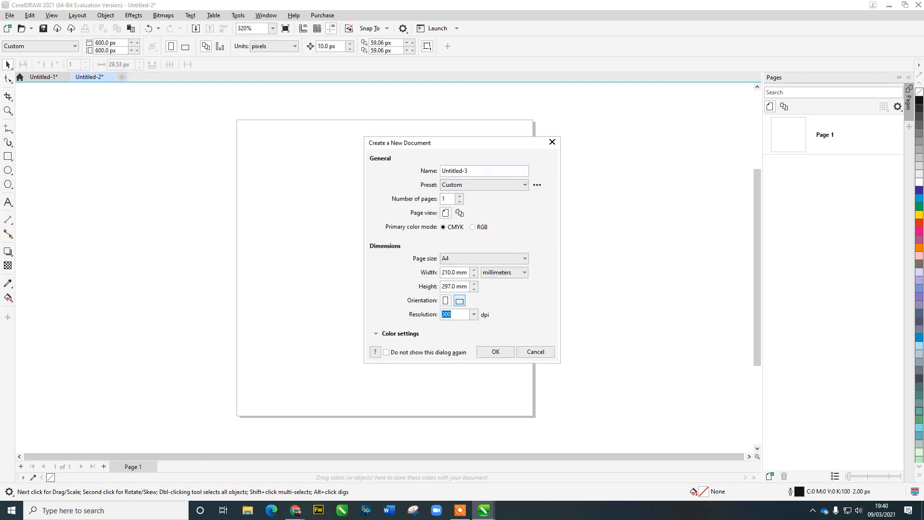
key(Return)
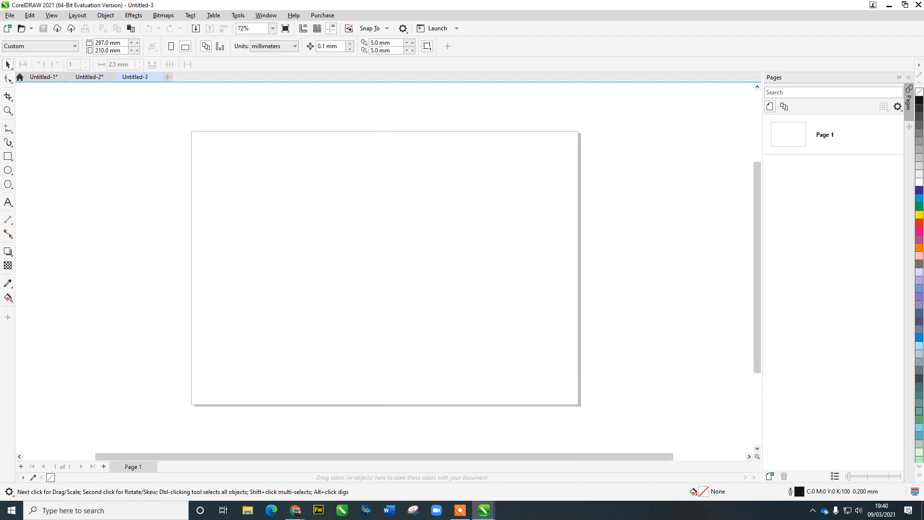
Step: Start a one-point perspective drawing with its vanishing point in the upper-left area of the page
click(105, 15)
mouse_move(145, 248)
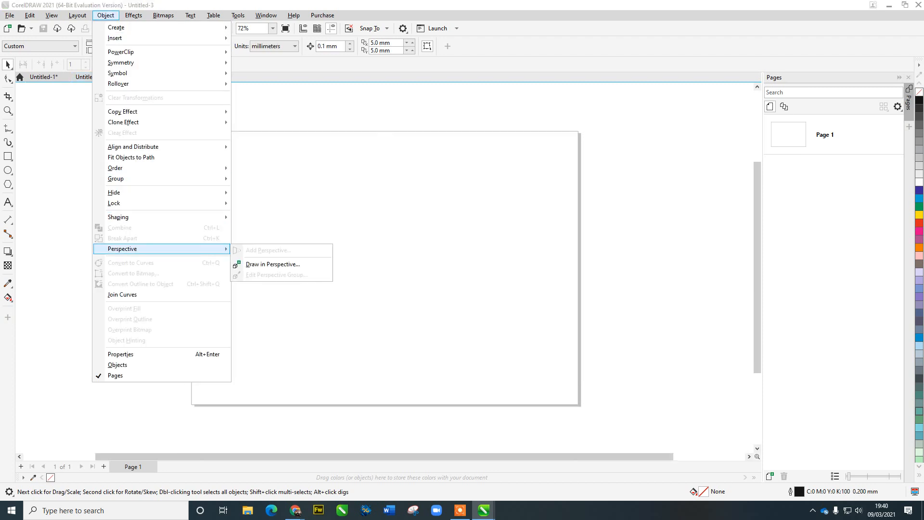
click(273, 264)
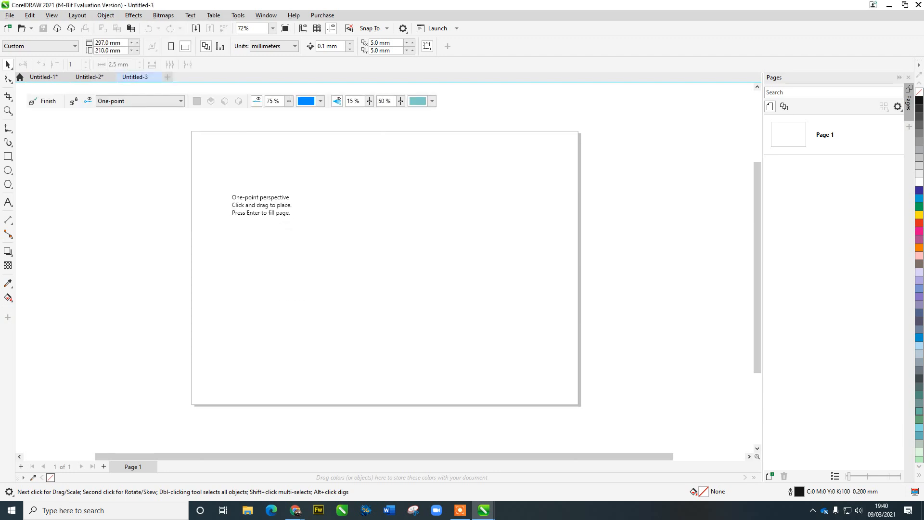
click(252, 223)
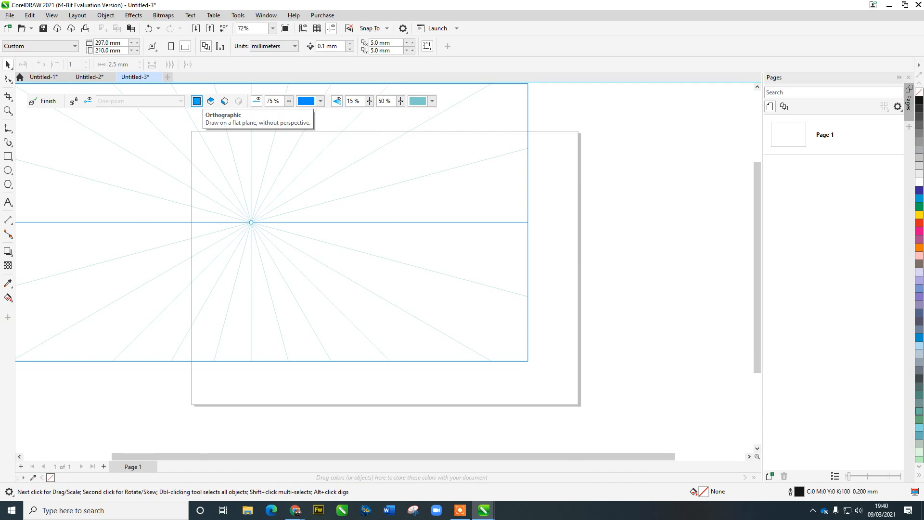
Step: On the top plane, draw a rectangle about 192 × 55 mm above the horizon reaching the vanishing point, and fill it light blue (C40)
click(211, 100)
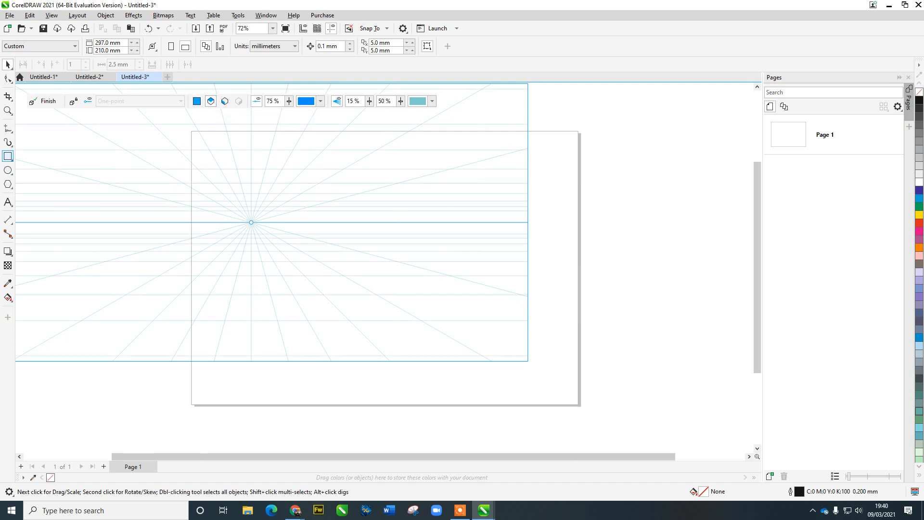
click(7, 156)
drag(126, 150, 251, 222)
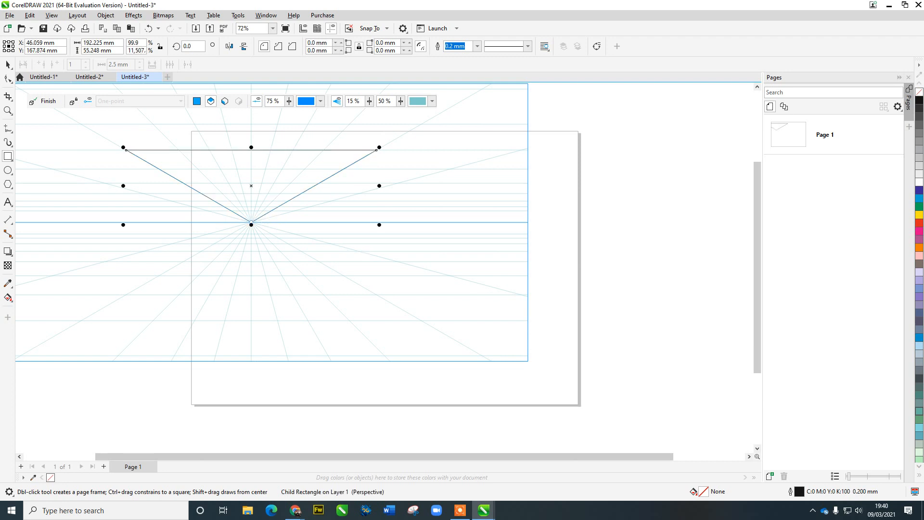
click(919, 345)
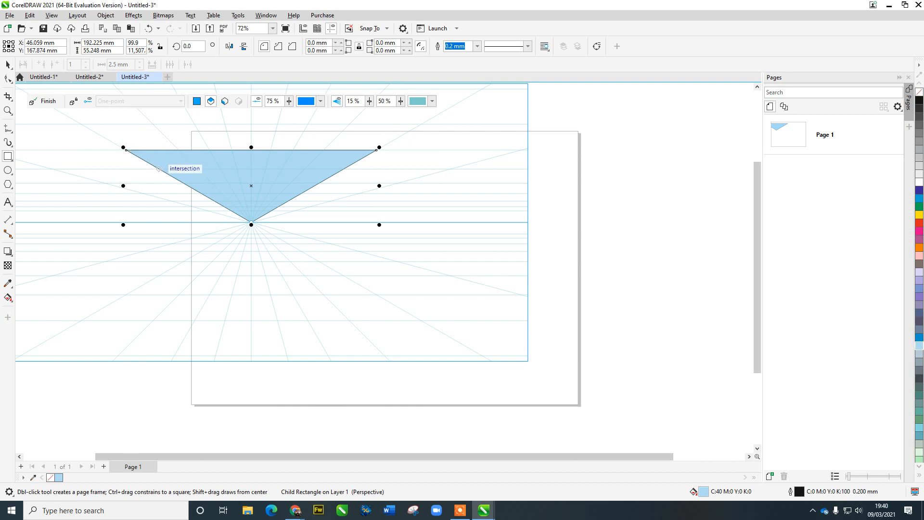
Step: Draw a strip about 192 × 15 mm along the light-blue shape's wide edge and fill it blue (C100 M20)
drag(158, 168, 359, 150)
drag(369, 150, 376, 150)
click(918, 338)
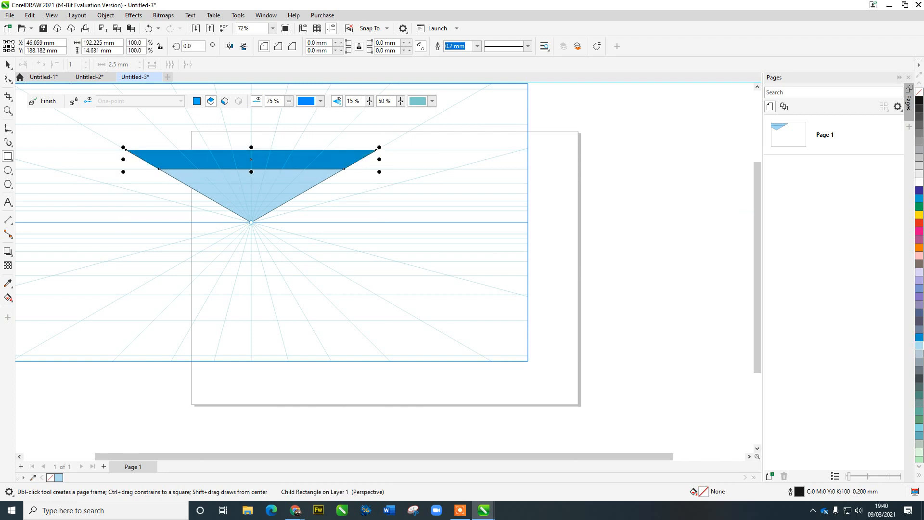
Step: Select the light-blue shape and look through the colour picker views for the perspective's horizon line
click(8, 65)
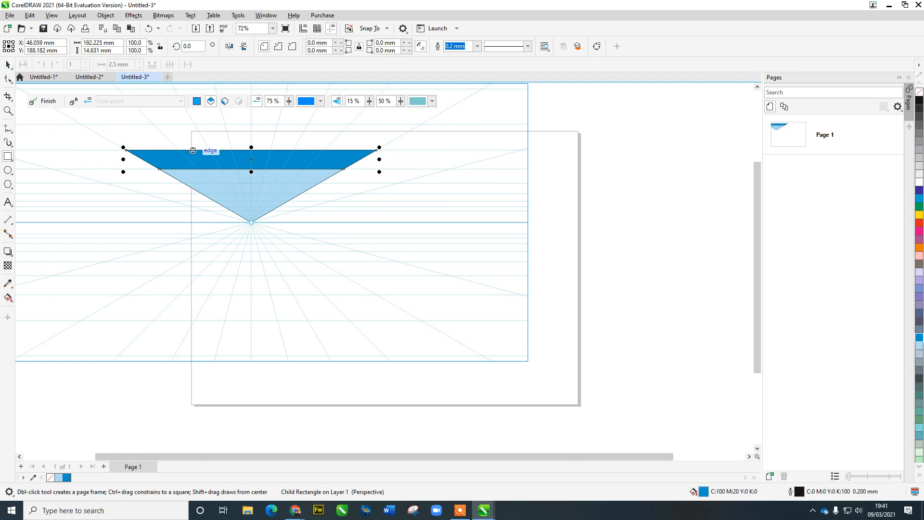
click(210, 184)
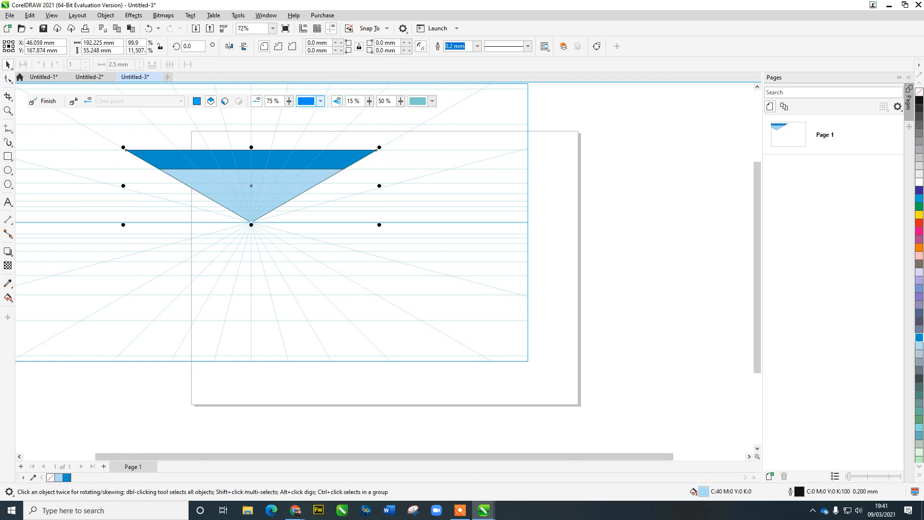
click(320, 100)
click(320, 120)
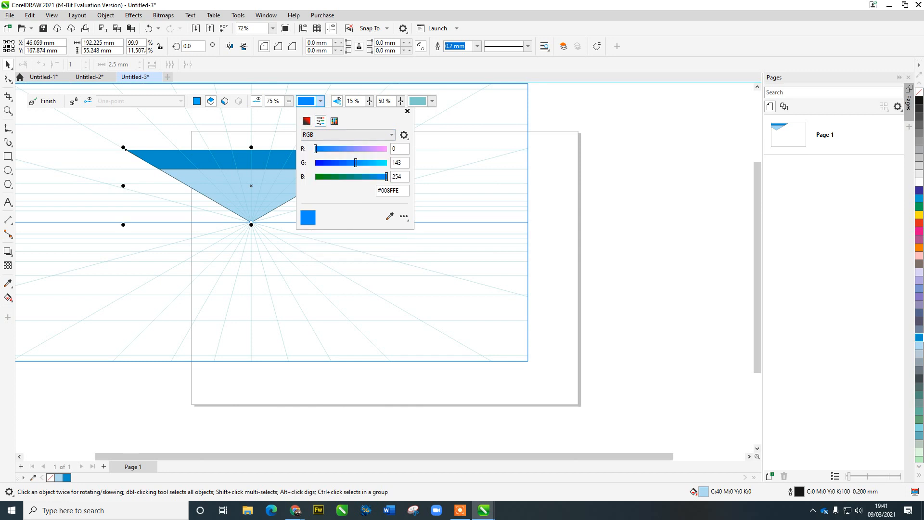
click(335, 121)
click(307, 121)
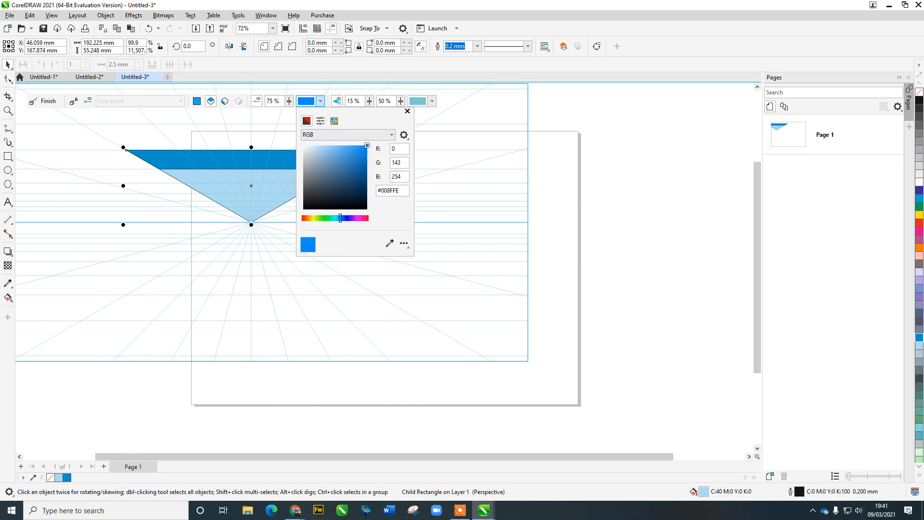
key(Escape)
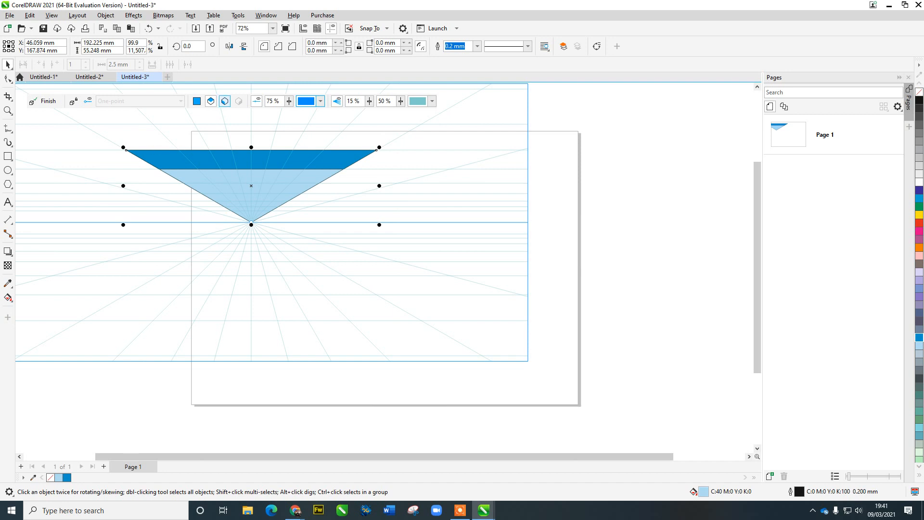
Step: On the side plane, draw two walls about 92 and 94 mm wide from the blue strip's outer corners to the vanishing point, filled 70% black
click(224, 101)
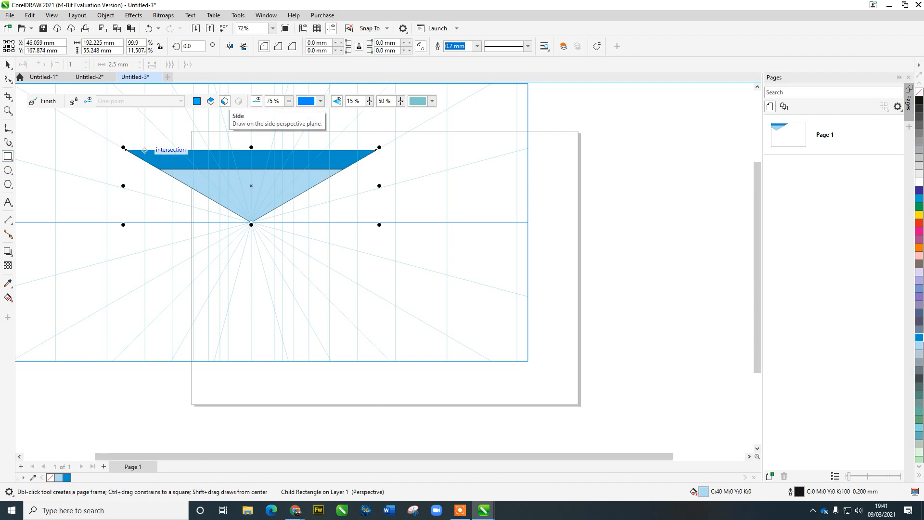
drag(126, 150, 246, 223)
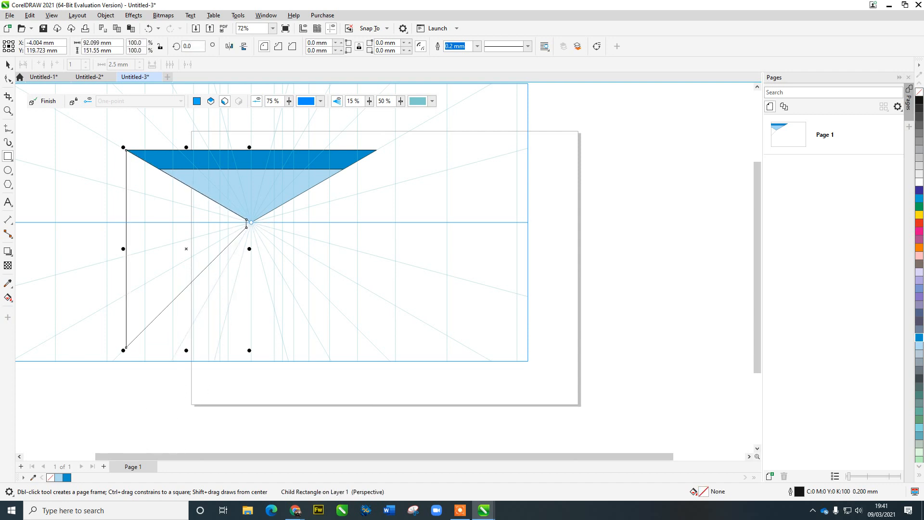
click(918, 124)
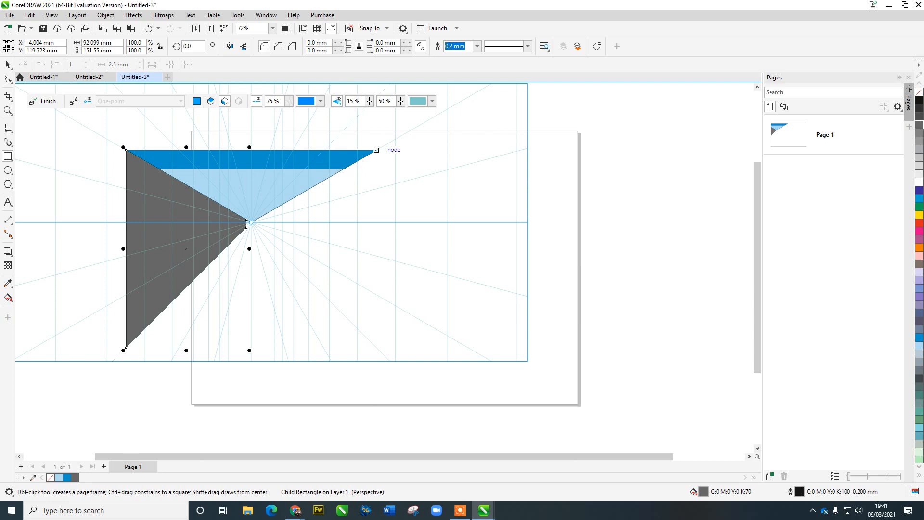
drag(377, 150, 254, 224)
click(918, 124)
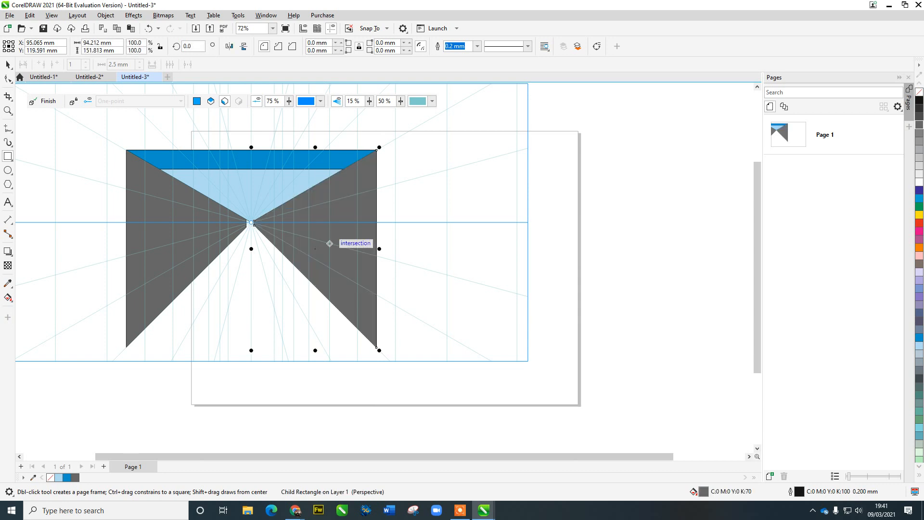
drag(251, 222, 250, 259)
key(ctrl+z)
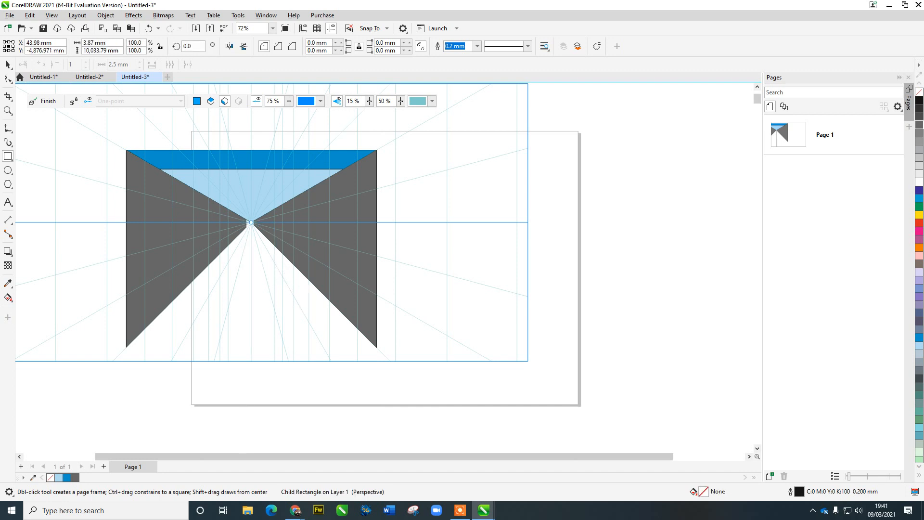
Step: On the top plane, draw a floor about 192 × 94 mm between the two grey walls and fill it 100% black
click(210, 101)
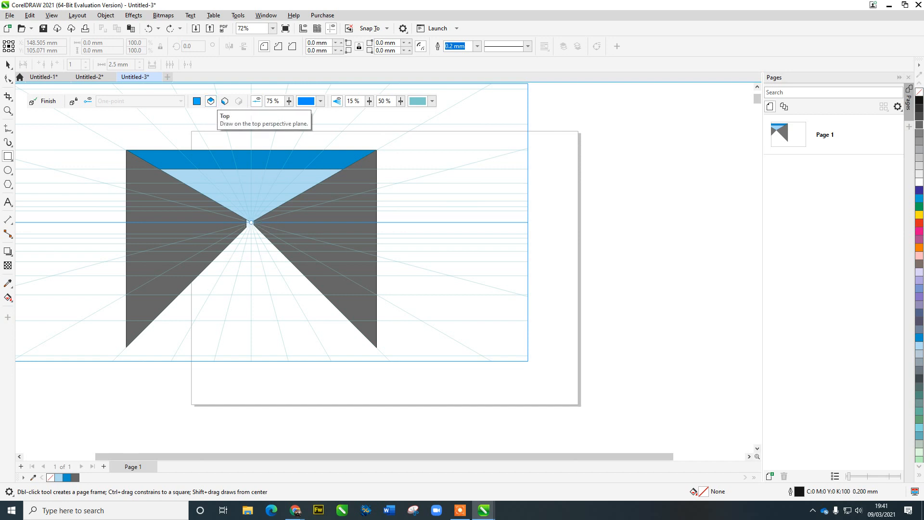
drag(126, 347, 248, 223)
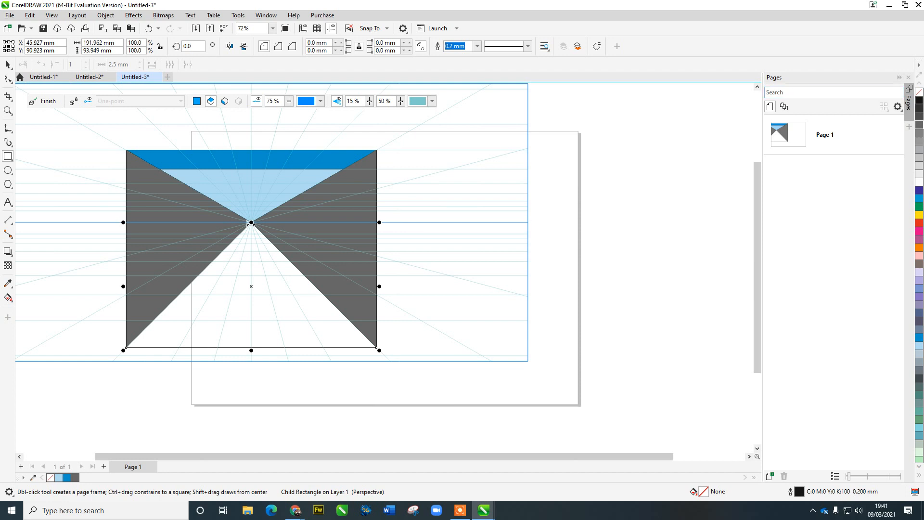
scroll(248, 222, up, 2)
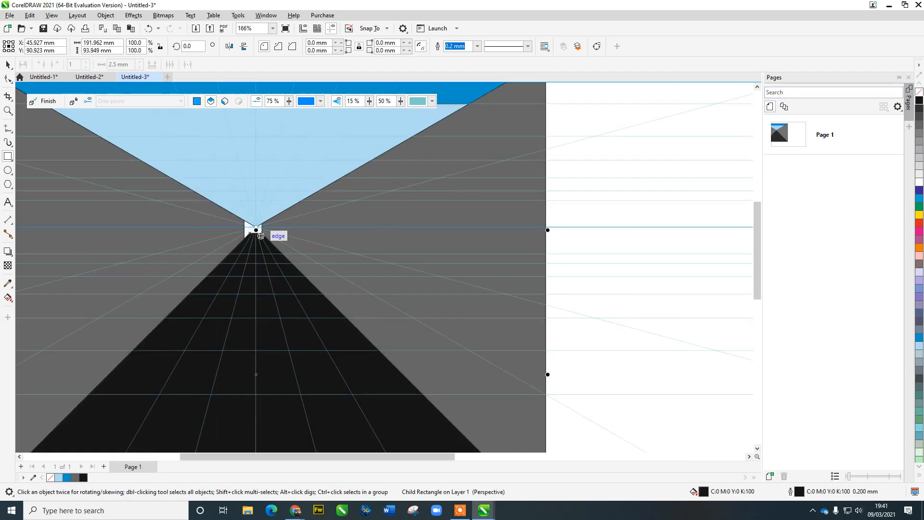
scroll(261, 235, up, 1)
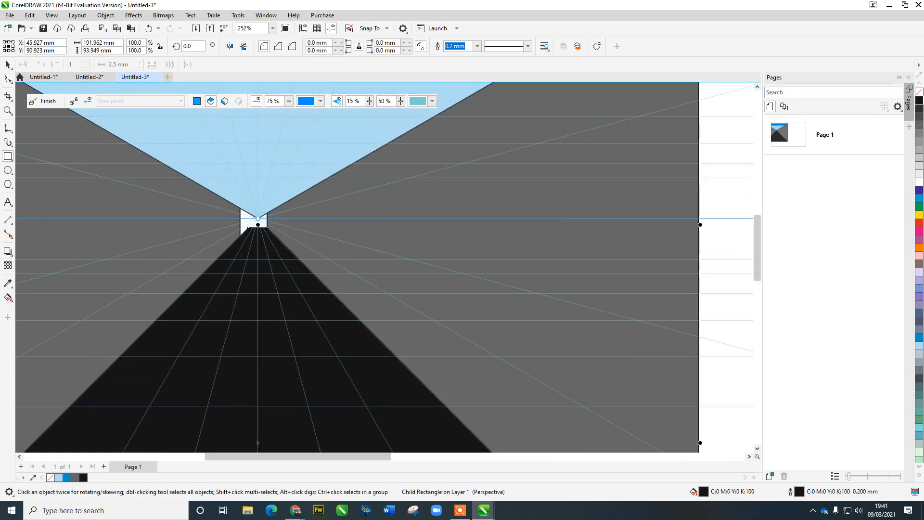
Step: Try to adjust the left wall's inner end with the Shape tool, then undo back through the floor's black fill
click(7, 64)
click(222, 219)
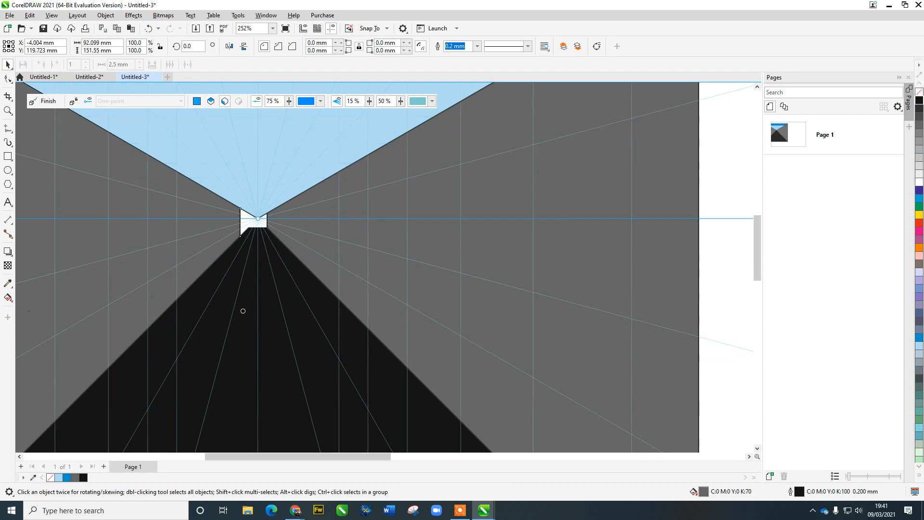
key(F10)
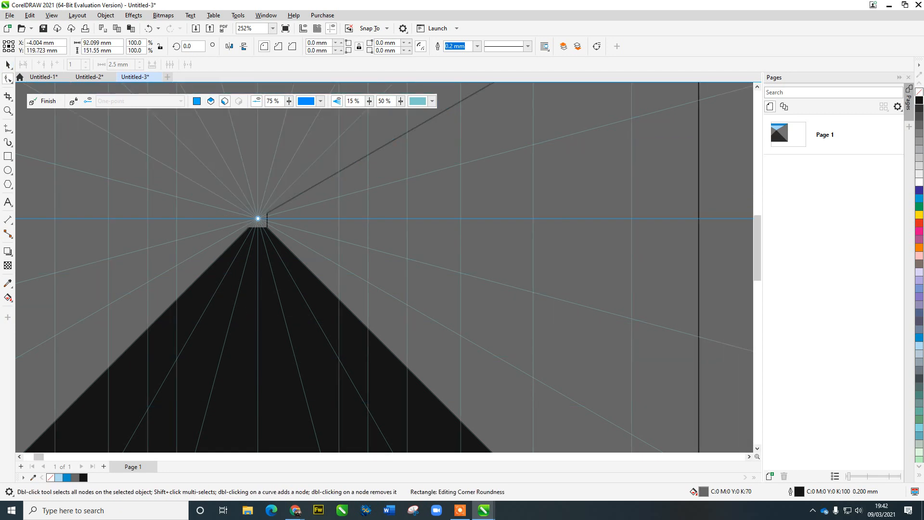
key(ctrl+z)
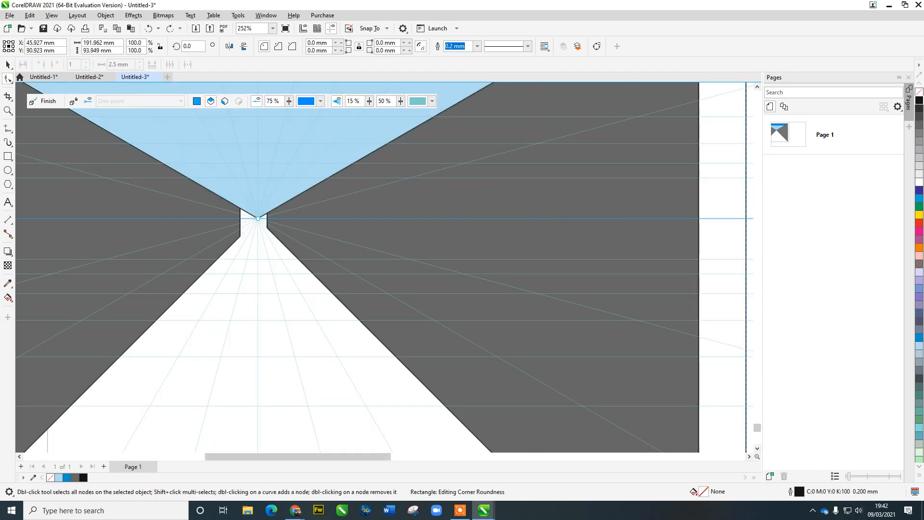
Step: Undo the unfilled floor rectangle and restore the right wall's 70% black fill
scroll(57, 131, down, 3)
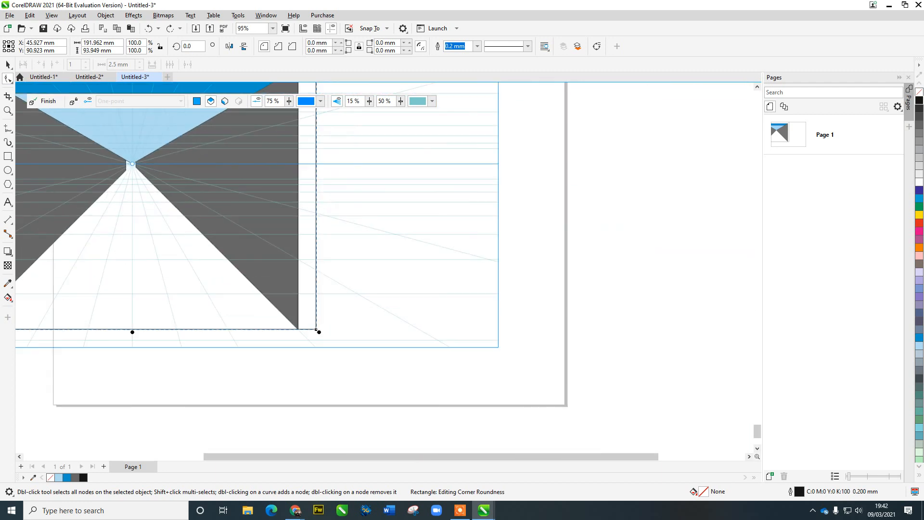
click(8, 65)
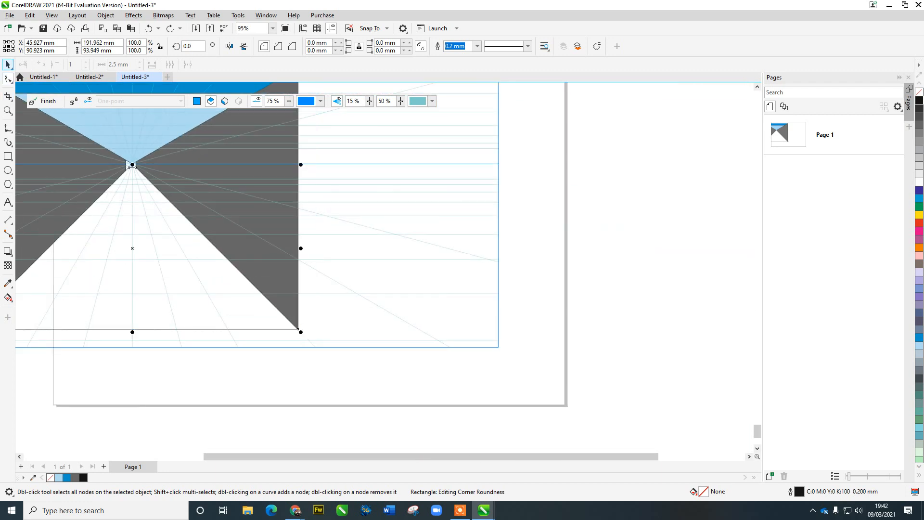
drag(241, 241, 485, 237)
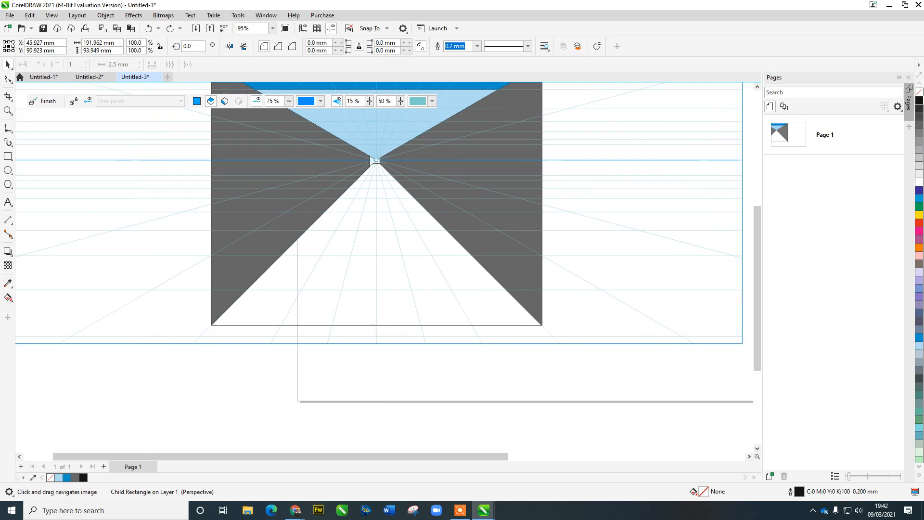
key(ctrl+z)
click(379, 160)
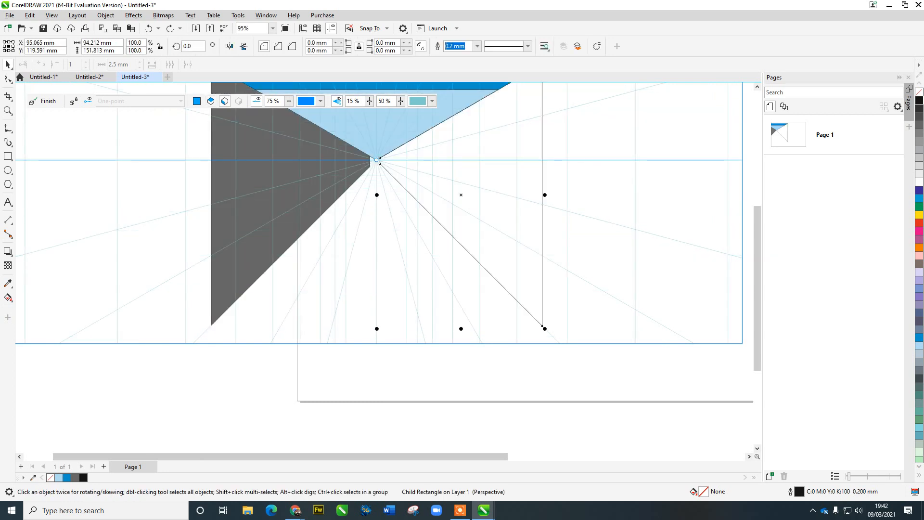
key(ctrl+shift+z)
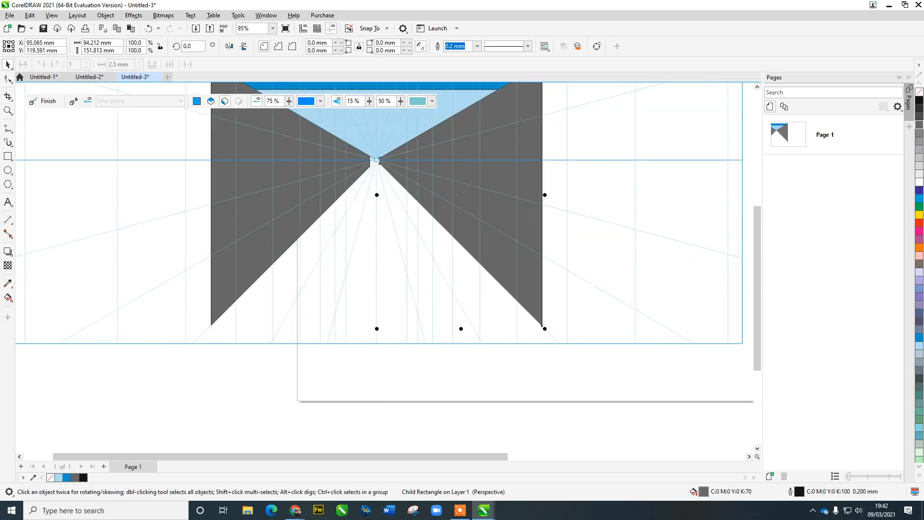
Step: On the top plane, draw a floor rectangle about 192 × 94 mm from the left wall's lower outer corner to the vanishing point
click(211, 101)
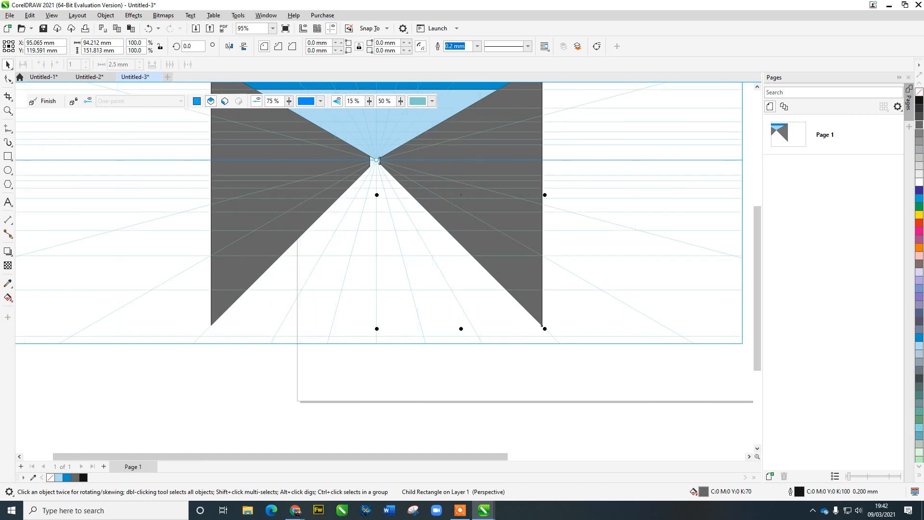
click(7, 156)
drag(211, 326, 379, 163)
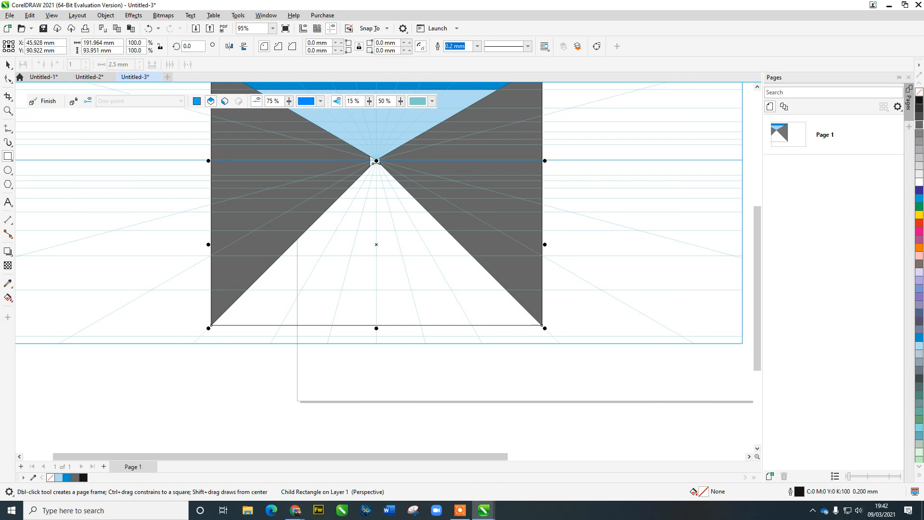
Step: Fill the floor rectangle with 100% black and finish editing the one-point perspective group
click(918, 101)
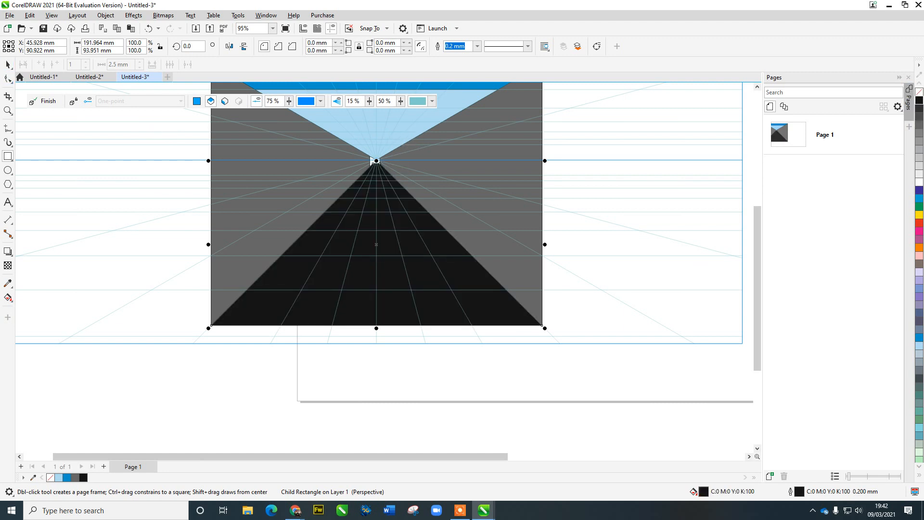
key(space)
key(Escape)
click(45, 101)
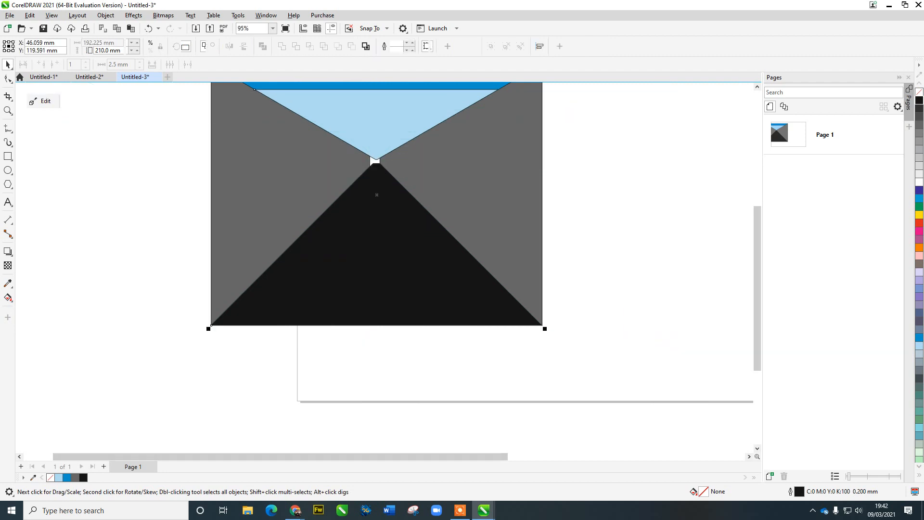
Step: Select the whole one-point perspective group and delete it
drag(283, 325, 360, 393)
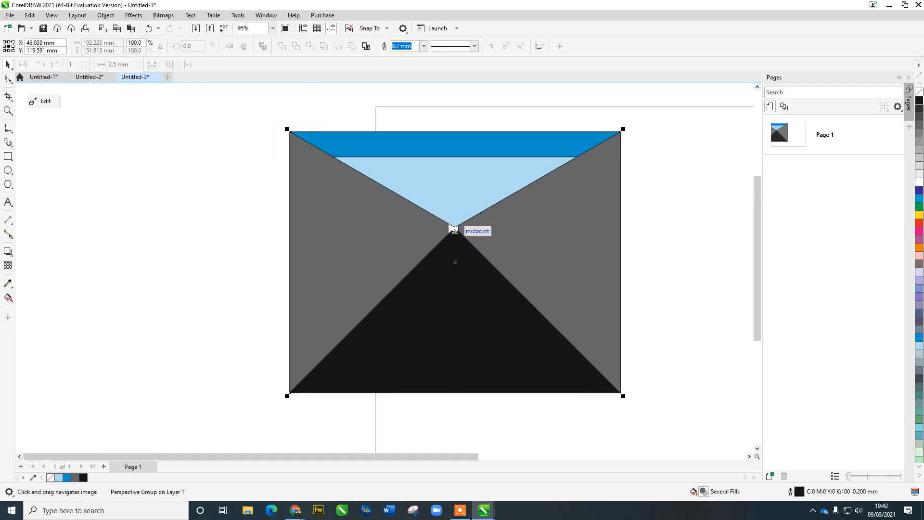
mouse_move(233, 105)
mouse_down()
mouse_move(592, 394)
mouse_move(653, 413)
mouse_up()
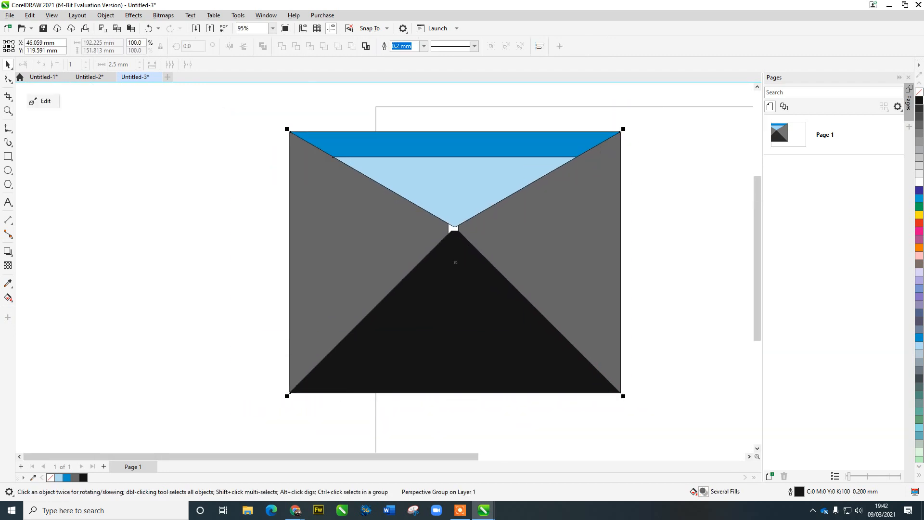
key(Delete)
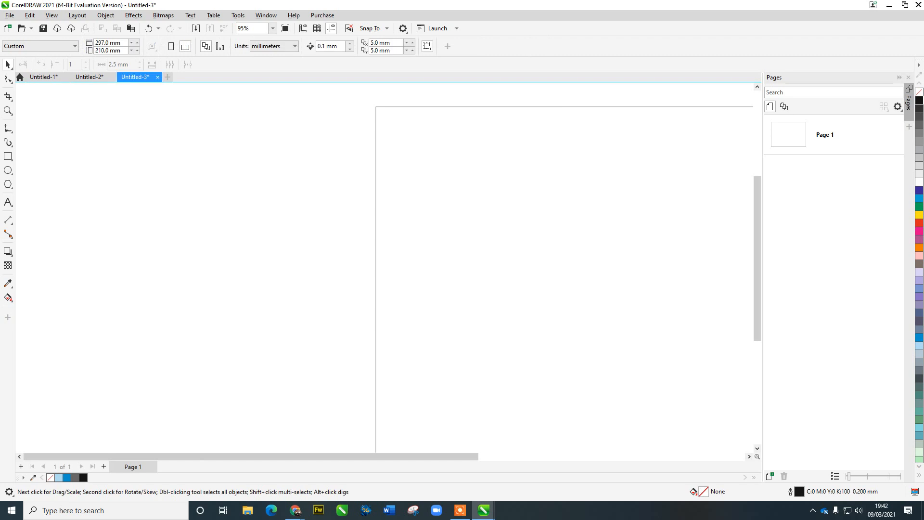
Step: Start a new perspective group of the two-point type and place its grid overlapping the page's upper-left corner
click(105, 14)
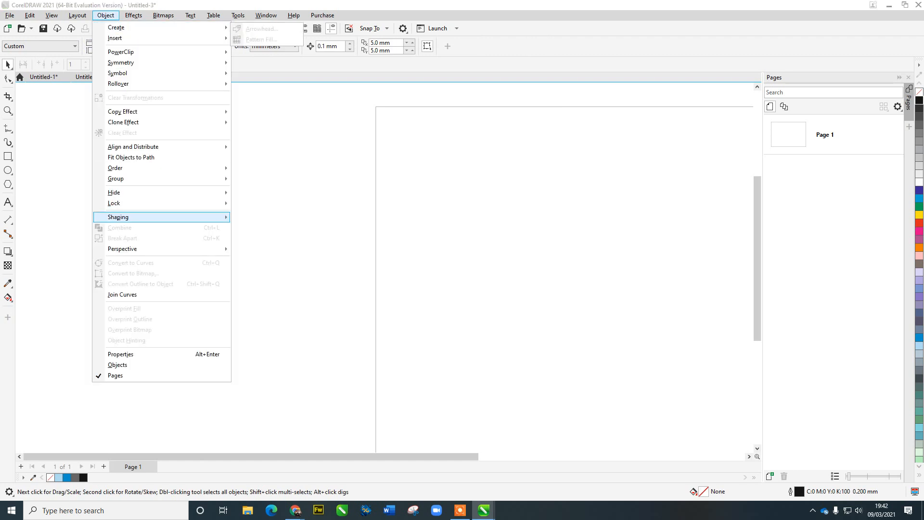
mouse_move(162, 249)
click(272, 264)
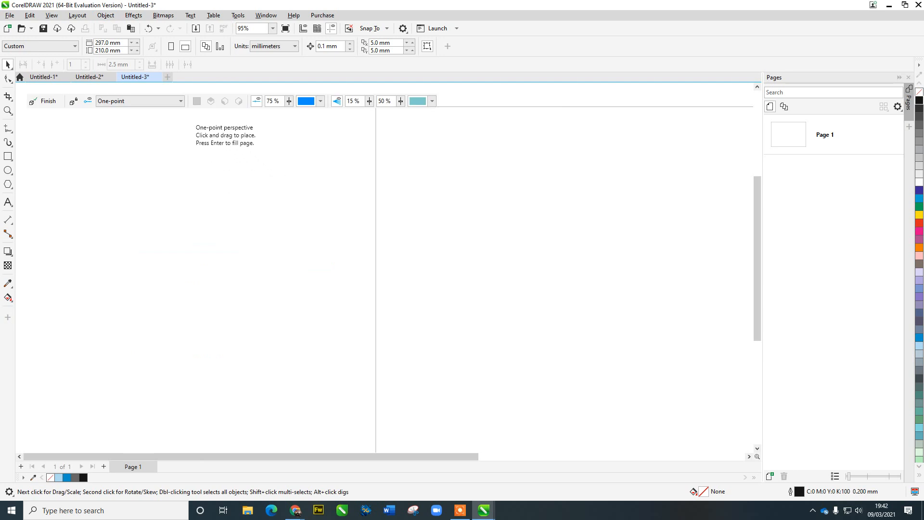
click(139, 100)
click(111, 122)
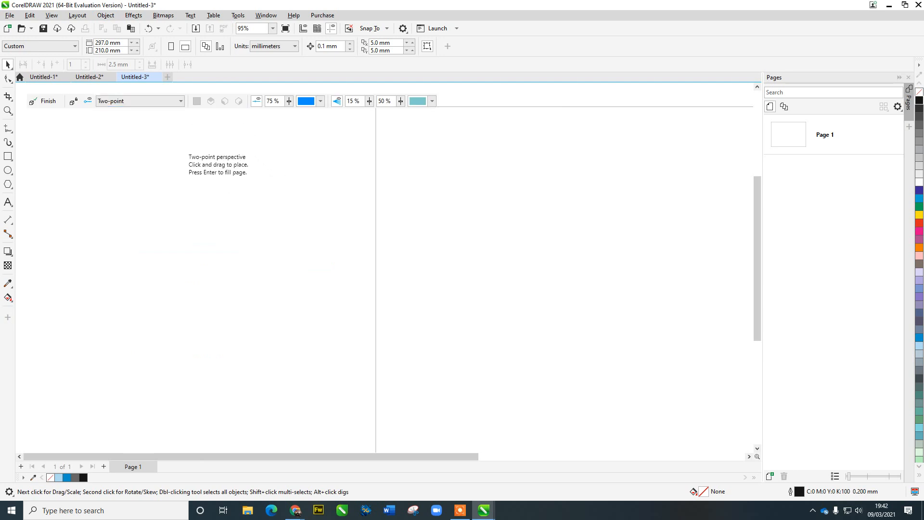
click(330, 212)
drag(330, 212, 528, 287)
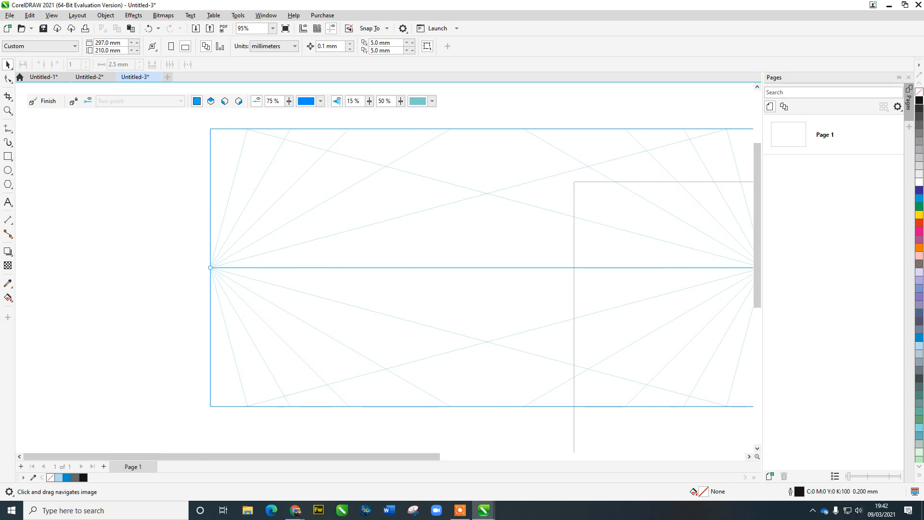
Step: Preview the left and right plane grids of the two-point perspective and make the top plane active
click(225, 100)
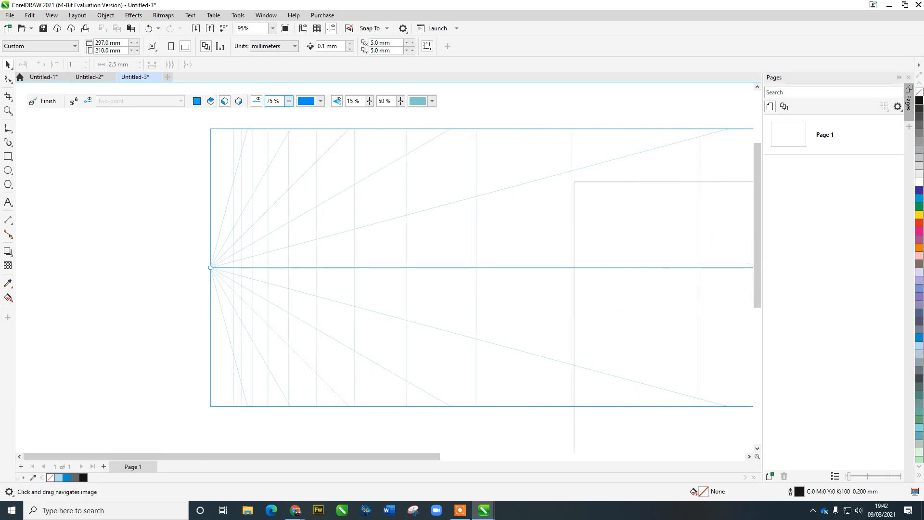
drag(433, 265, 291, 259)
scroll(423, 141, down, 1)
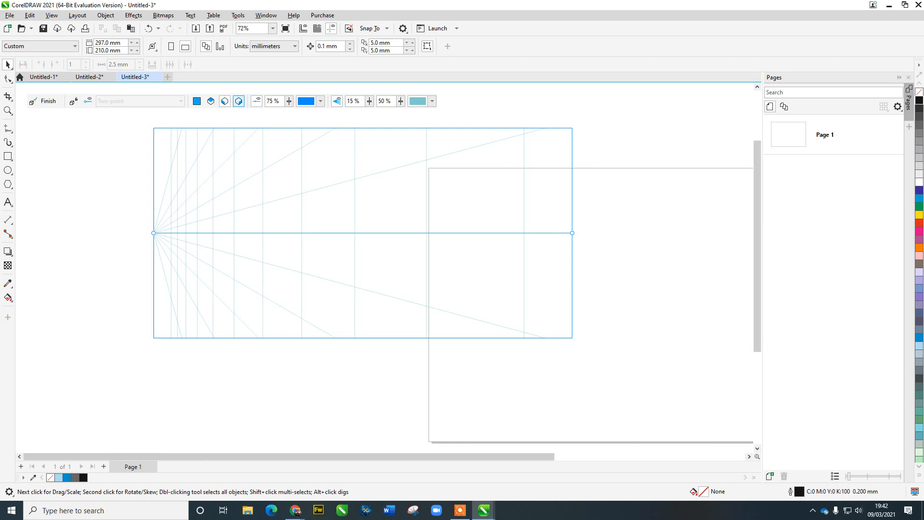
click(238, 101)
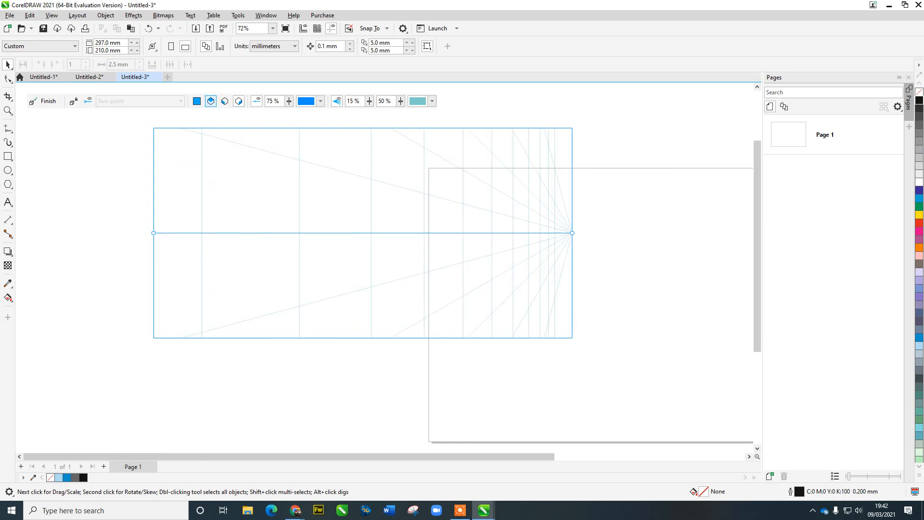
click(210, 101)
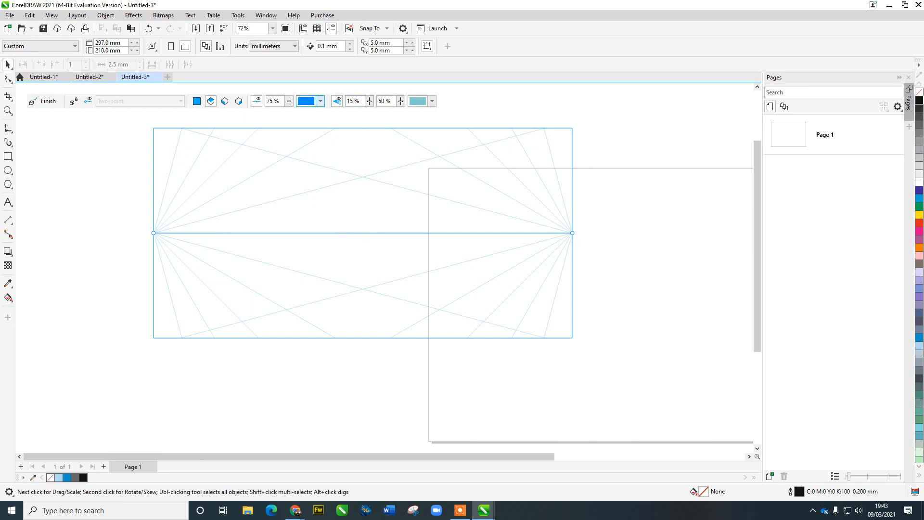
Step: Set the horizon line's opacity to 70%
click(289, 101)
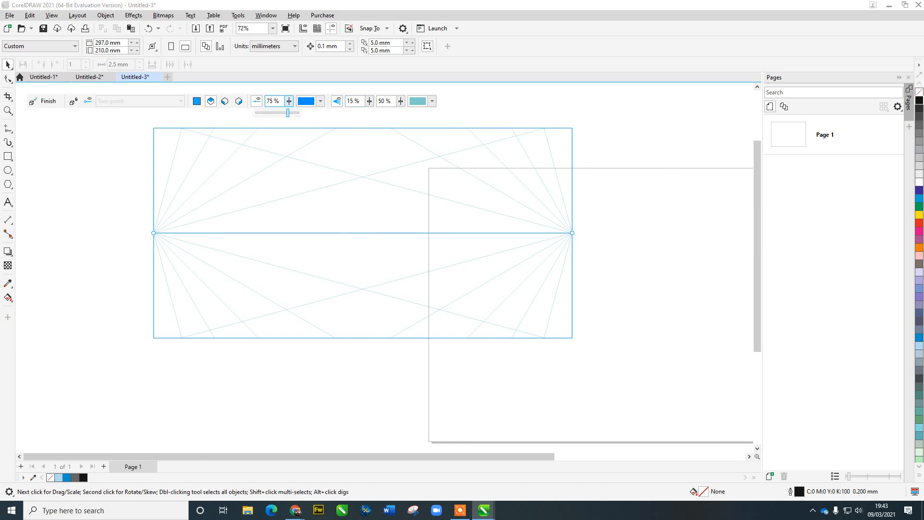
click(290, 100)
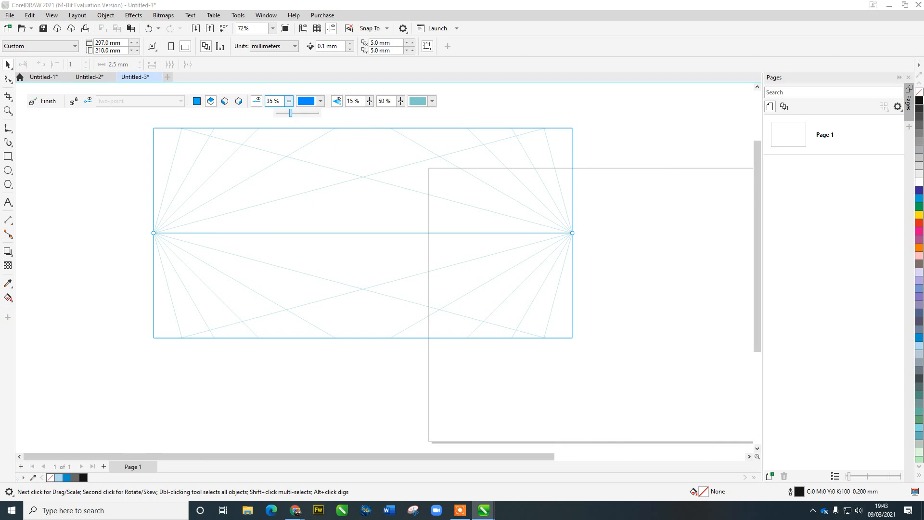
drag(306, 113, 306, 112)
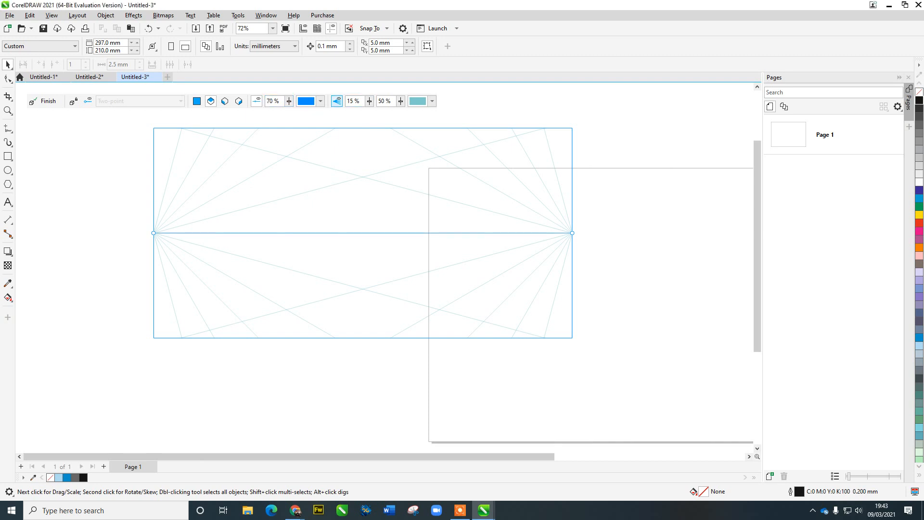
Step: Hide the perspective lines, show them again, and set their density to 35%
click(337, 101)
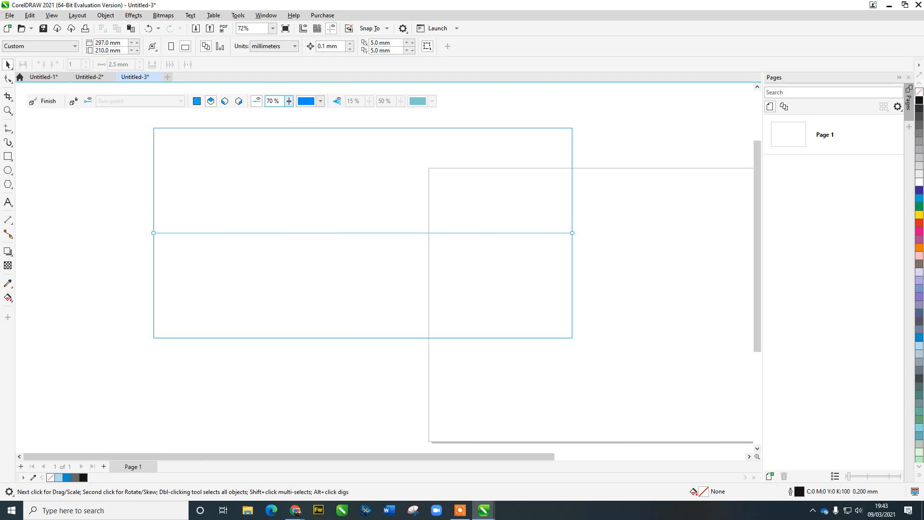
click(337, 101)
click(369, 101)
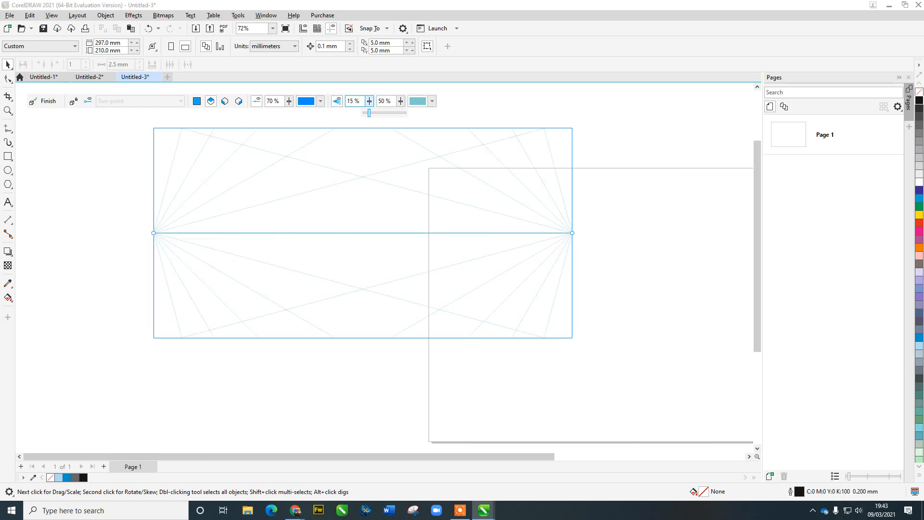
click(369, 100)
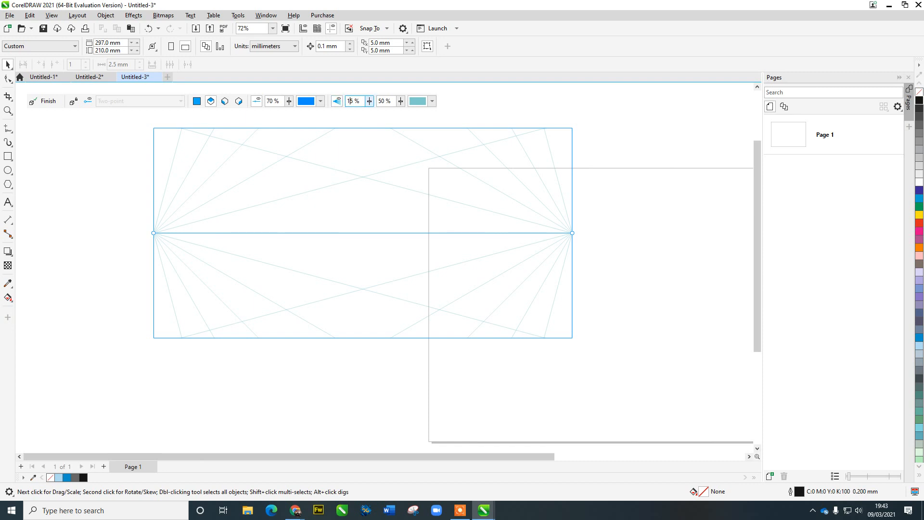
text(35)
key(Return)
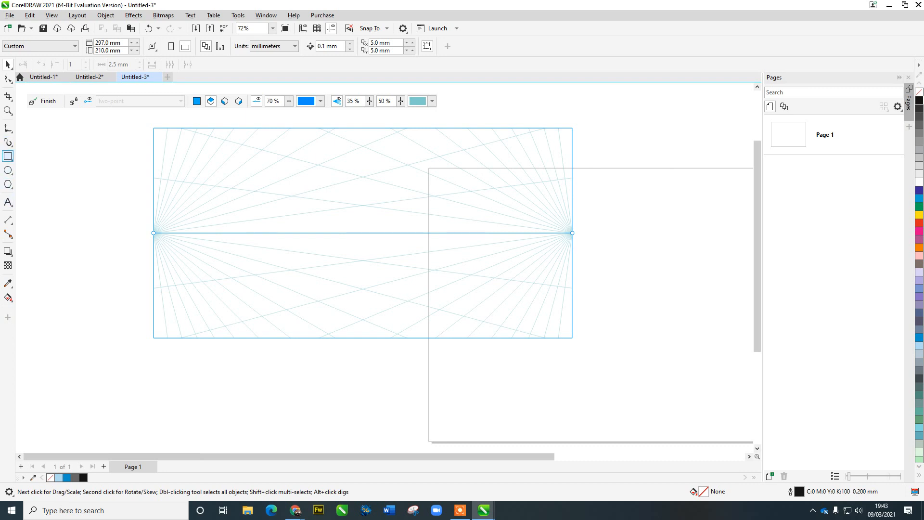
Step: With the Bézier tool, draw a triangular wall from the left vanishing point to a near-vertical edge across the horizon and fill it 100% black
click(7, 142)
click(10, 131)
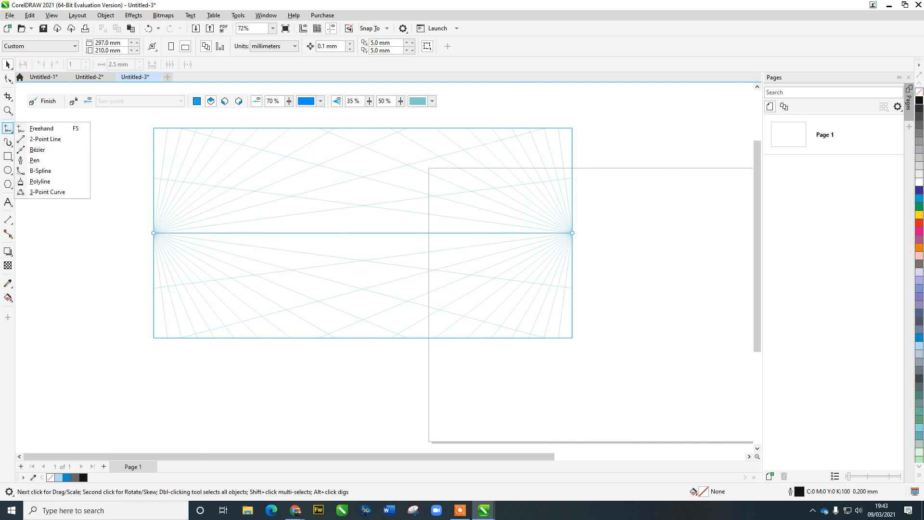
click(40, 150)
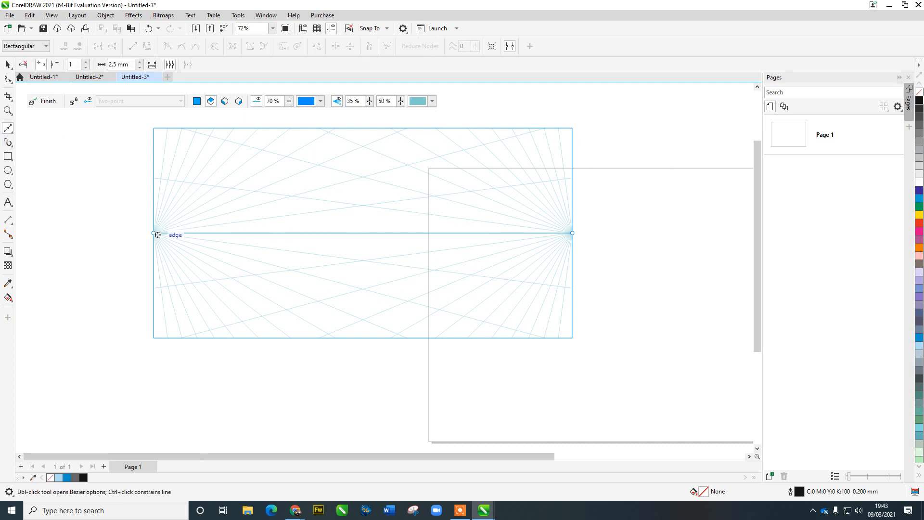
click(157, 233)
double_click(322, 164)
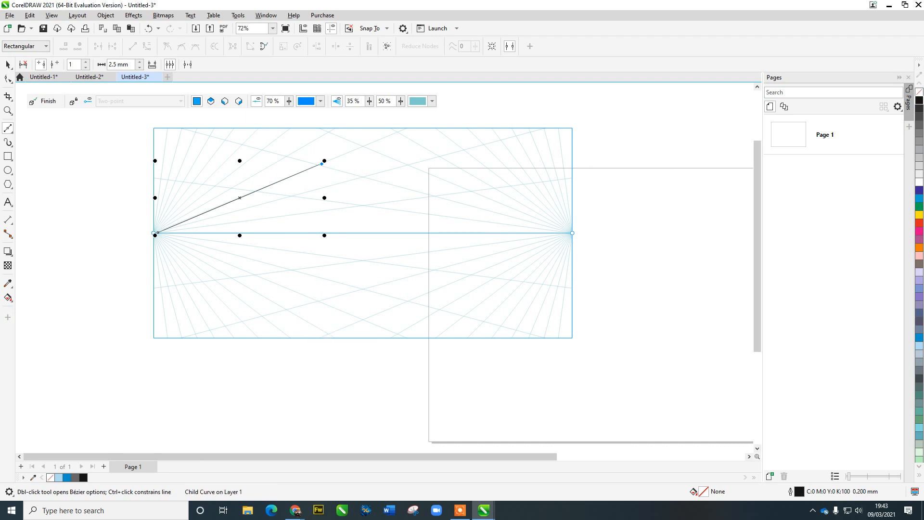
click(322, 164)
double_click(318, 302)
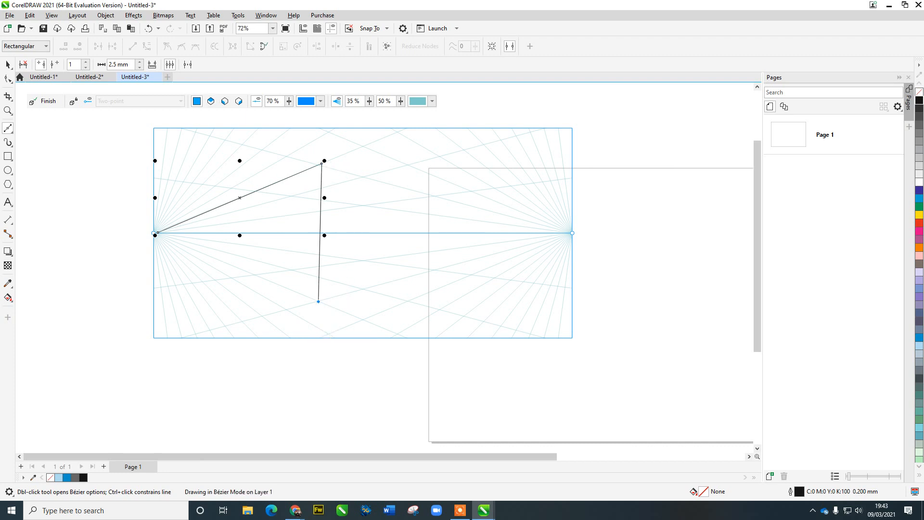
click(155, 233)
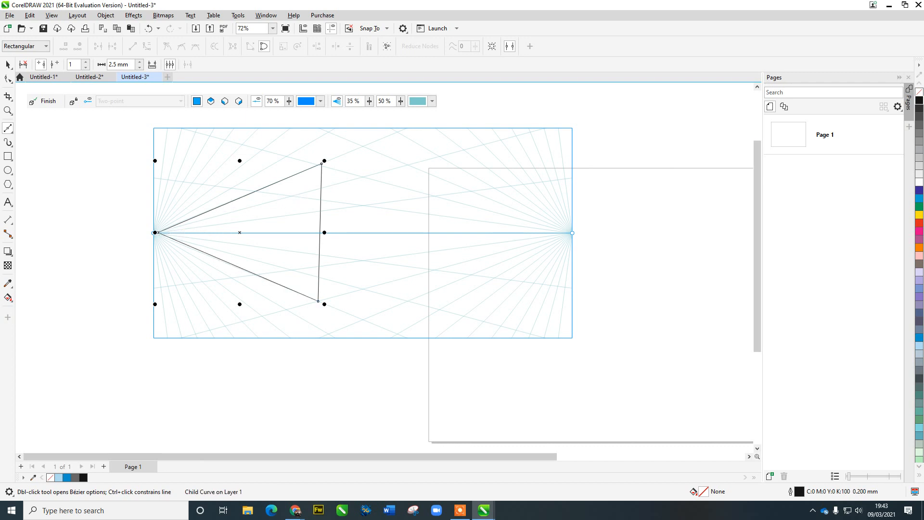
click(918, 100)
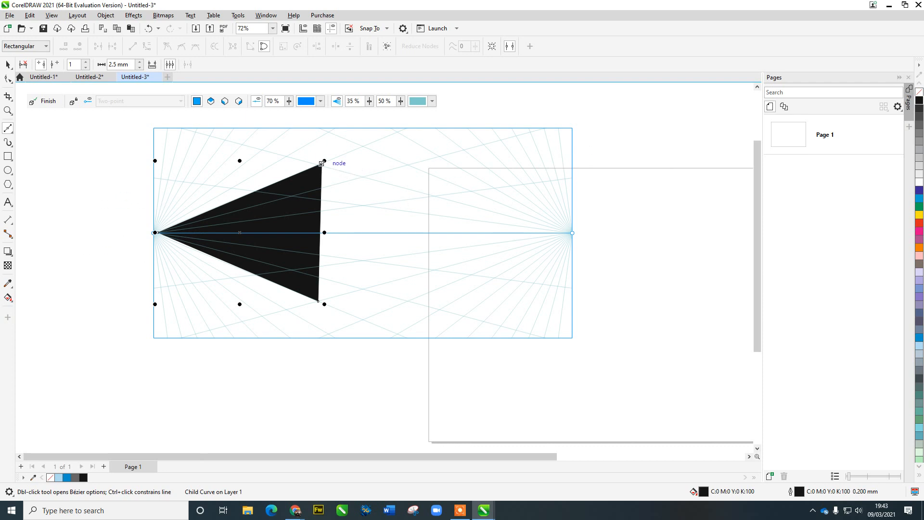
Step: Draw a matching triangular wall from the black wall's near-vertical edge to the right vanishing point and fill it 60% black
click(322, 164)
click(572, 233)
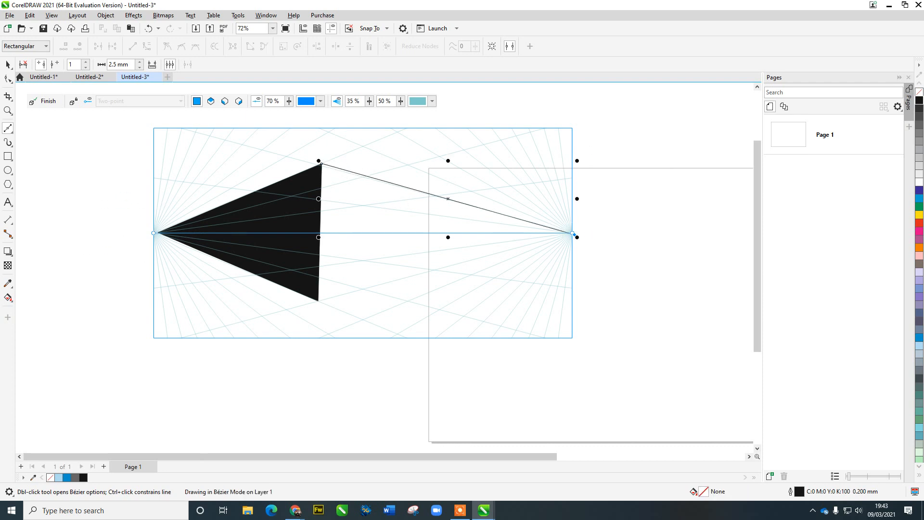
click(318, 301)
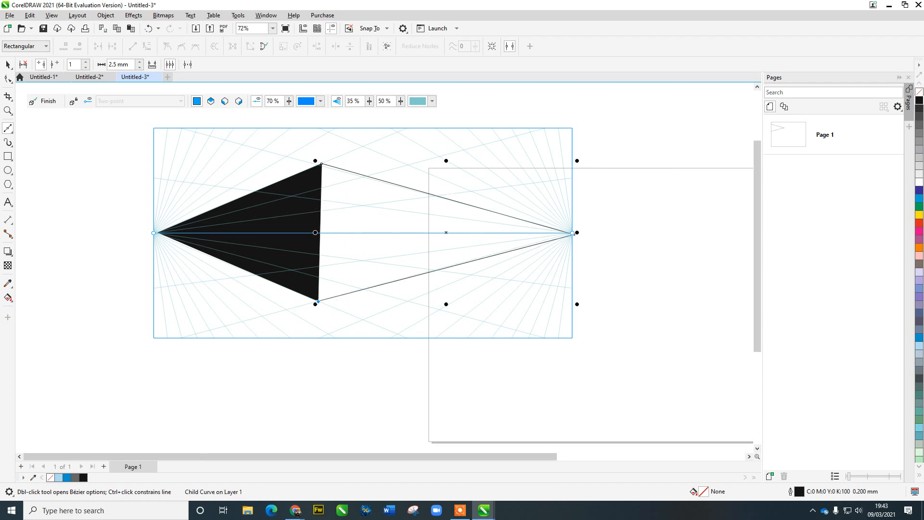
click(322, 164)
click(919, 133)
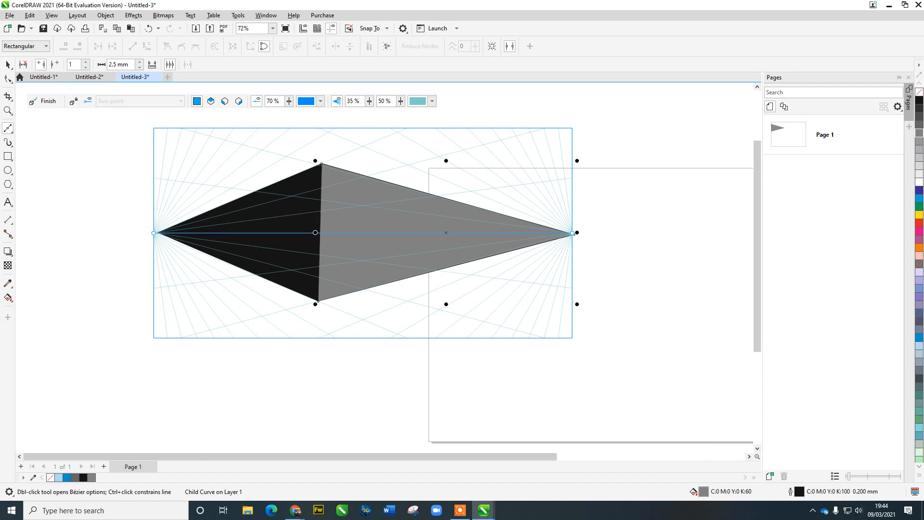
Step: Draw a closed outline above the walls, through both vanishing points, the walls' shared upper corner and the grid's two upper corners
click(162, 230)
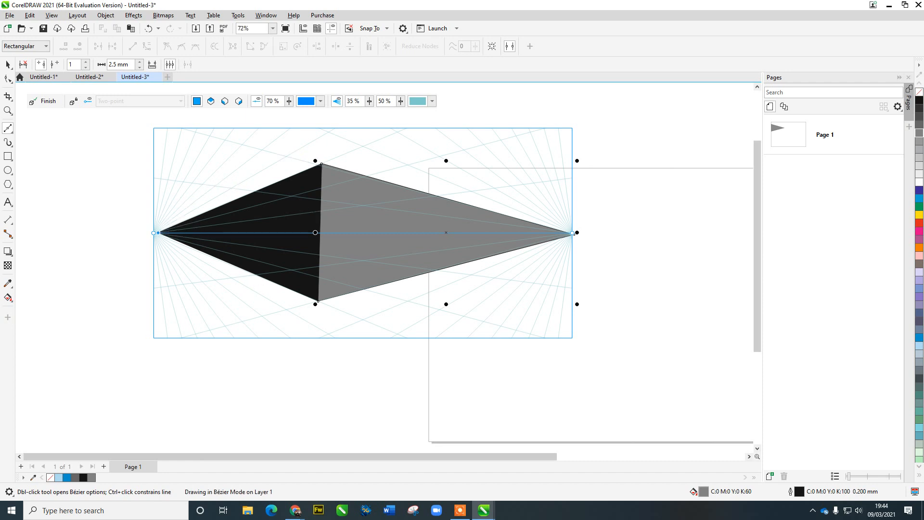
click(321, 164)
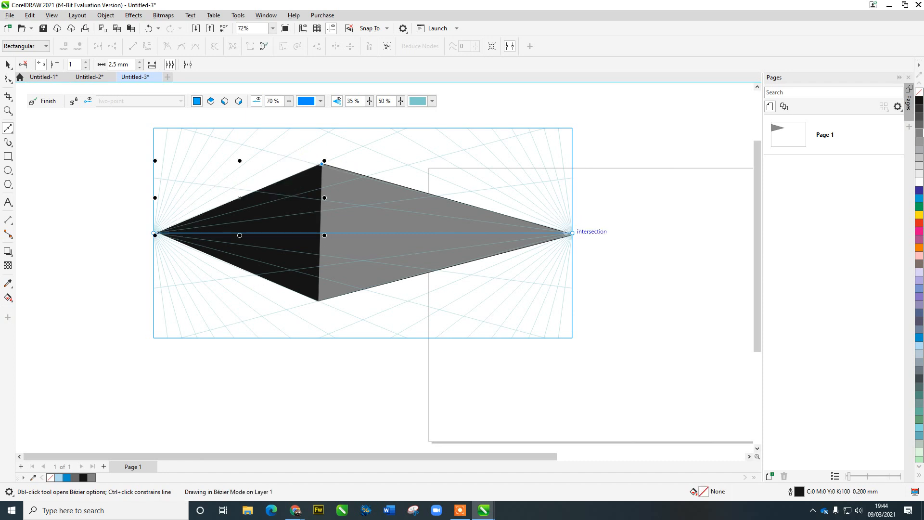
click(573, 233)
click(572, 128)
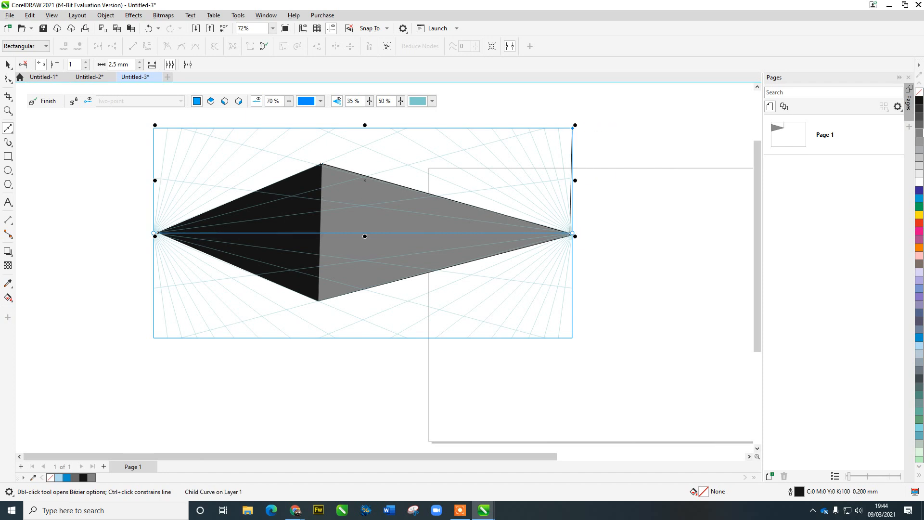
click(154, 128)
click(158, 233)
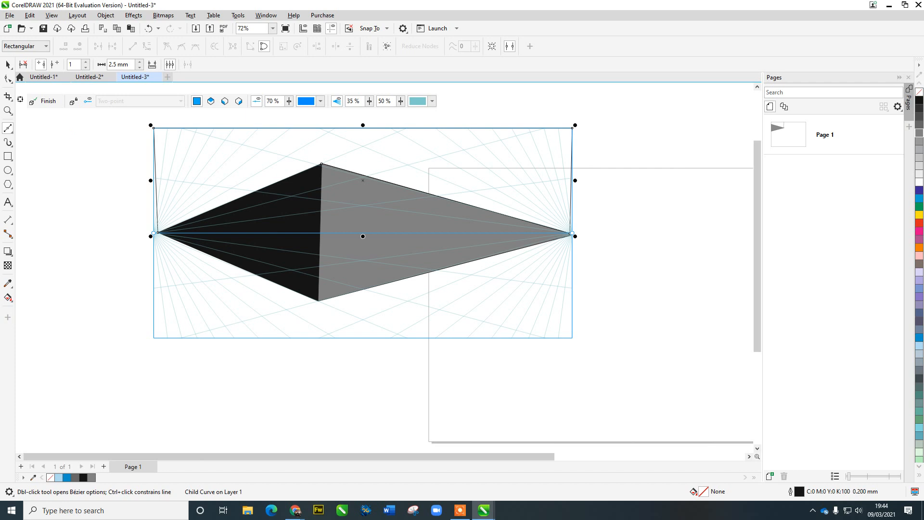
Step: With the Shape tool, move the upper outline's lower-left node onto the left vanishing point
click(7, 79)
scroll(145, 213, up, 3)
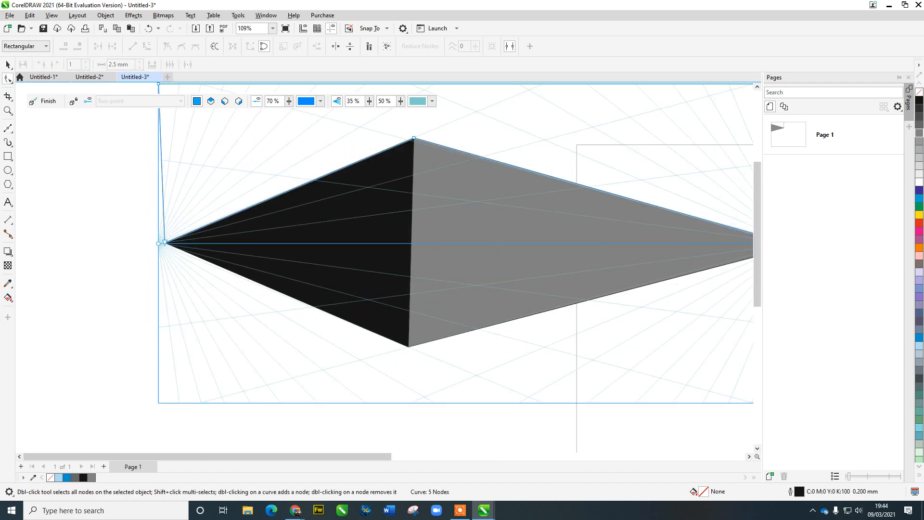
drag(164, 243, 158, 243)
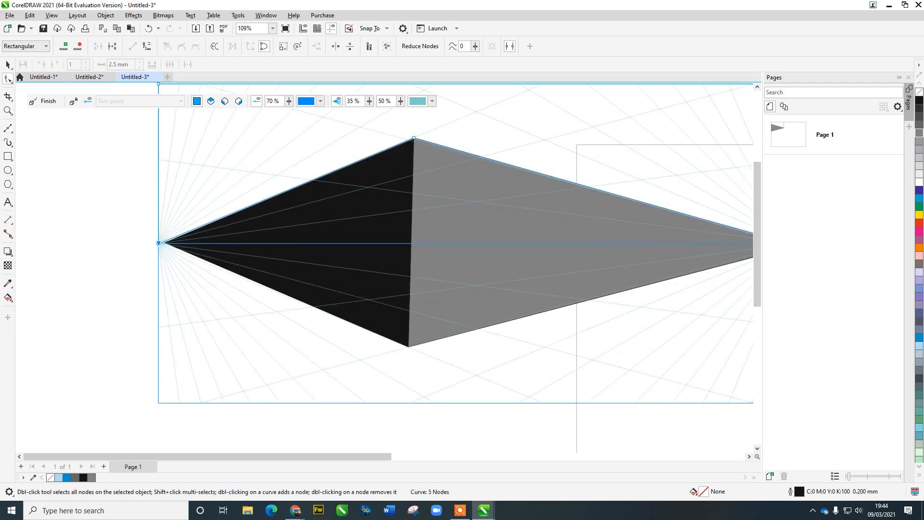
Step: Move the upper outline's lower-right node onto the right vanishing point
scroll(205, 227, down, 2)
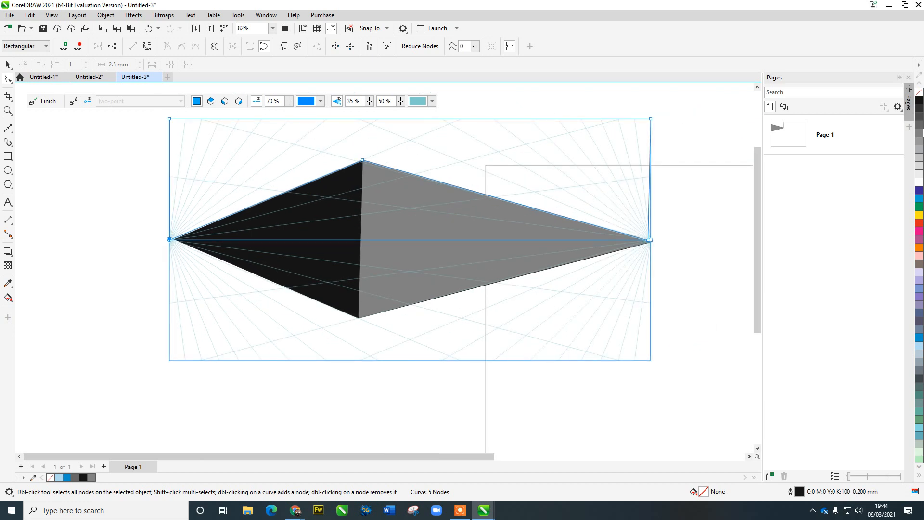
drag(647, 241, 650, 242)
Step: Switch the Baseline Grid snapping option
click(77, 15)
mouse_move(105, 15)
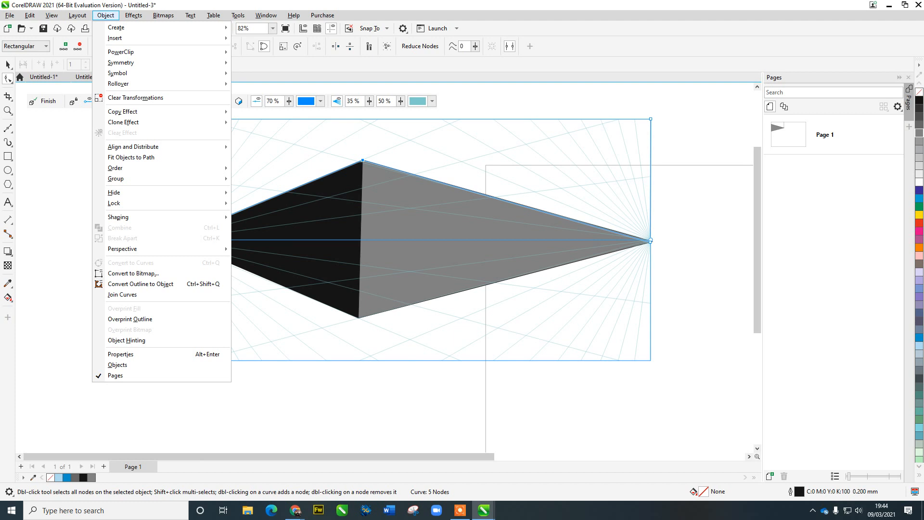
mouse_move(51, 15)
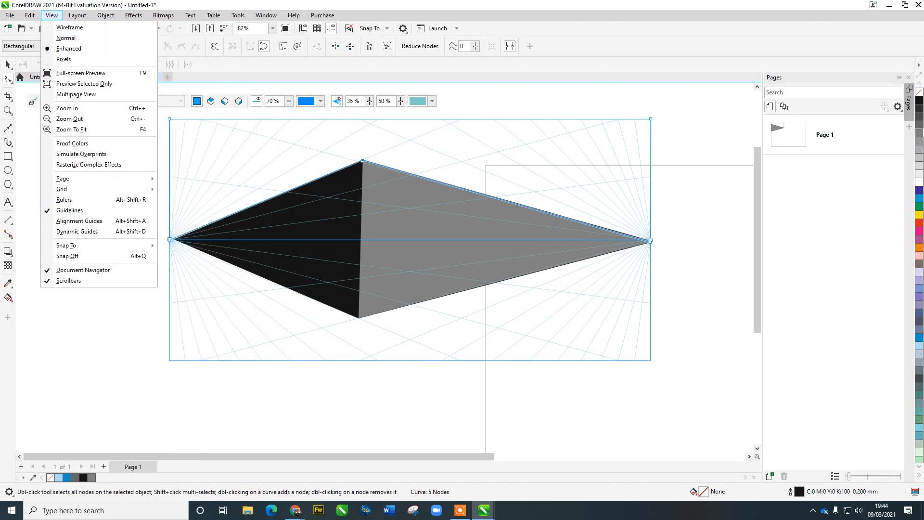
mouse_move(96, 245)
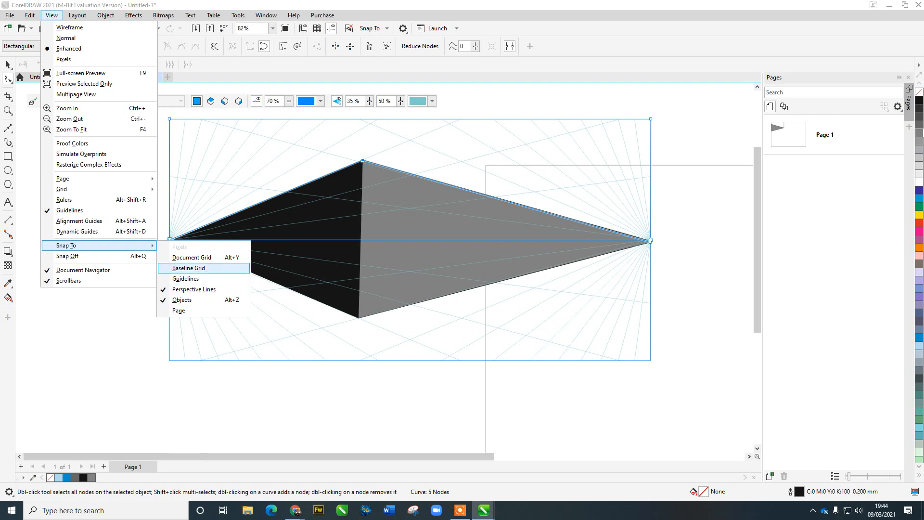
click(203, 268)
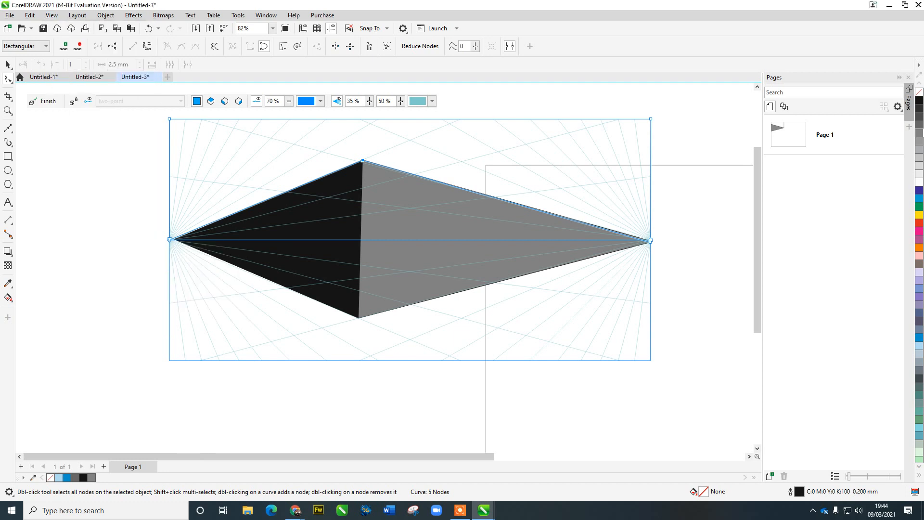
Step: Select the grey wall and nudge its lower node at the shared edge onto the black wall's lower corner
click(458, 226)
drag(359, 318, 358, 318)
scroll(375, 168, up, 2)
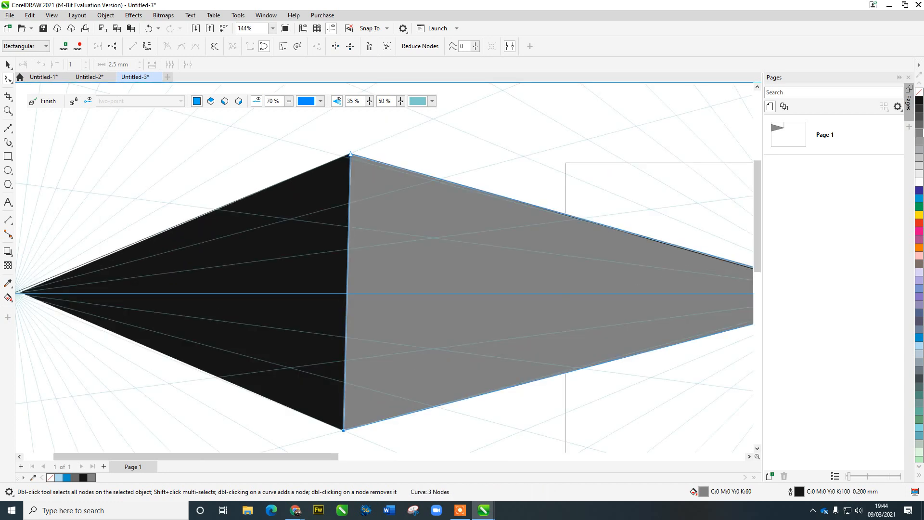
scroll(349, 164, down, 2)
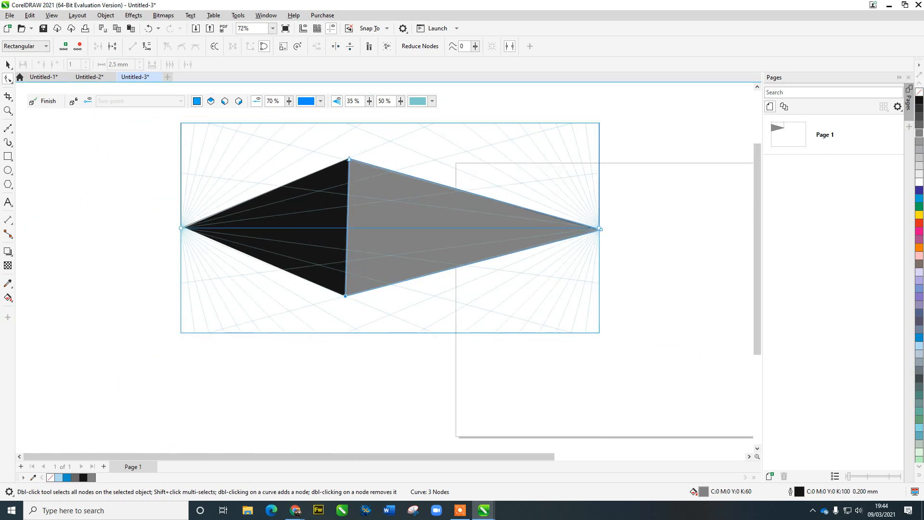
key(Escape)
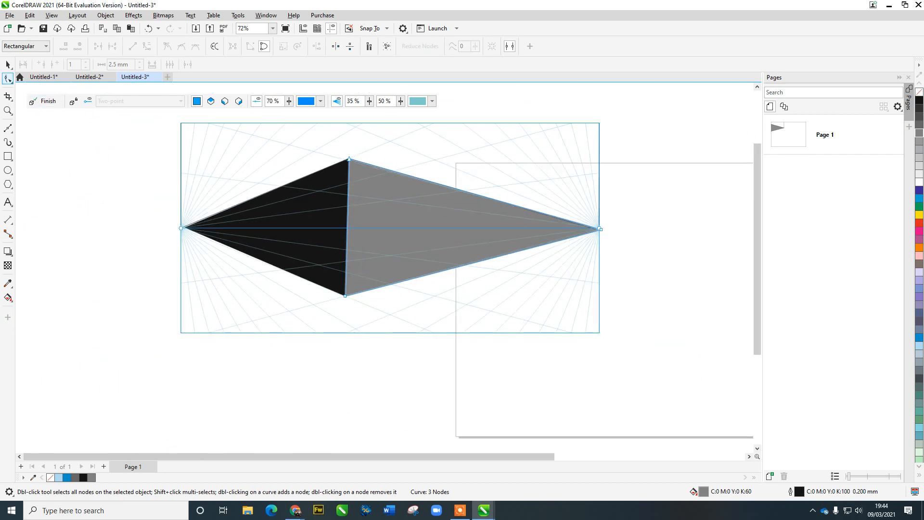
Step: Deselect the wall and shift the perspective grid's horizon line slightly down
click(8, 64)
key(Escape)
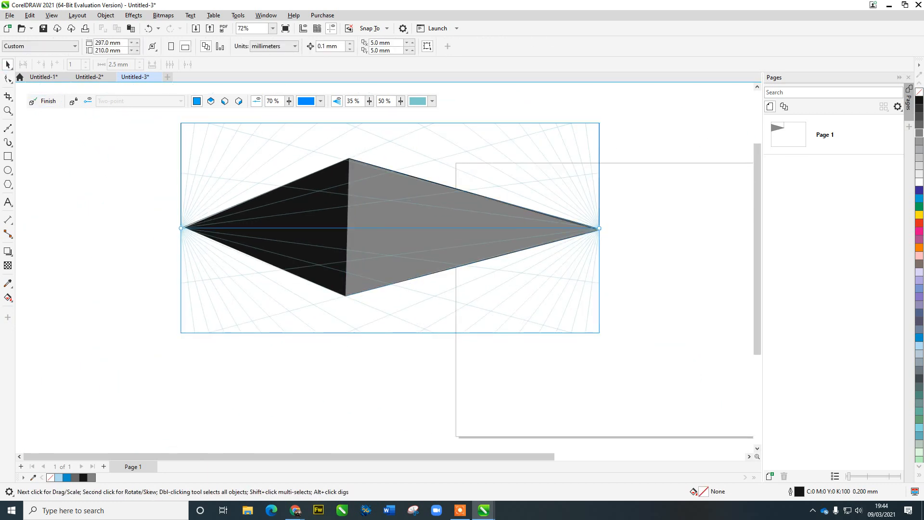
click(347, 294)
key(Escape)
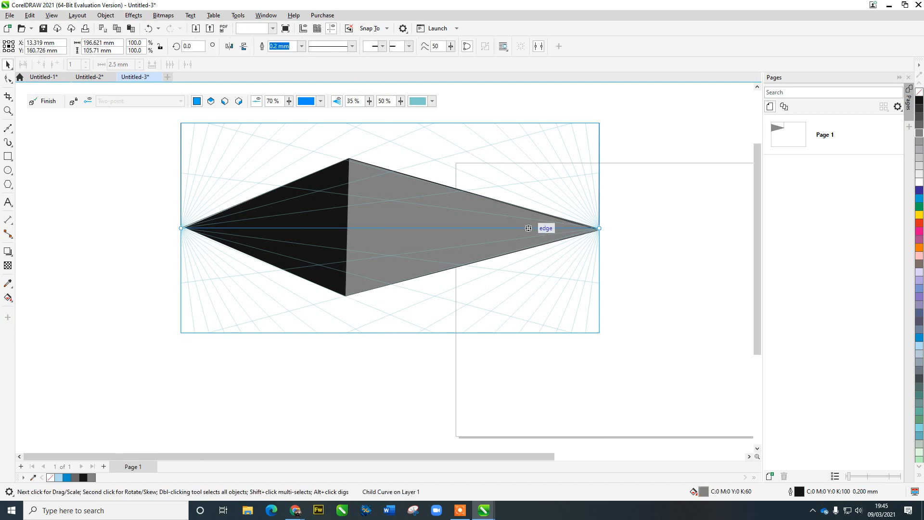
drag(543, 228, 515, 230)
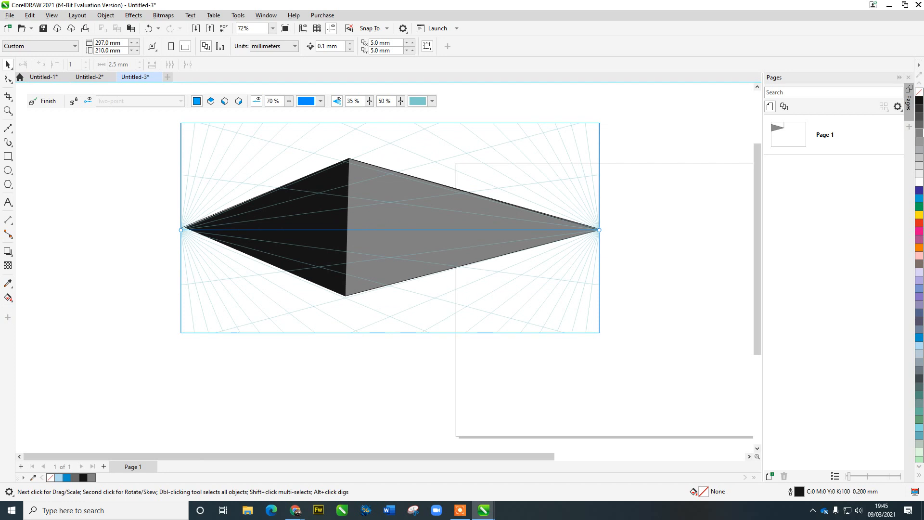
Step: Try to draw a closed Bézier outline below the walls through both vanishing points, their shared lower corner and the grid's two lower corners
click(10, 131)
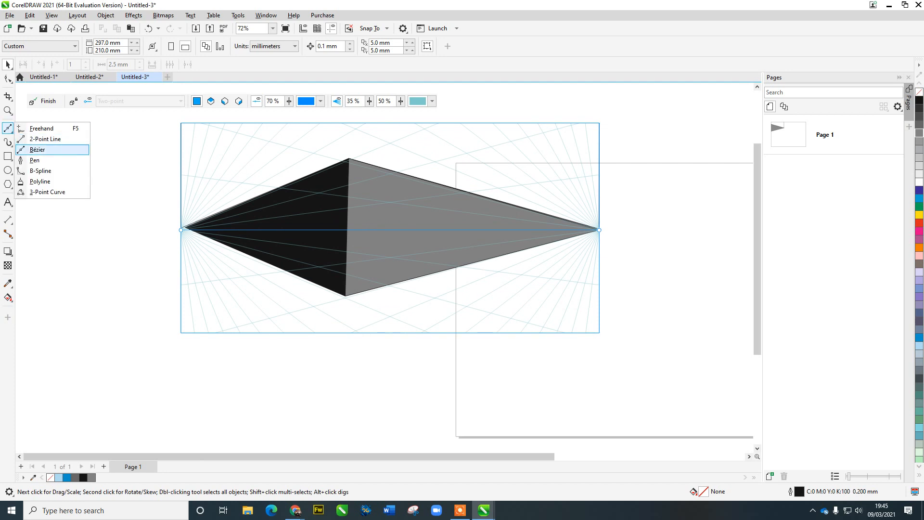
click(36, 150)
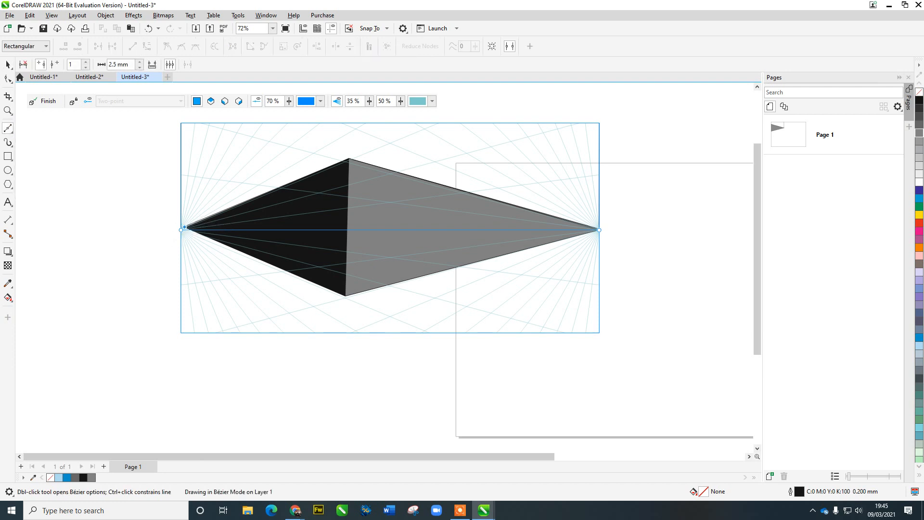
click(345, 295)
click(599, 230)
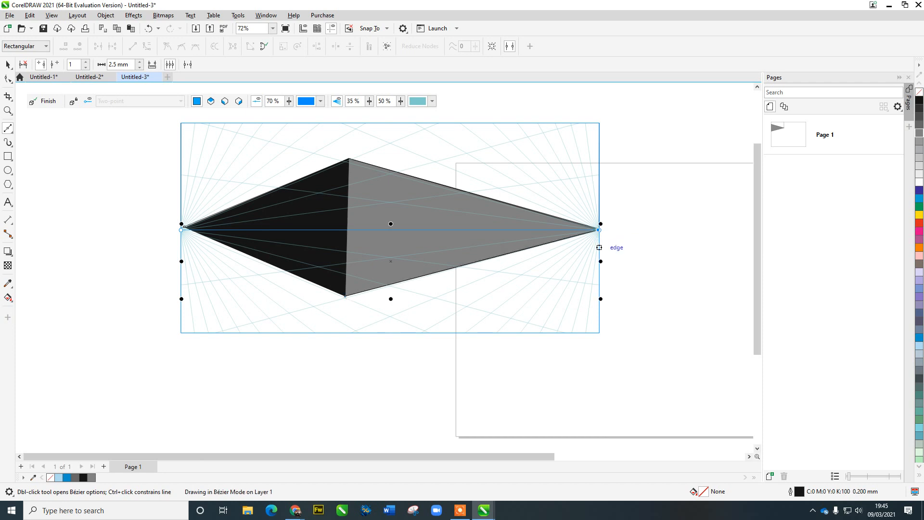
click(597, 332)
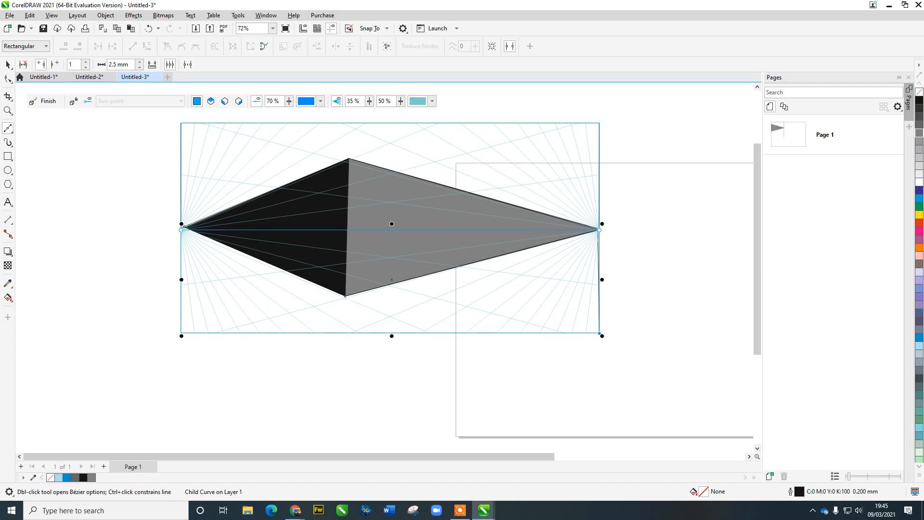
click(181, 332)
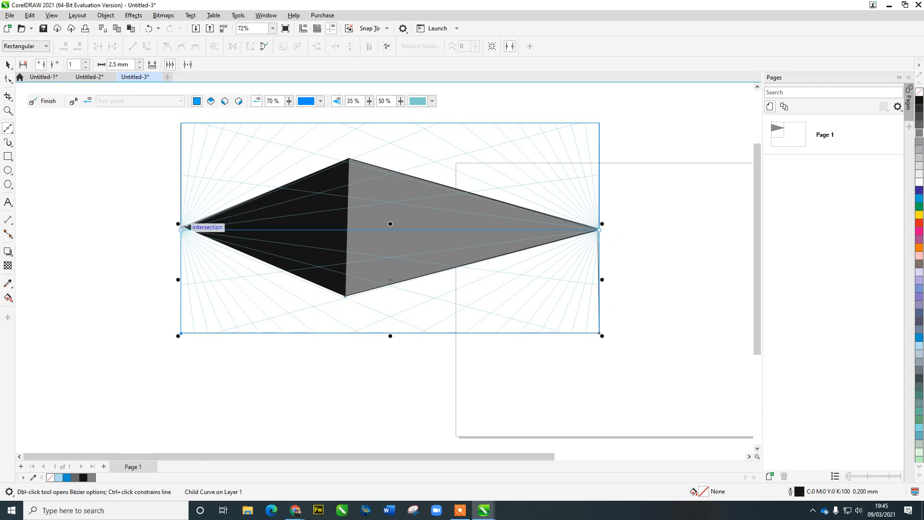
click(181, 230)
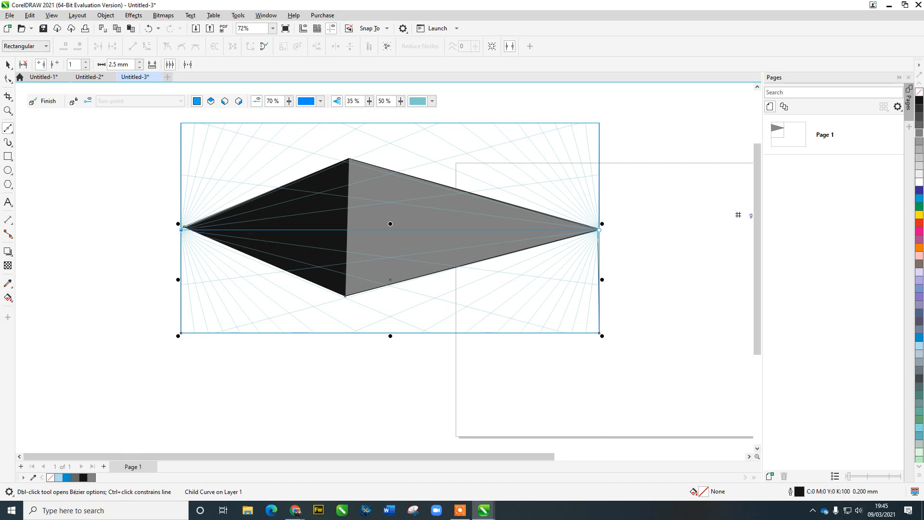
scroll(182, 224, up, 2)
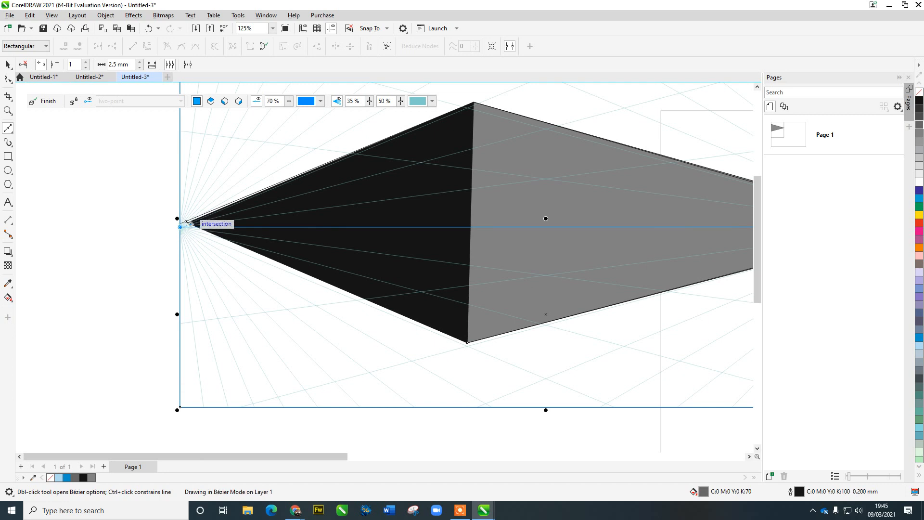
click(180, 227)
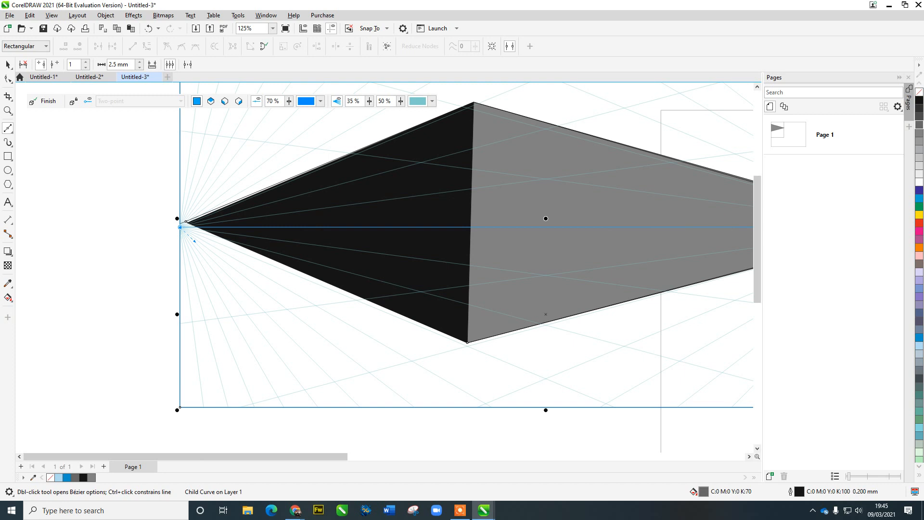
key(space)
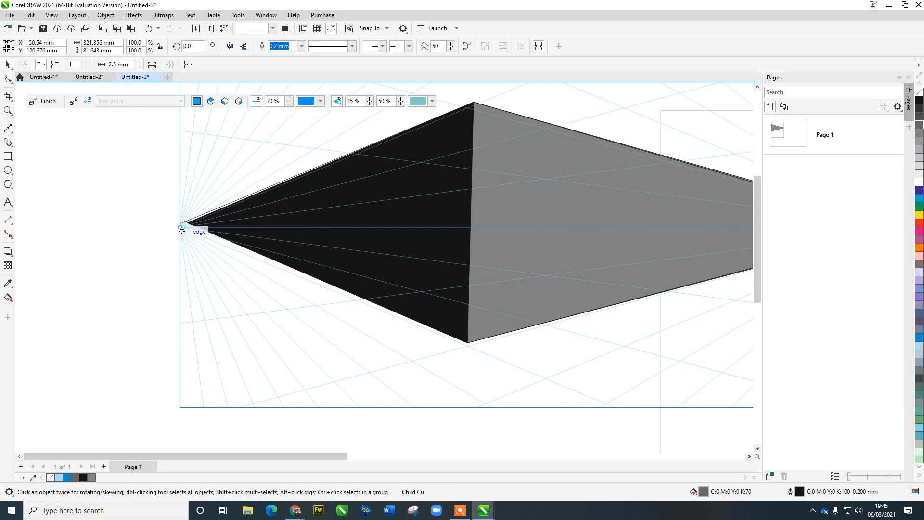
scroll(578, 307, down, 1)
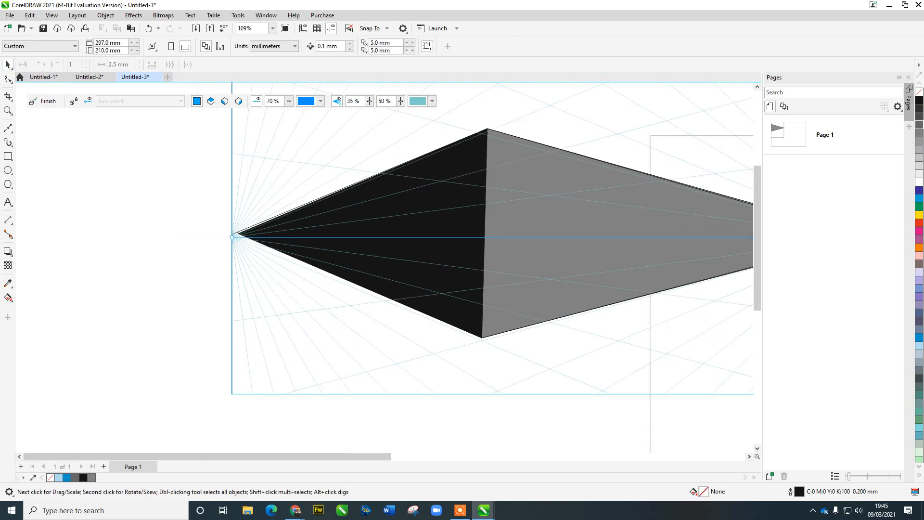
Step: Redraw the closed area below the walls with the Bézier tool, between the vanishing points and the grid's lower edge, and fill it 70% black
drag(577, 307, 425, 292)
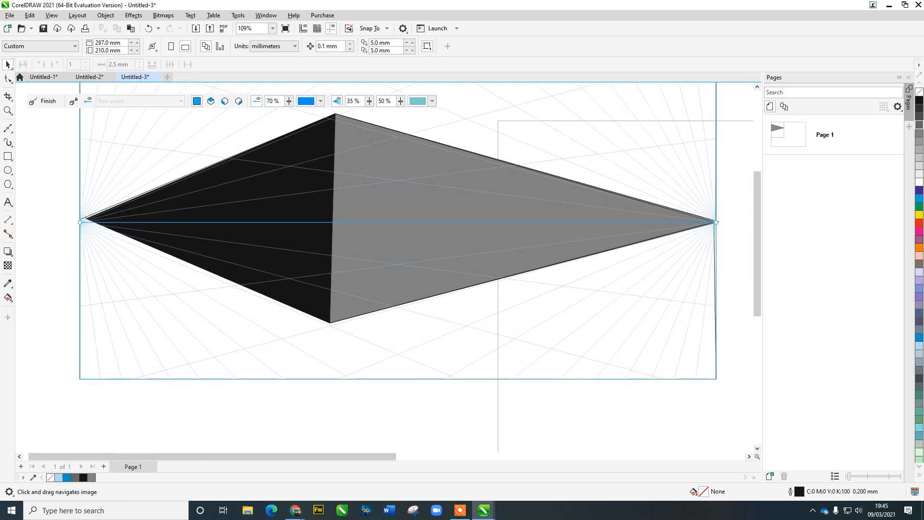
click(8, 128)
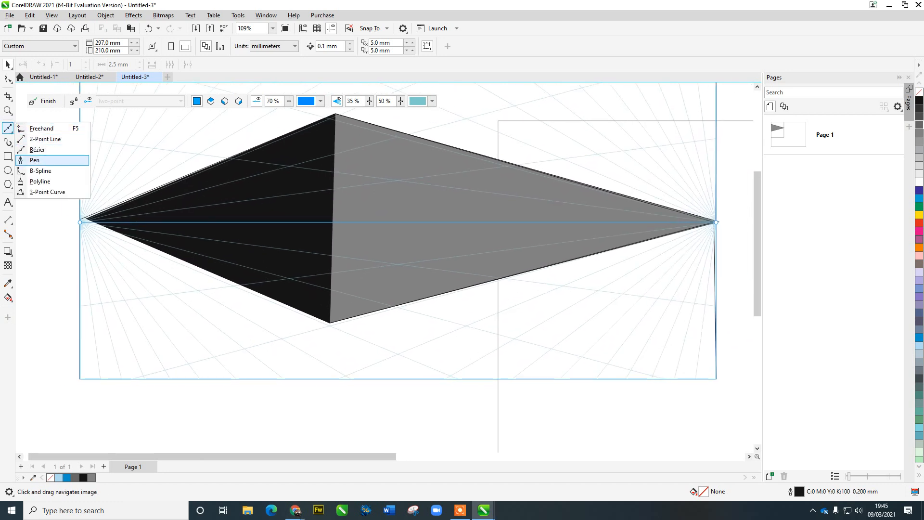
click(37, 149)
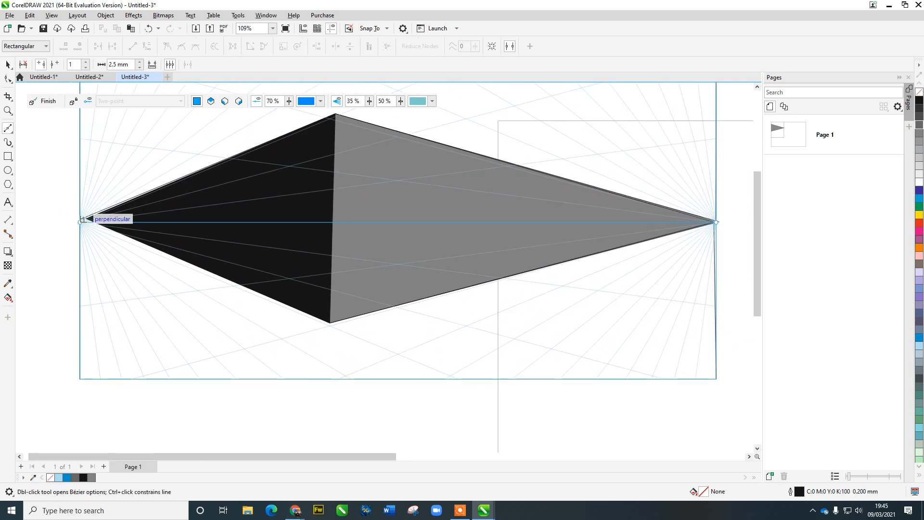
click(331, 325)
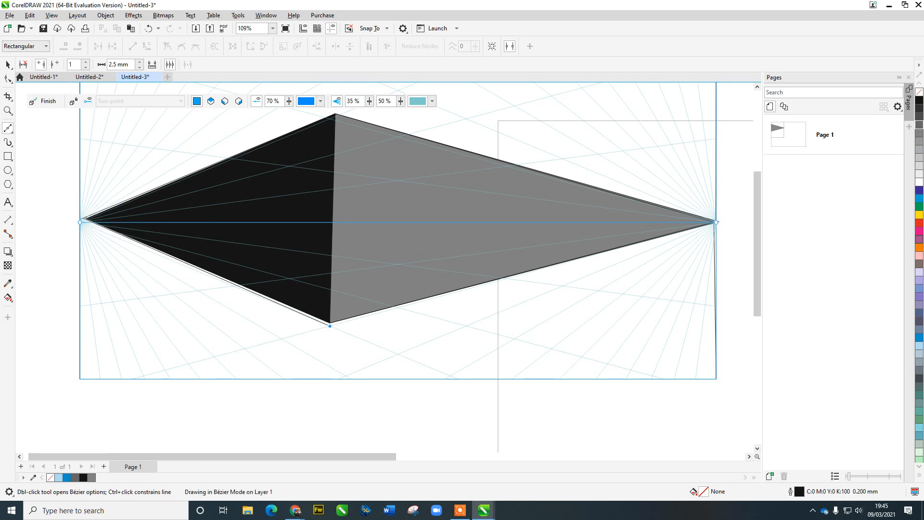
click(715, 225)
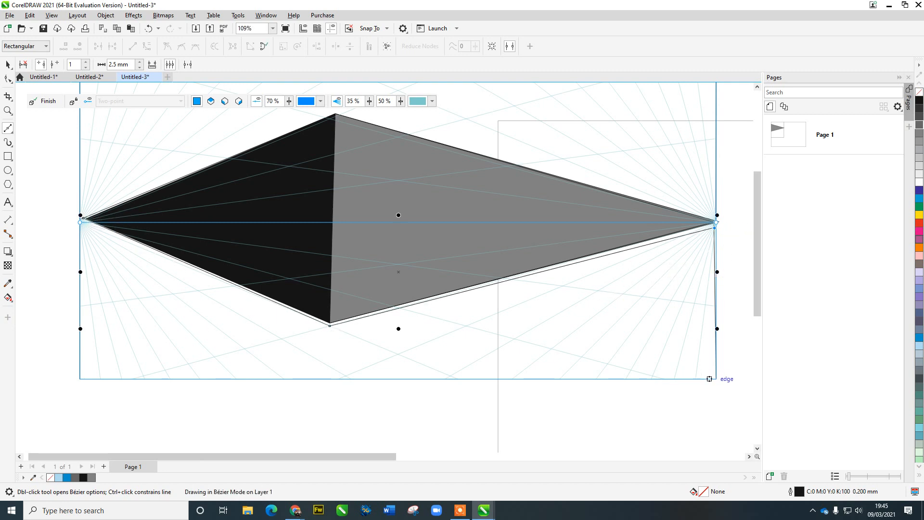
click(715, 373)
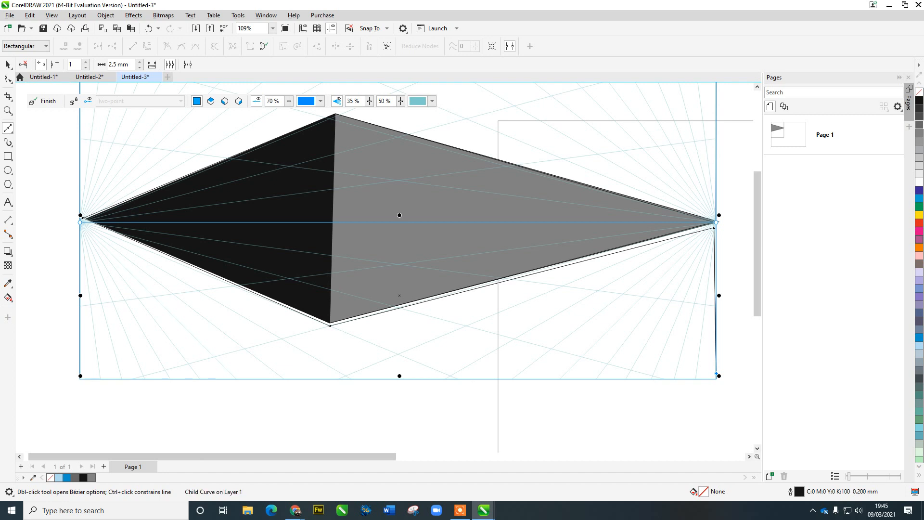
click(79, 373)
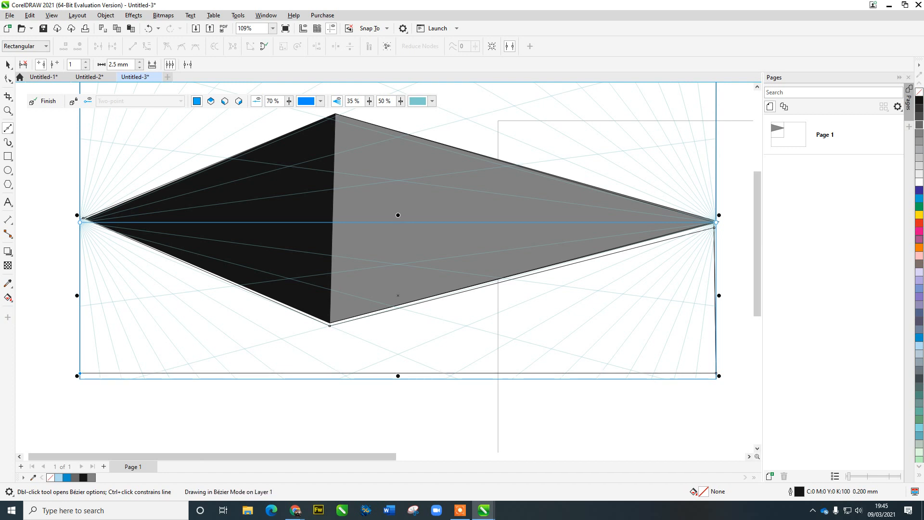
click(83, 218)
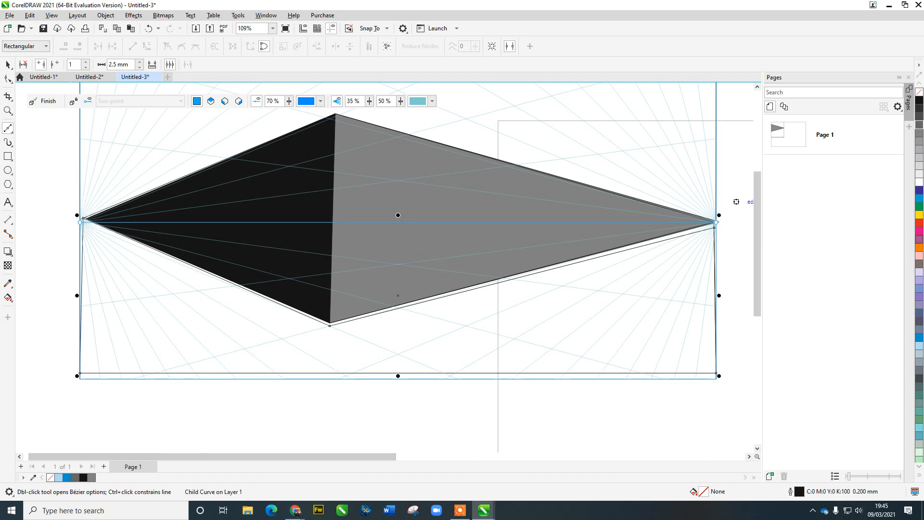
click(918, 157)
click(918, 141)
click(919, 125)
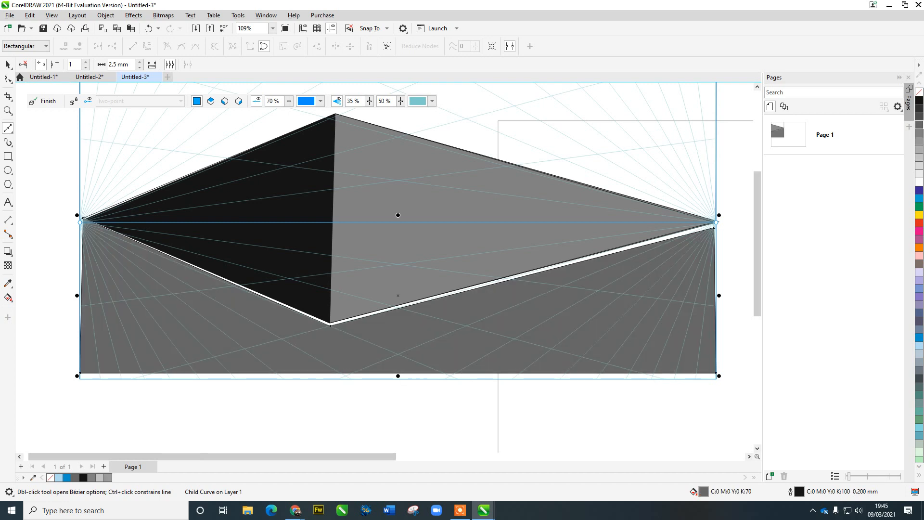
Step: With the Shape tool, align the lower area's side nodes with the vanishing points and its bottom nodes with the grid's lower corners
click(8, 78)
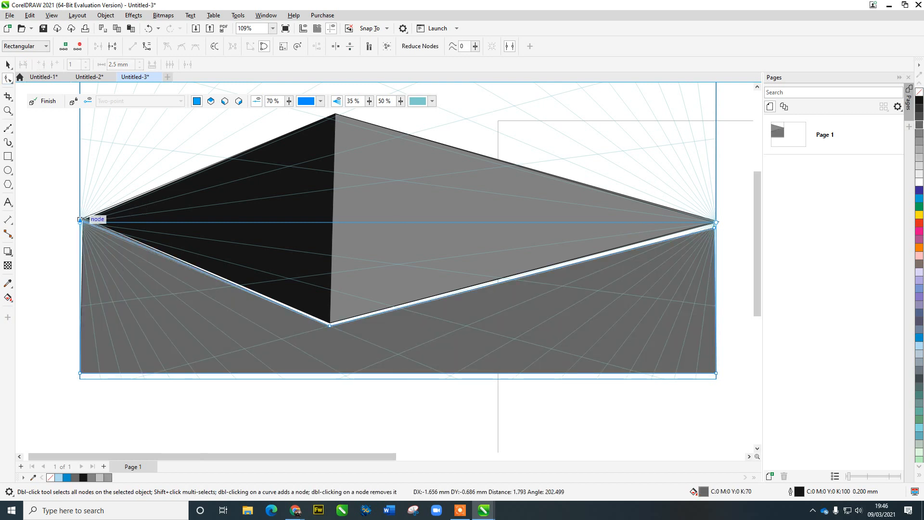
click(80, 221)
drag(80, 373, 80, 379)
drag(716, 373, 716, 379)
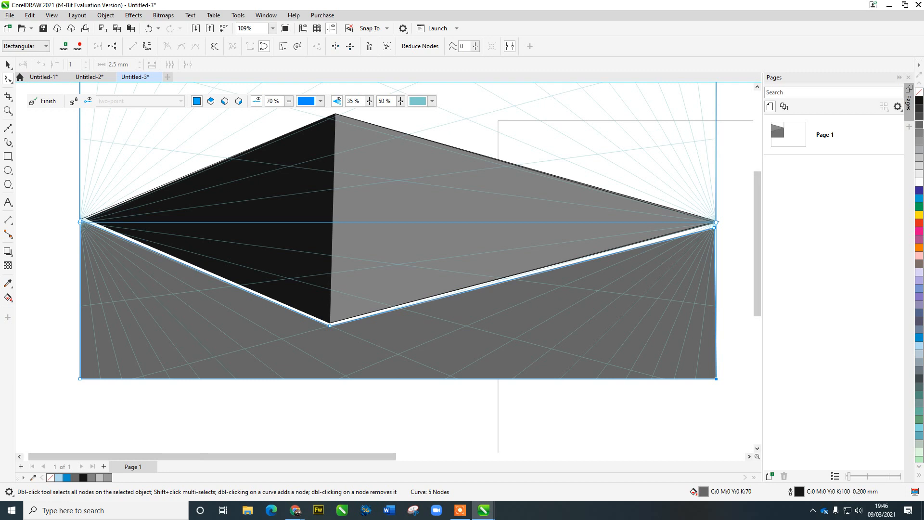
drag(714, 228, 717, 226)
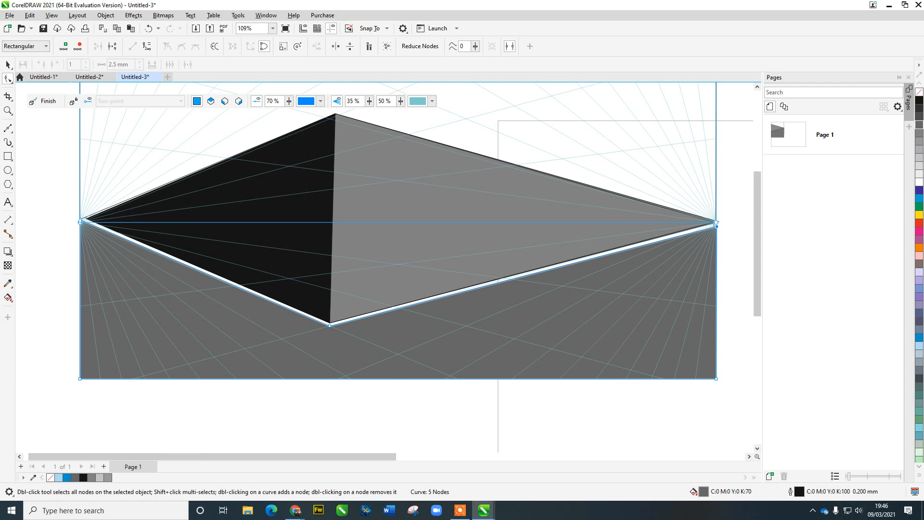
Step: Draw a rectangle about 15 × 17 mm on the left plane of the dark wall and fill it 30% black
click(7, 156)
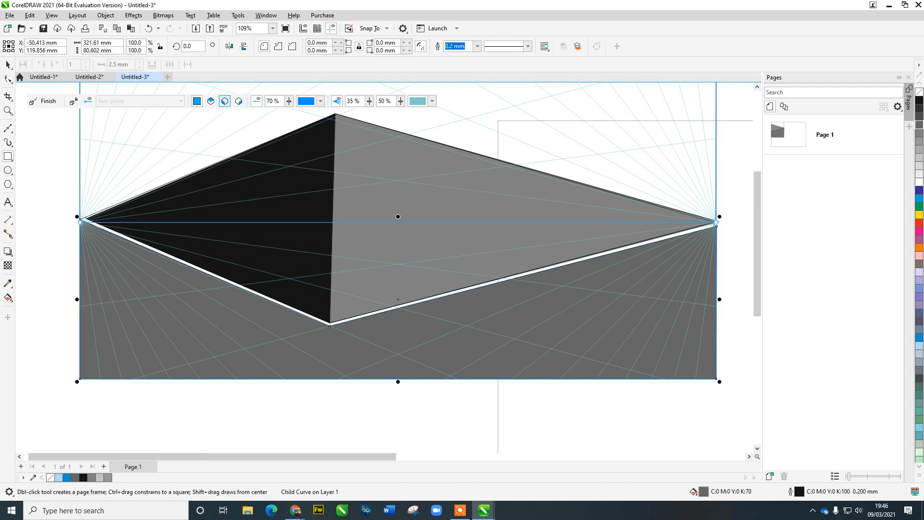
click(225, 101)
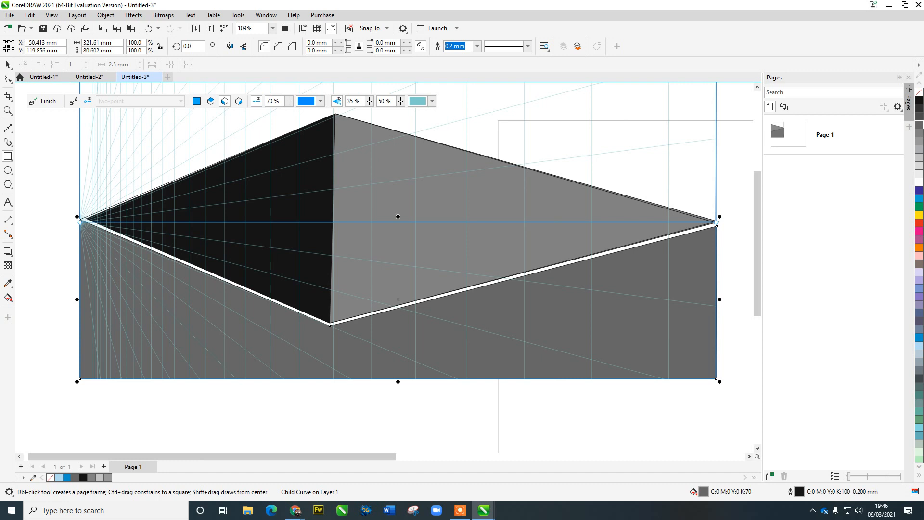
drag(300, 165, 268, 200)
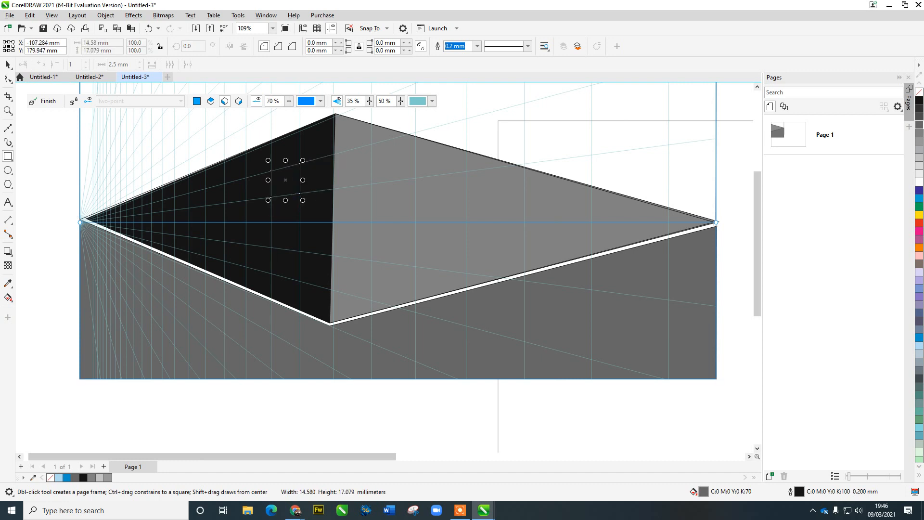
click(918, 157)
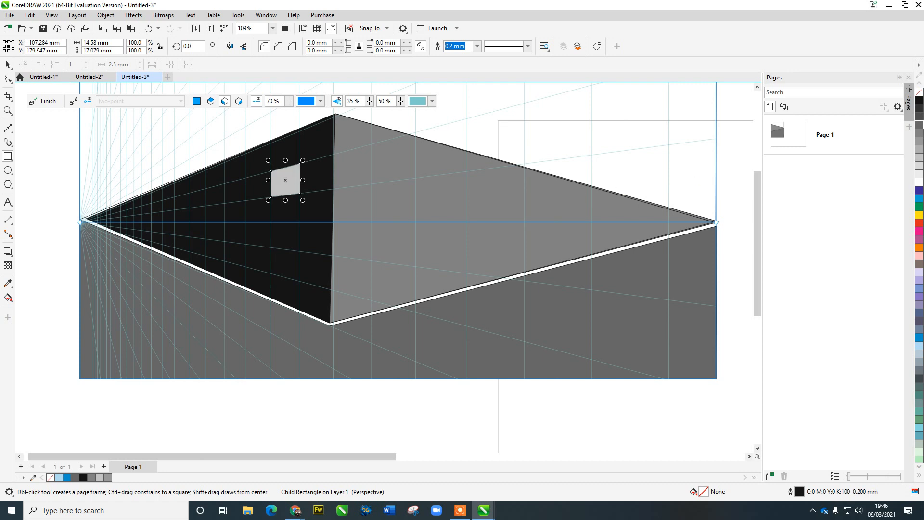
Step: Duplicate the light rectangle twice along the dark wall, receding towards the left vanishing point
key(ctrl+d)
drag(294, 171, 199, 198)
key(ctrl+d)
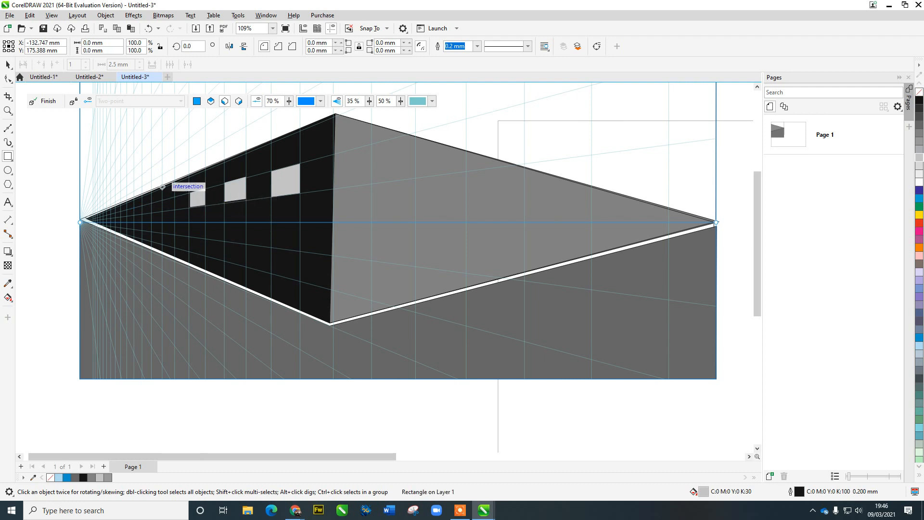
key(space)
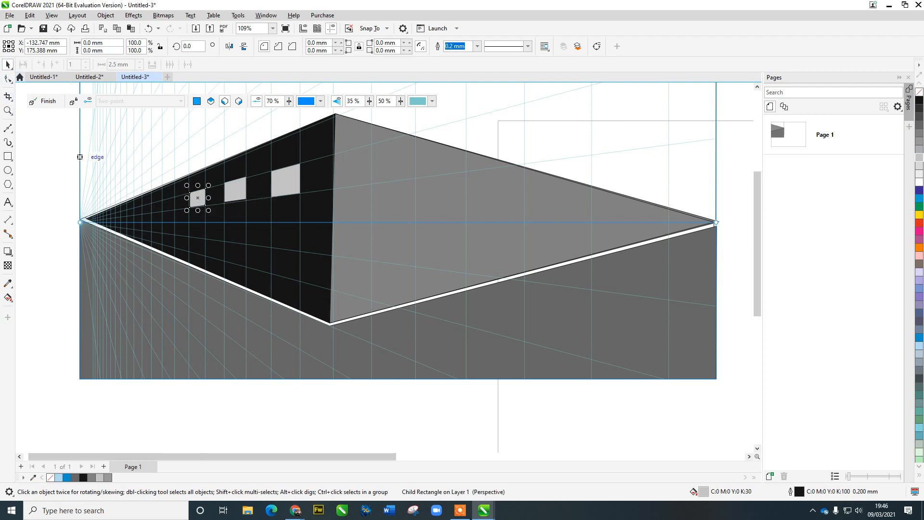
Step: Finish editing the two-point perspective drawing
scroll(80, 157, down, 1)
drag(119, 155, 227, 200)
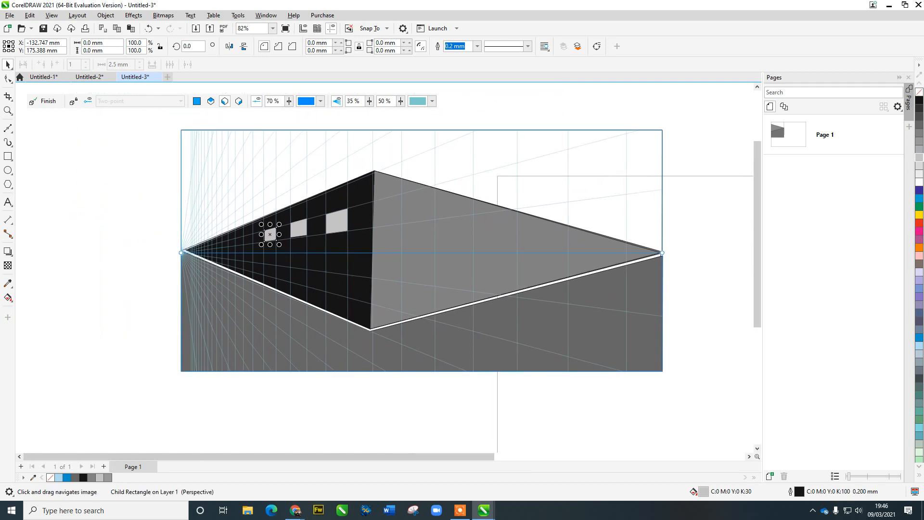
scroll(226, 200, down, 1)
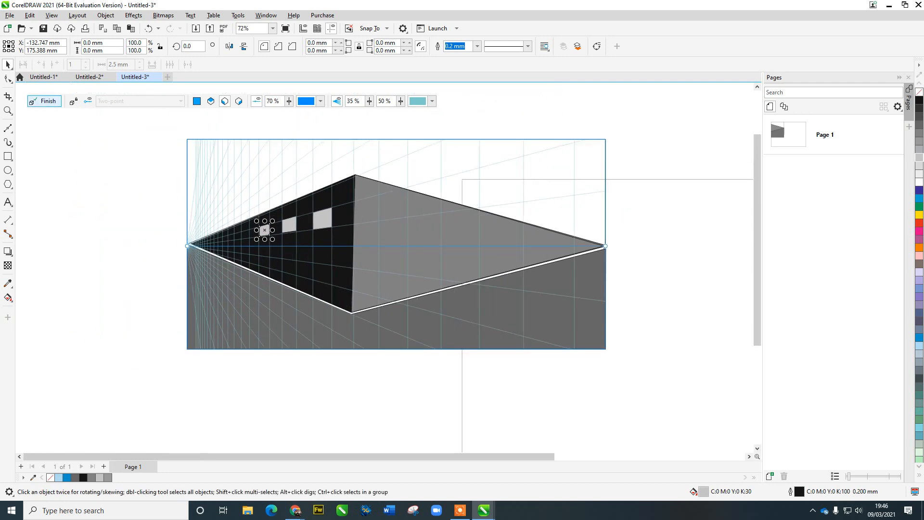
click(46, 101)
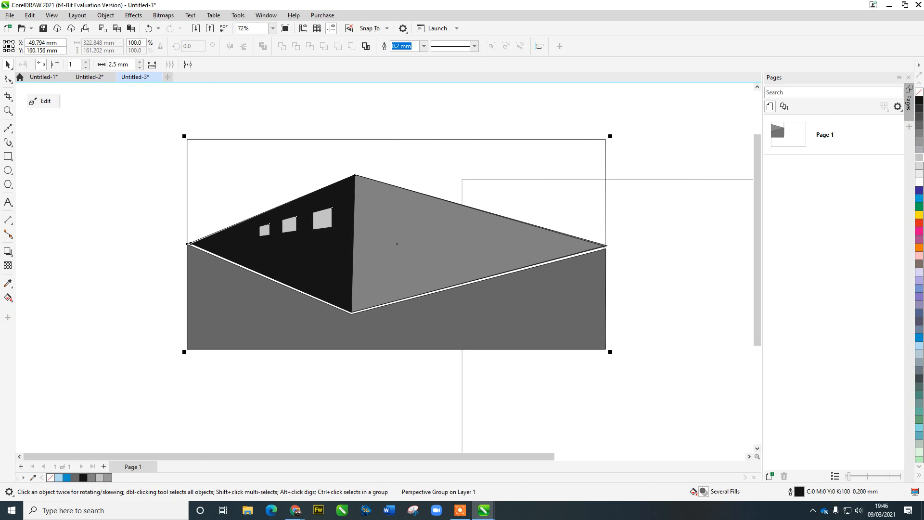
Step: Switch to the Untitled-1 document with the three coloured squares and leave all of its objects deselected
click(43, 77)
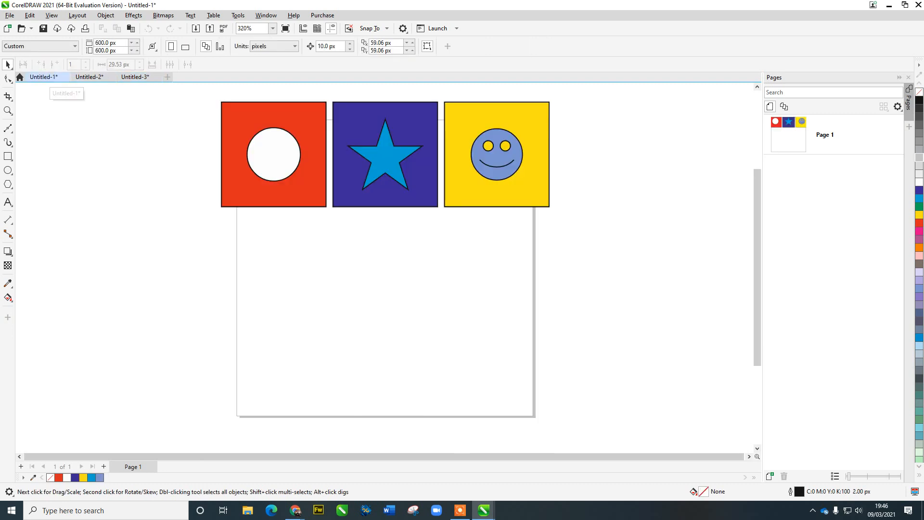
drag(179, 119, 196, 195)
scroll(195, 195, down, 1)
drag(187, 159, 330, 284)
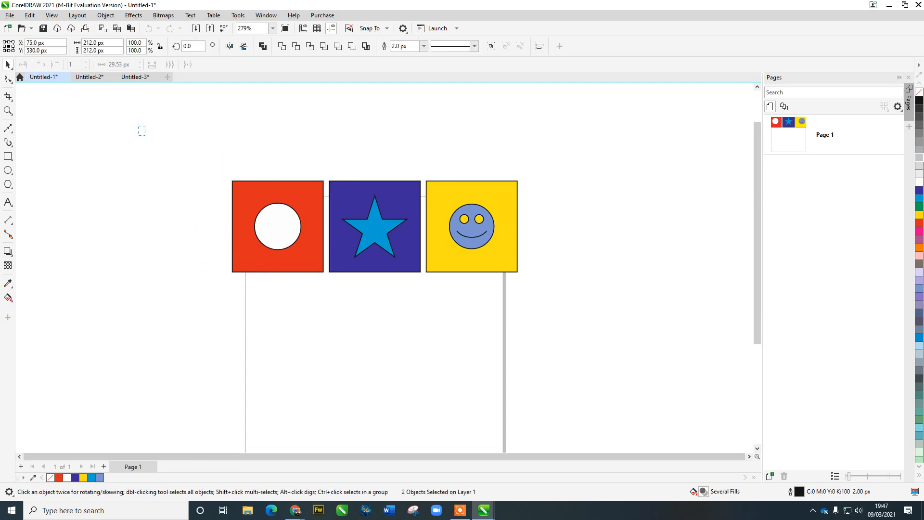
drag(141, 127, 589, 391)
key(Escape)
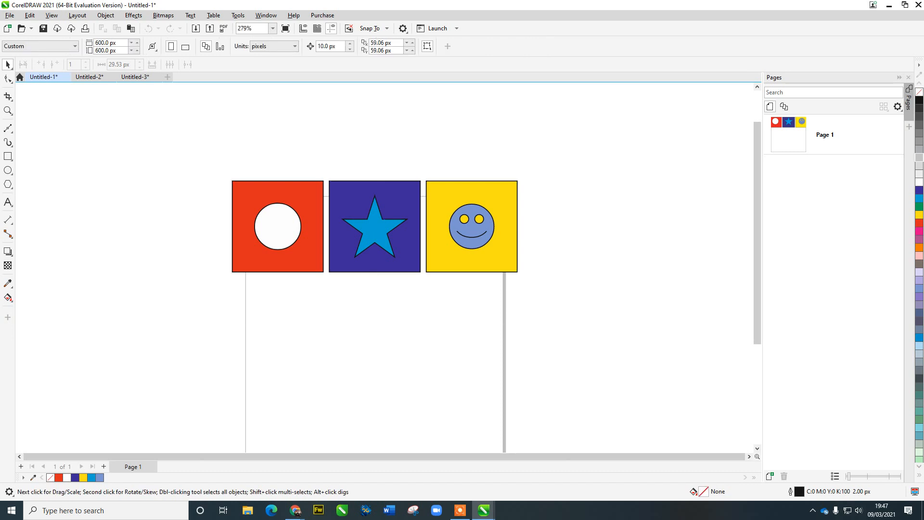
scroll(315, 303, down, 2)
drag(315, 304, 279, 254)
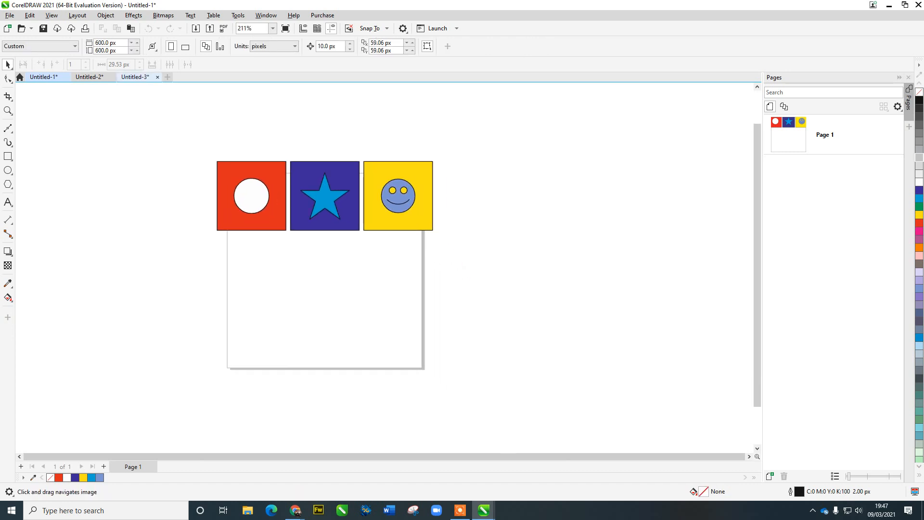
Step: Start a Three-point (bird's-eye view) perspective drawing in the document and raise the grid's horizon line
click(105, 14)
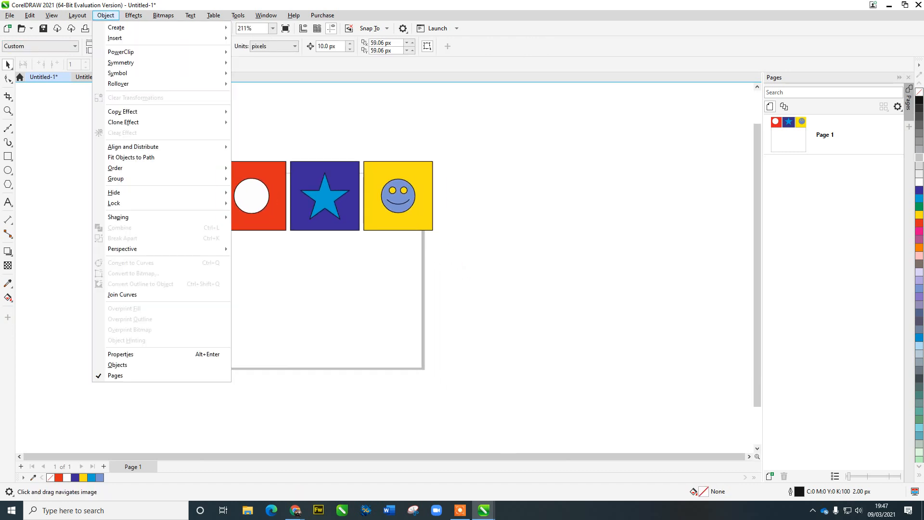
mouse_move(144, 249)
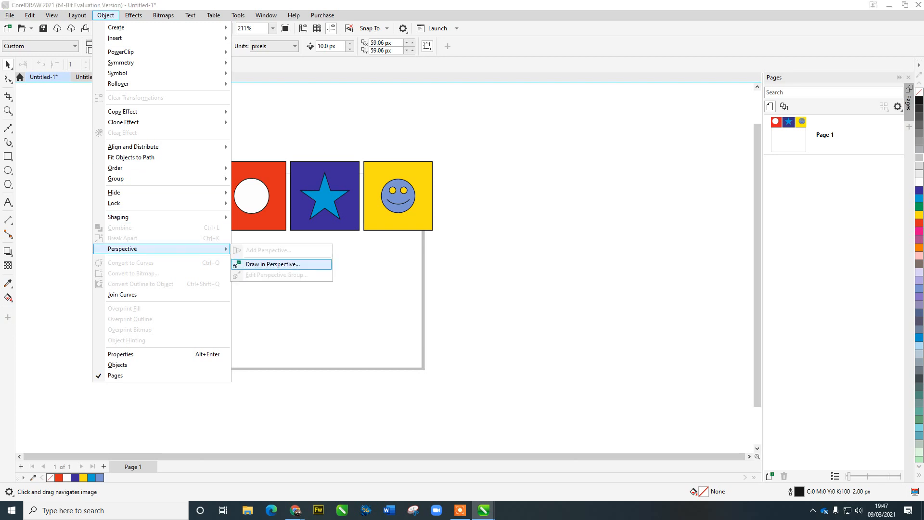
click(273, 264)
click(140, 100)
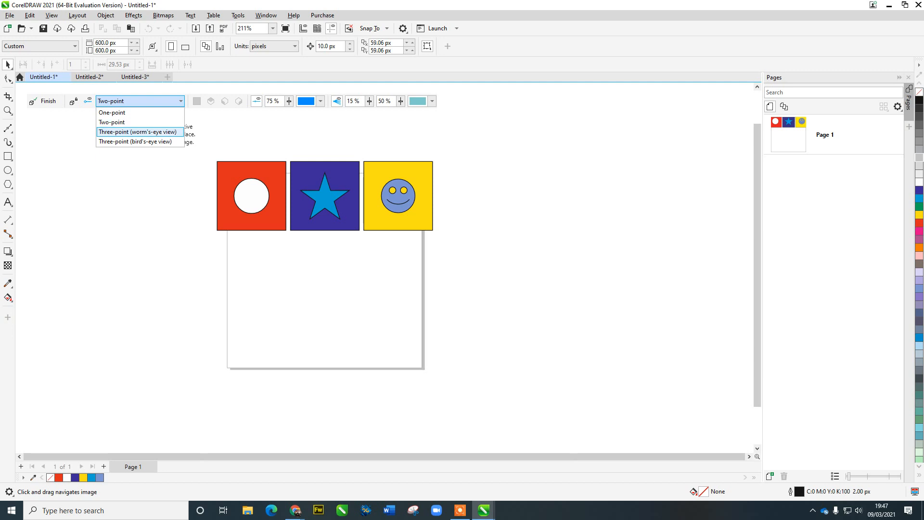
click(135, 141)
click(177, 245)
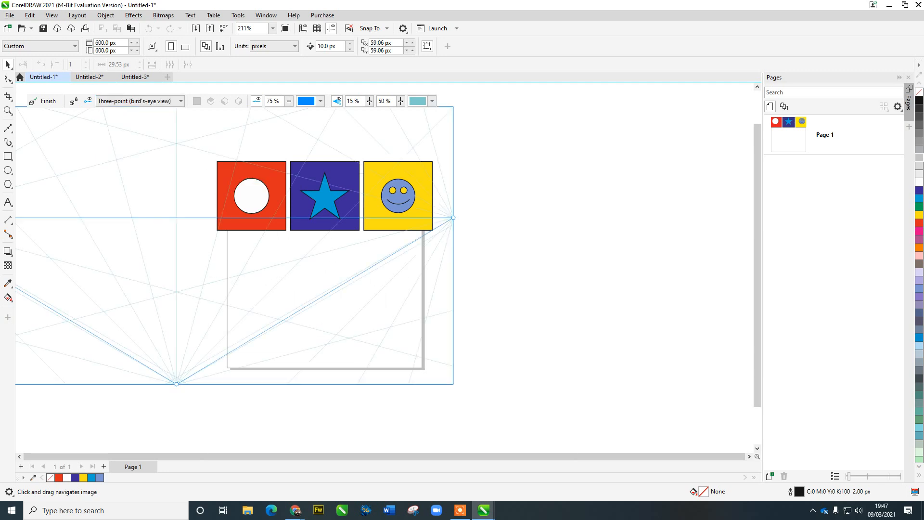
drag(226, 263, 455, 323)
scroll(454, 323, down, 1)
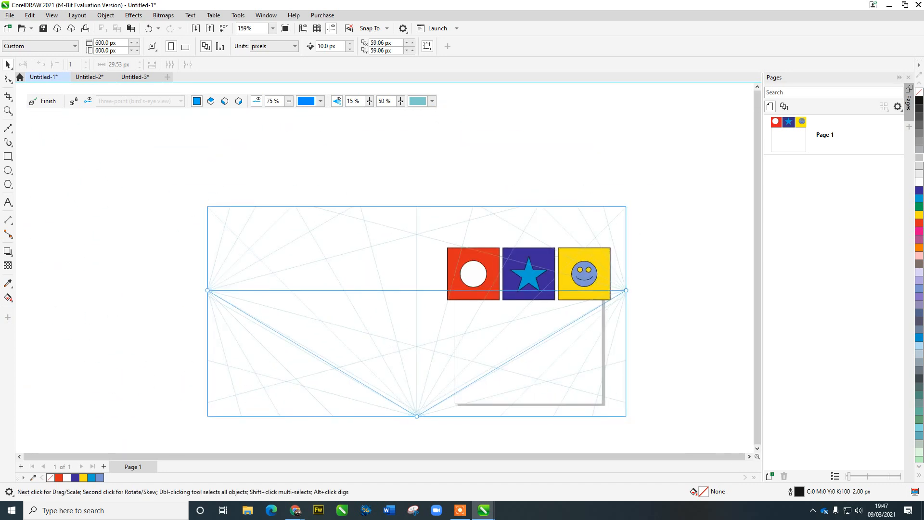
drag(433, 291, 433, 250)
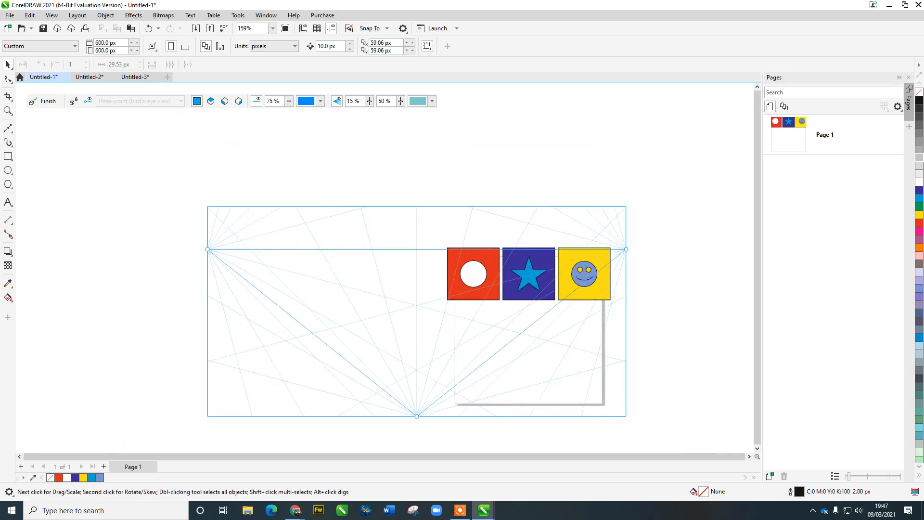
Step: Move the three coloured squares above the perspective grid and group each square with its own symbol
drag(586, 283, 618, 308)
drag(582, 277, 662, 135)
drag(520, 95, 588, 171)
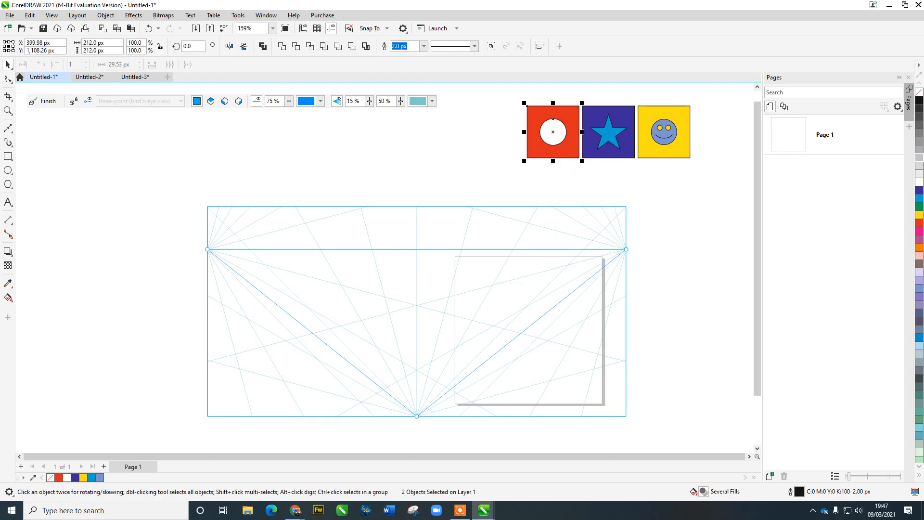
drag(563, 90, 638, 169)
drag(625, 89, 711, 166)
key(Escape)
Step: Activate the top plane and shift the perspective grid's horizon line slightly down
click(210, 101)
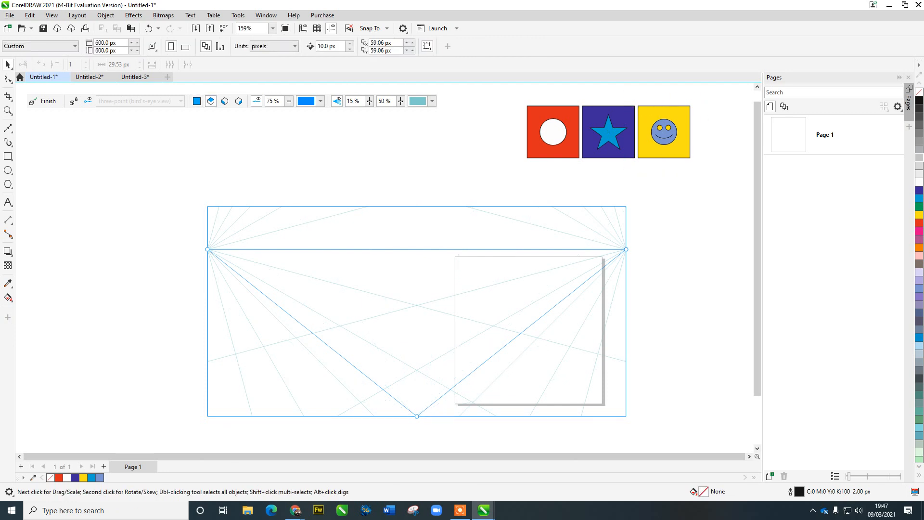
drag(452, 249, 453, 301)
drag(452, 254, 451, 255)
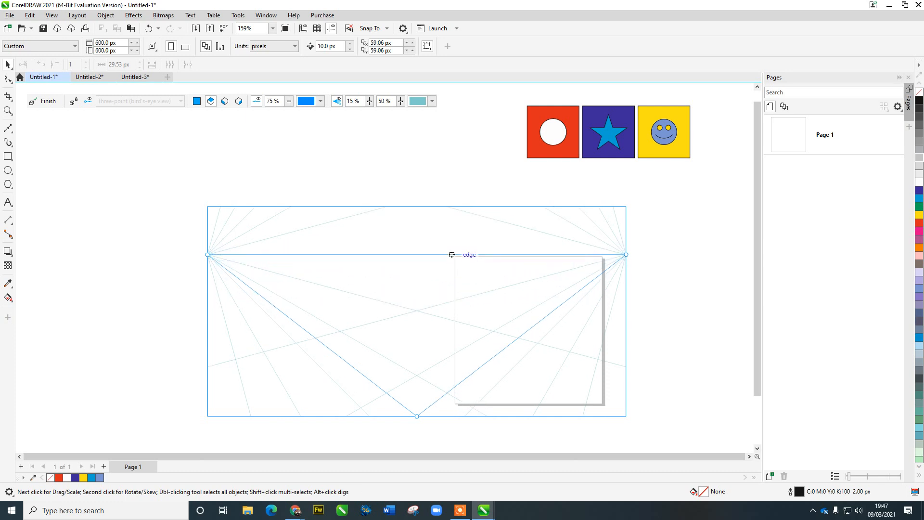
Step: Move the red square and circle group to the top plane
click(561, 122)
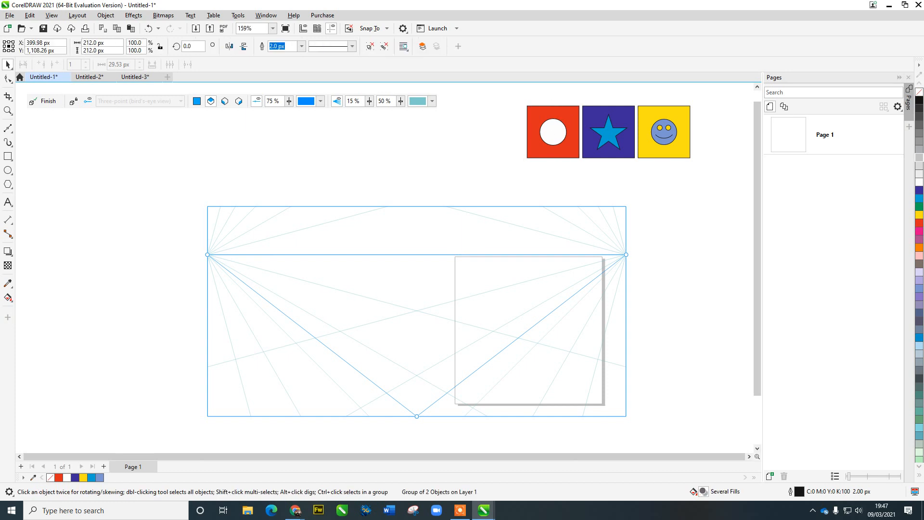
click(561, 122)
right_click(561, 122)
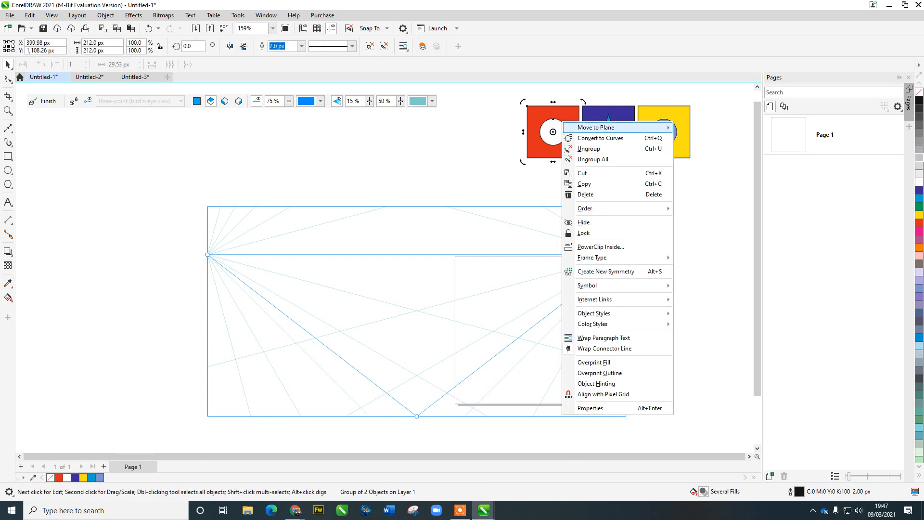
mouse_move(595, 127)
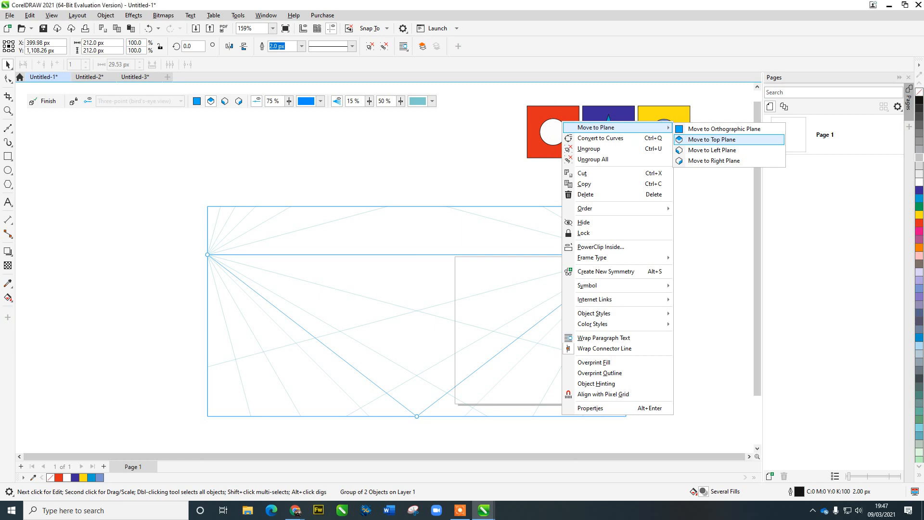
click(711, 139)
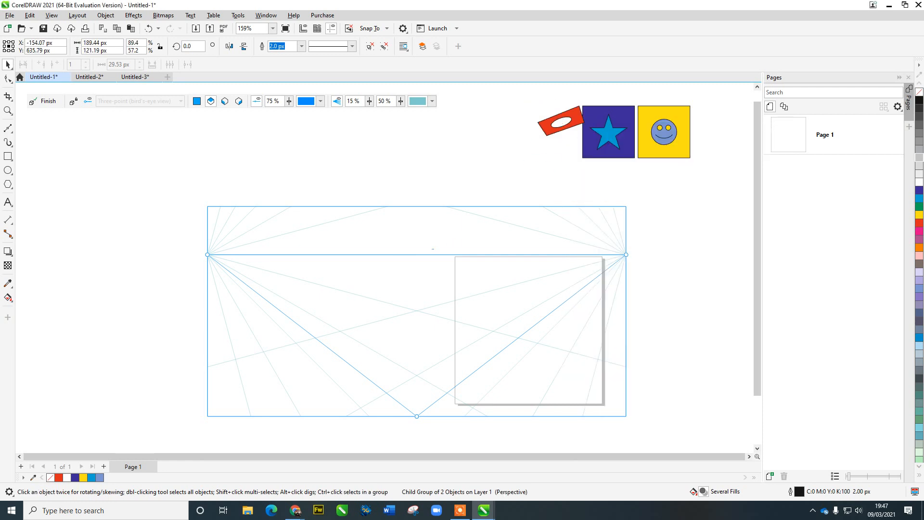
Step: Place the red group inside the perspective grid below the horizon and stretch it into a wide diamond about 625 × 264 px
click(465, 164)
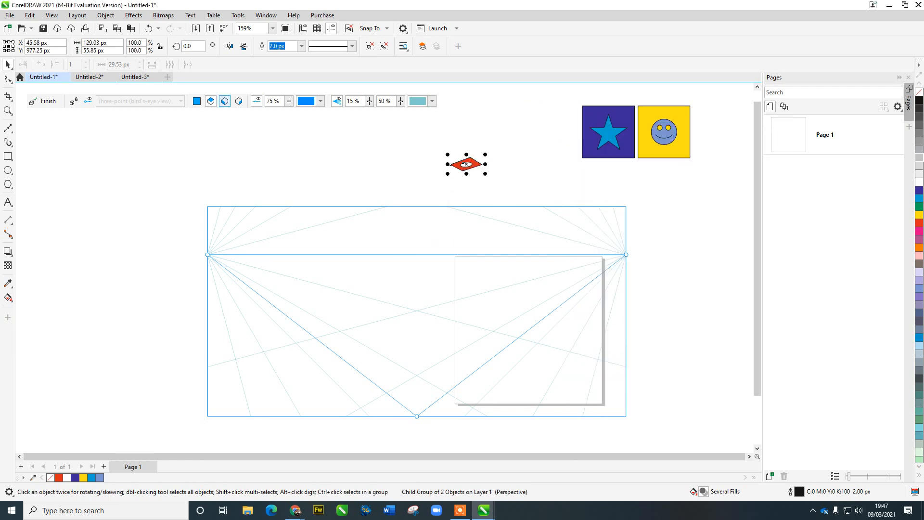
drag(477, 167, 497, 339)
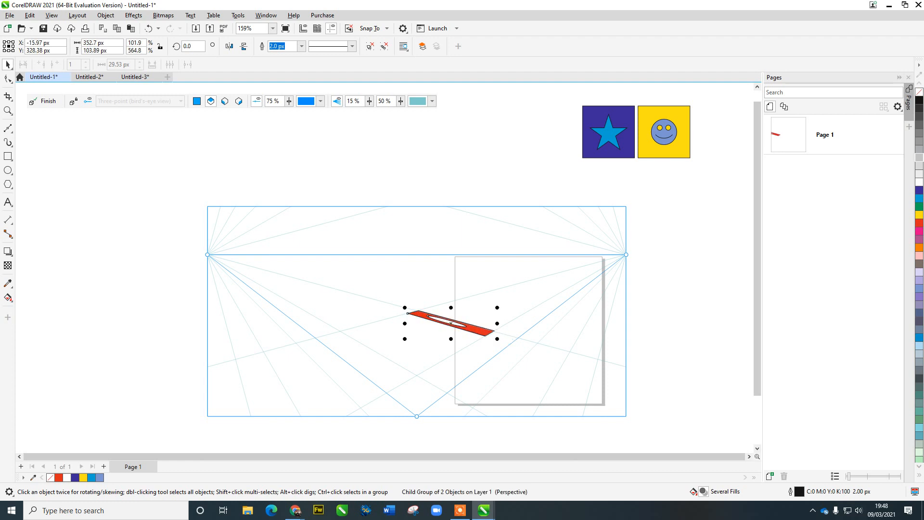
drag(405, 323, 292, 250)
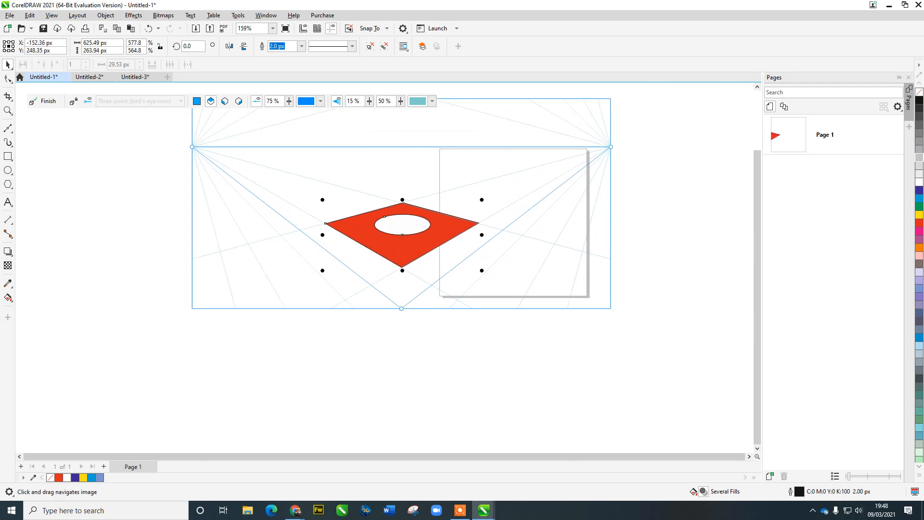
Step: Activate the left plane and move the blue star group to it
click(224, 100)
drag(326, 224, 286, 297)
click(569, 100)
right_click(569, 101)
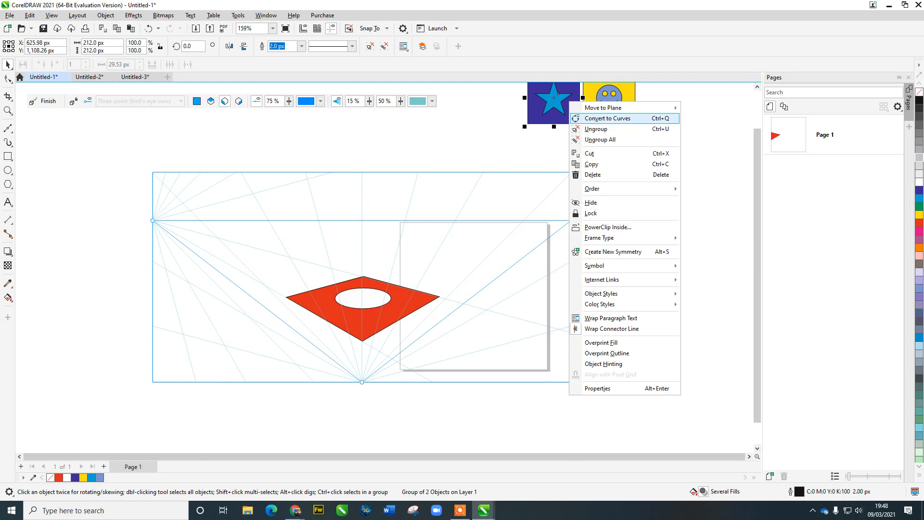
mouse_move(607, 108)
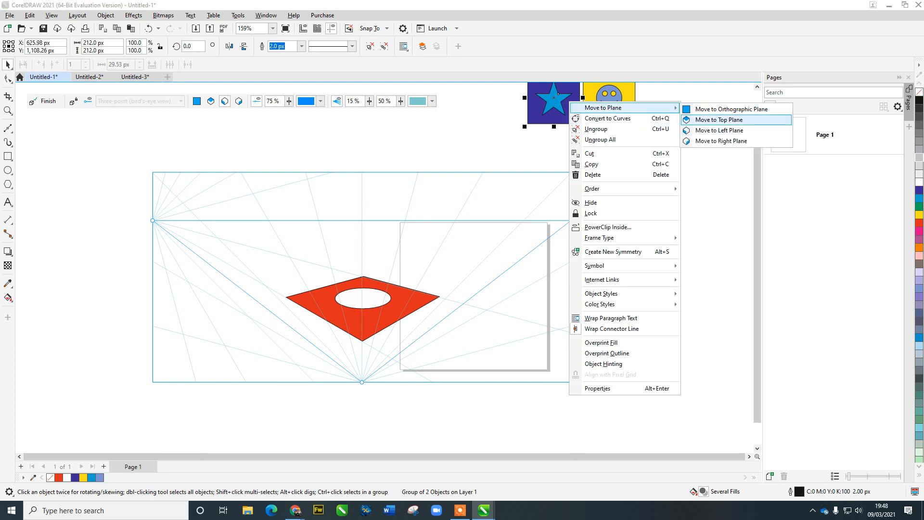
click(719, 130)
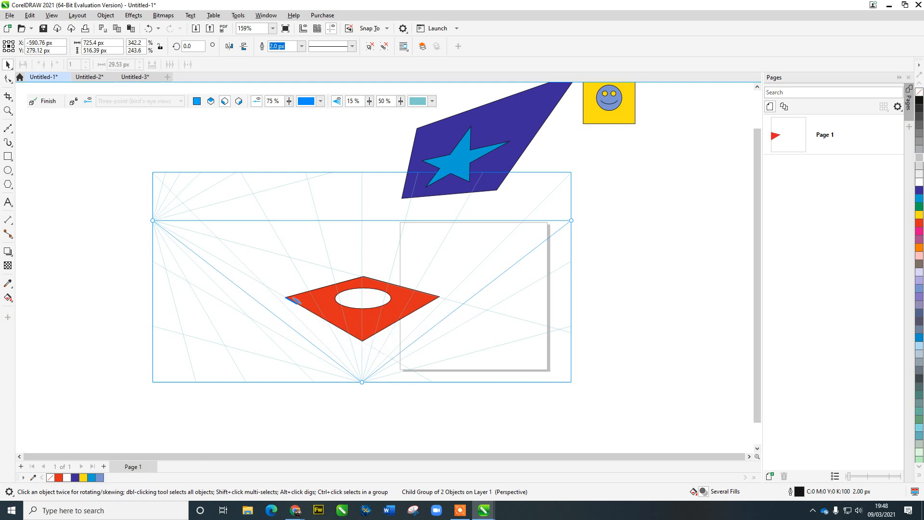
Step: Stretch the blue star group from the red diamond's left corner to its front corner and the lower vanishing point, forming the left face
click(295, 300)
drag(304, 307, 385, 417)
scroll(336, 334, up, 1)
drag(337, 334, 417, 320)
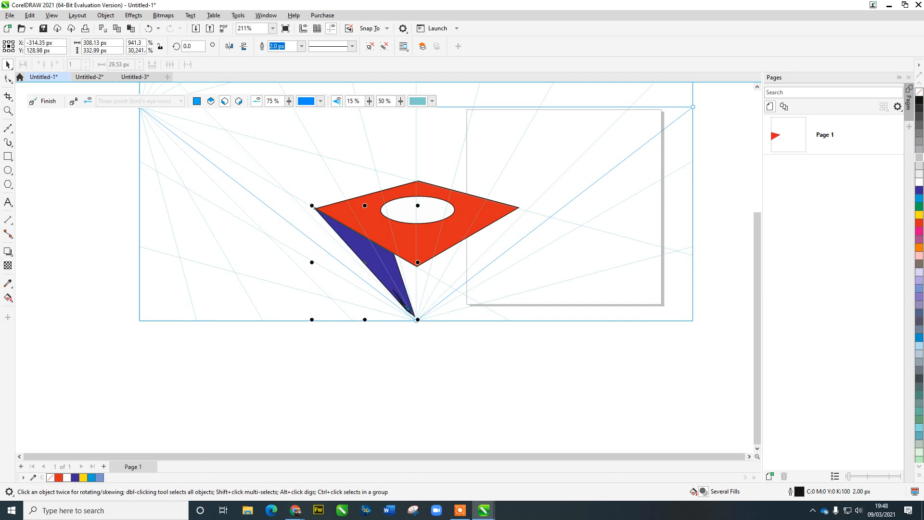
drag(417, 262, 442, 262)
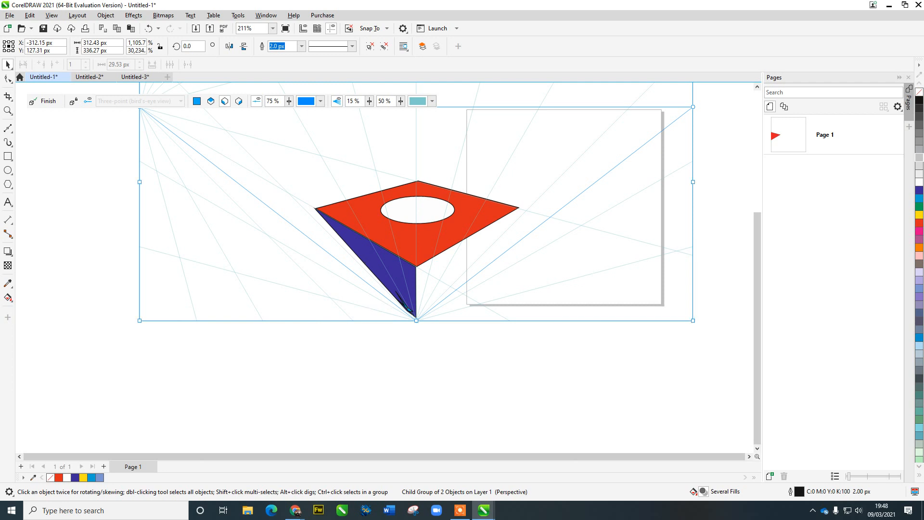
ctrl+click(408, 308)
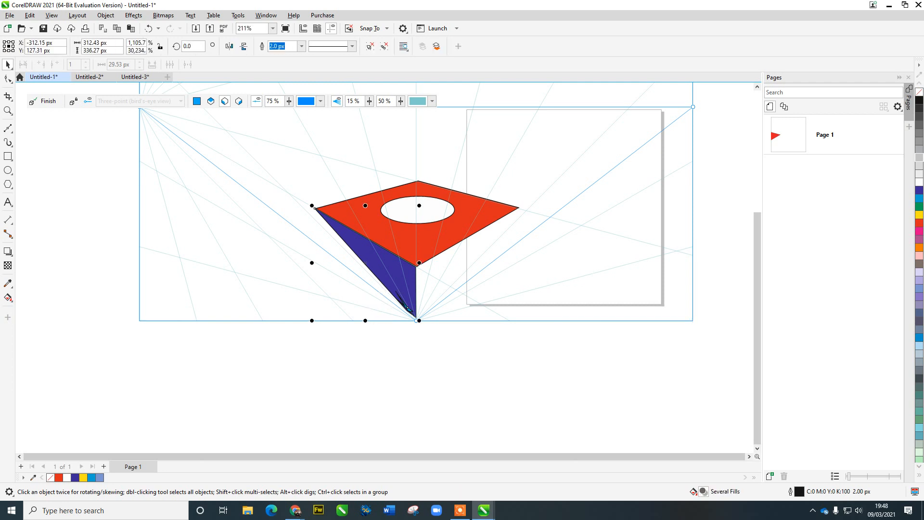
drag(366, 320, 366, 300)
scroll(370, 284, up, 2)
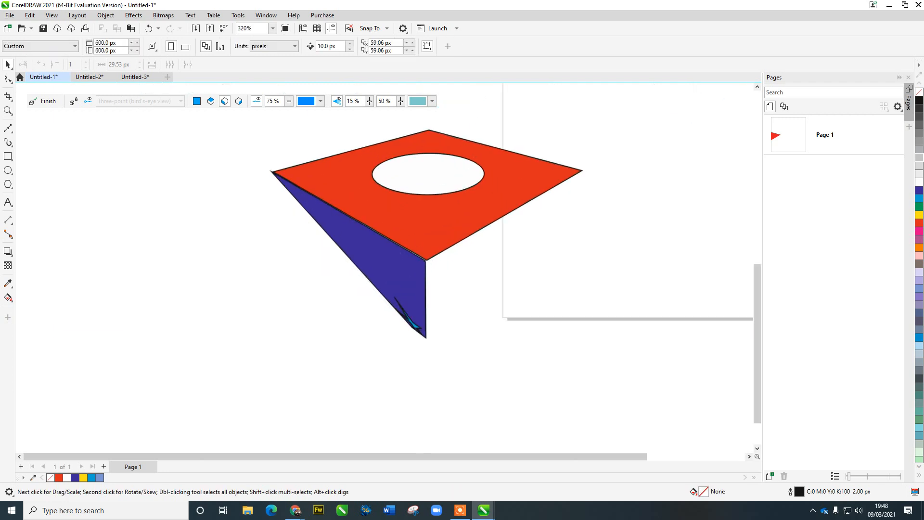
ctrl+click(418, 336)
Step: Move the yellow face group to the left plane and enlarge it to about 535 × 264 px beside the box
scroll(417, 337, down, 3)
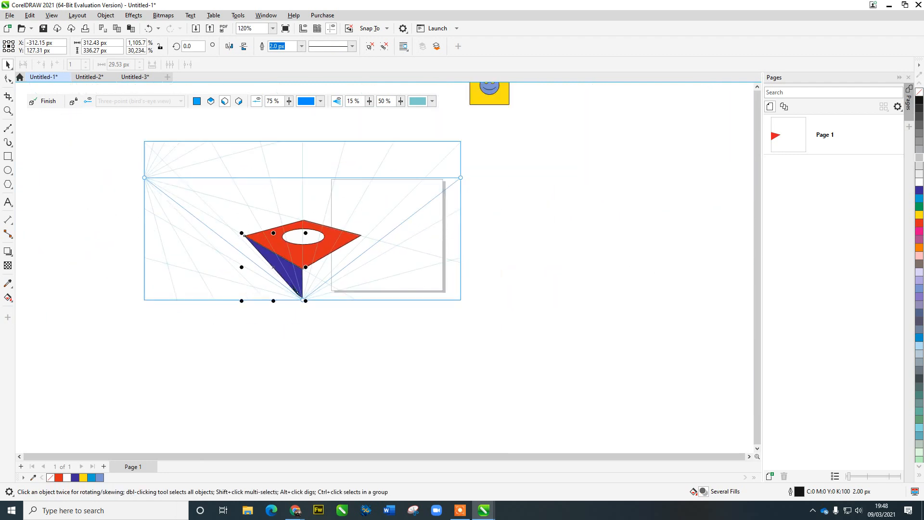
drag(506, 153, 354, 346)
right_click(355, 346)
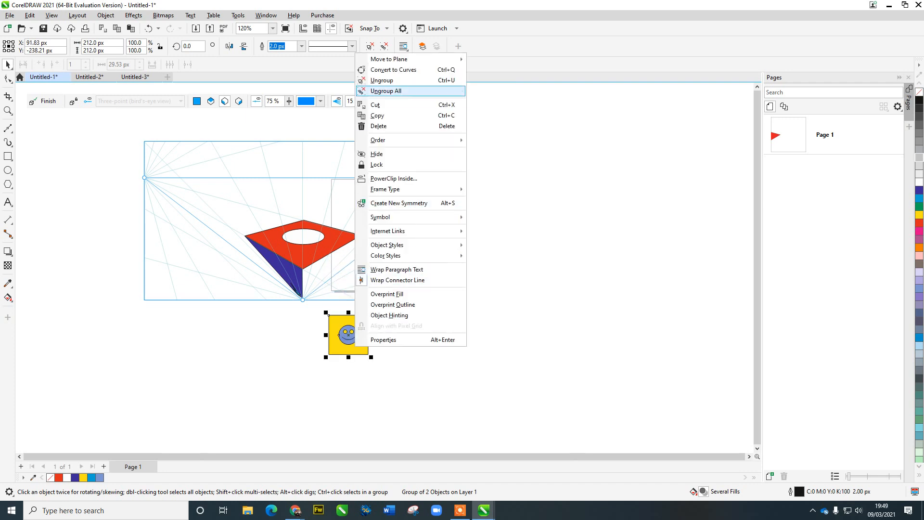
mouse_move(414, 59)
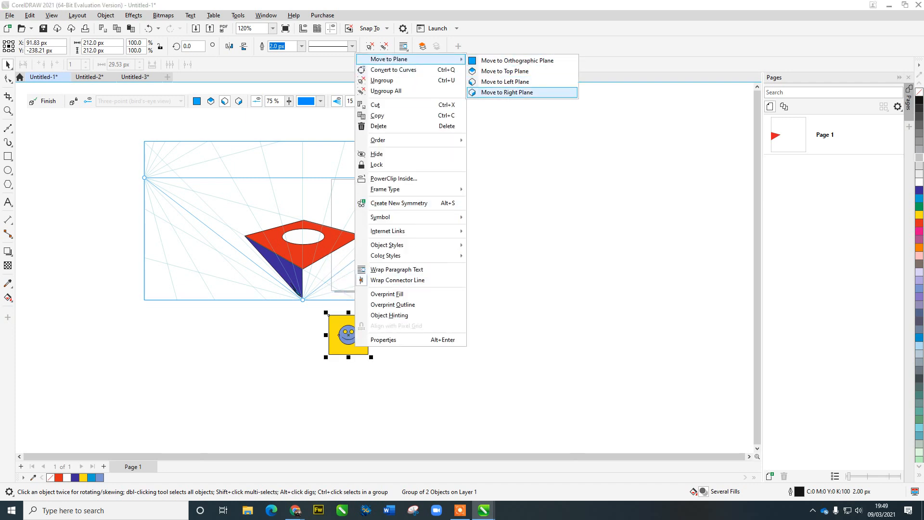
click(505, 81)
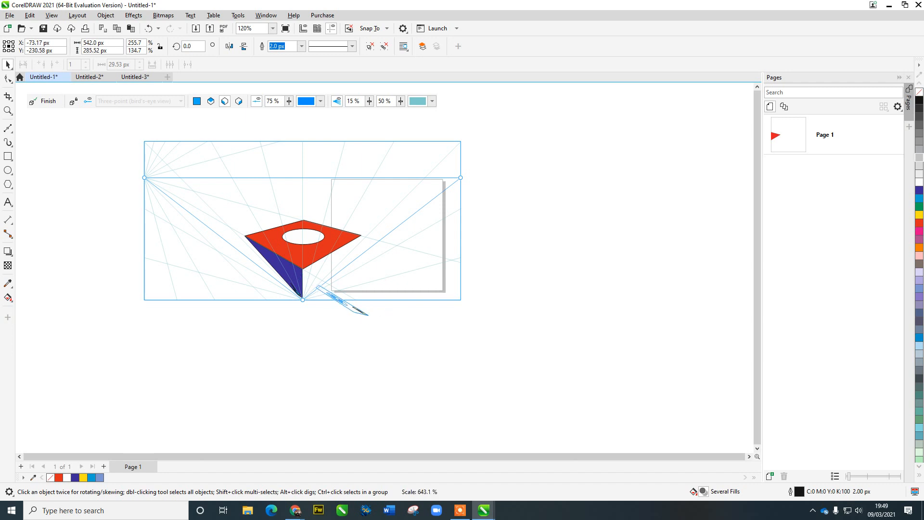
click(342, 304)
mouse_move(341, 302)
mouse_down()
mouse_move(339, 279)
mouse_move(351, 272)
mouse_move(338, 282)
mouse_move(345, 286)
mouse_up()
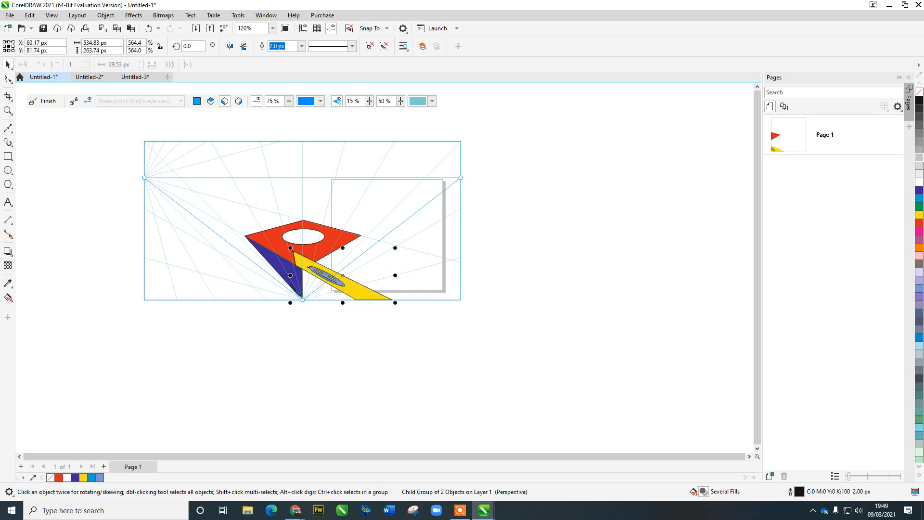
Step: Move the yellow group to the right plane
right_click(345, 286)
mouse_move(380, 11)
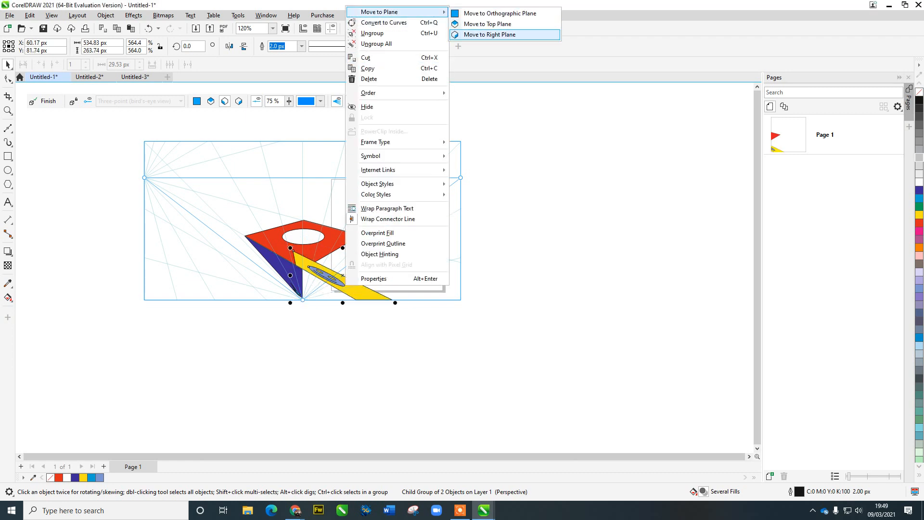
click(489, 35)
Step: Try to fit the yellow group on the right plane beside the box, sizing it to about 385 × 280 px
drag(377, 328, 335, 279)
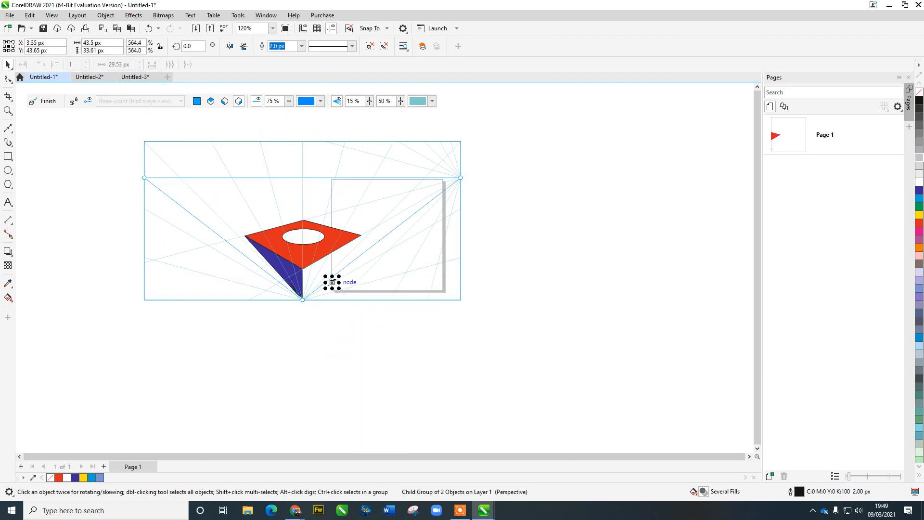
key(Escape)
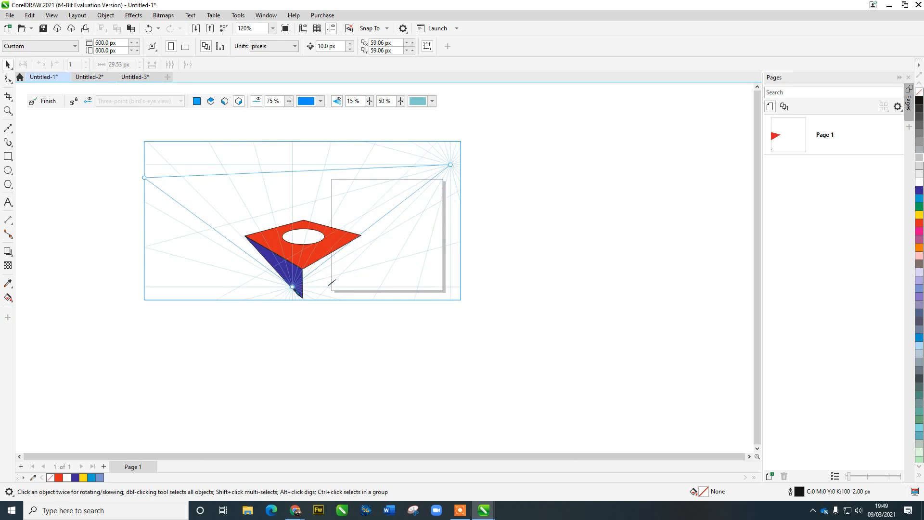
scroll(327, 281, up, 2)
click(339, 275)
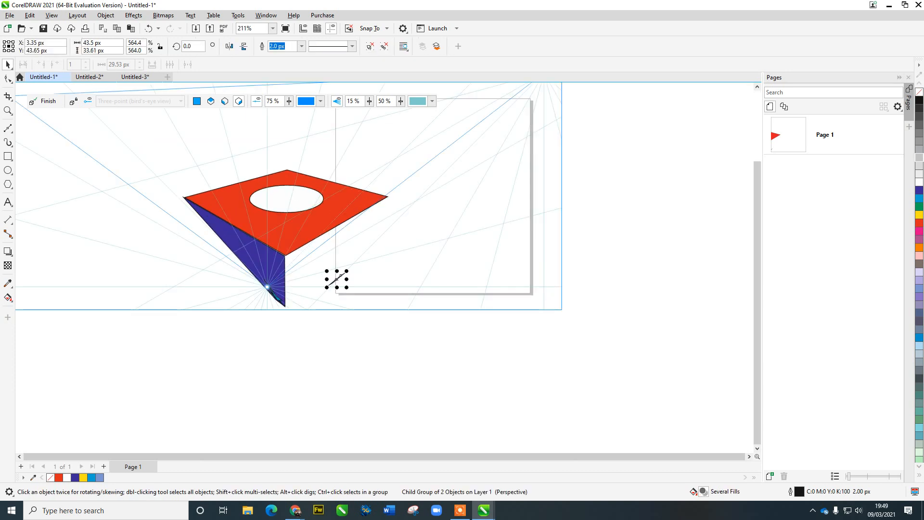
drag(327, 271, 308, 242)
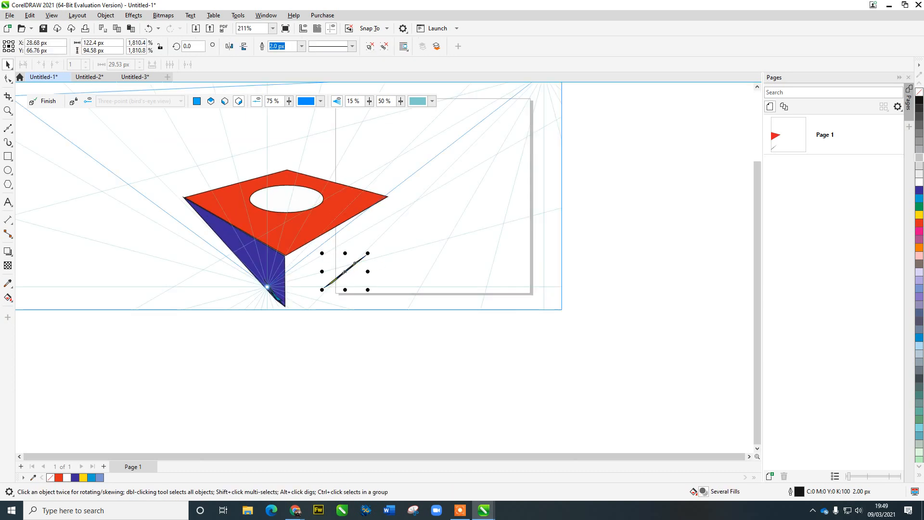
drag(368, 271, 386, 251)
drag(377, 289, 366, 351)
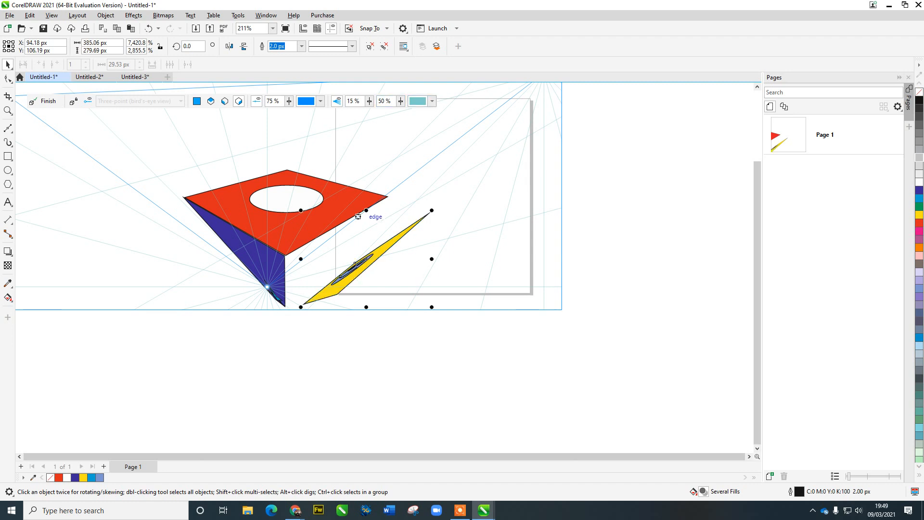
Step: Try moving the yellow group to the left plane and placing it beside the blue face at about 200 × 156 px
right_click(367, 268)
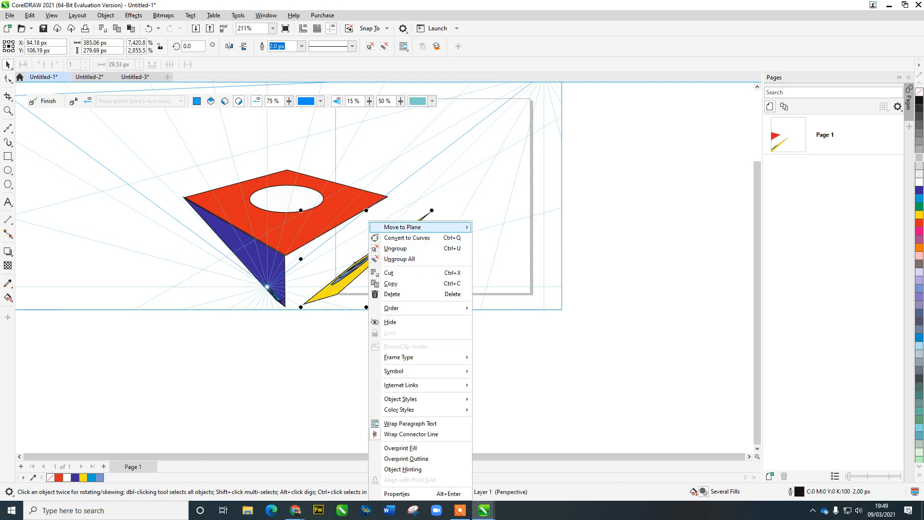
mouse_move(409, 226)
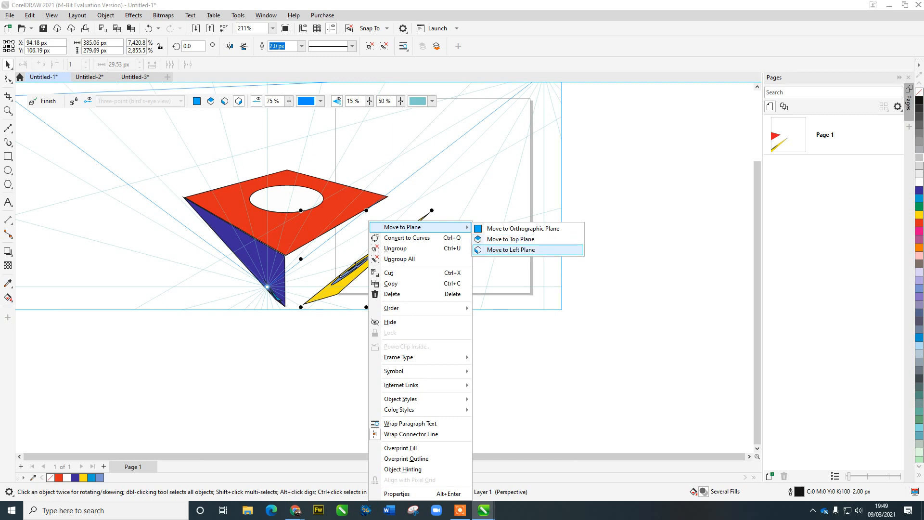
click(510, 250)
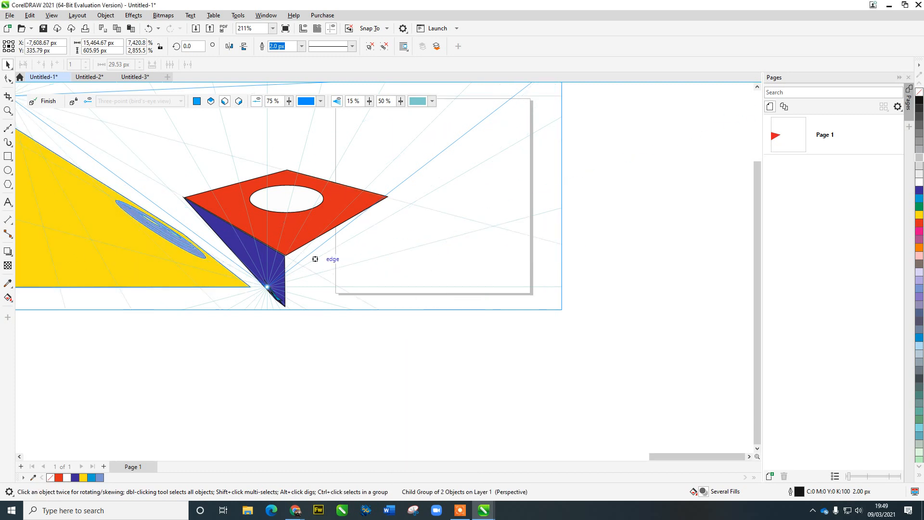
drag(315, 259, 268, 298)
click(255, 296)
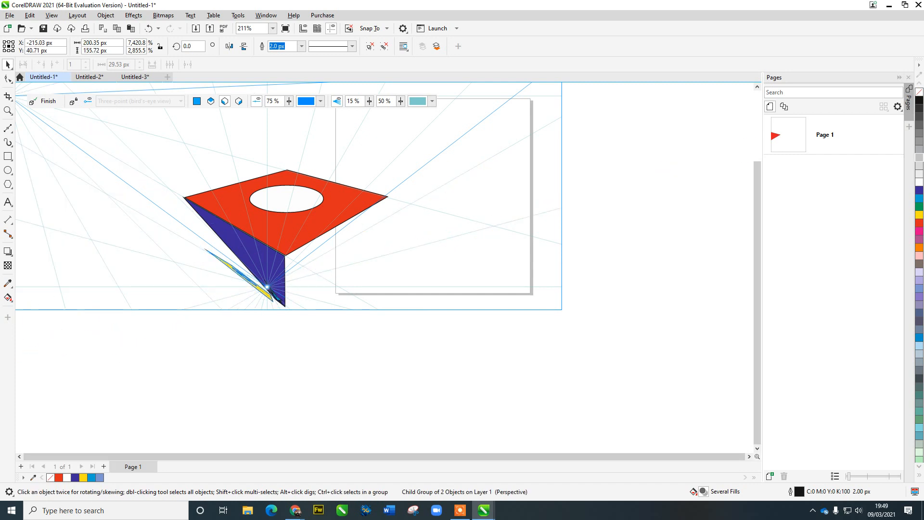
Step: Try to rescale the yellow group across the box to about 1,247 × 533 px
scroll(301, 280, down, 4)
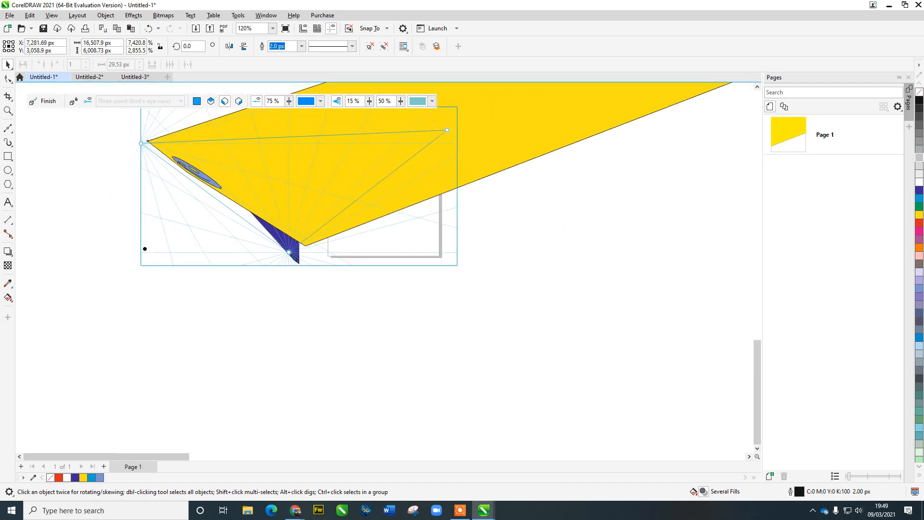
scroll(357, 241, down, 1)
mouse_move(356, 241)
mouse_down()
mouse_move(357, 270)
mouse_move(356, 246)
mouse_up()
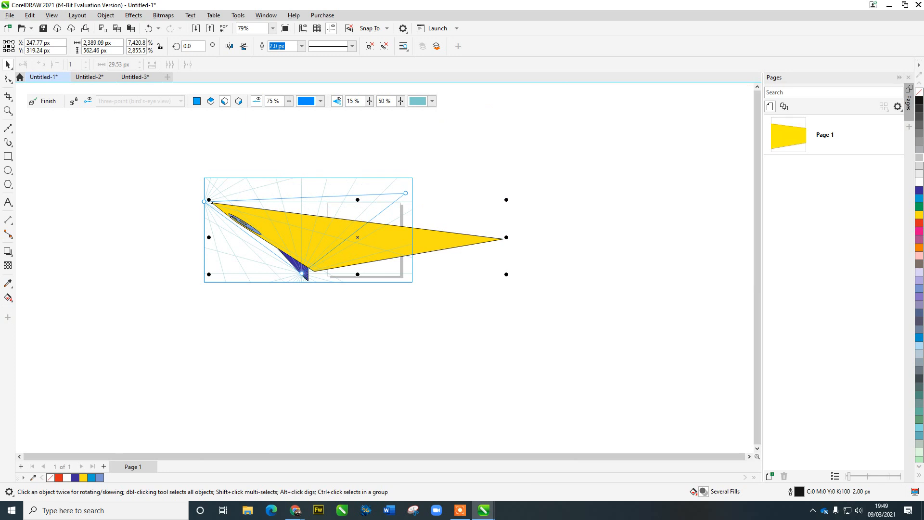
drag(503, 238, 364, 222)
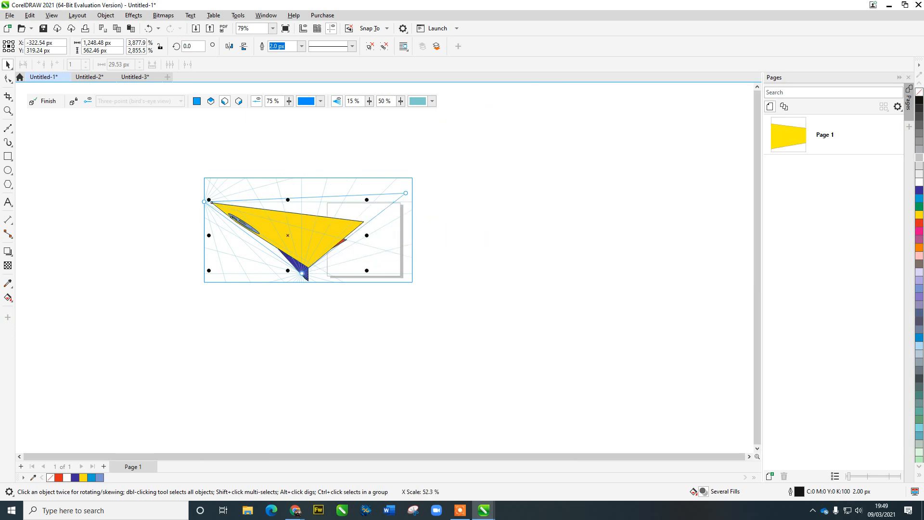
scroll(272, 213, up, 3)
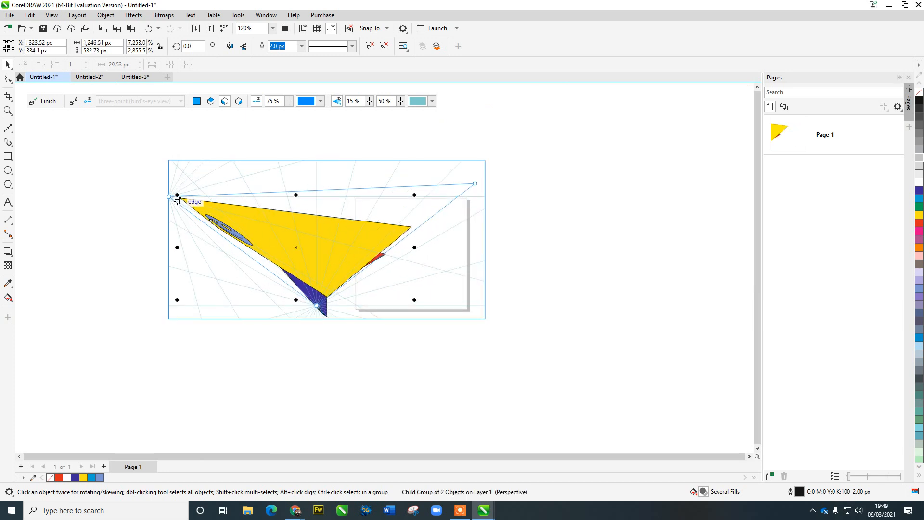
drag(176, 196, 314, 286)
click(186, 203)
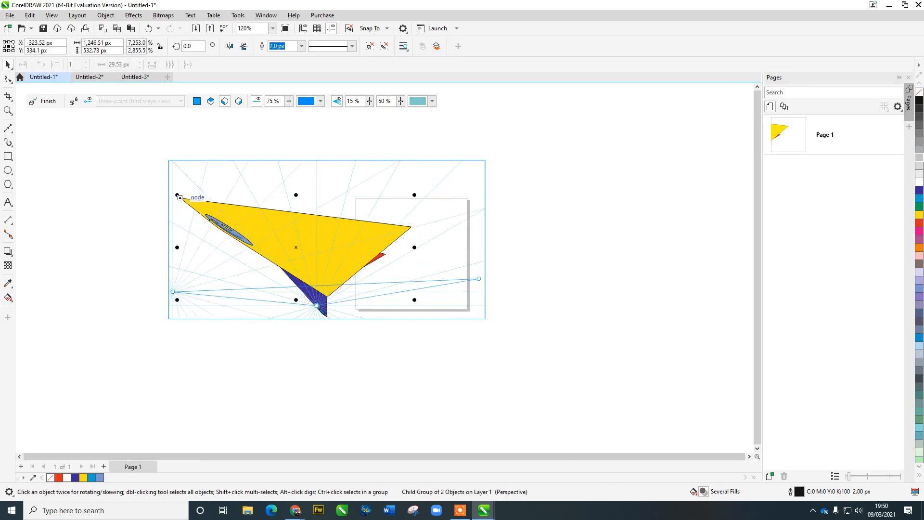
drag(179, 198, 440, 244)
Step: Fit the yellow right-plane group beneath the red diamond's front-right edge at about 320 × 223 px
scroll(325, 292, up, 3)
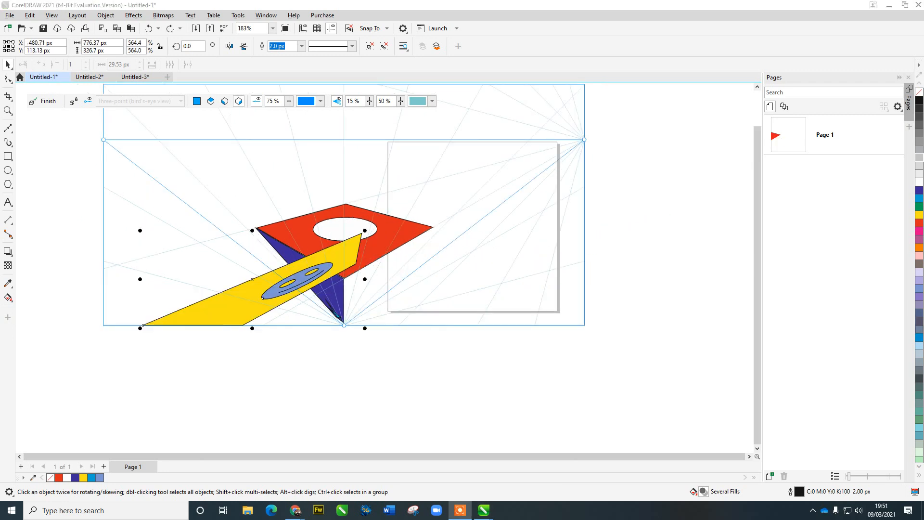
drag(253, 281, 434, 256)
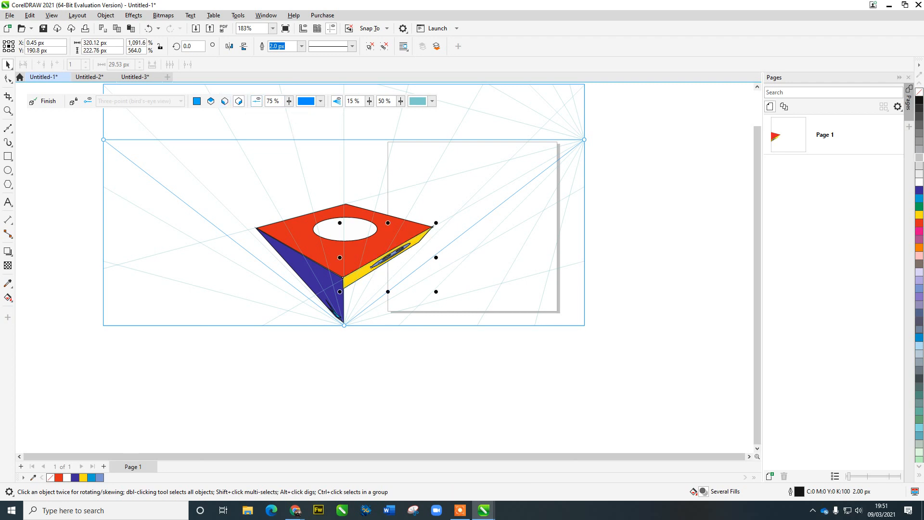
drag(387, 292, 392, 298)
key(ctrl+z)
click(386, 260)
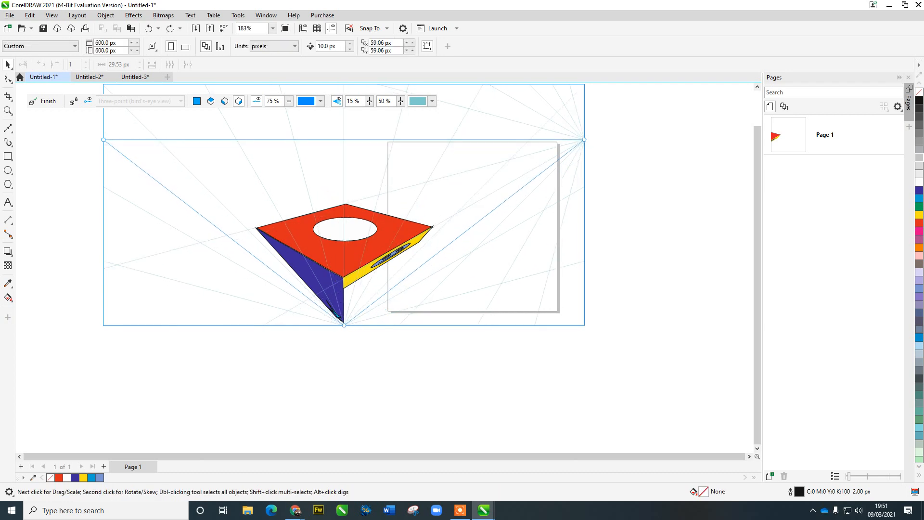
Step: Scale the yellow face to about 316 × 221 px so its inner edge meets the blue face
scroll(365, 270, up, 1)
scroll(371, 271, up, 1)
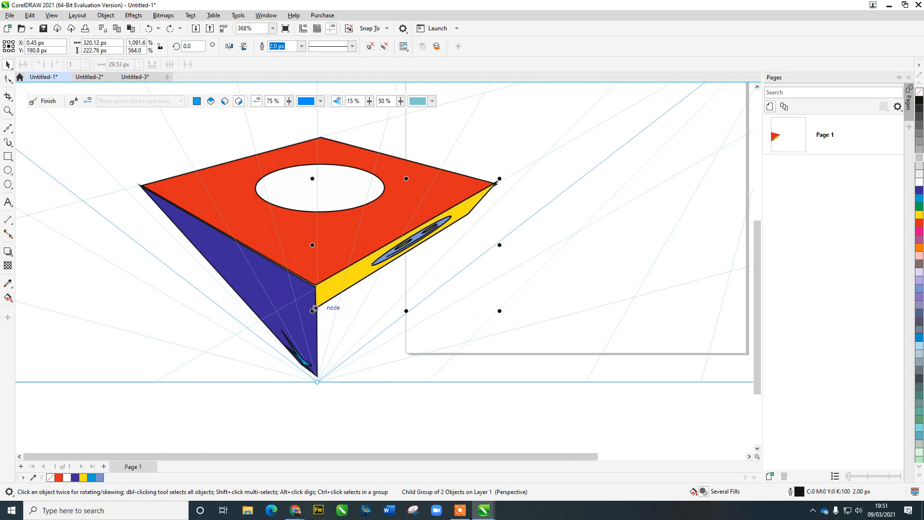
drag(315, 307, 317, 354)
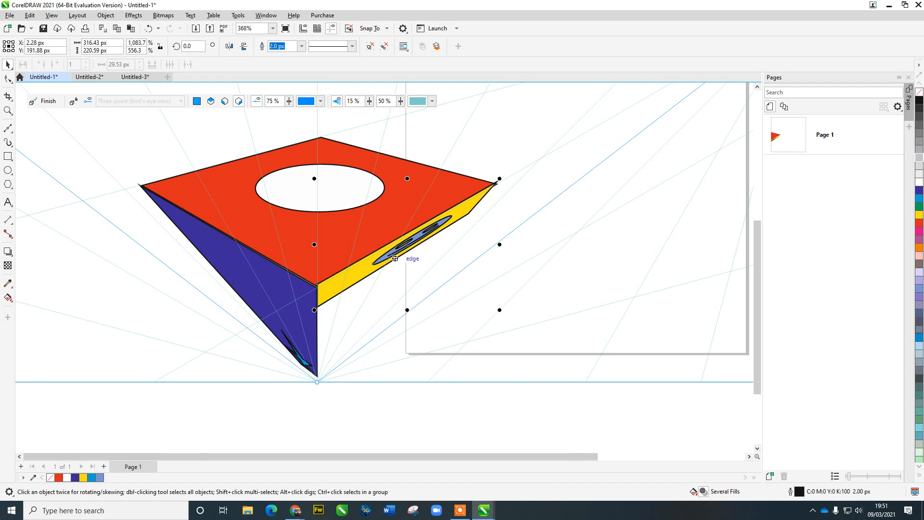
click(396, 258)
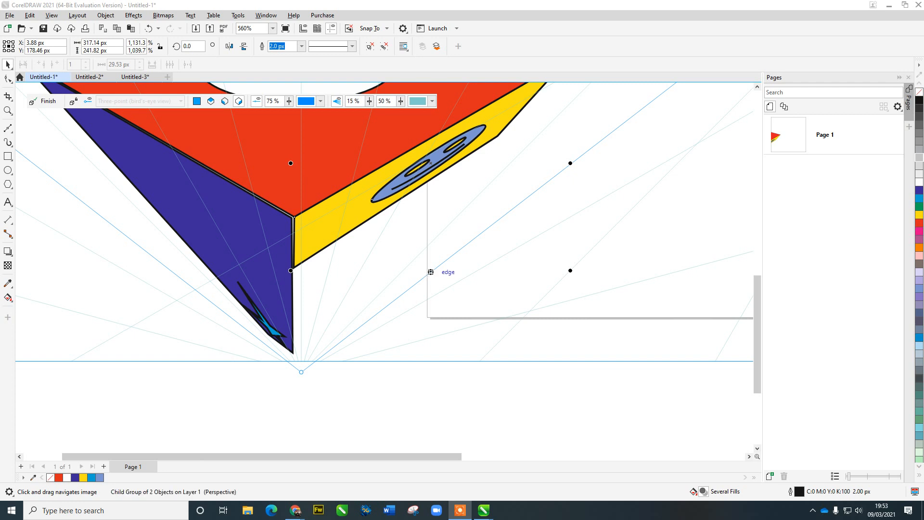
Step: Stretch the yellow face down to the blue face's lowest corner, about 318 × 339 px in size
drag(429, 271, 430, 336)
click(337, 224)
drag(431, 425, 431, 457)
scroll(370, 216, down, 2)
drag(431, 181, 340, 362)
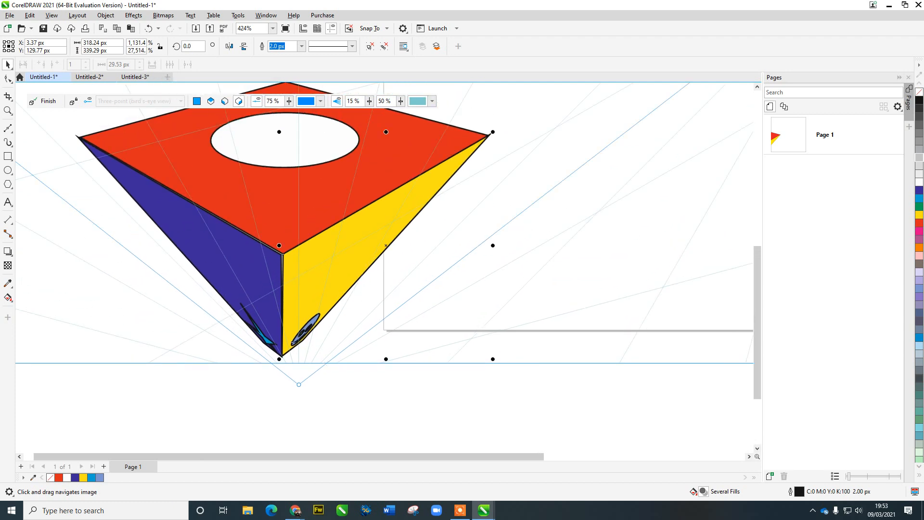
Step: Scale the yellow face down slightly to about 314 × 336 px to match the red diamond's outer corner
drag(491, 134, 487, 136)
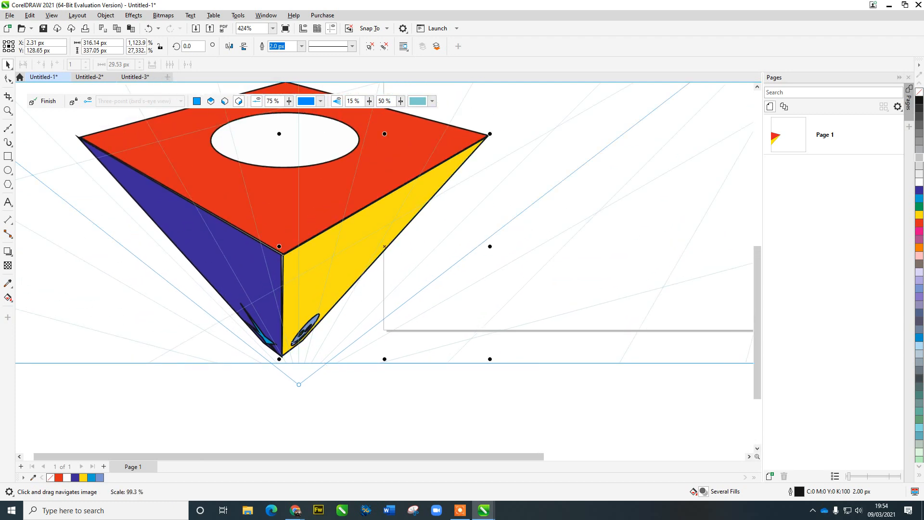
key(Escape)
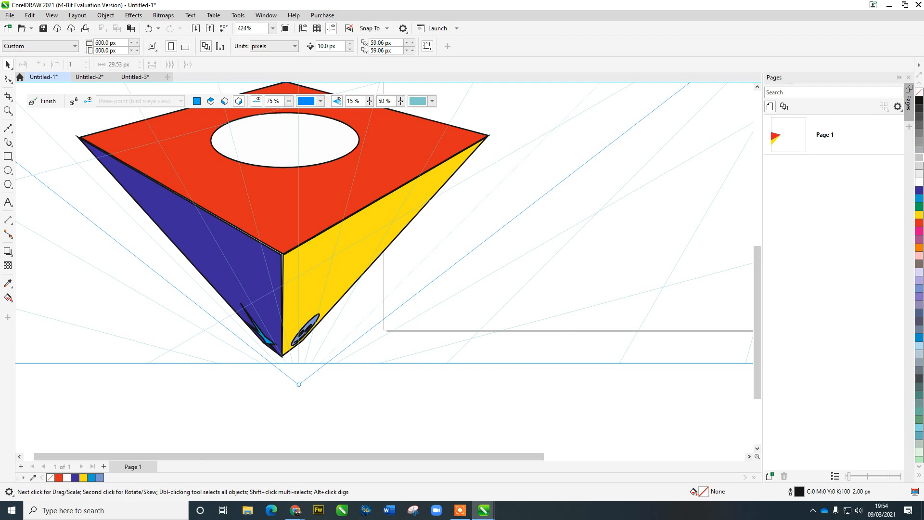
click(310, 324)
scroll(282, 294, down, 2)
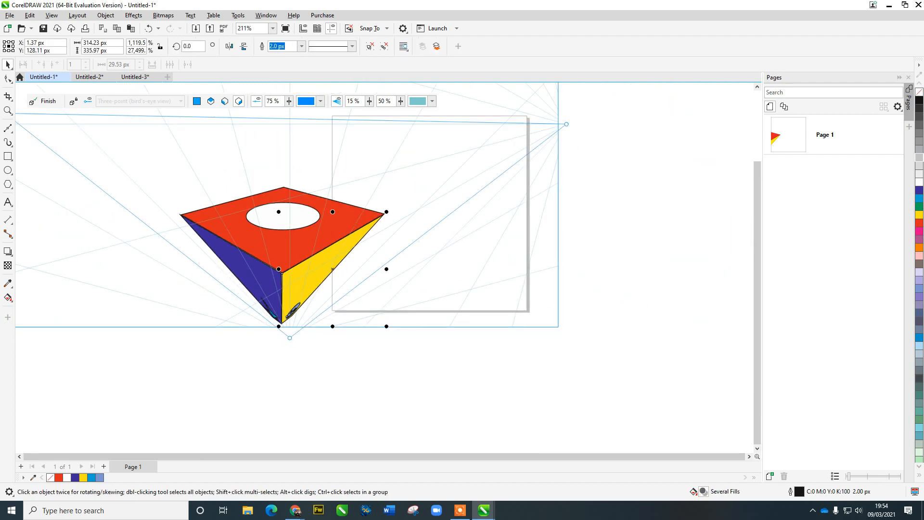
key(Escape)
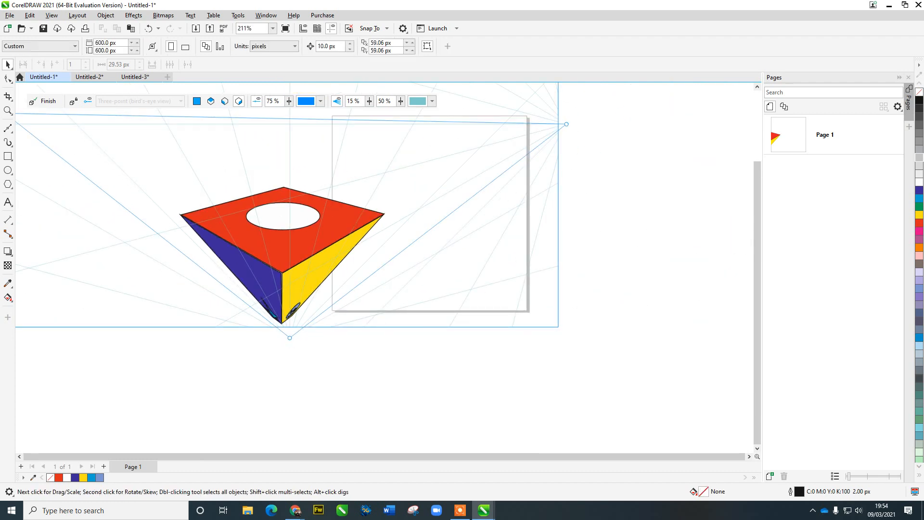
Step: Select all three box faces together and finish editing the perspective drawing
drag(410, 340, 543, 359)
scroll(543, 359, down, 1)
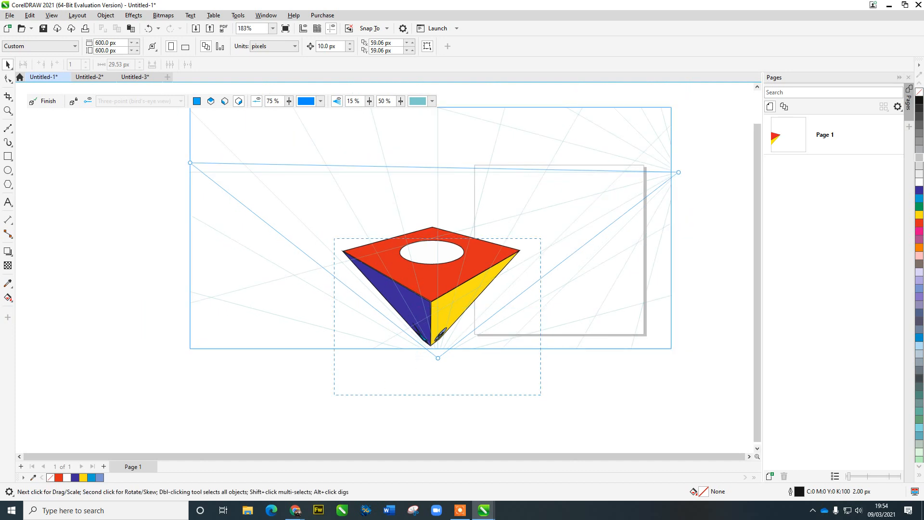
drag(541, 395, 541, 395)
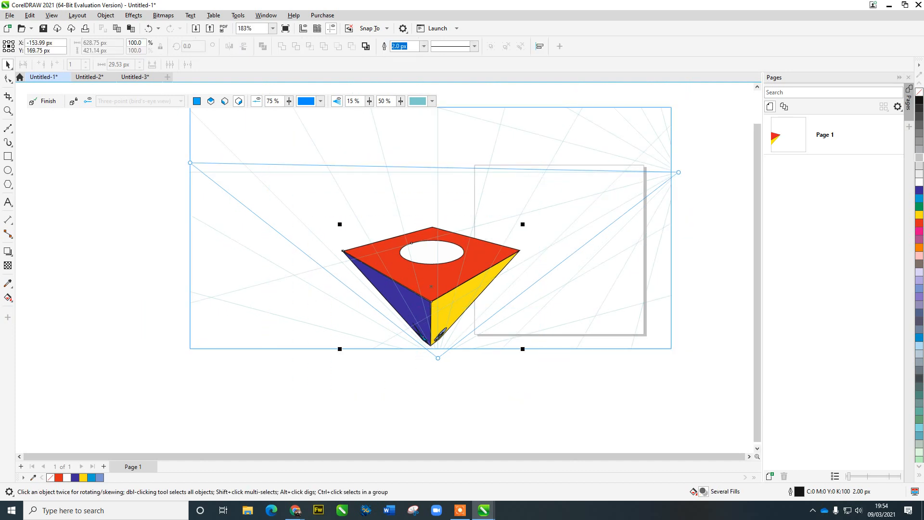
click(43, 101)
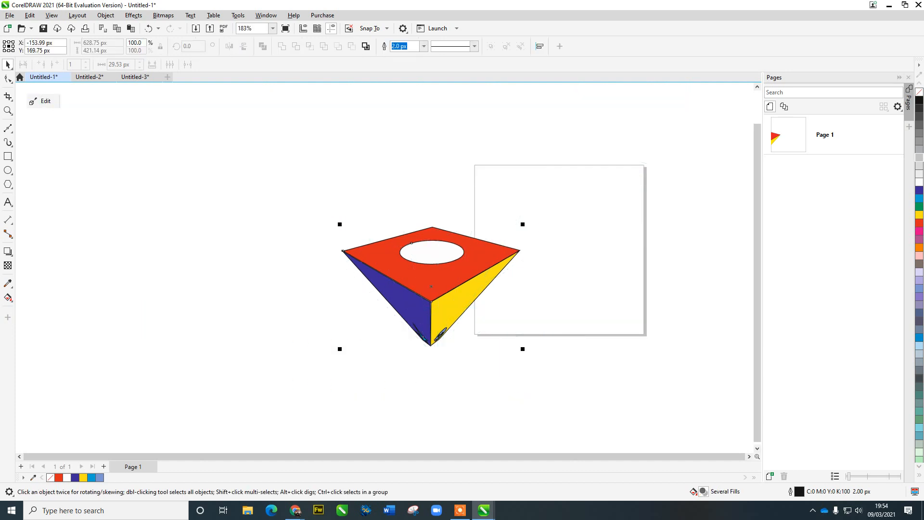
Step: Break the box's perspective group apart and ungroup all of its objects
key(Escape)
drag(552, 387, 552, 387)
key(F10)
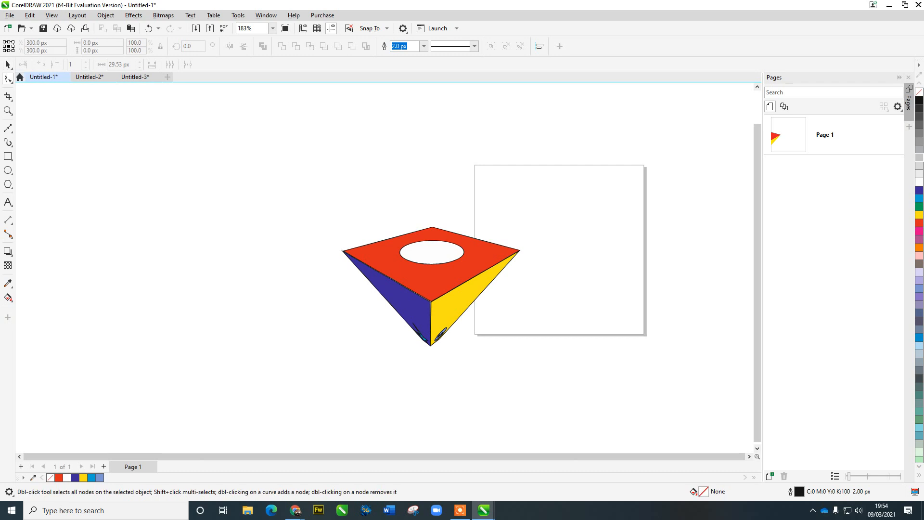
key(space)
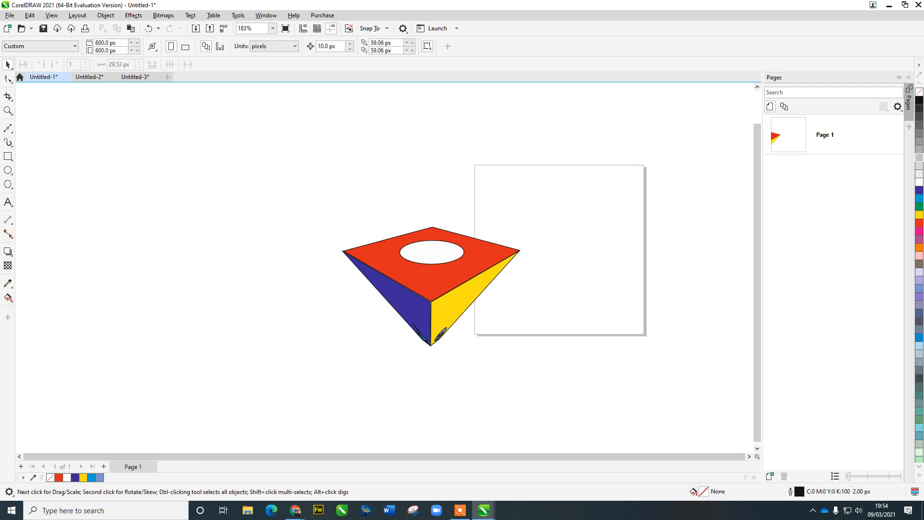
key(space)
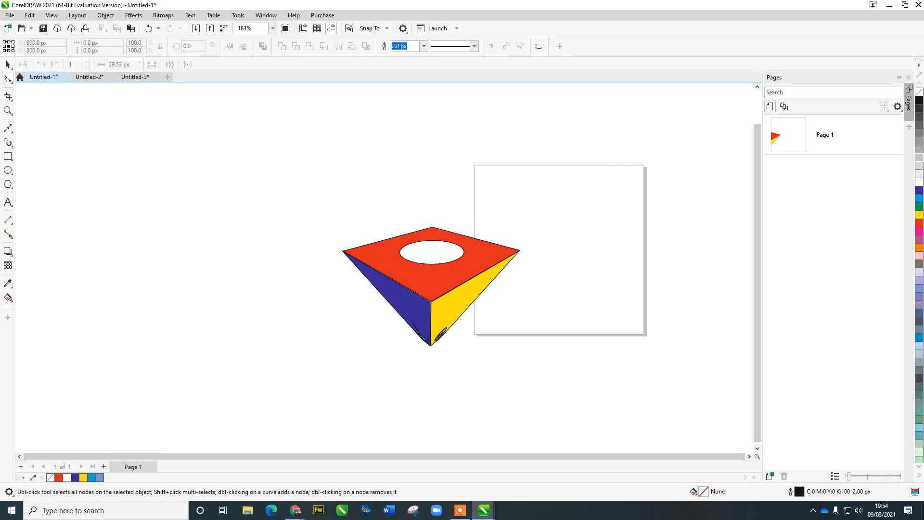
key(space)
right_click(461, 305)
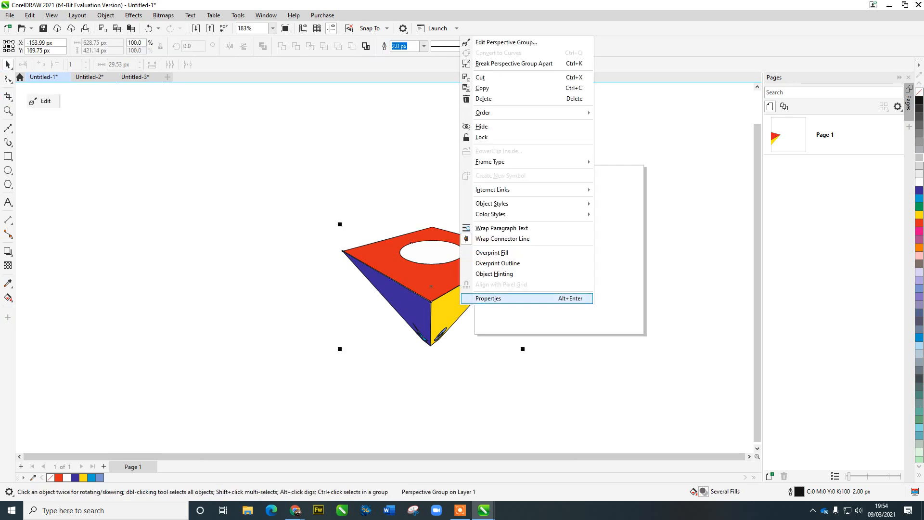
click(514, 63)
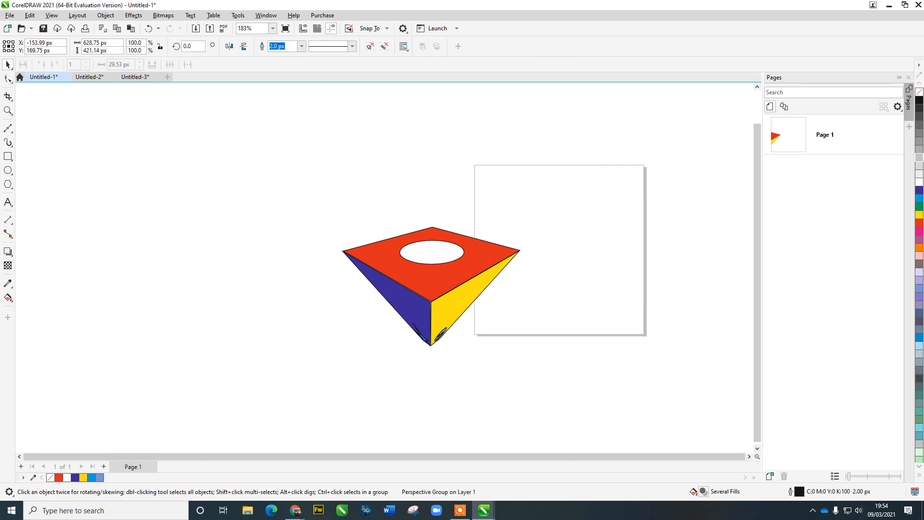
click(445, 330)
right_click(447, 329)
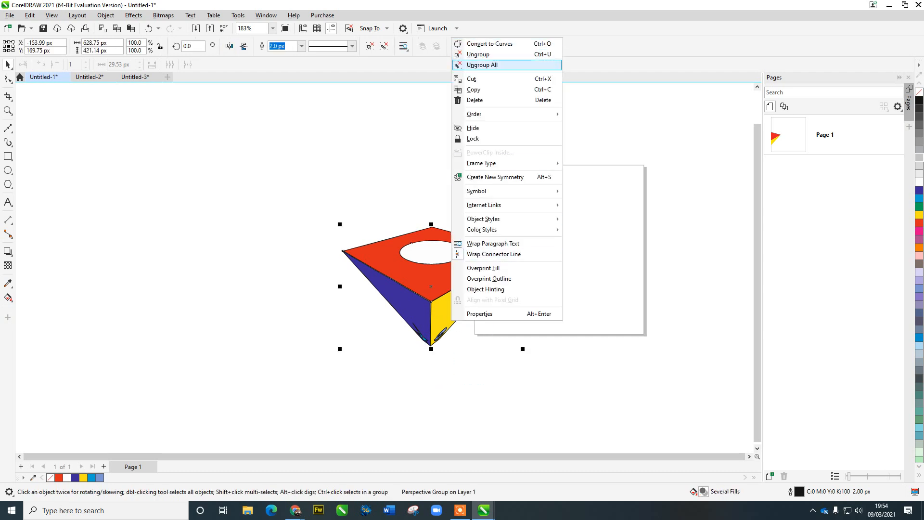
click(482, 65)
Step: Try stretching the small ornament on the yellow face upward, and delete all the pieces of the box
click(477, 382)
click(440, 334)
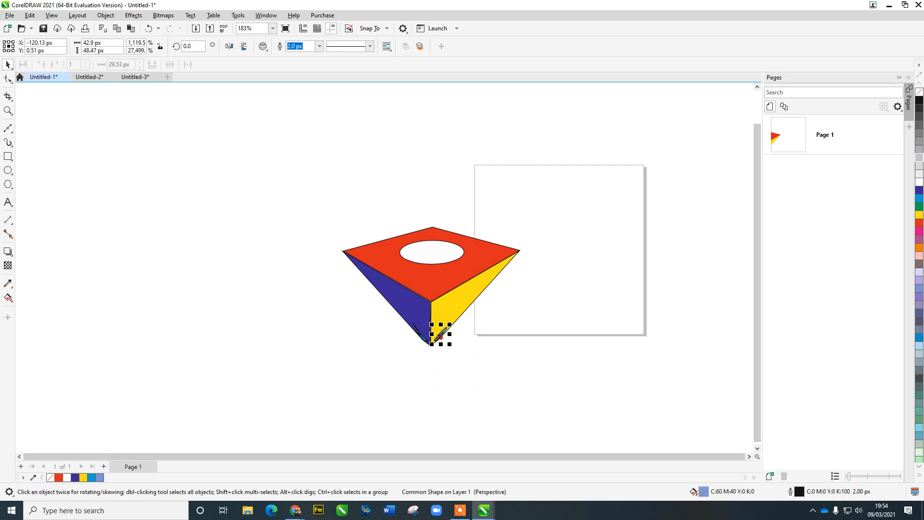
drag(449, 325, 449, 303)
click(480, 292)
key(Escape)
mouse_move(540, 373)
mouse_down()
mouse_move(394, 241)
mouse_move(329, 212)
mouse_up()
key(Delete)
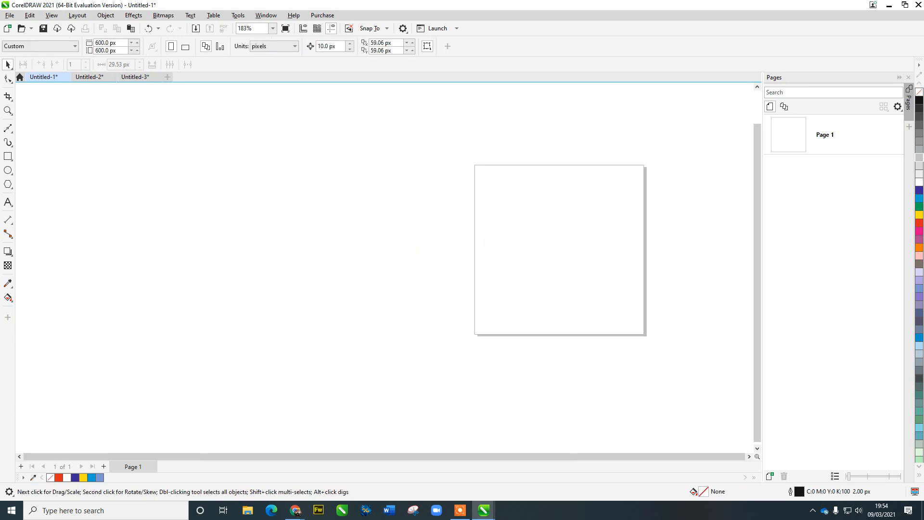
Step: Start a new perspective drawing and place a three-point (bird's-eye view) perspective field beside the page
click(105, 15)
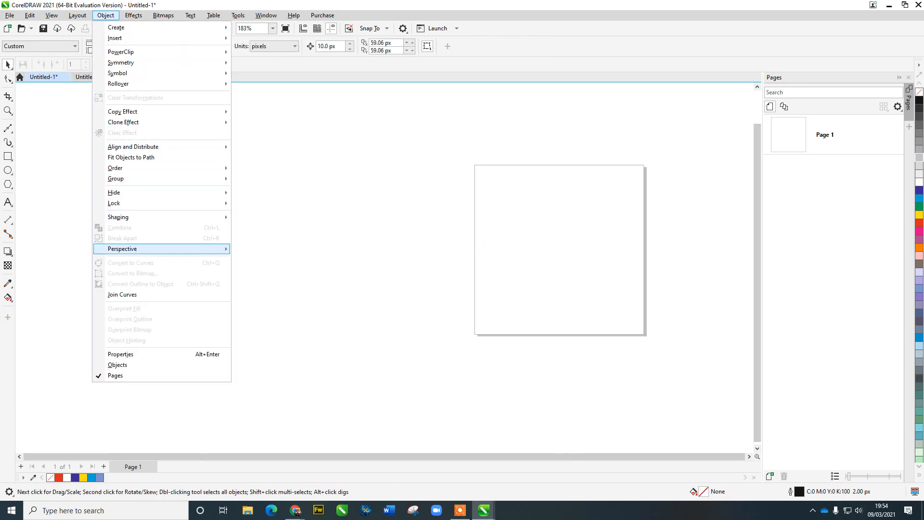
mouse_move(144, 249)
click(273, 264)
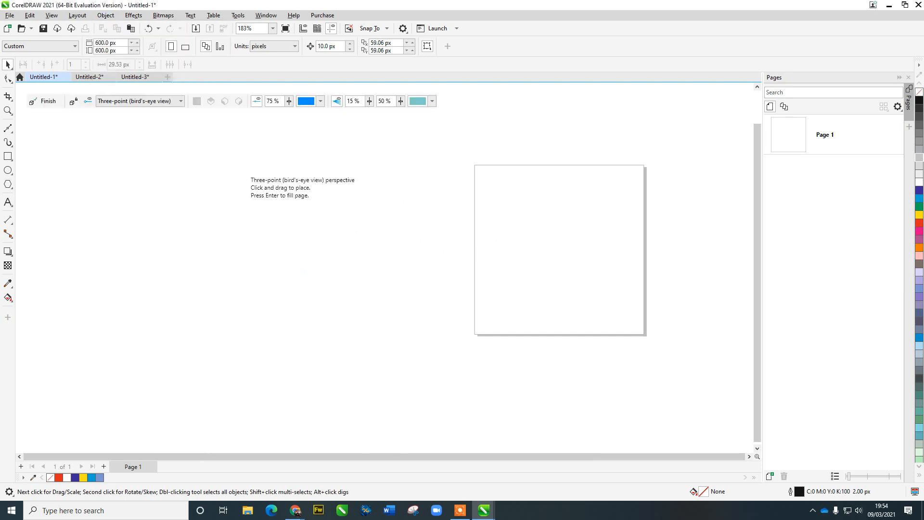
click(237, 176)
drag(237, 176, 413, 242)
Step: Draw two rectangles on the top plane, about 611 × 510 px from the left vanishing point and about 1,153 × 478 px beside it
click(7, 156)
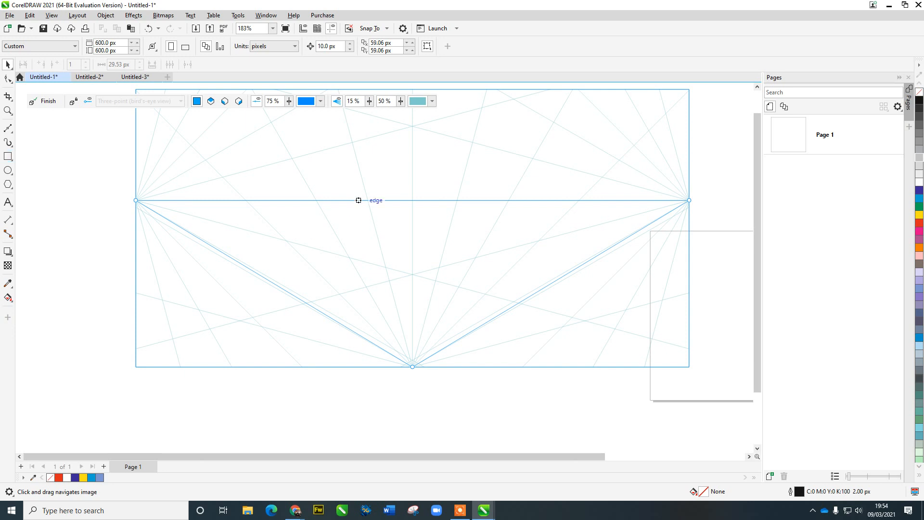
click(211, 101)
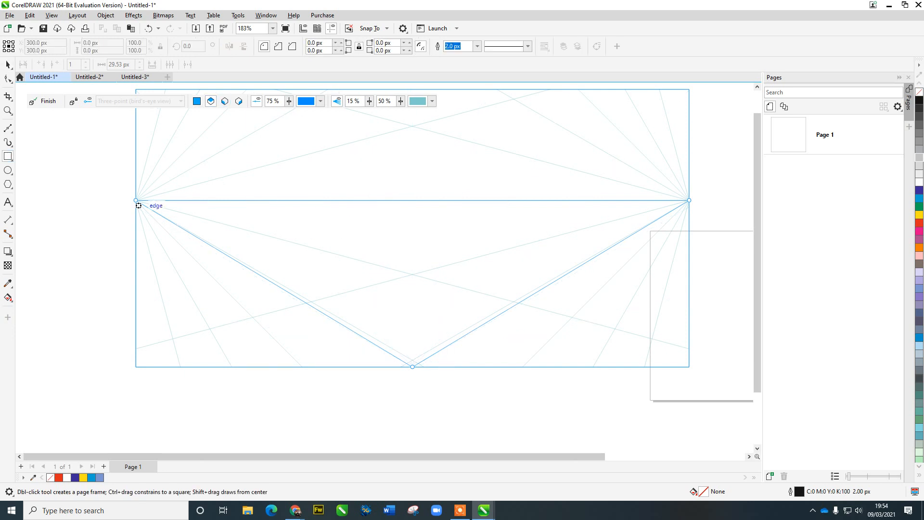
drag(138, 202, 636, 232)
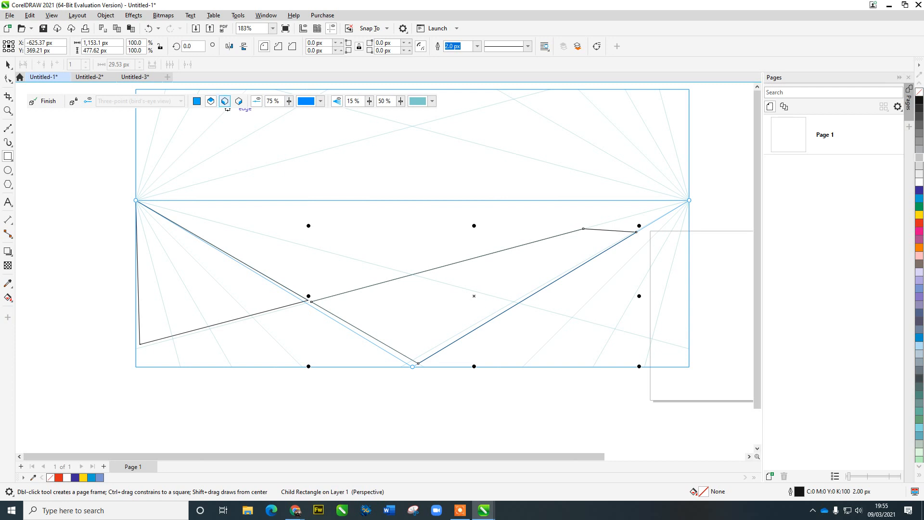
Step: Draw a rectangle about 418,392 × 864 px on the left plane from the left vanishing point, and undo the last change
click(224, 101)
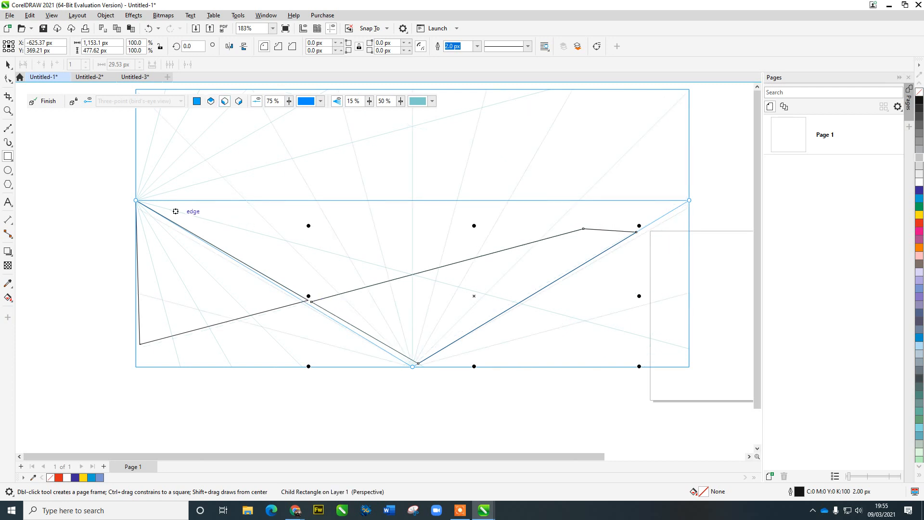
drag(136, 201, 271, 122)
drag(326, 216, 336, 254)
key(ctrl+z)
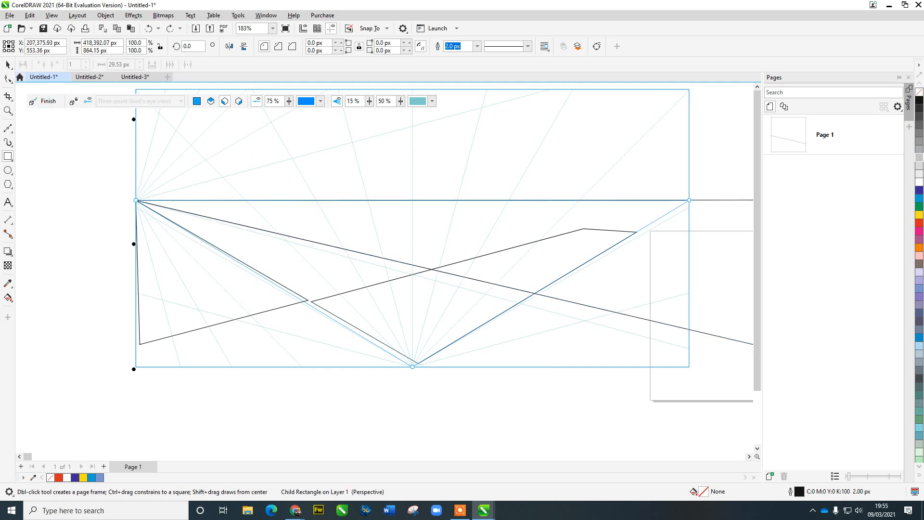
Step: Fill the huge left-plane rectangle with black and the rectangle below the left vanishing point with cyan
key(space)
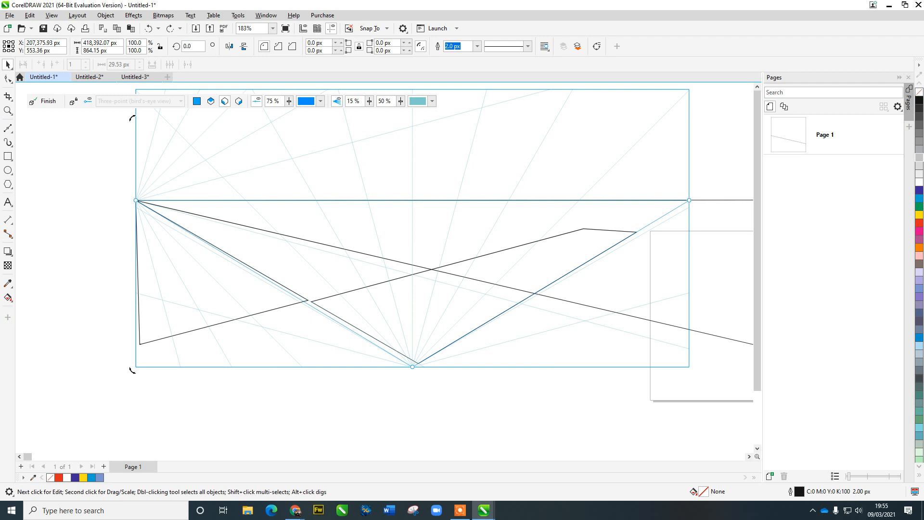
click(920, 100)
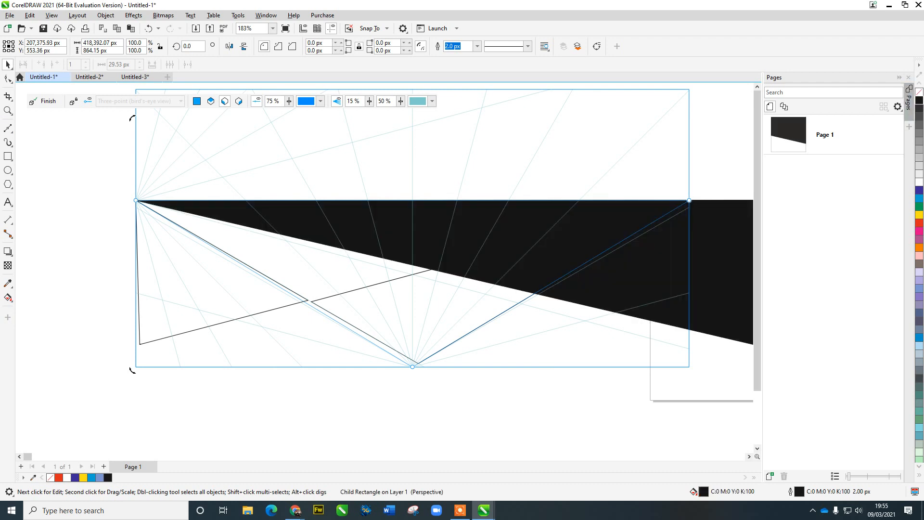
click(289, 305)
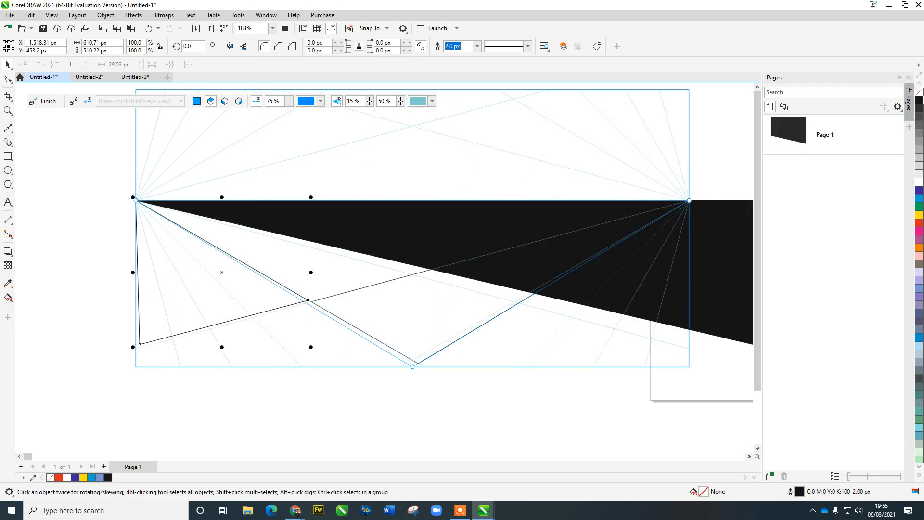
click(918, 198)
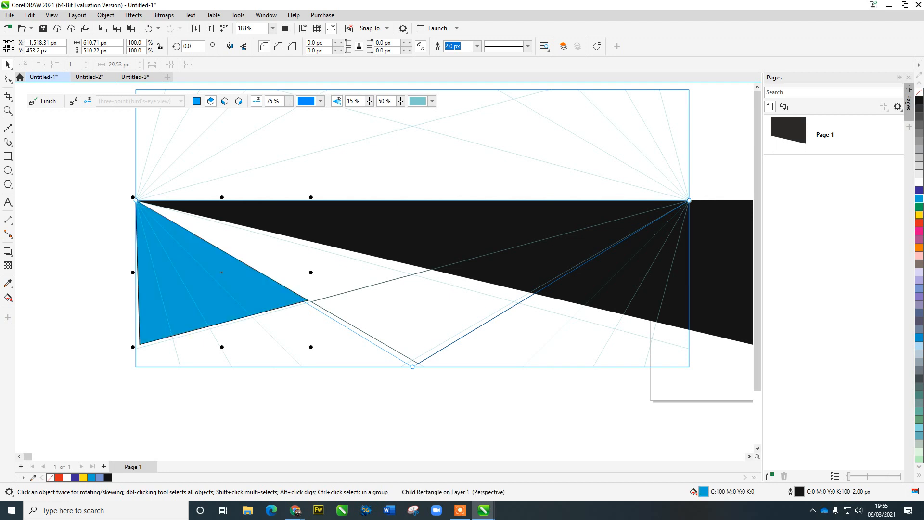
Step: Fill the remaining rectangle near the lower vanishing point with 70% black and deselect it
click(365, 333)
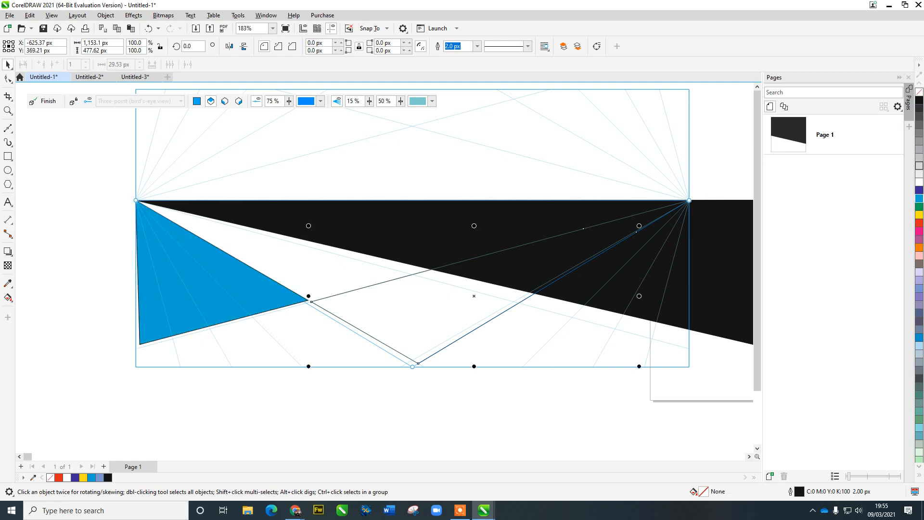
click(918, 157)
click(918, 125)
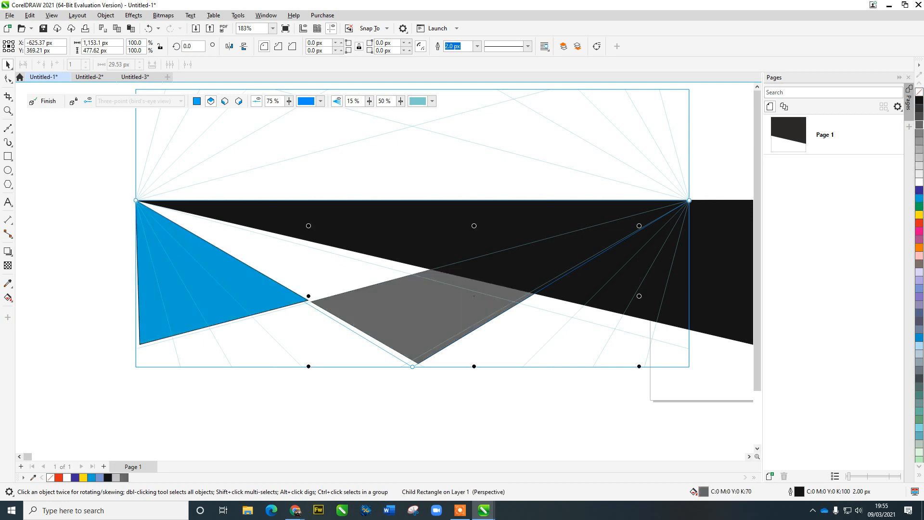
key(Escape)
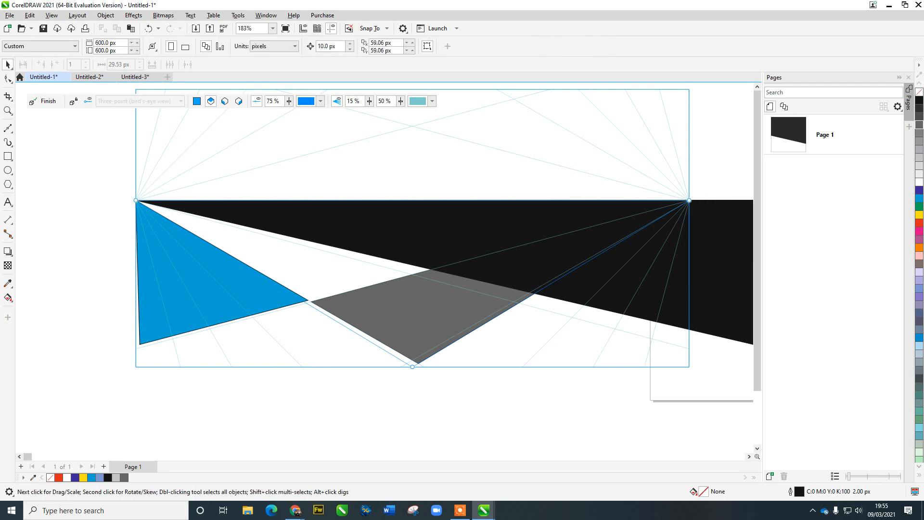
Step: Try to draw a Bézier shape from the left vanishing point along the cyan face to the grey face and back
click(7, 128)
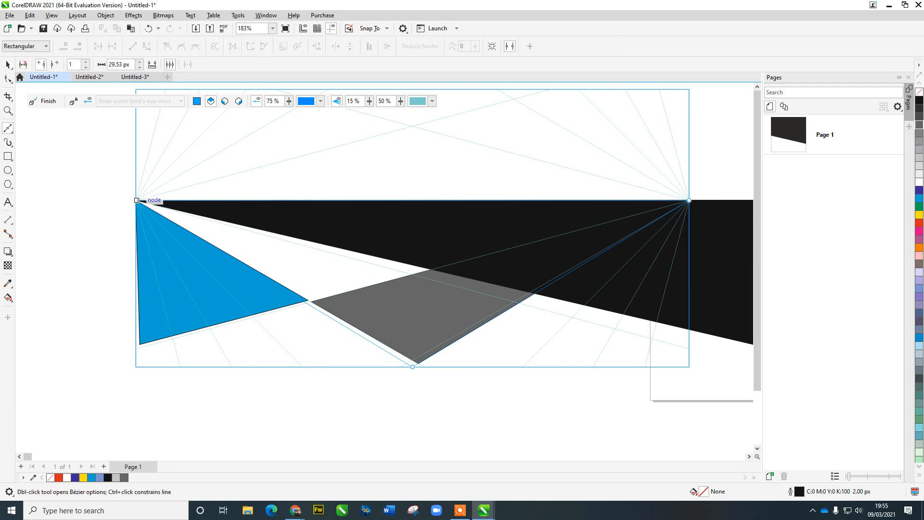
click(136, 200)
click(308, 299)
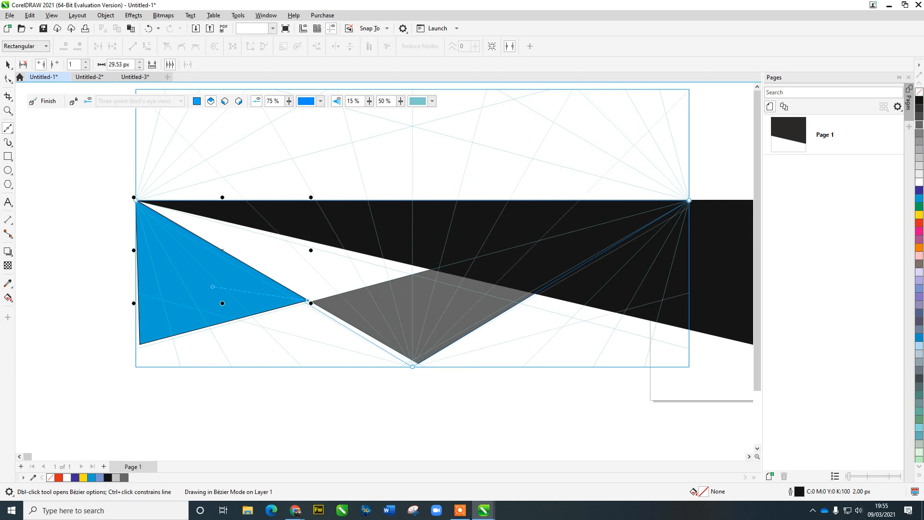
click(432, 270)
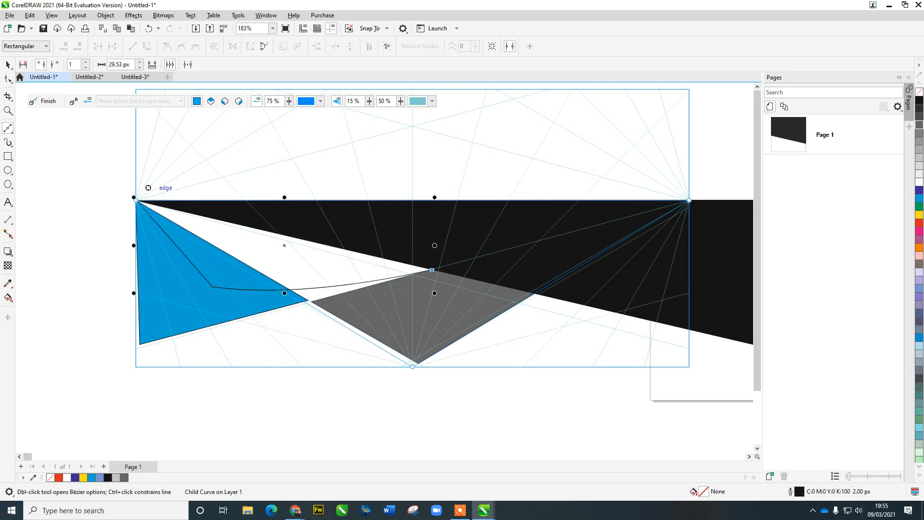
click(155, 200)
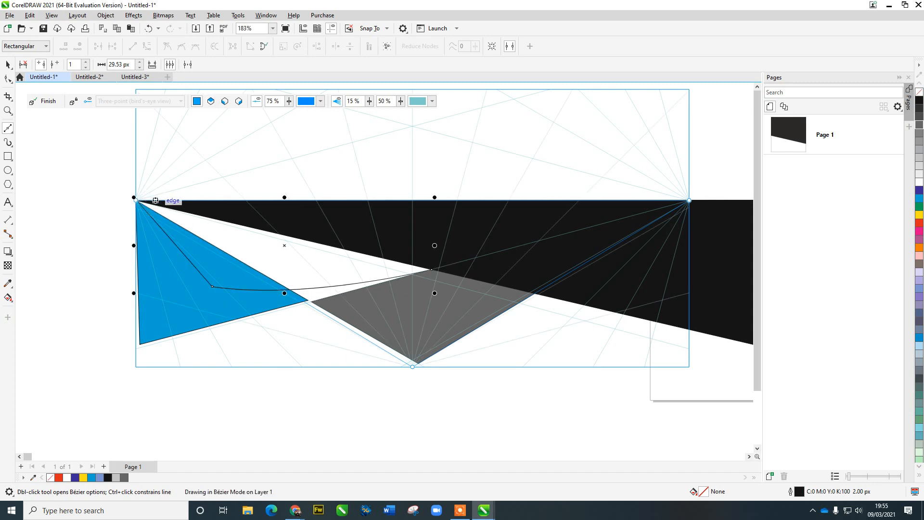
click(137, 200)
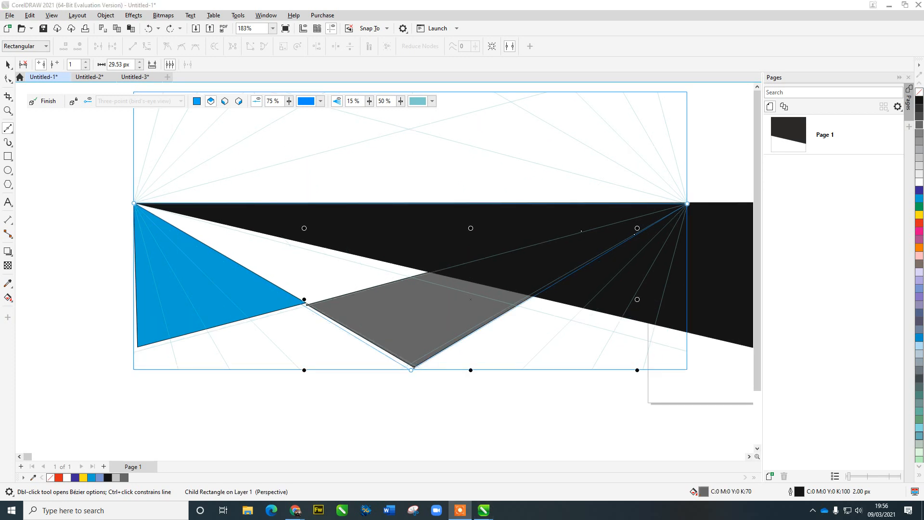
Step: On the left plane, draw a closed four-sided Bézier shape from the left vanishing point that shares the cyan face's upper edge
click(224, 101)
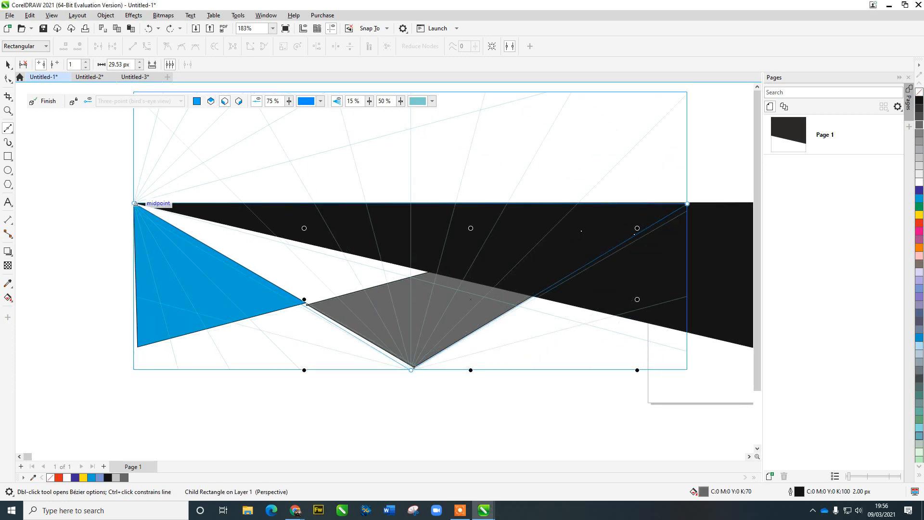
click(134, 203)
click(269, 125)
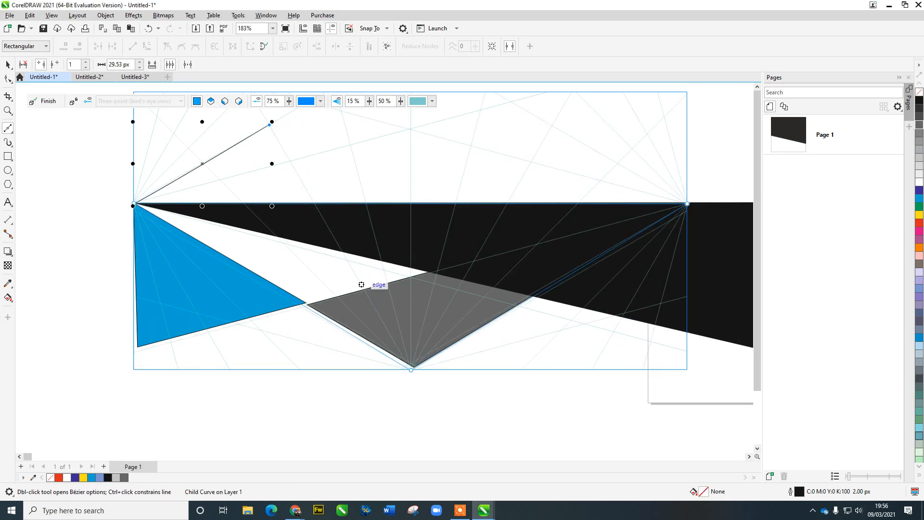
click(362, 287)
click(306, 302)
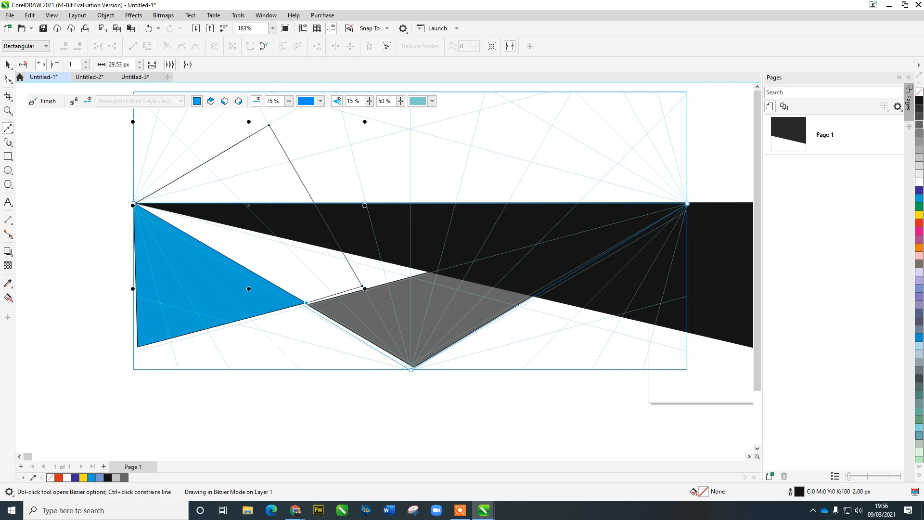
click(134, 203)
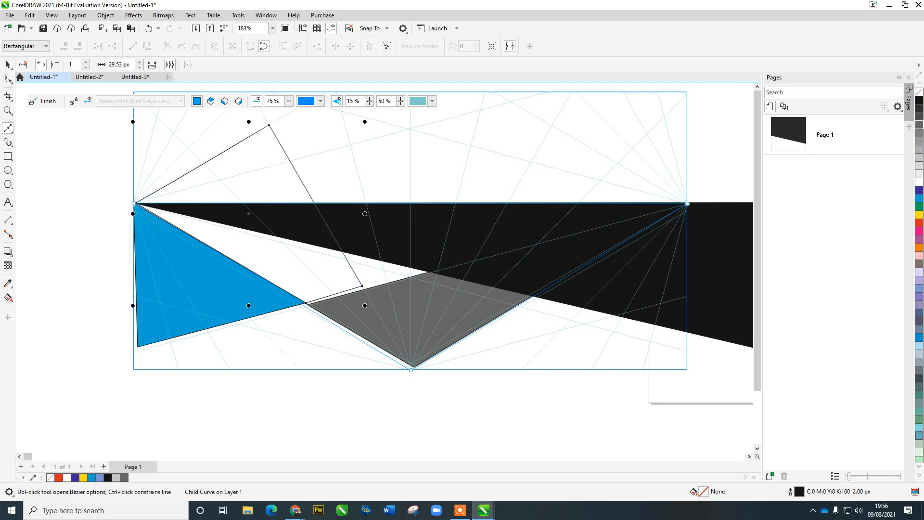
Step: Try grey fills on the new four-sided shape and settle on dark blue (C100 M100)
click(919, 141)
click(918, 165)
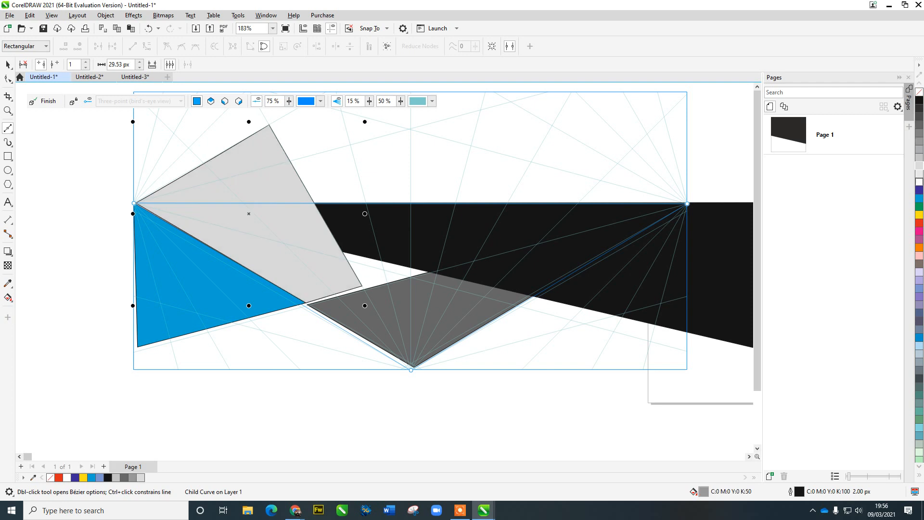
click(919, 189)
scroll(354, 158, down, 1)
scroll(354, 161, down, 1)
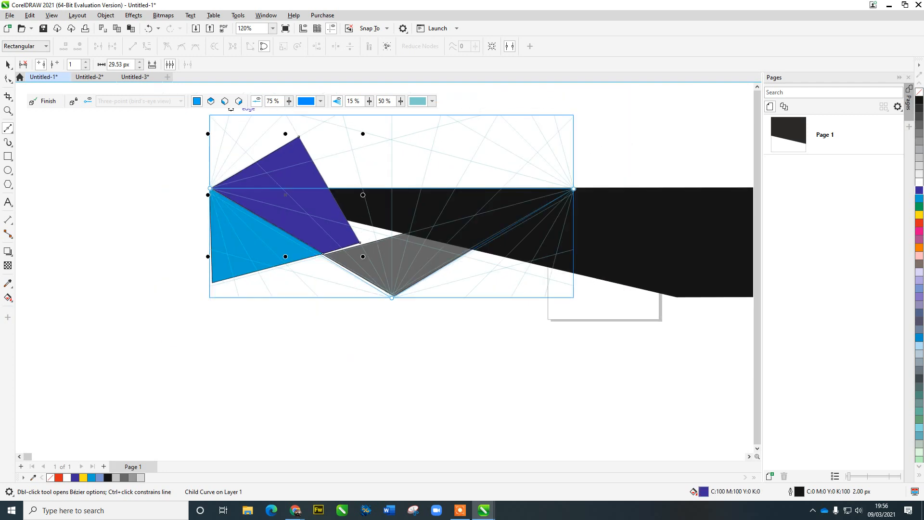
Step: Close the Untitled-1 document without saving its changes
click(89, 77)
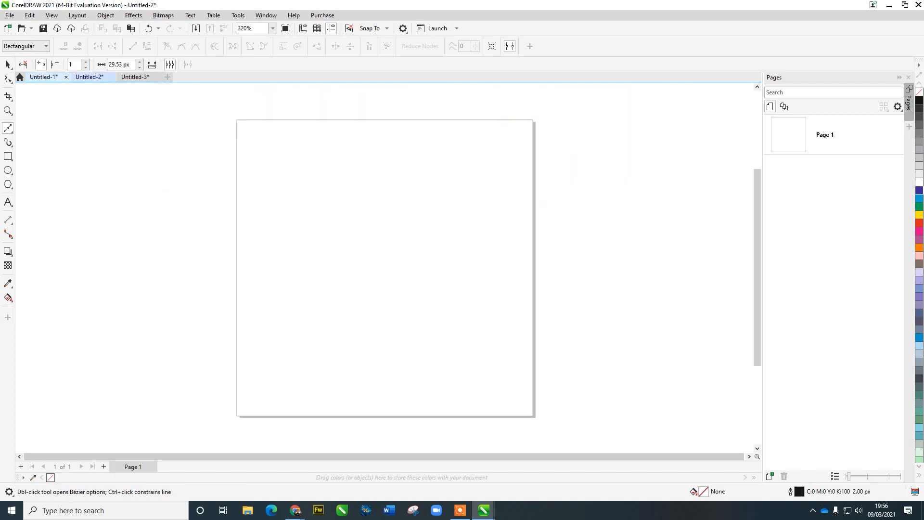
click(66, 77)
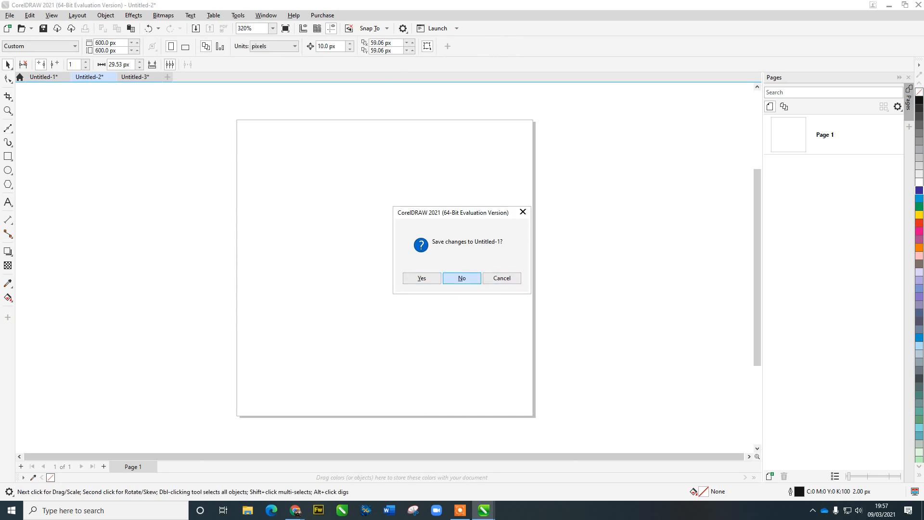
click(461, 279)
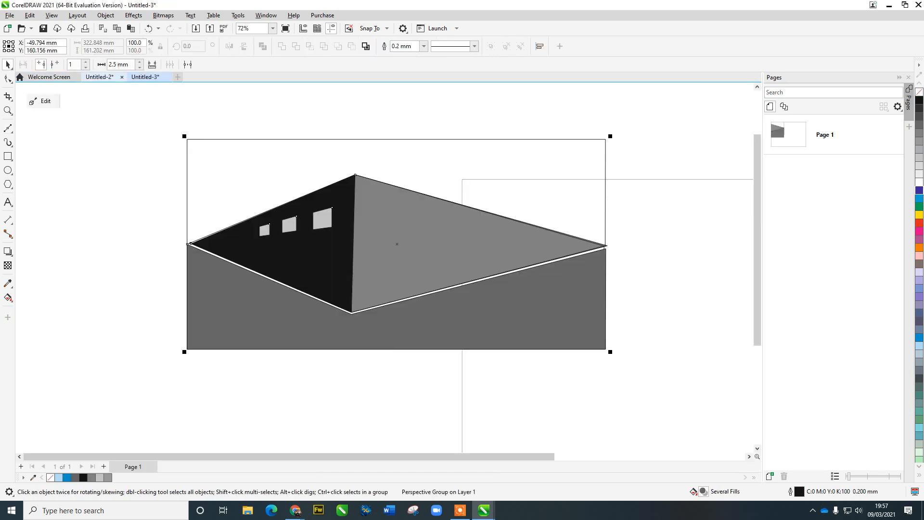
Step: Open the Discover Perspective Packaging sample from the Welcome Screen and start editing the milk carton's perspective group
click(48, 77)
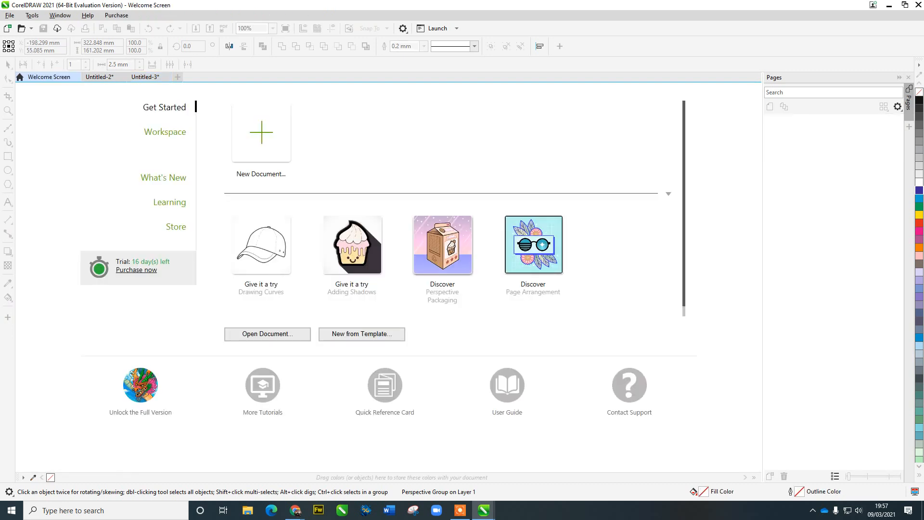
click(443, 245)
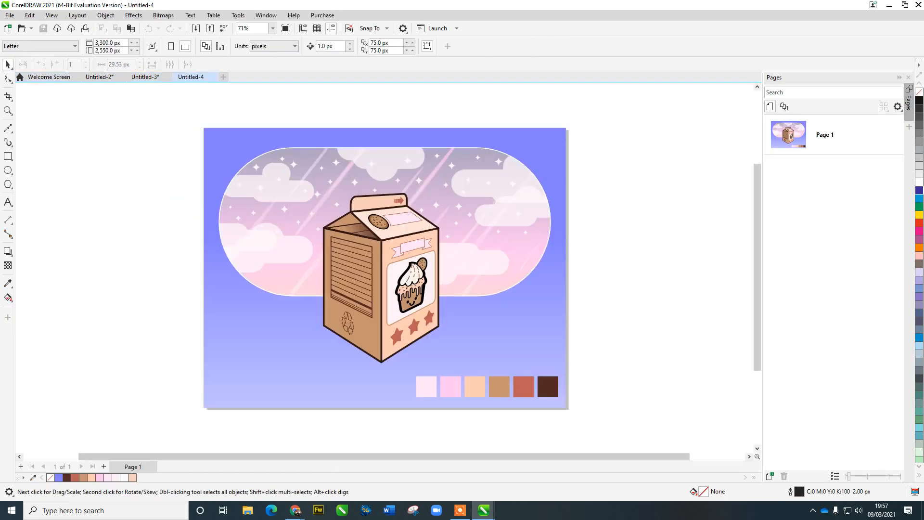
click(380, 278)
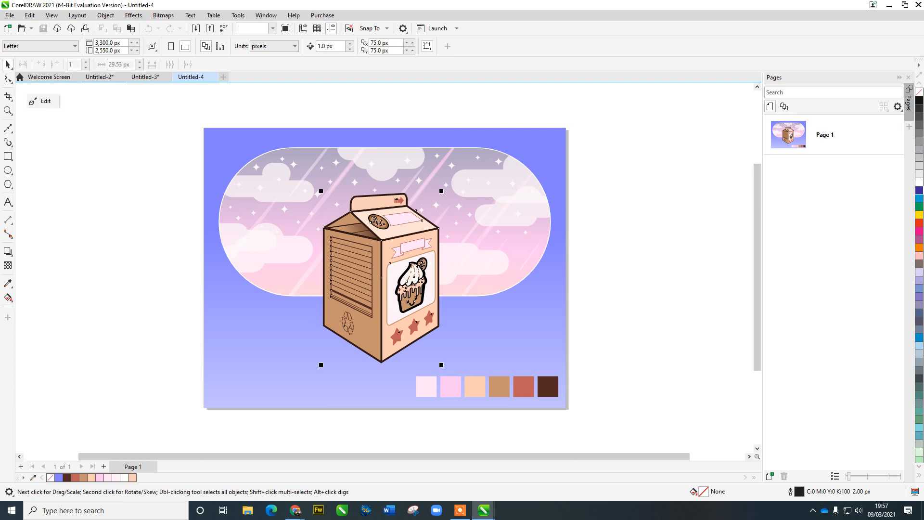
click(41, 101)
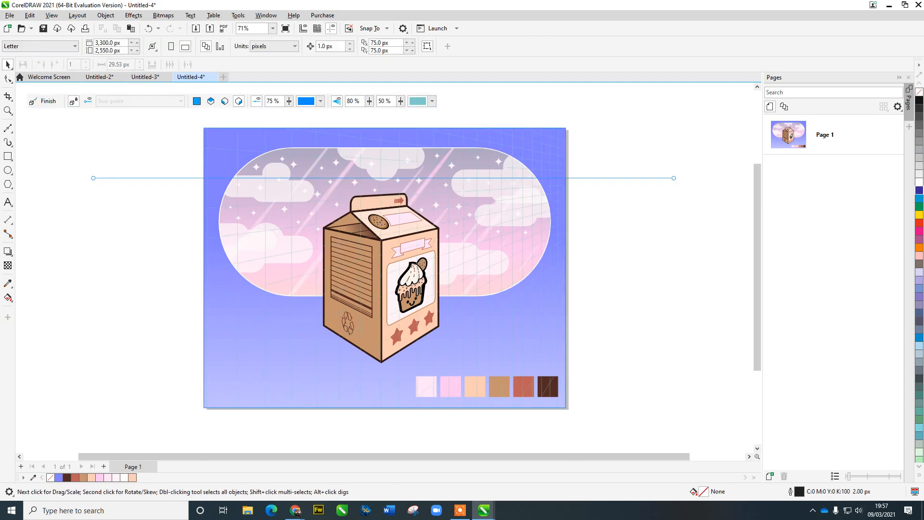
Step: Move the group of three stars off the carton's front face onto the blue background beside it
scroll(385, 325, up, 1)
click(406, 336)
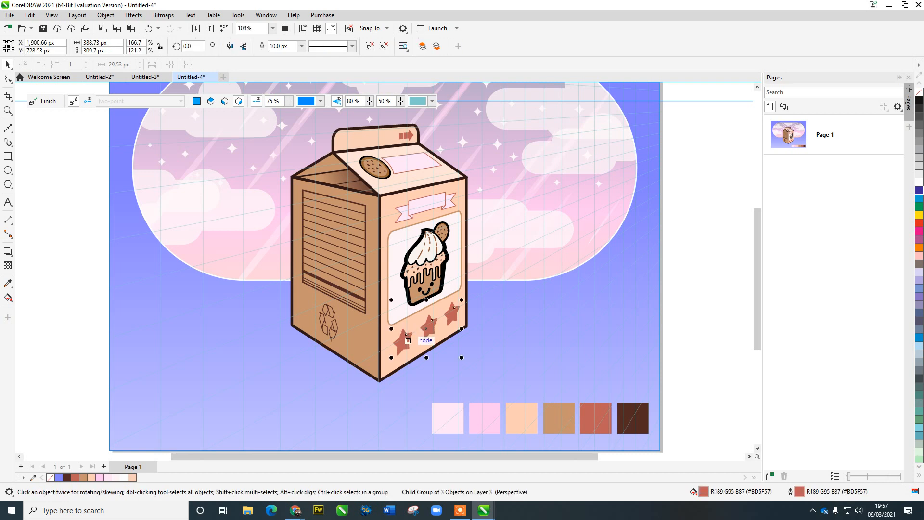
drag(406, 335, 562, 333)
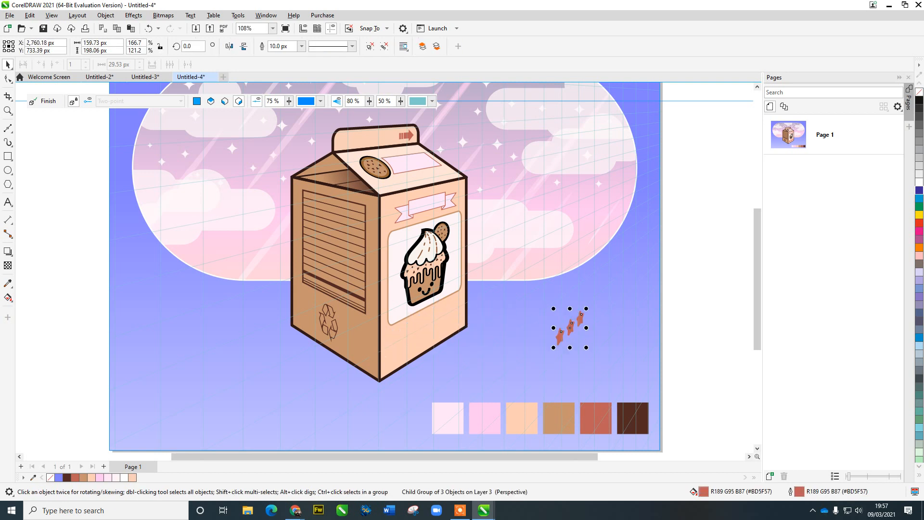
Step: Draw an ellipse about 103 by 197 px at the lower front of the carton and fill it with 70% black
click(8, 170)
mouse_move(137, 311)
mouse_down()
mouse_move(178, 364)
mouse_move(320, 335)
mouse_move(425, 339)
mouse_move(403, 338)
mouse_up()
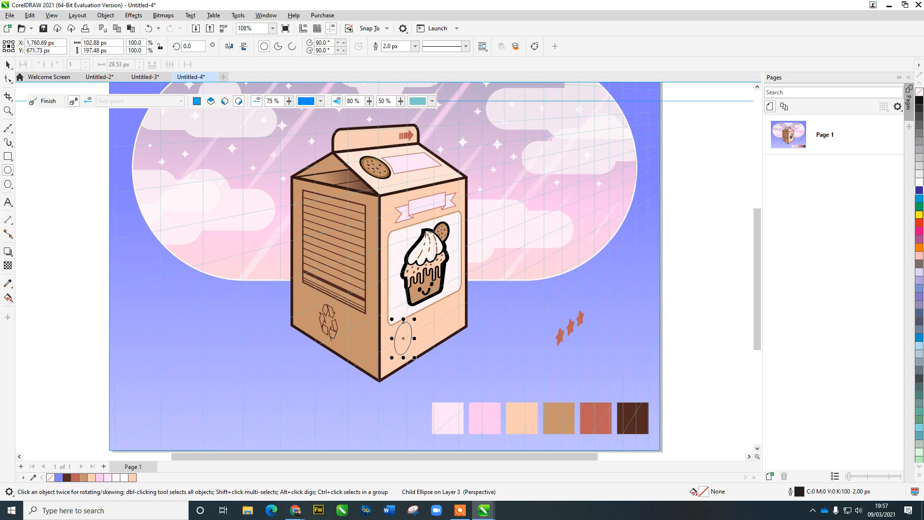
click(919, 215)
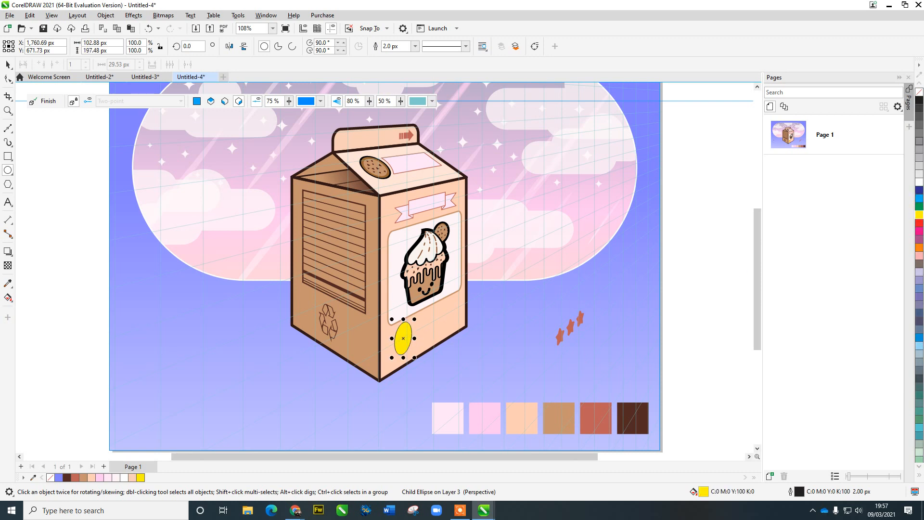
click(920, 140)
click(919, 125)
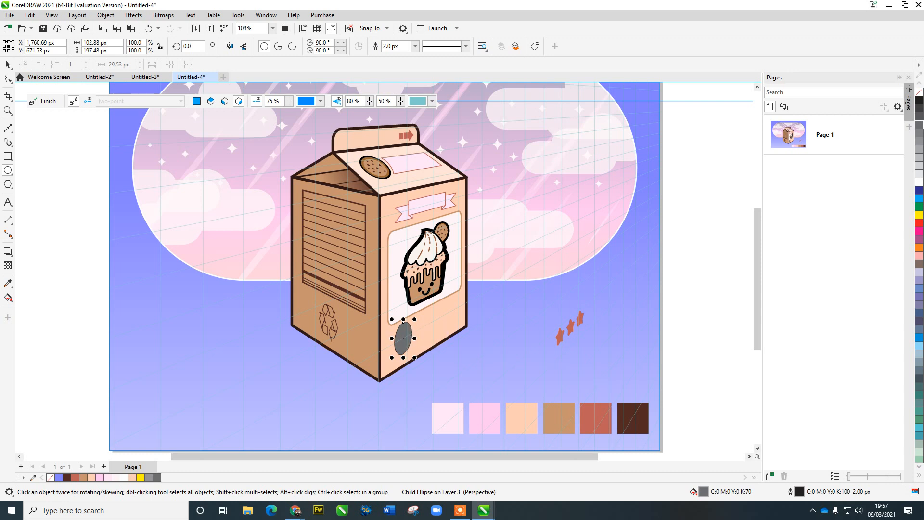
Step: Duplicate the grey ellipse twice along the carton's lower front and space the three ellipses evenly in a row
drag(405, 342, 422, 334)
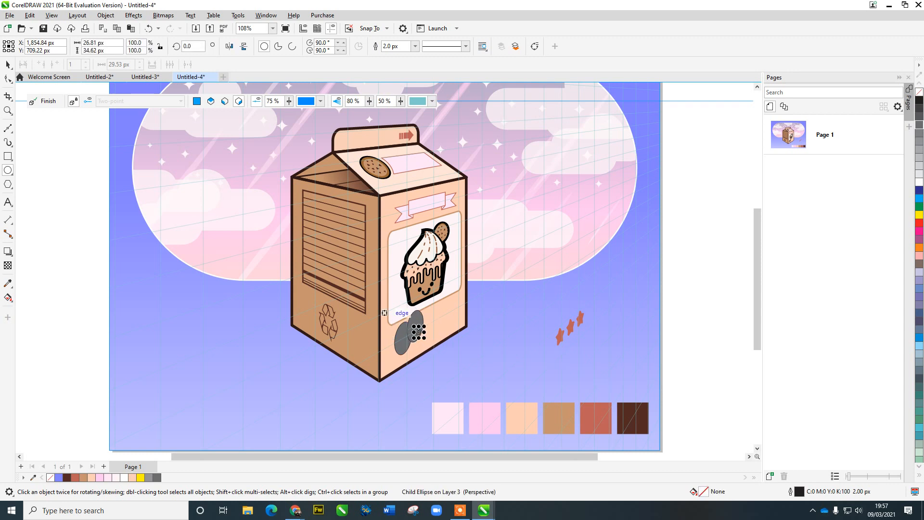
key(ctrl+z)
key(space)
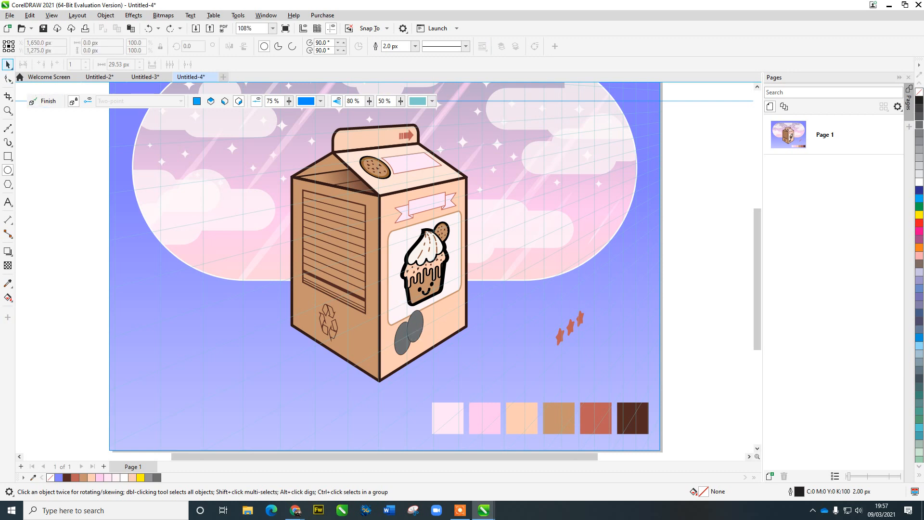
drag(416, 326, 457, 315)
scroll(433, 329, up, 3)
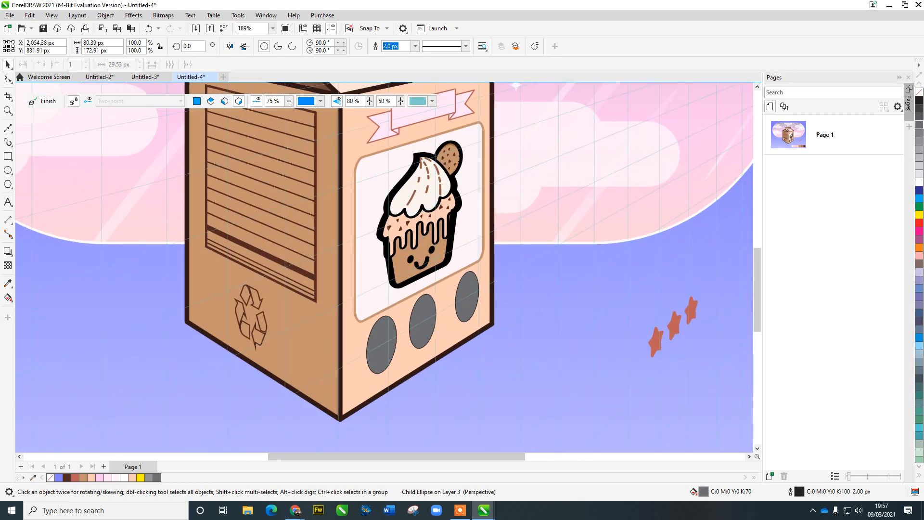
click(423, 321)
drag(422, 321, 429, 317)
Step: Select all three ellipses on the carton's front and fill them with white
click(382, 345)
shift+click(428, 317)
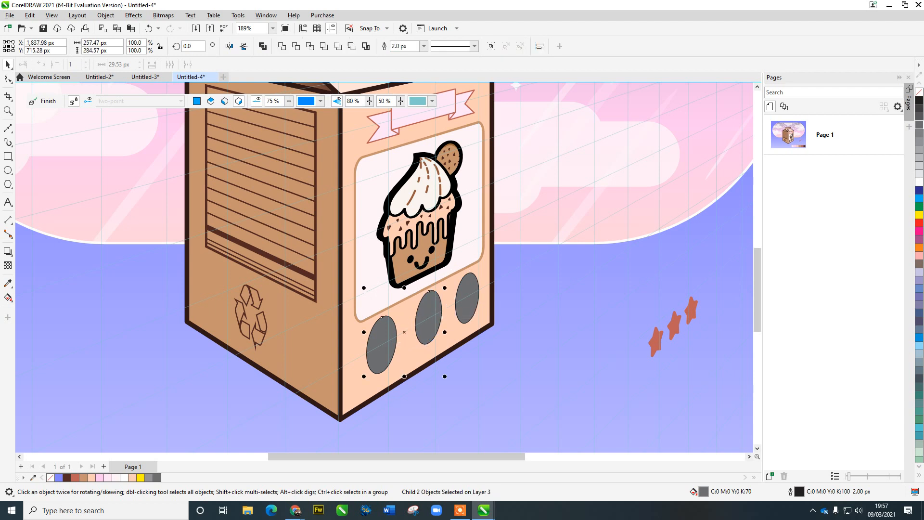
shift+click(469, 295)
click(919, 182)
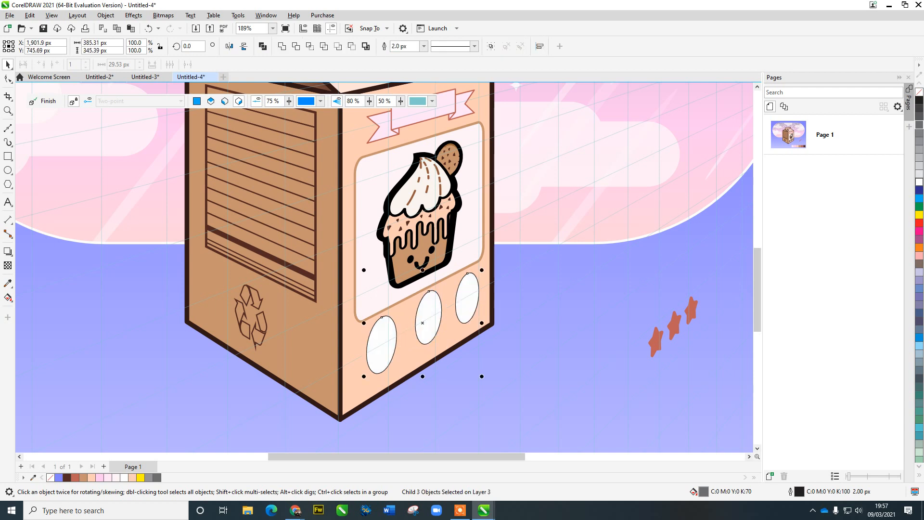
Step: Add the text COREL in perspective on the carton's front banner and enlarge it to about 171 px wide
scroll(361, 300, down, 5)
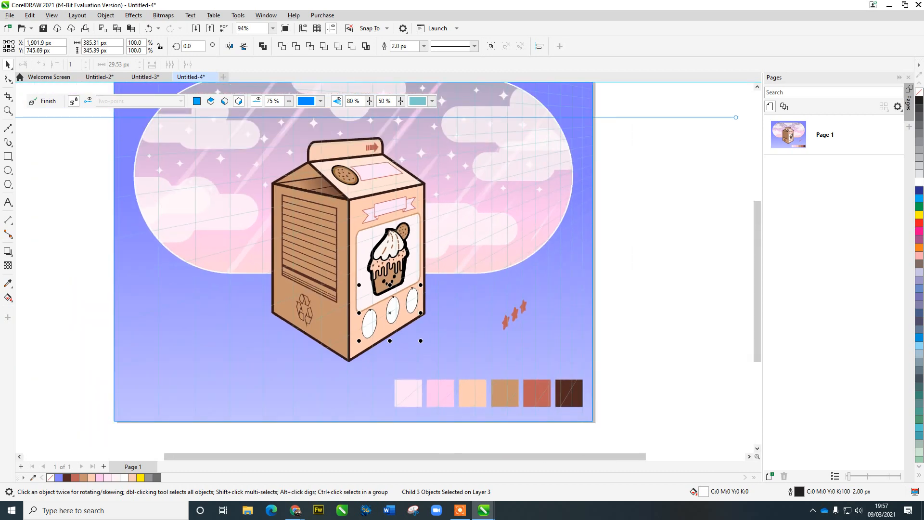
click(382, 206)
scroll(378, 206, up, 4)
scroll(374, 206, up, 2)
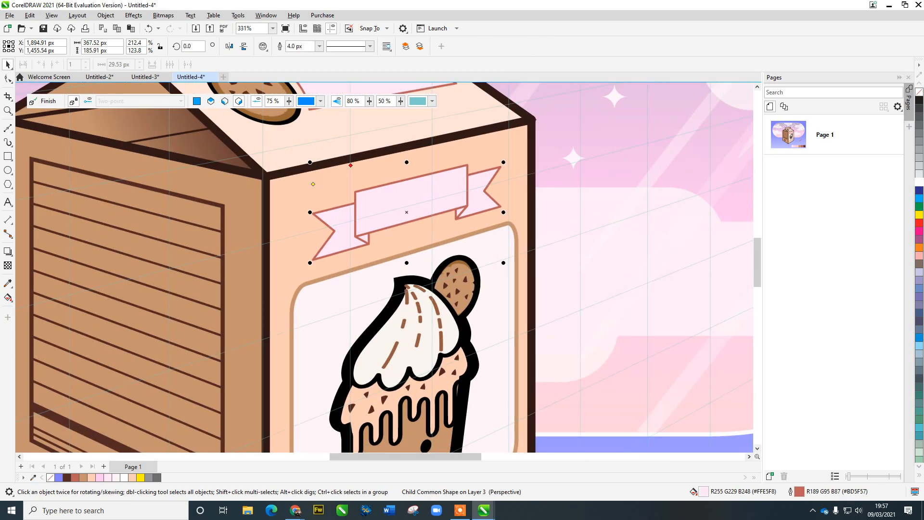
key(F8)
click(364, 215)
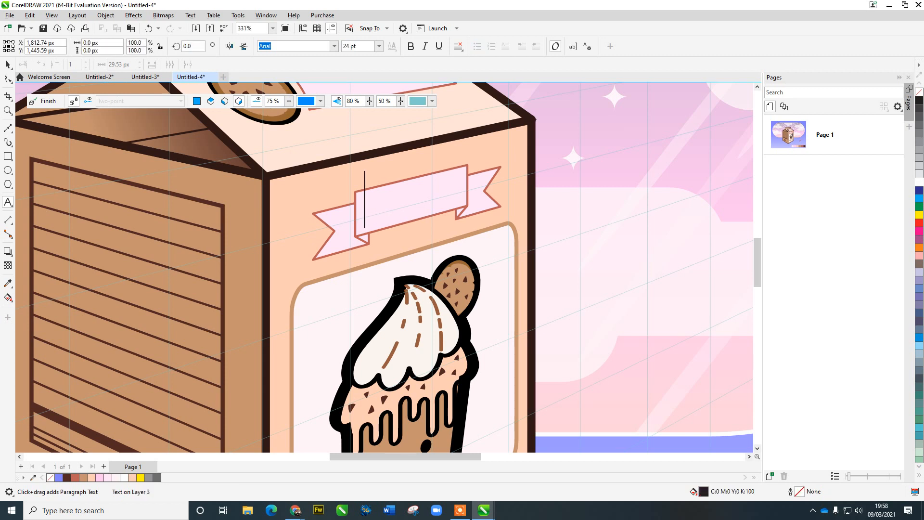
text(COREL)
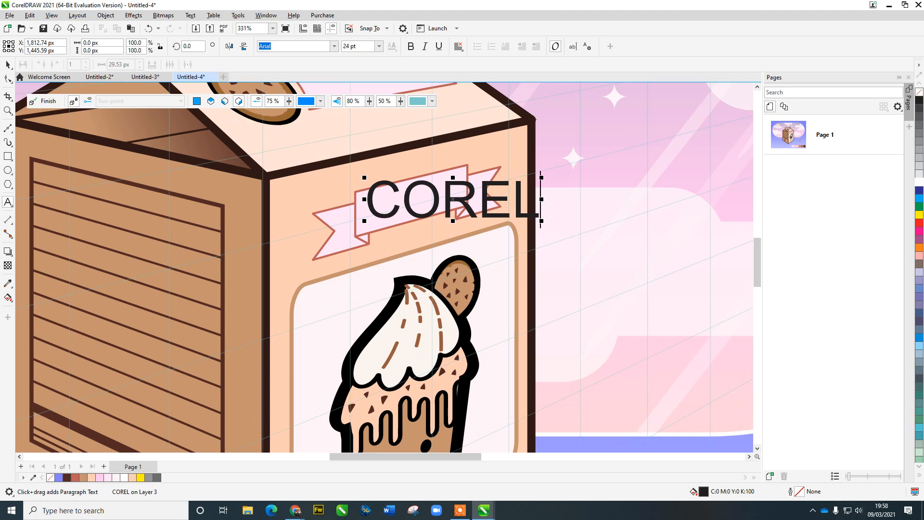
click(8, 64)
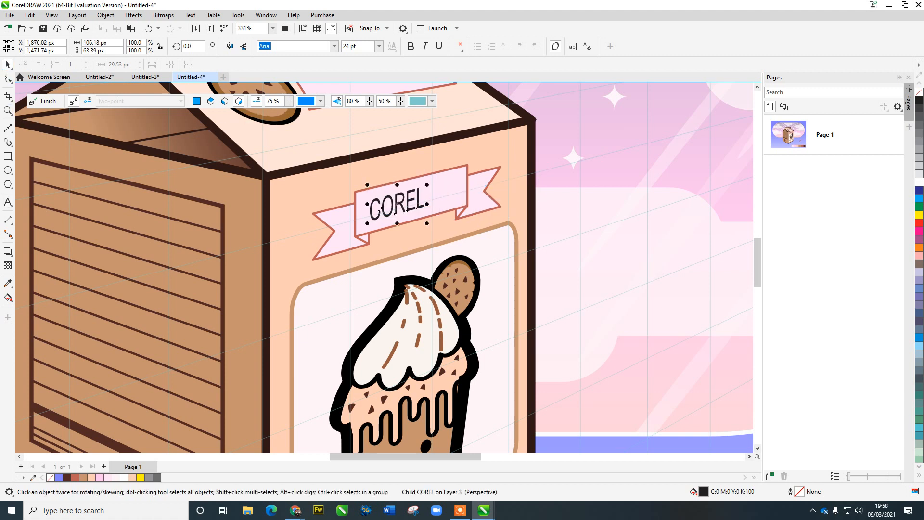
drag(427, 204, 463, 202)
Step: Finish editing the carton's perspective group and deselect everything
scroll(401, 231, down, 2)
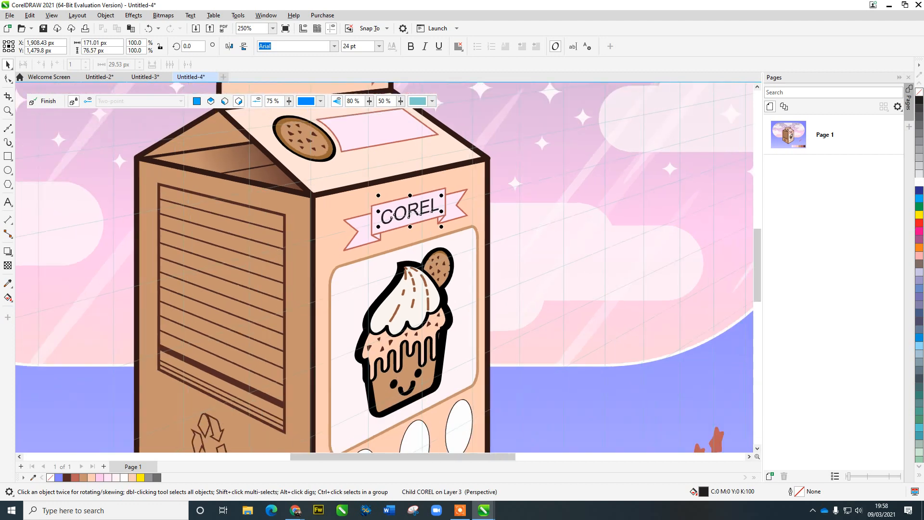
scroll(400, 233, down, 1)
click(366, 178)
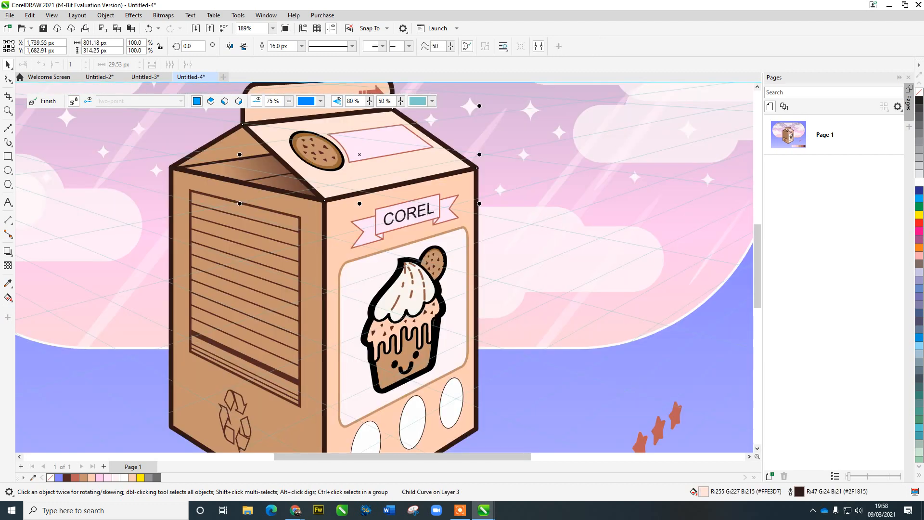
click(43, 100)
scroll(357, 255, down, 1)
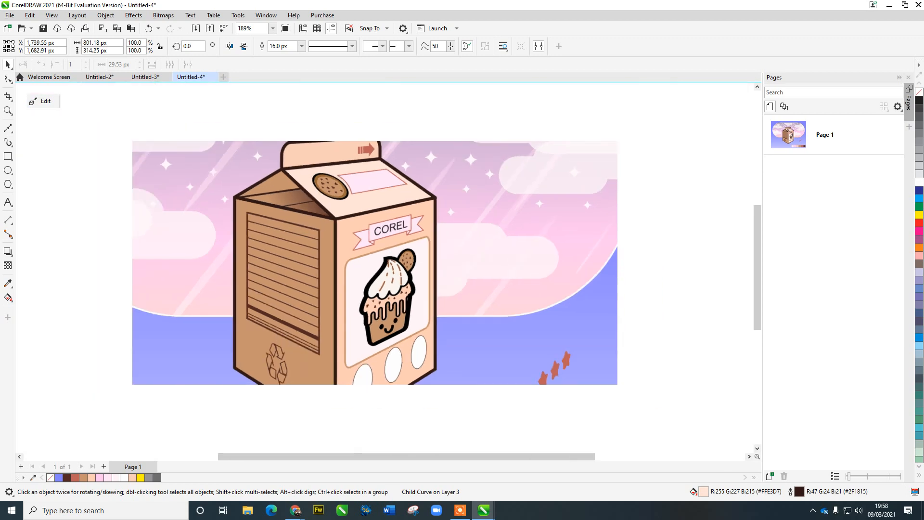
key(Escape)
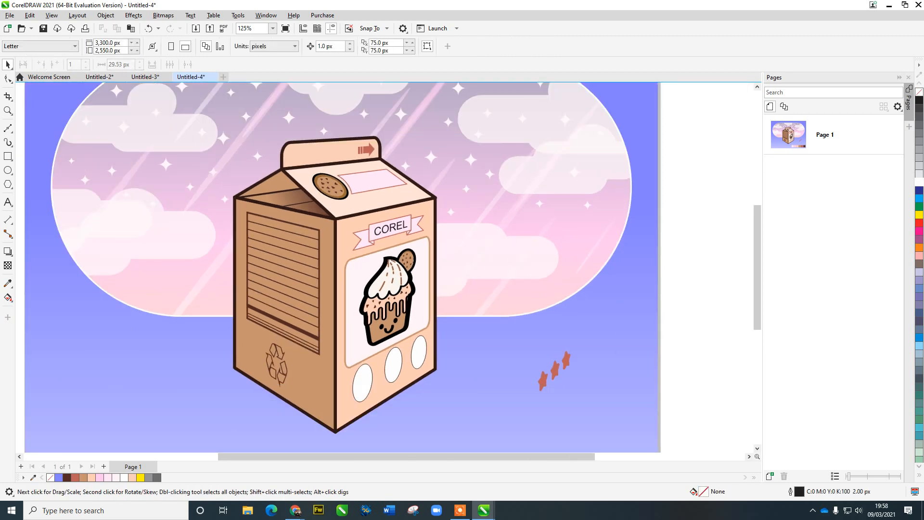
click(544, 377)
scroll(533, 328, down, 1)
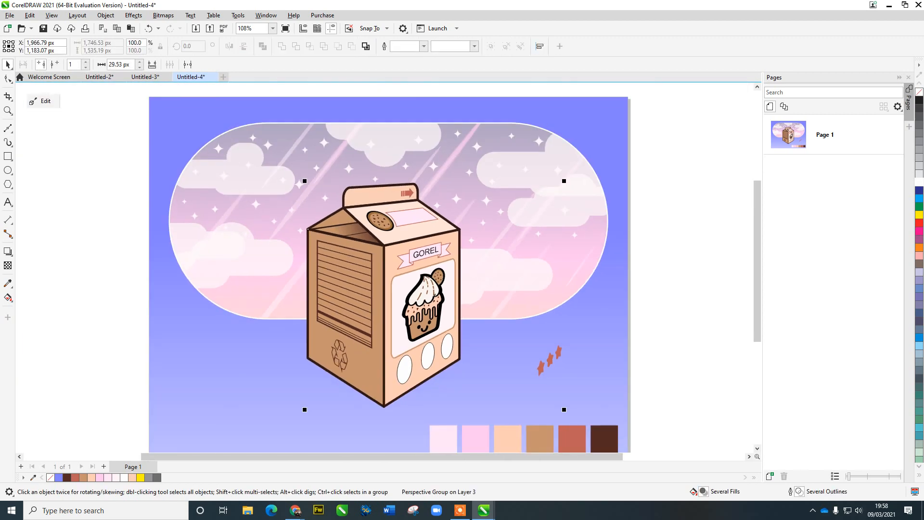
key(Escape)
drag(696, 233, 696, 207)
scroll(696, 207, down, 1)
Step: Select all the artwork on the page with a marquee around it
drag(438, 285, 437, 287)
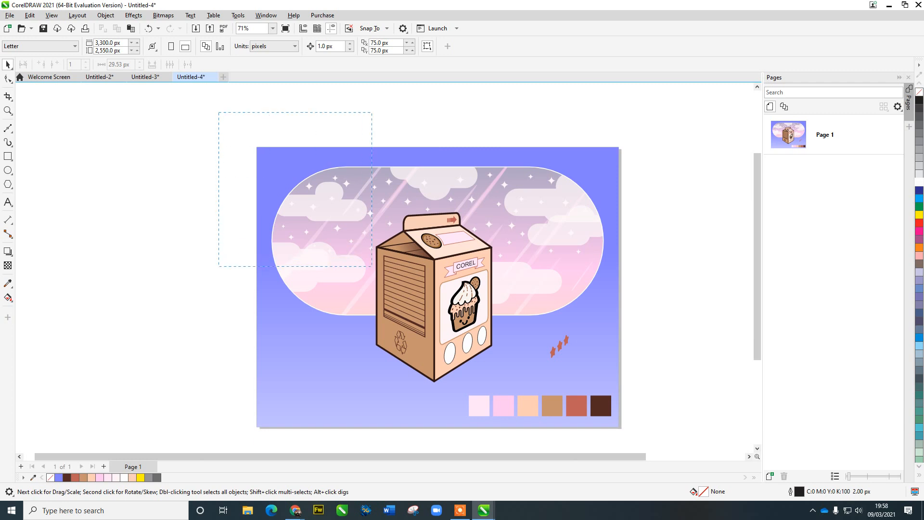
drag(372, 266, 644, 435)
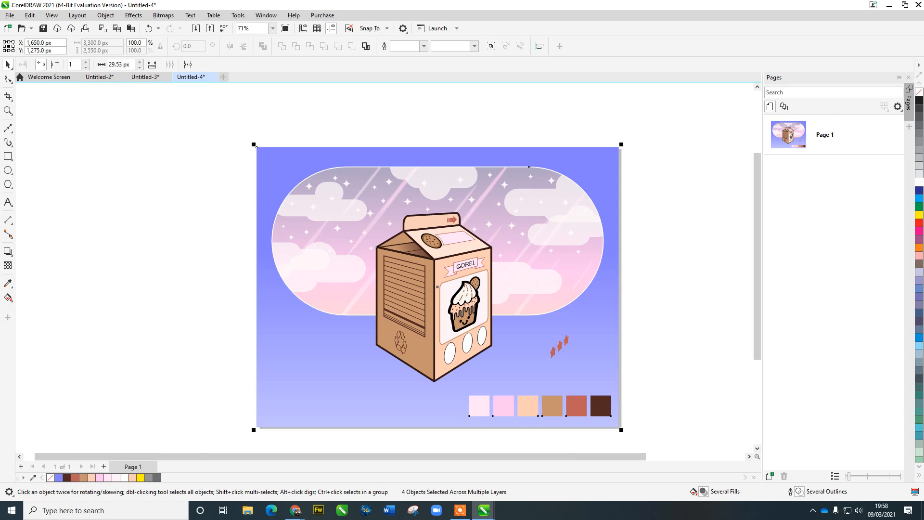
key(Escape)
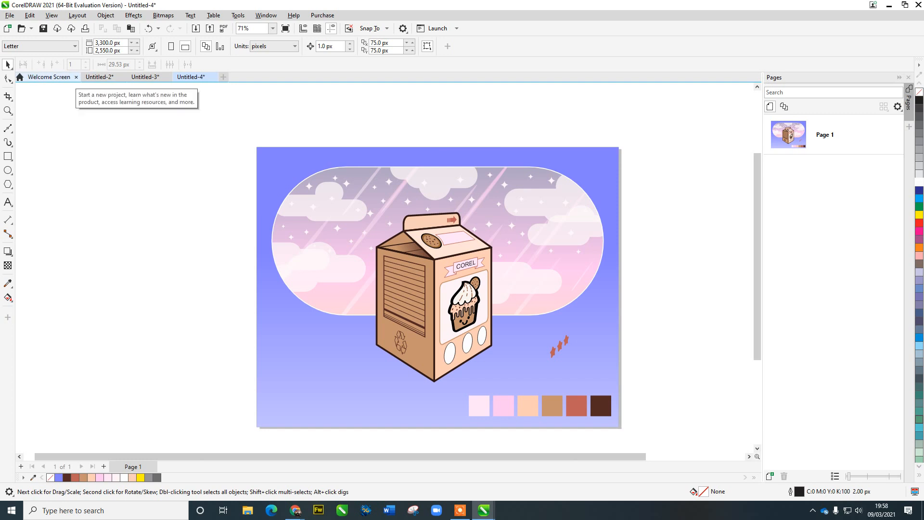
drag(647, 132, 199, 429)
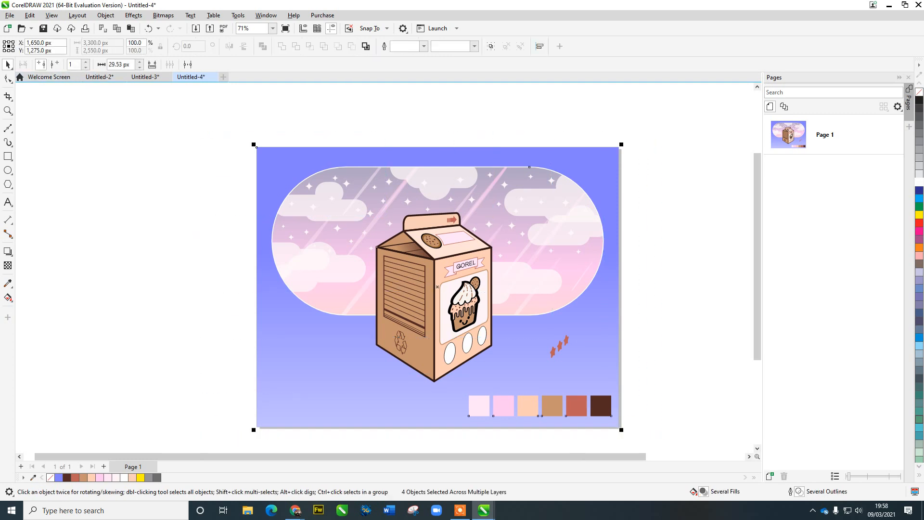
Step: Look through the open documents Untitled-3 and Untitled-2 and return to Untitled-4
click(144, 77)
click(99, 77)
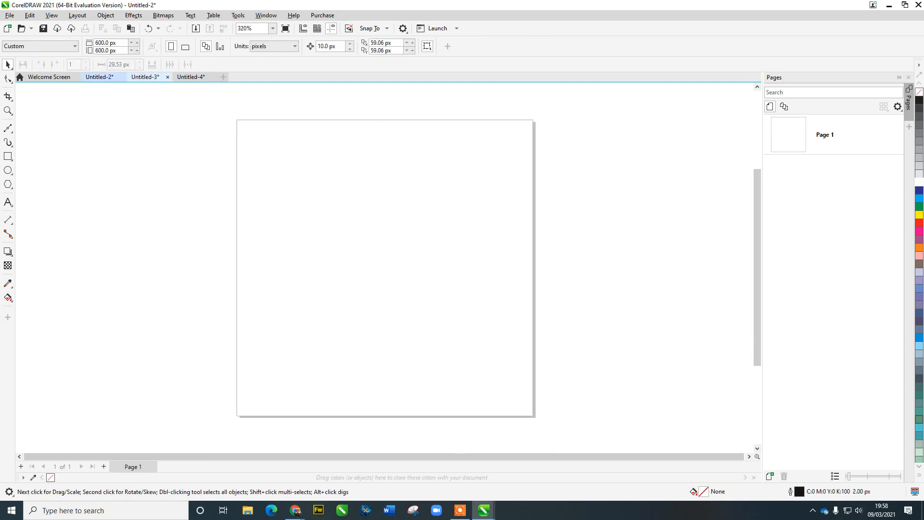
click(191, 77)
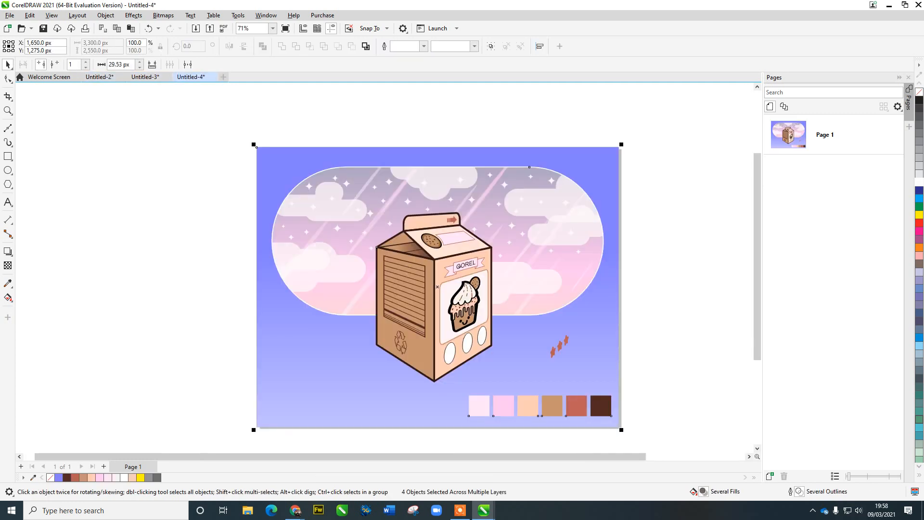